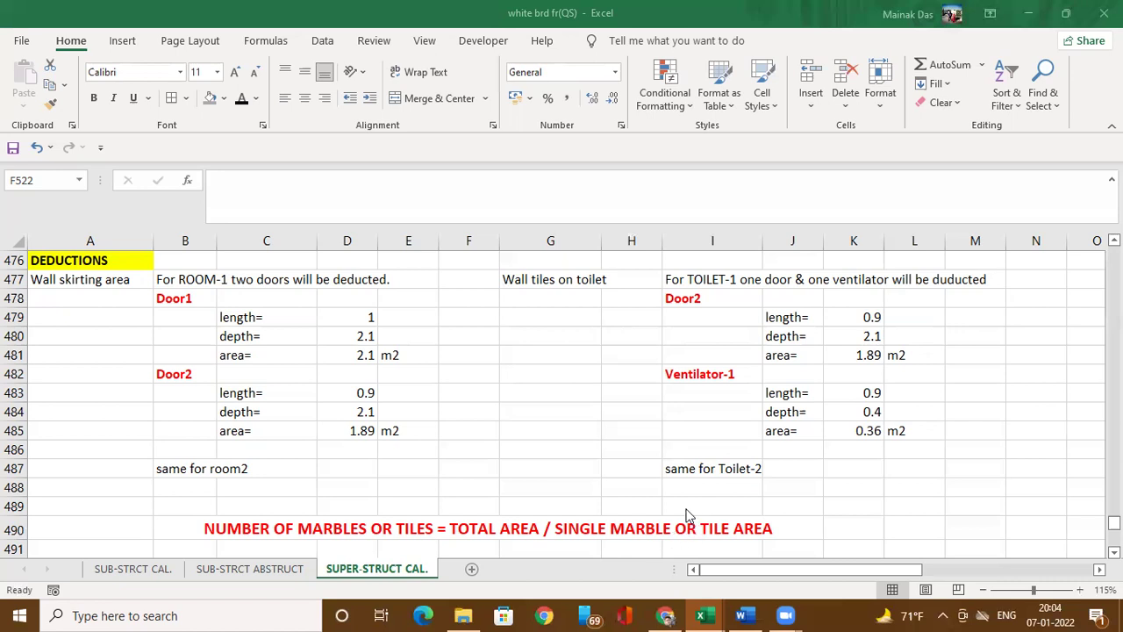
Bring FOOTING2 to the front and select the MARBLE FLOORING heading in A4 on Sheet1.
scroll(606, 467, up, 1)
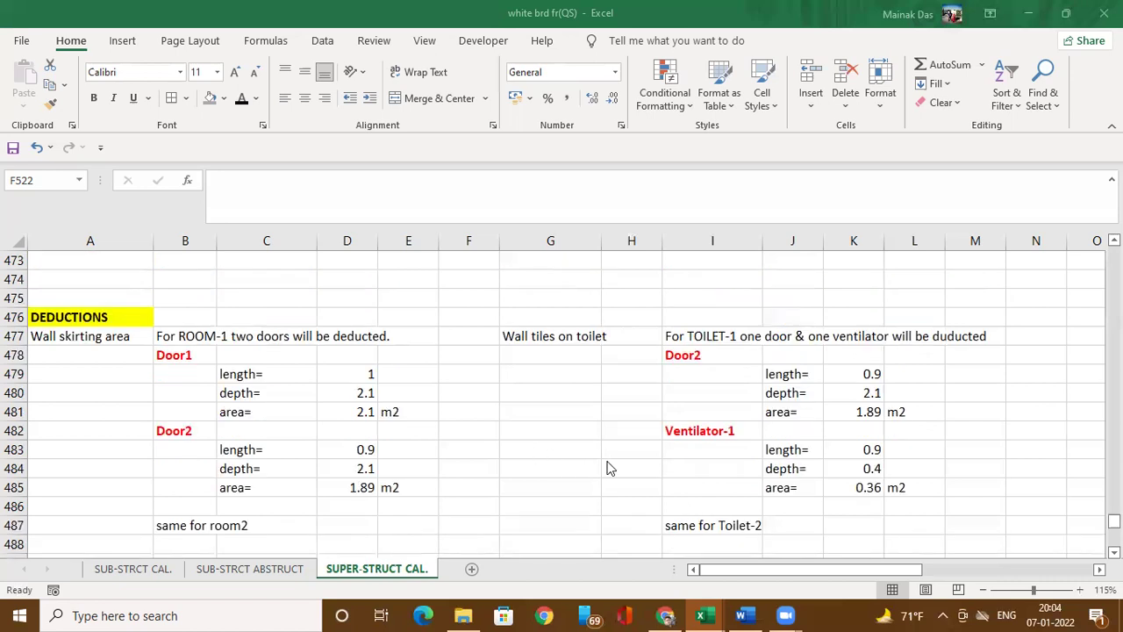
scroll(611, 468, down, 1)
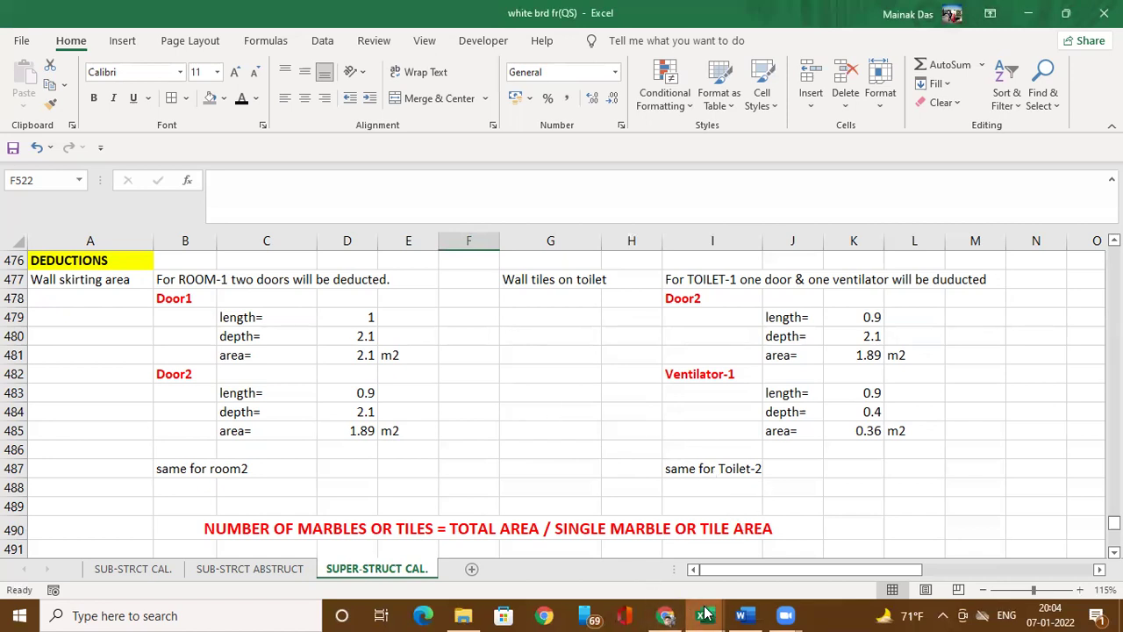
mouse_move(706, 614)
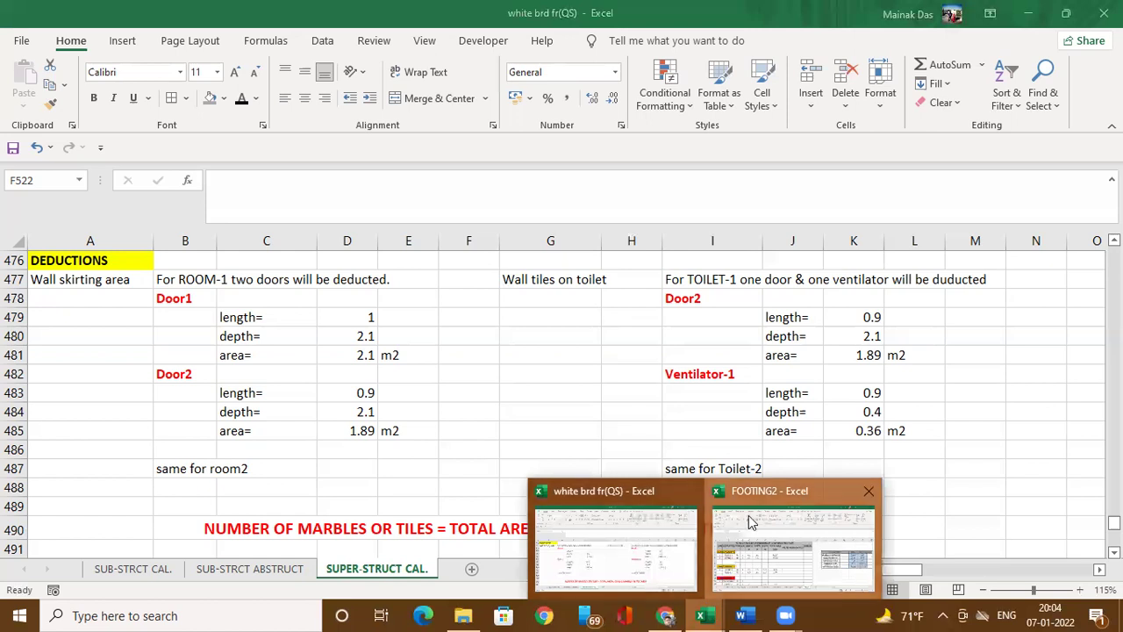
click(744, 519)
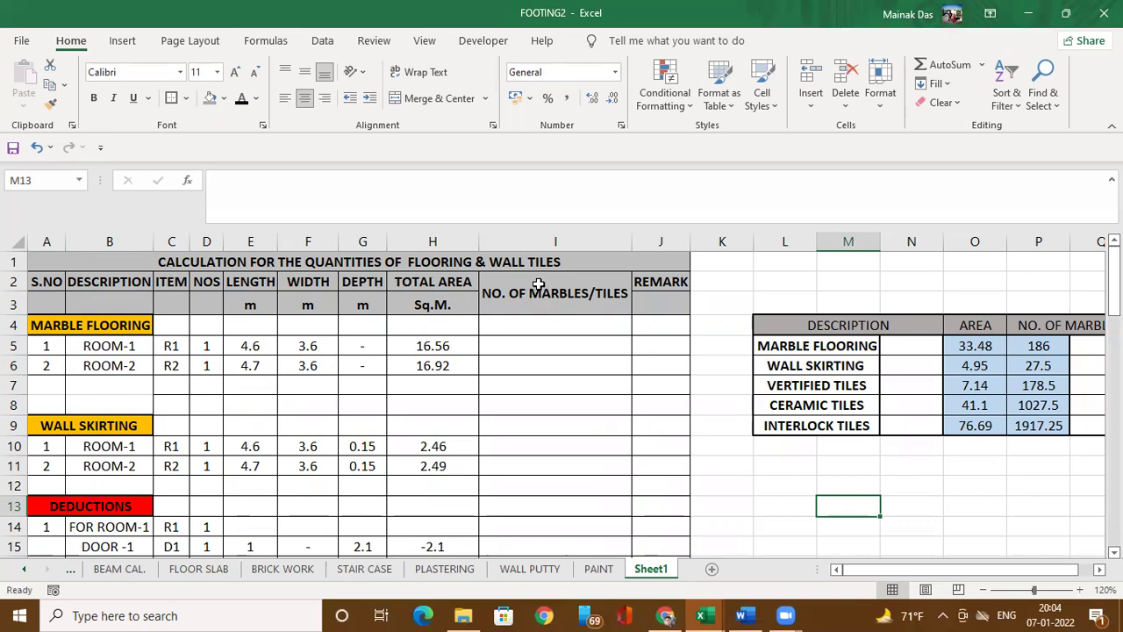
click(78, 328)
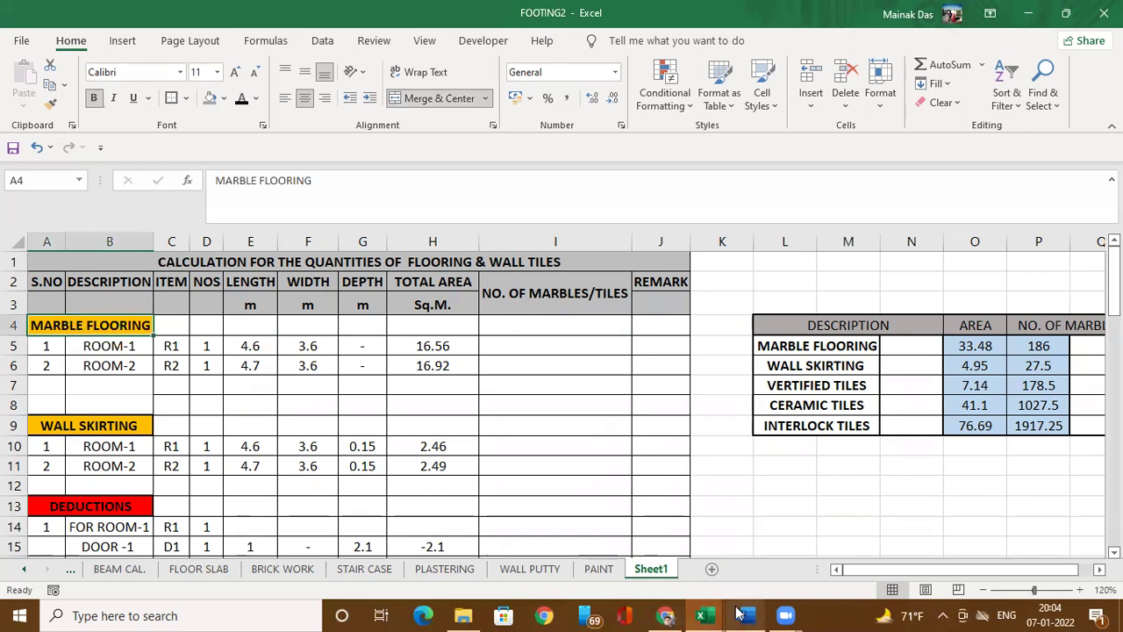
mouse_move(702, 616)
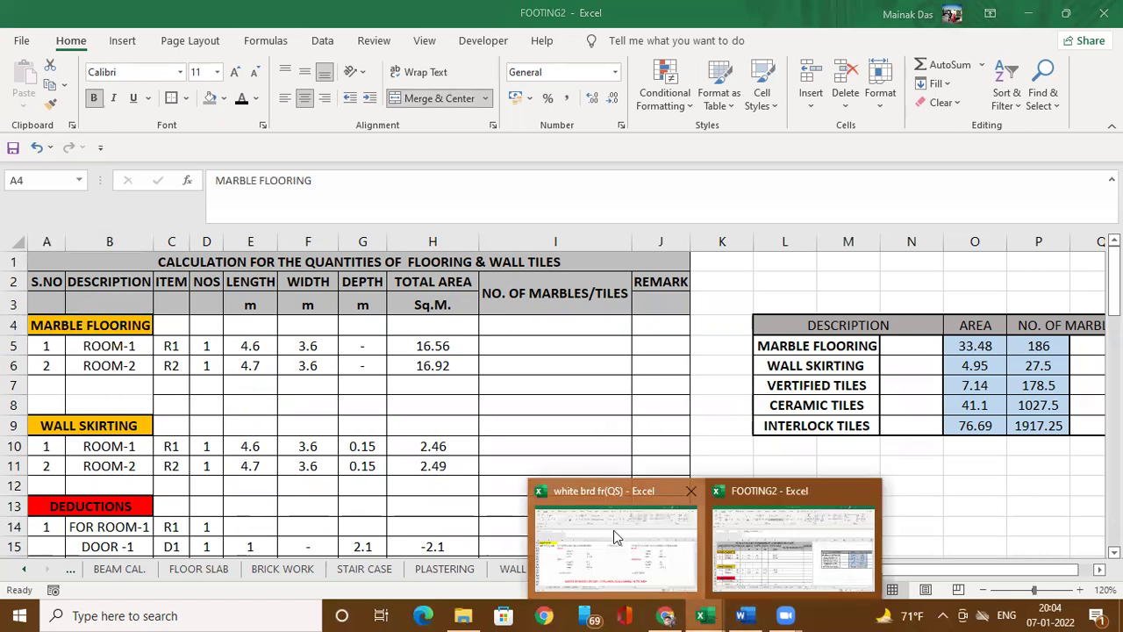
click(613, 531)
scroll(521, 428, up, 2)
scroll(521, 427, up, 2)
scroll(521, 428, up, 5)
scroll(521, 428, up, 2)
scroll(521, 428, up, 1)
scroll(521, 428, up, 2)
scroll(522, 427, up, 2)
scroll(521, 428, up, 1)
scroll(522, 427, up, 4)
scroll(522, 427, up, 1)
scroll(522, 427, up, 2)
scroll(522, 428, up, 1)
scroll(522, 427, down, 1)
scroll(522, 427, down, 3)
scroll(522, 428, down, 3)
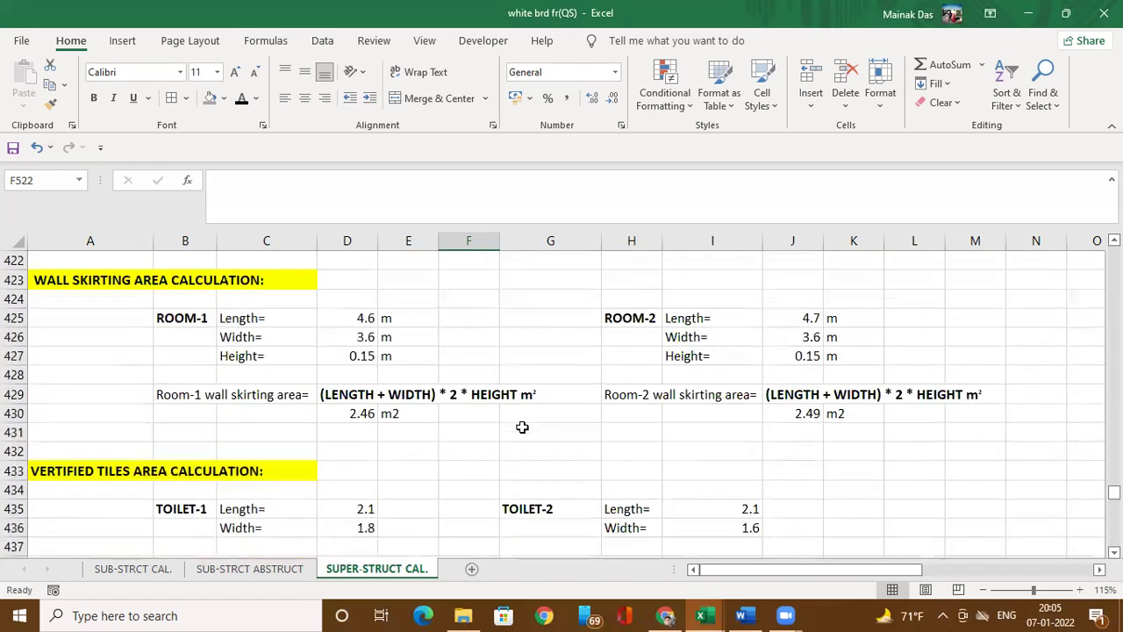
scroll(522, 428, down, 5)
scroll(522, 427, down, 3)
scroll(522, 428, down, 1)
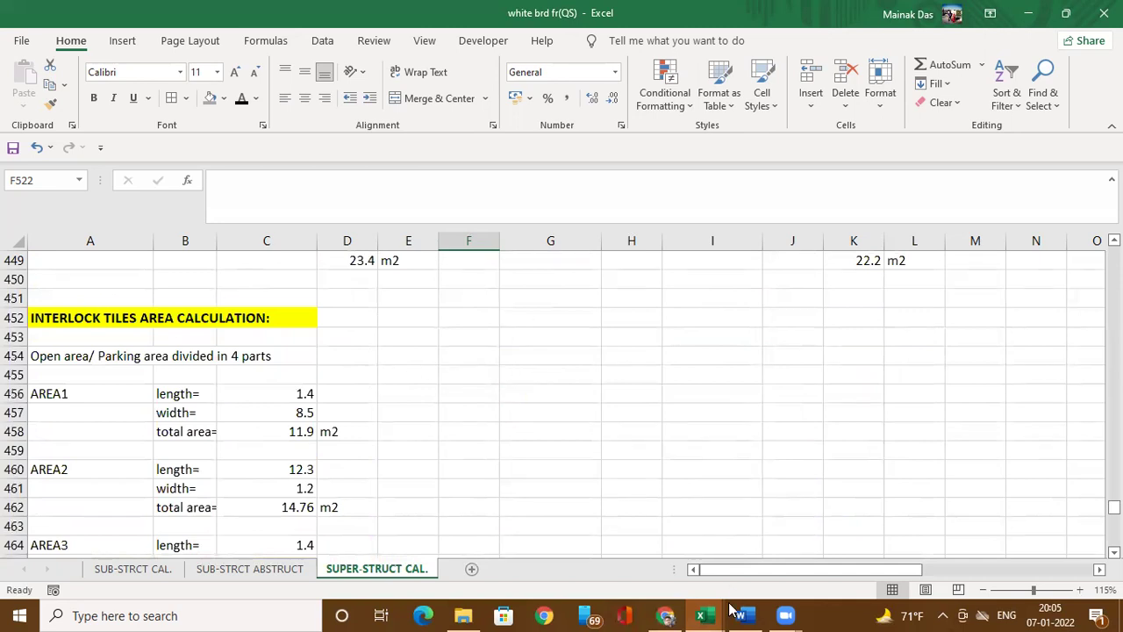
click(702, 615)
click(821, 545)
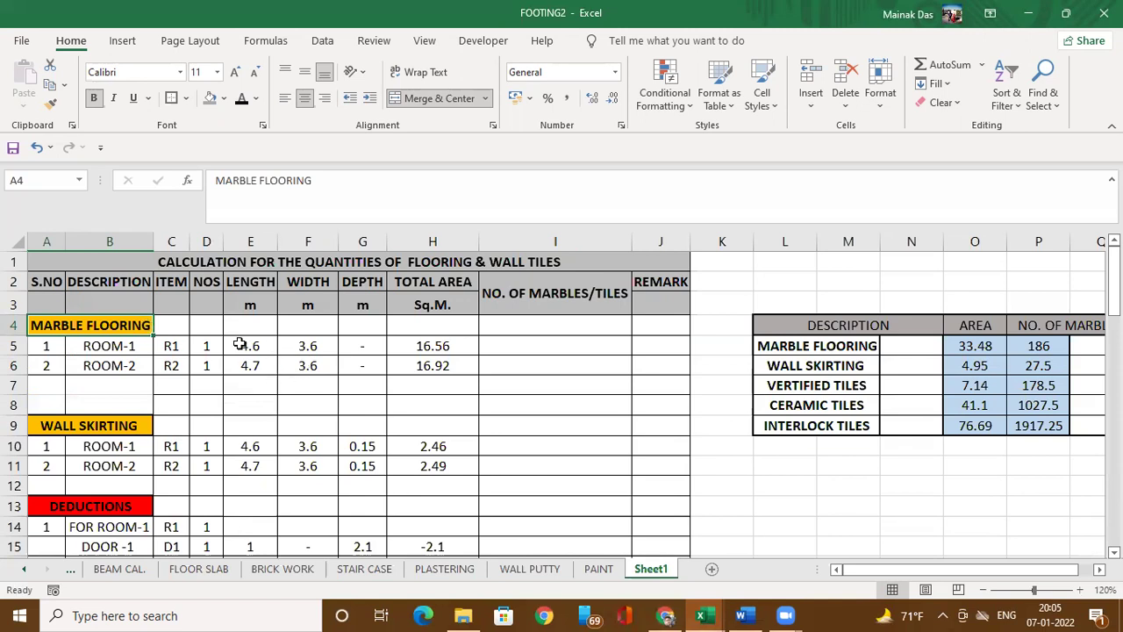
Check ROOM-1 (4.6 × 3.6) and ROOM-2 (4.7 × 3.6) dimensions and H5's area formula.
click(306, 344)
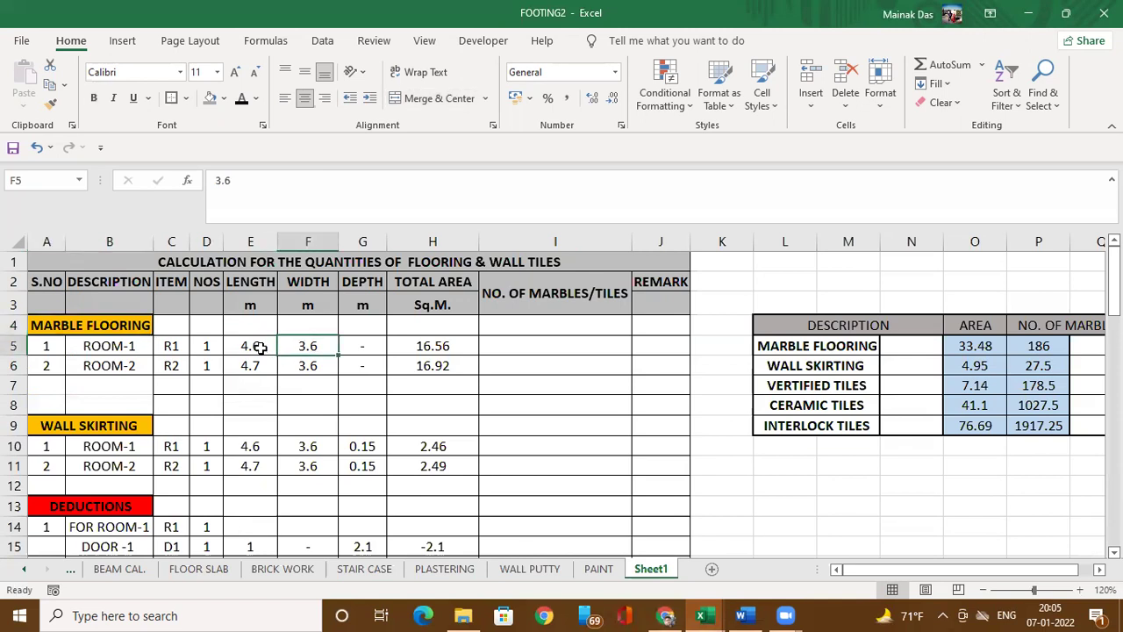
scroll(284, 416, down, 4)
scroll(283, 411, up, 4)
click(246, 350)
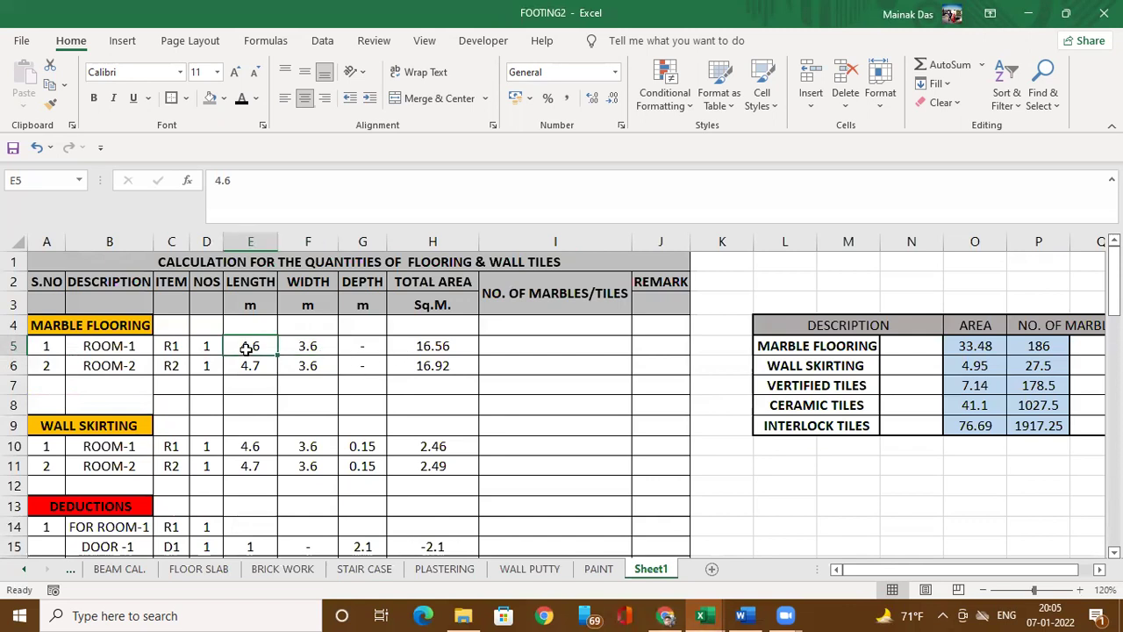
click(315, 347)
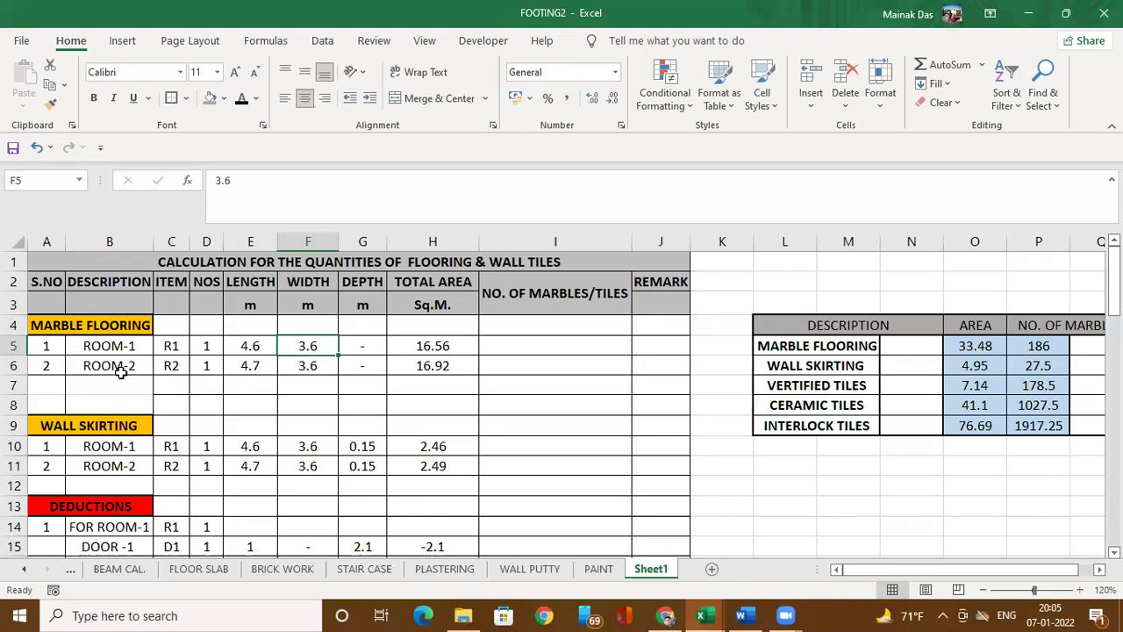
click(244, 366)
click(306, 367)
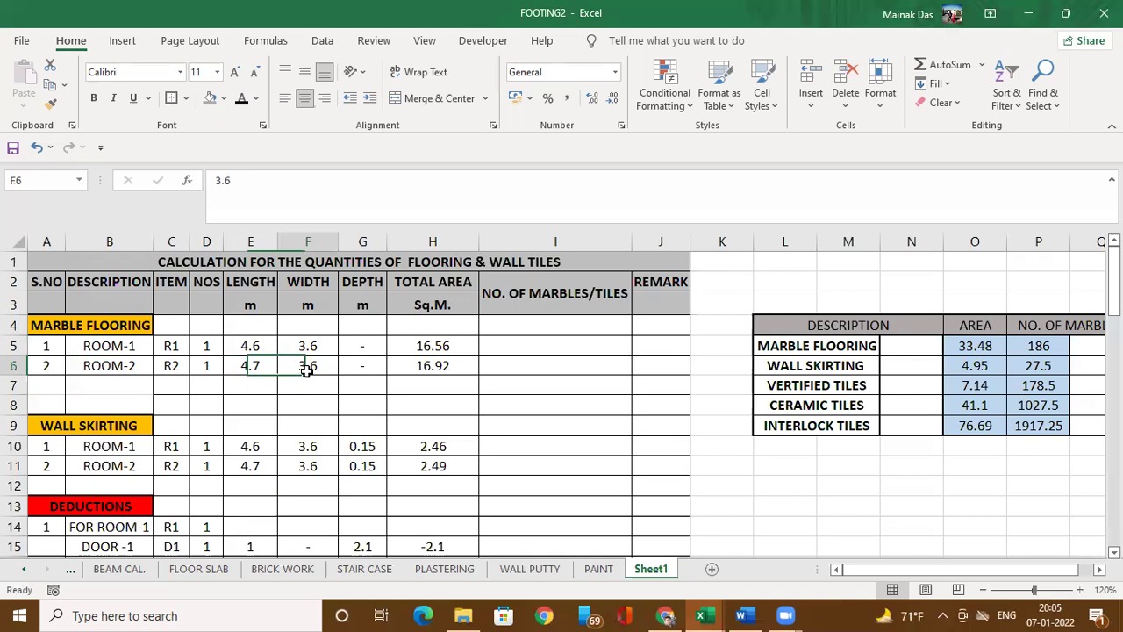
click(424, 347)
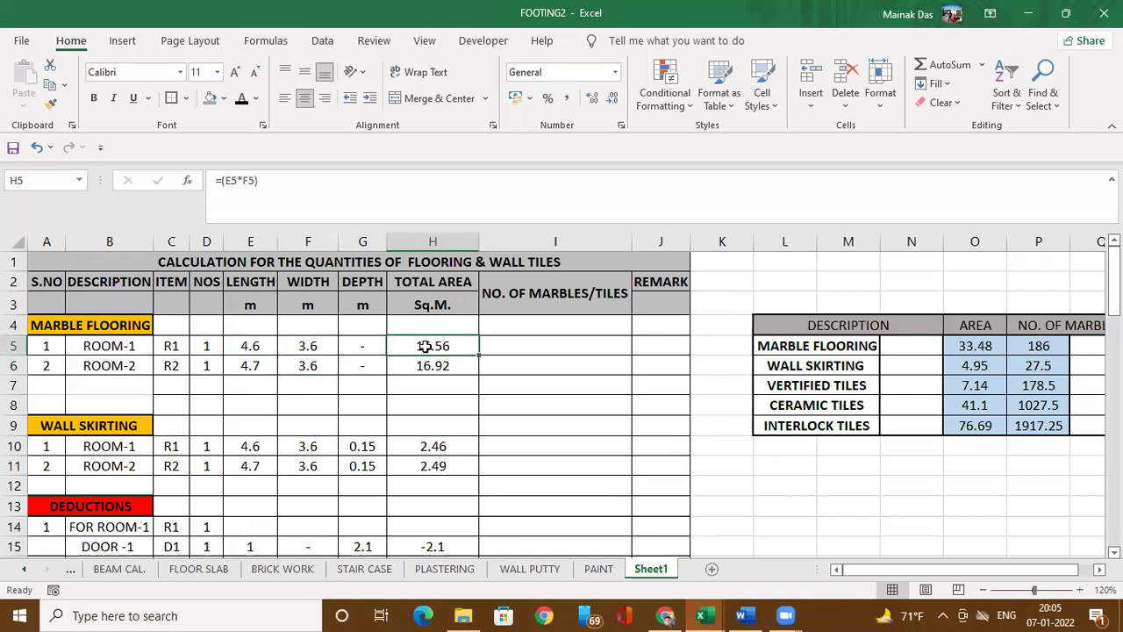
click(260, 343)
click(300, 343)
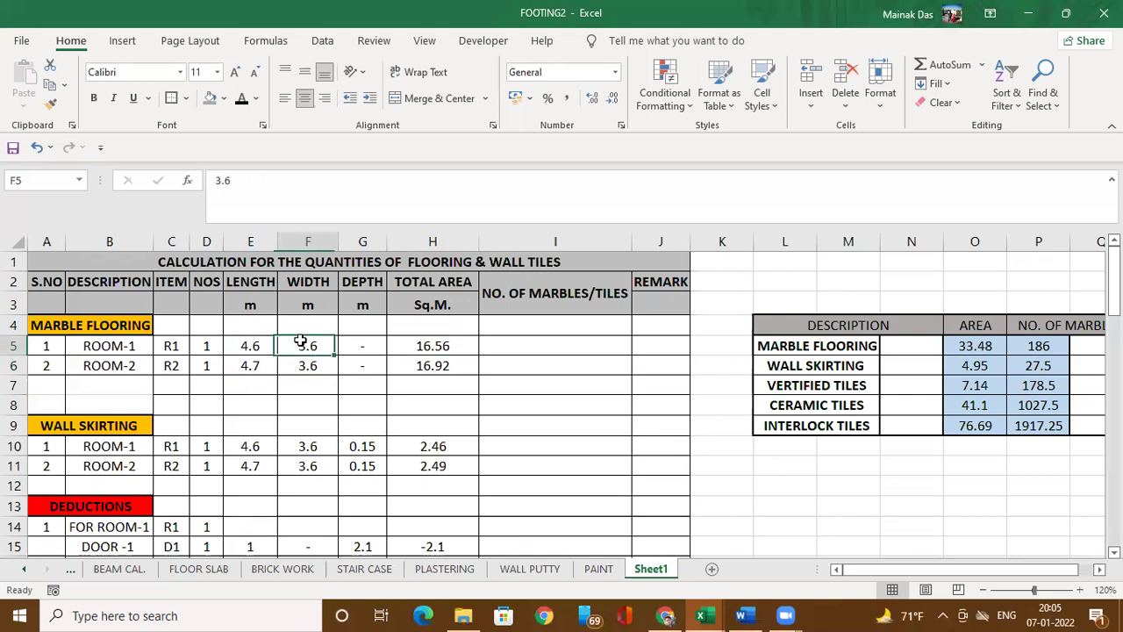
Rewrite H5 as =E5*F5 so ROOM-1's marble flooring area reads 16.56.
click(460, 339)
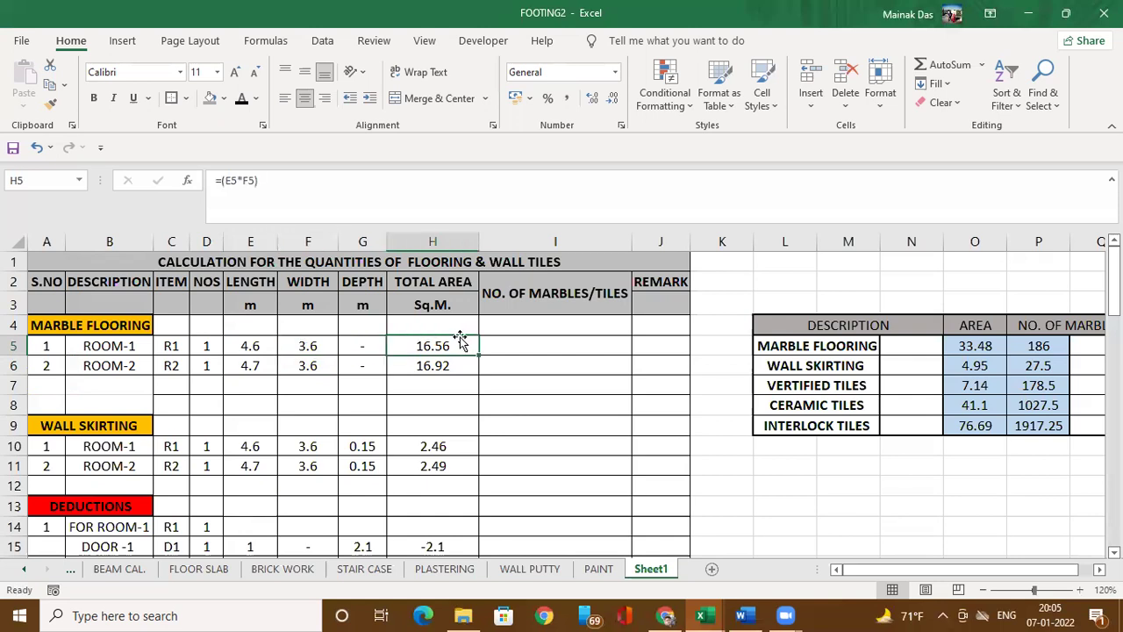
text(=)
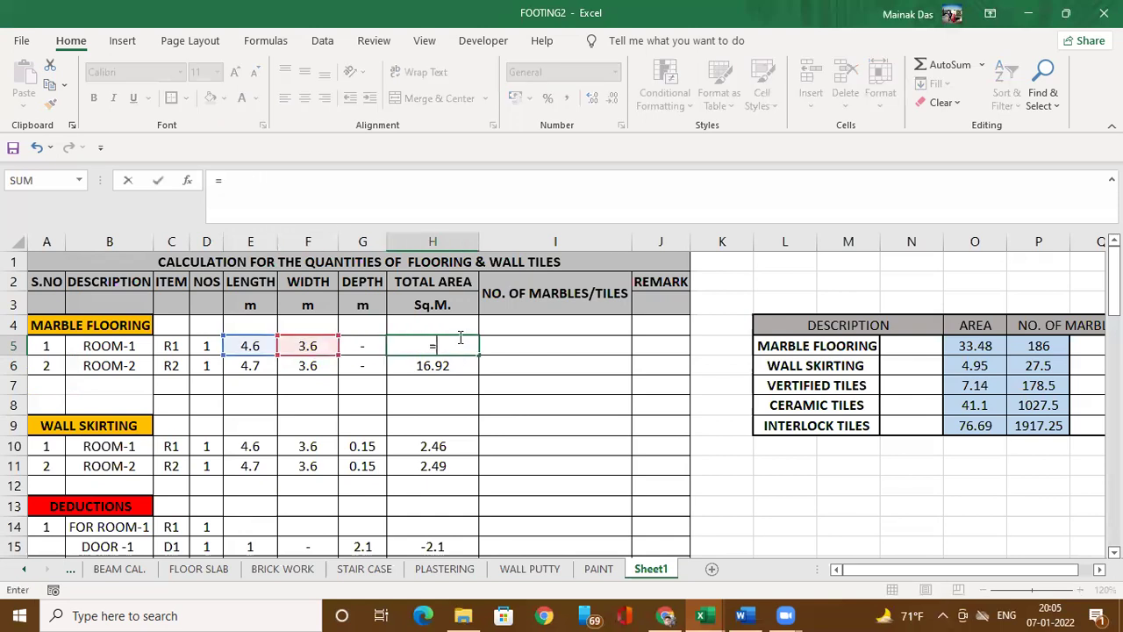
click(250, 343)
text(*)
click(316, 344)
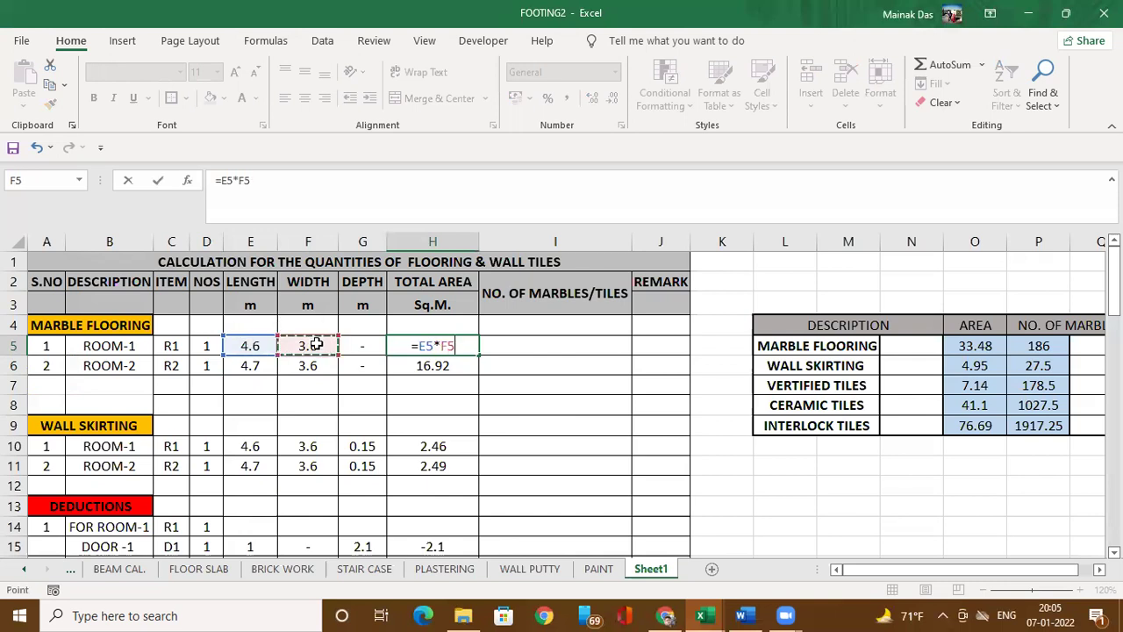
key(Return)
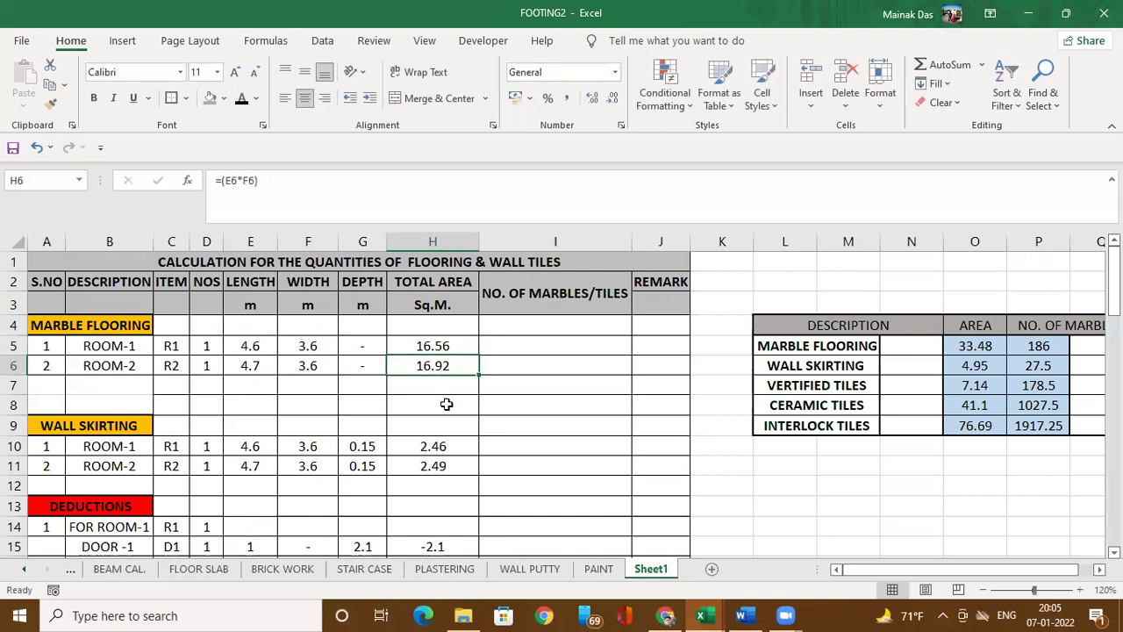
click(456, 351)
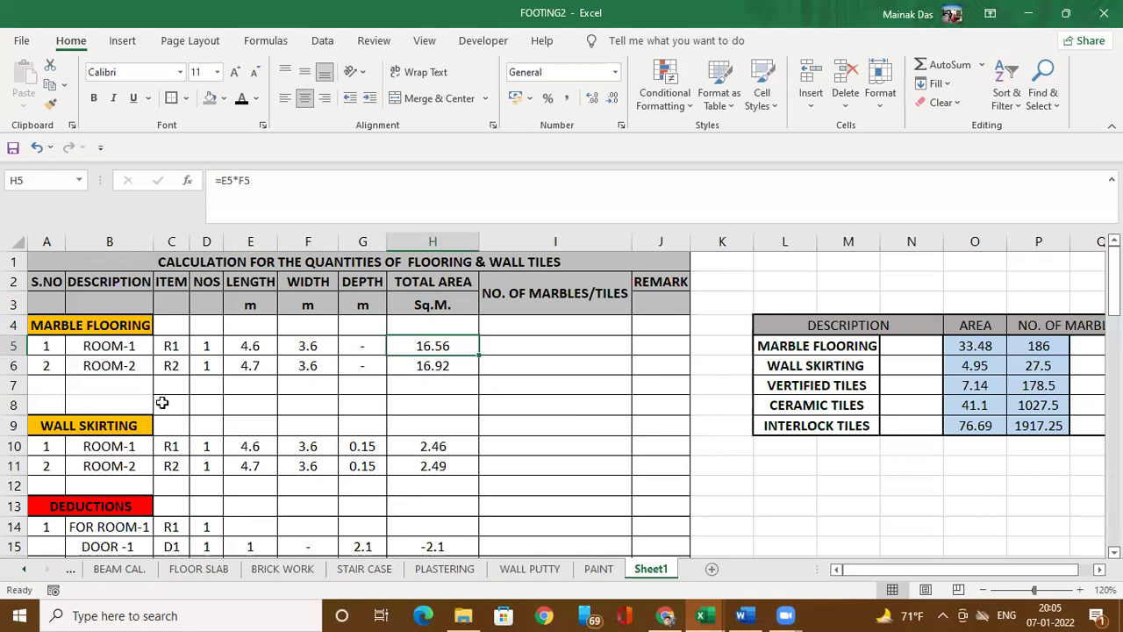
scroll(147, 395, down, 1)
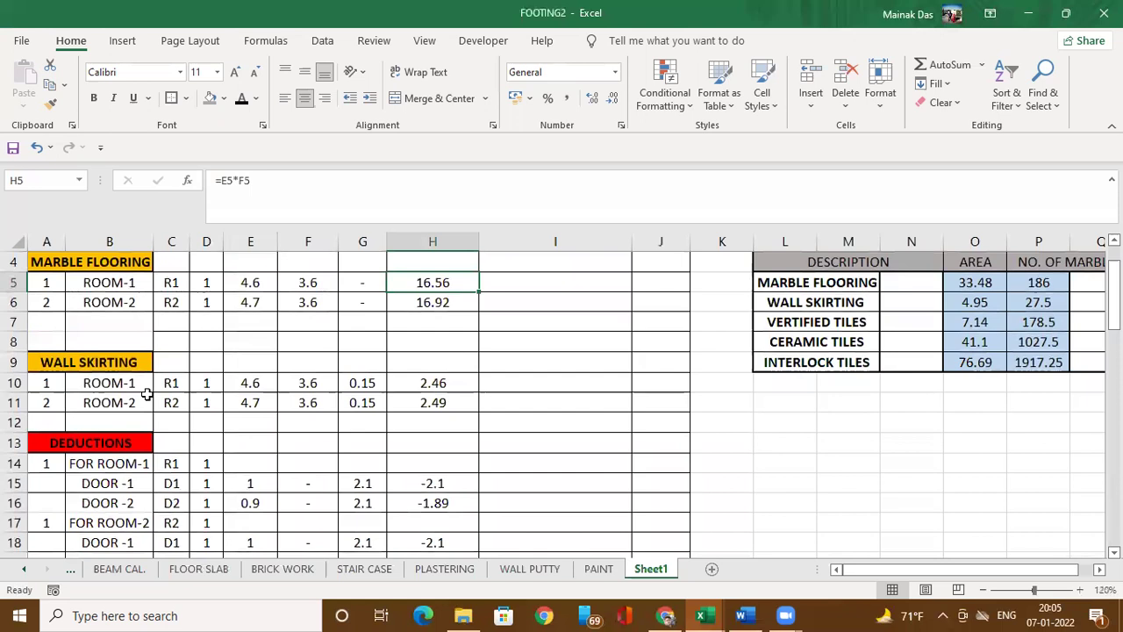
scroll(147, 395, up, 1)
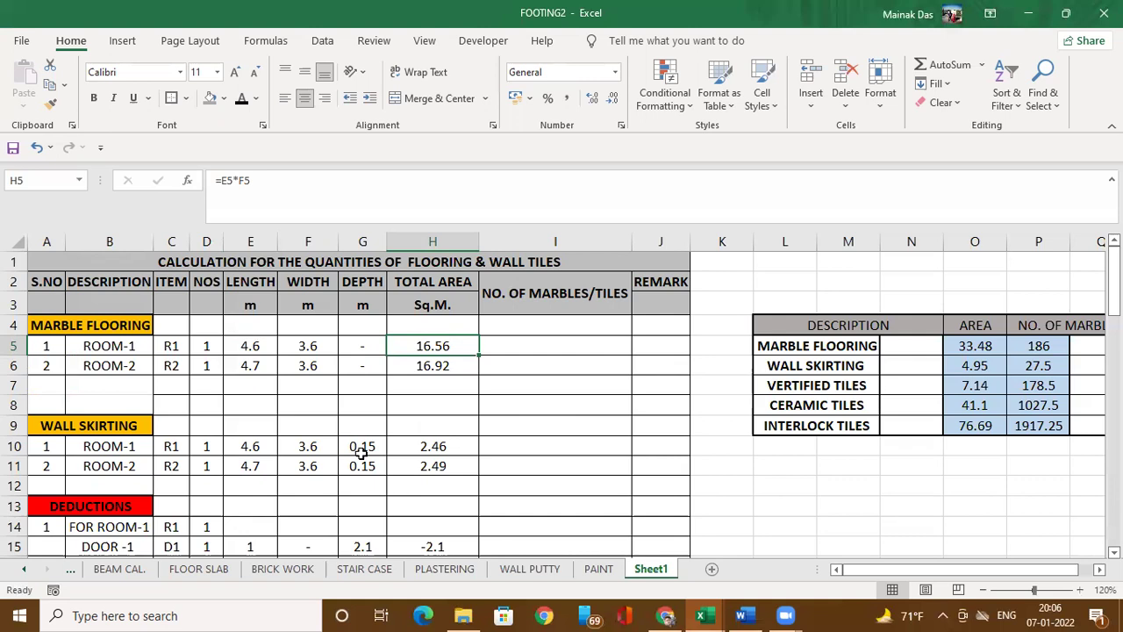
click(362, 449)
click(370, 465)
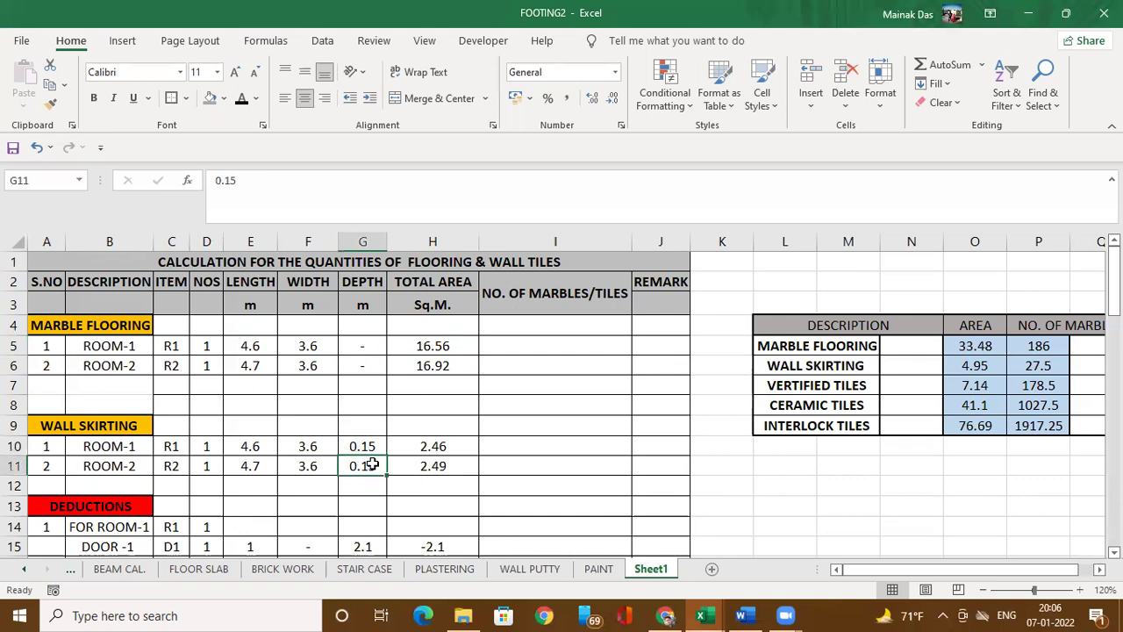
click(448, 448)
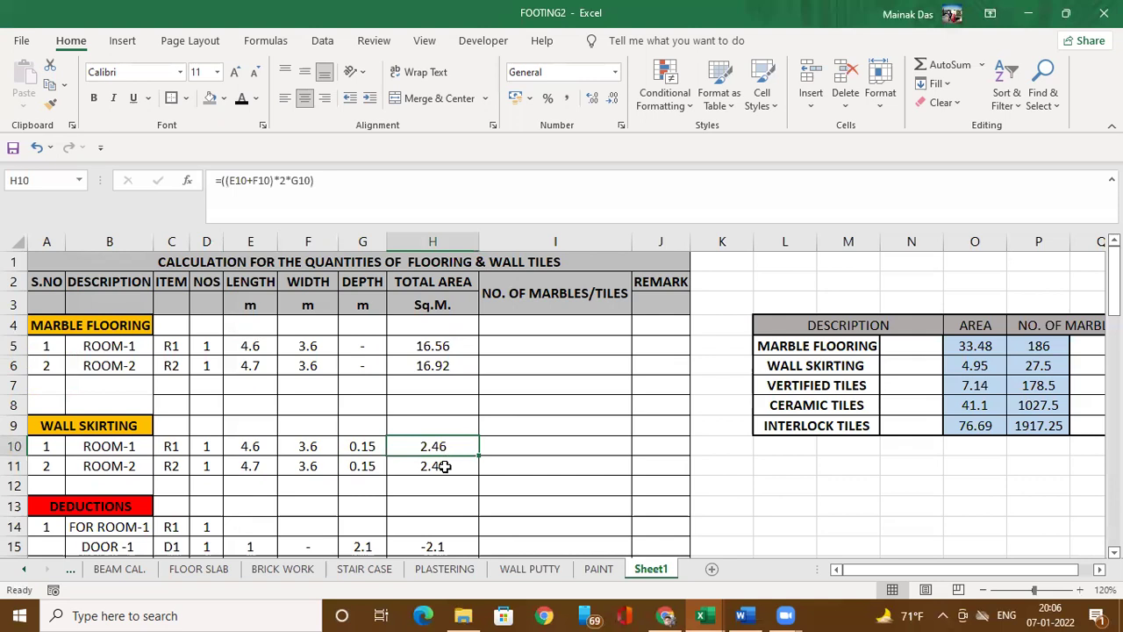
click(253, 446)
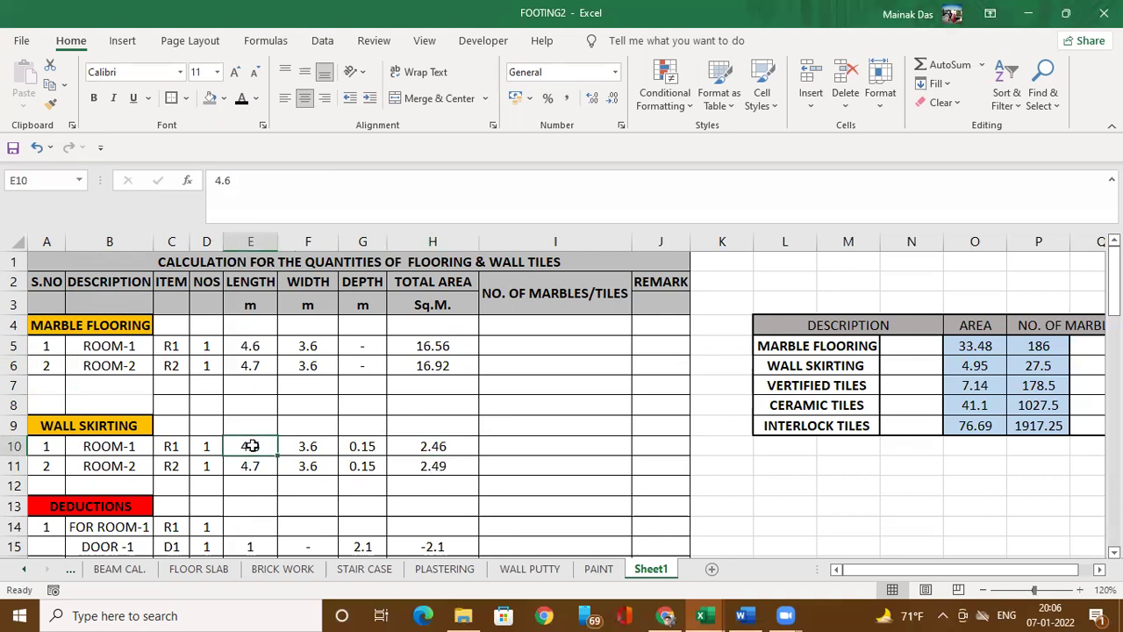
click(313, 445)
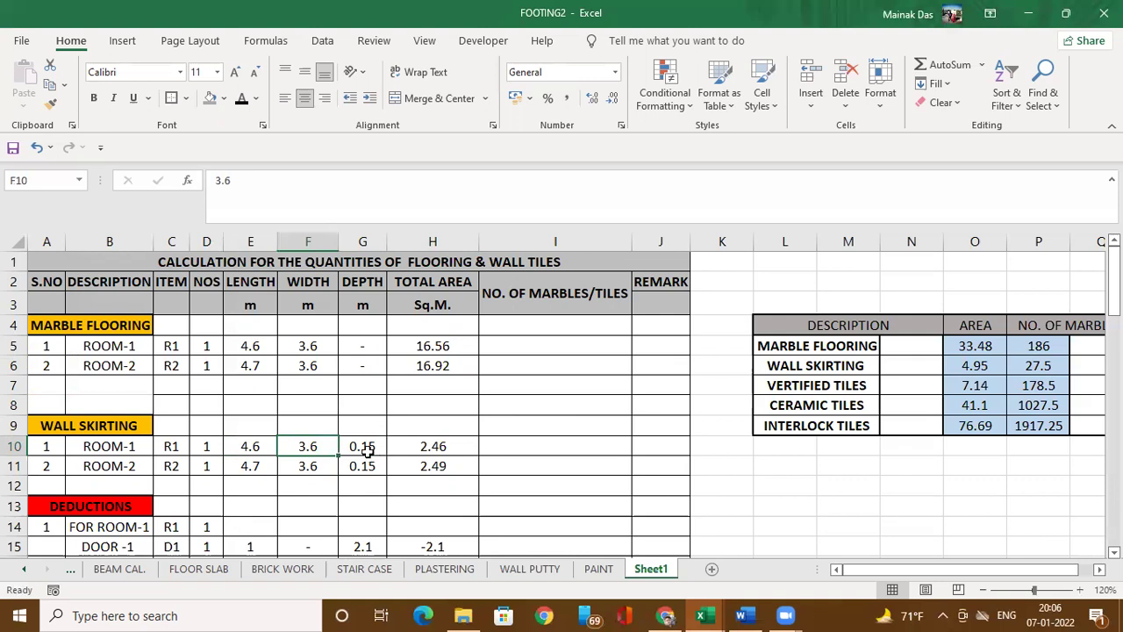
click(367, 449)
click(457, 444)
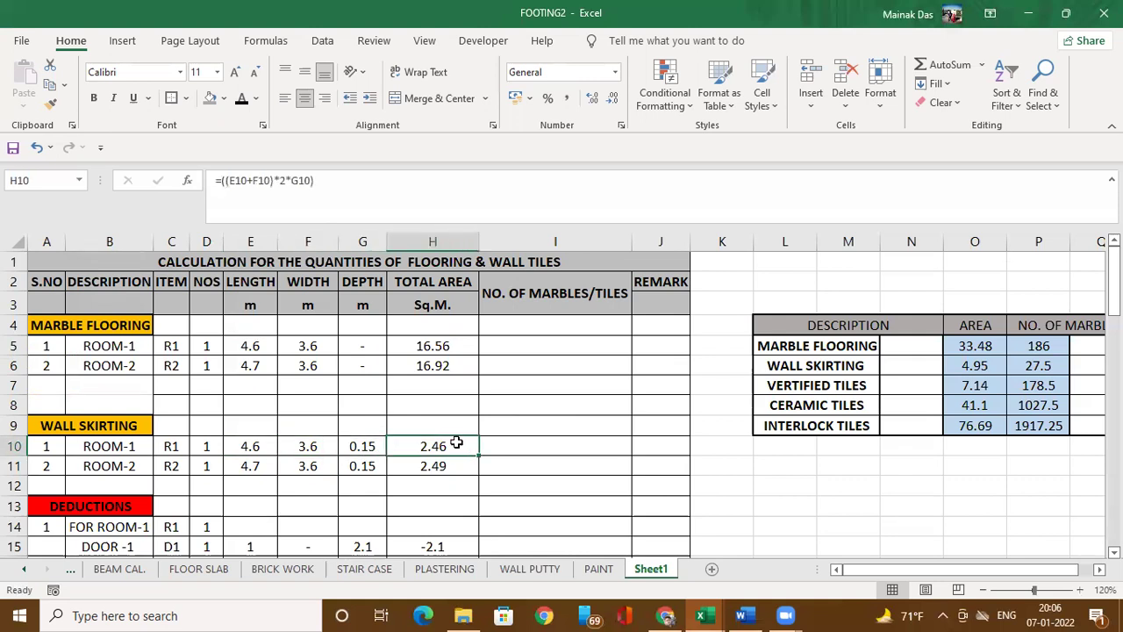
double_click(457, 444)
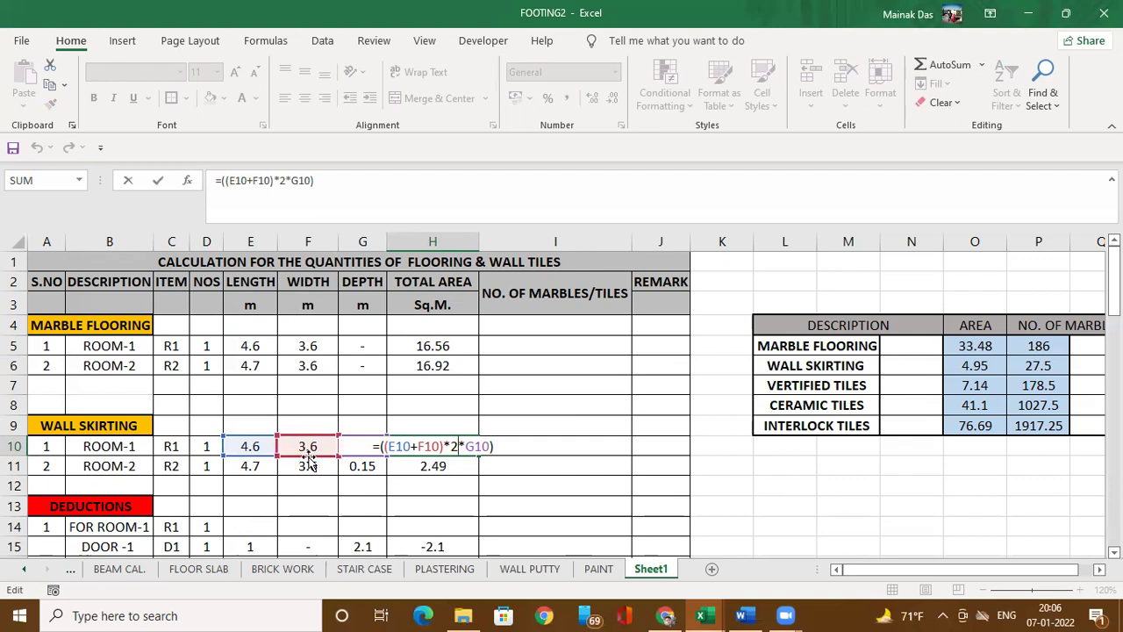
click(383, 446)
key(ctrl+Return)
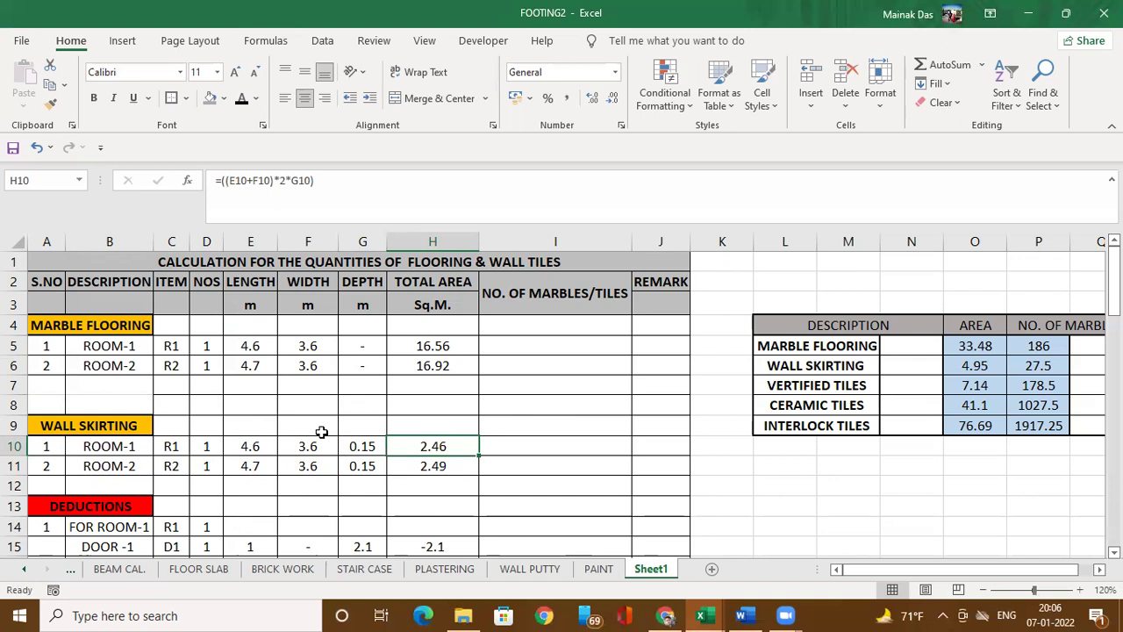
scroll(321, 432, down, 1)
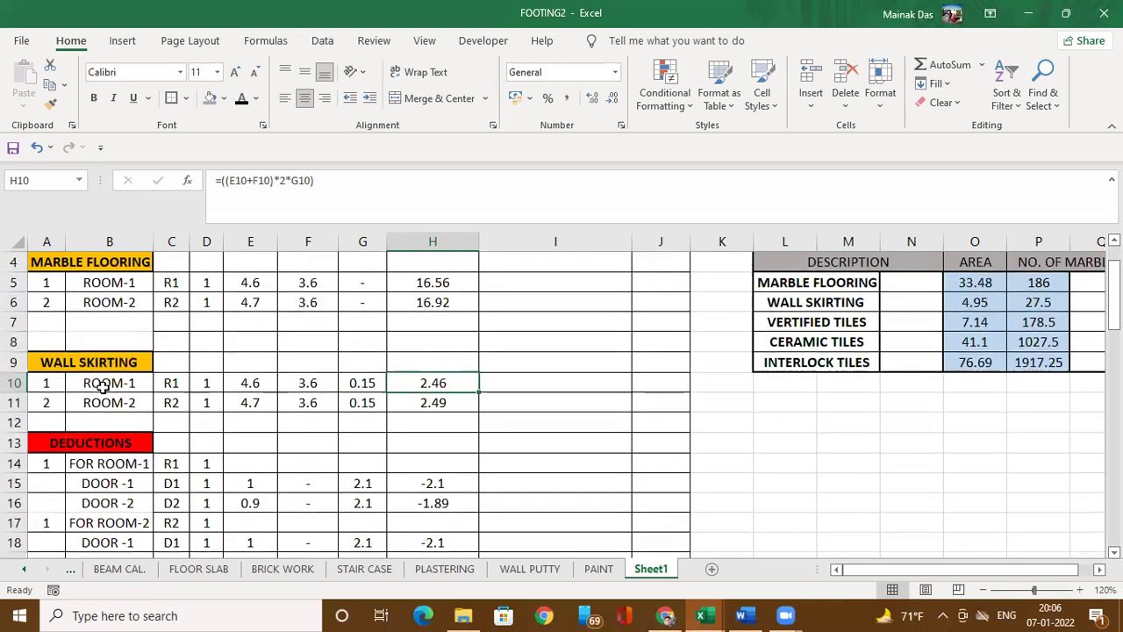
click(445, 406)
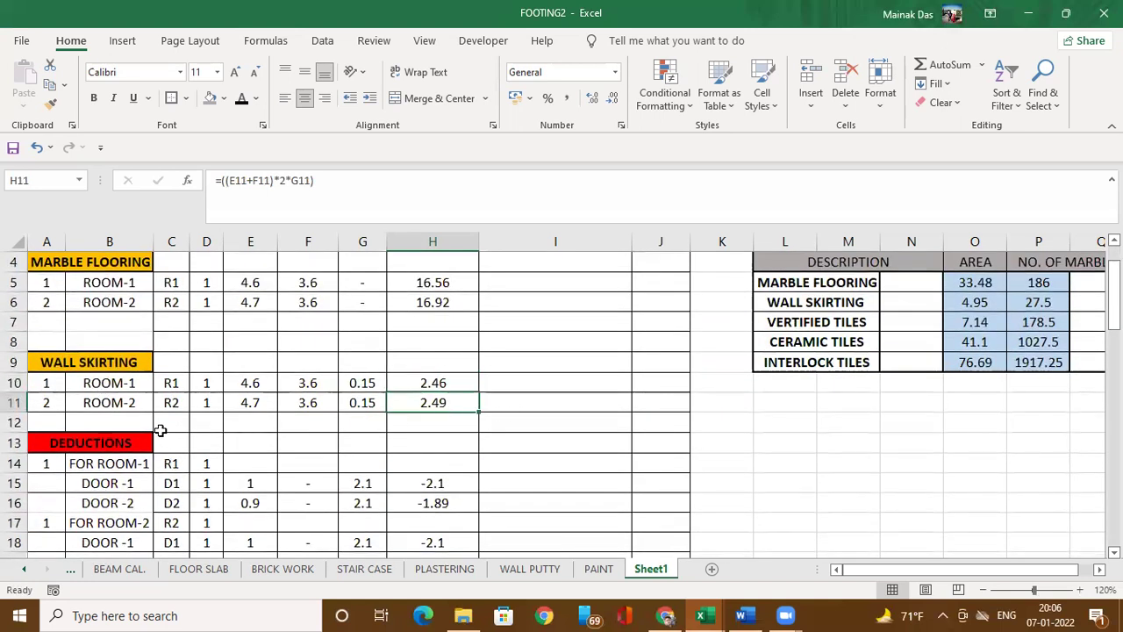
scroll(308, 422, up, 1)
scroll(308, 423, up, 1)
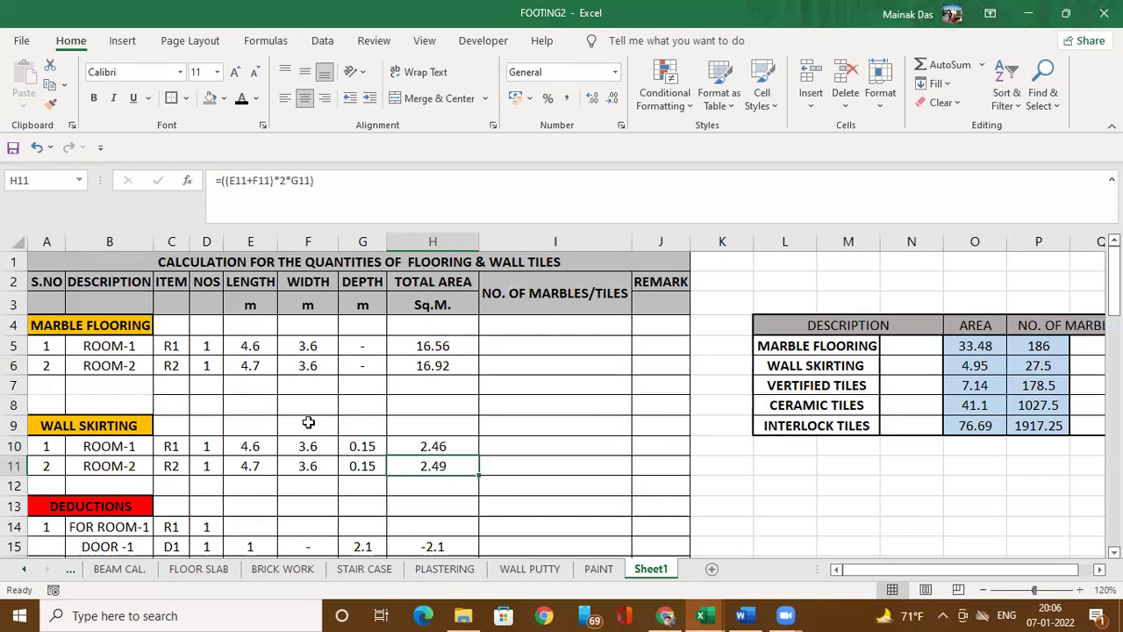
scroll(309, 423, down, 1)
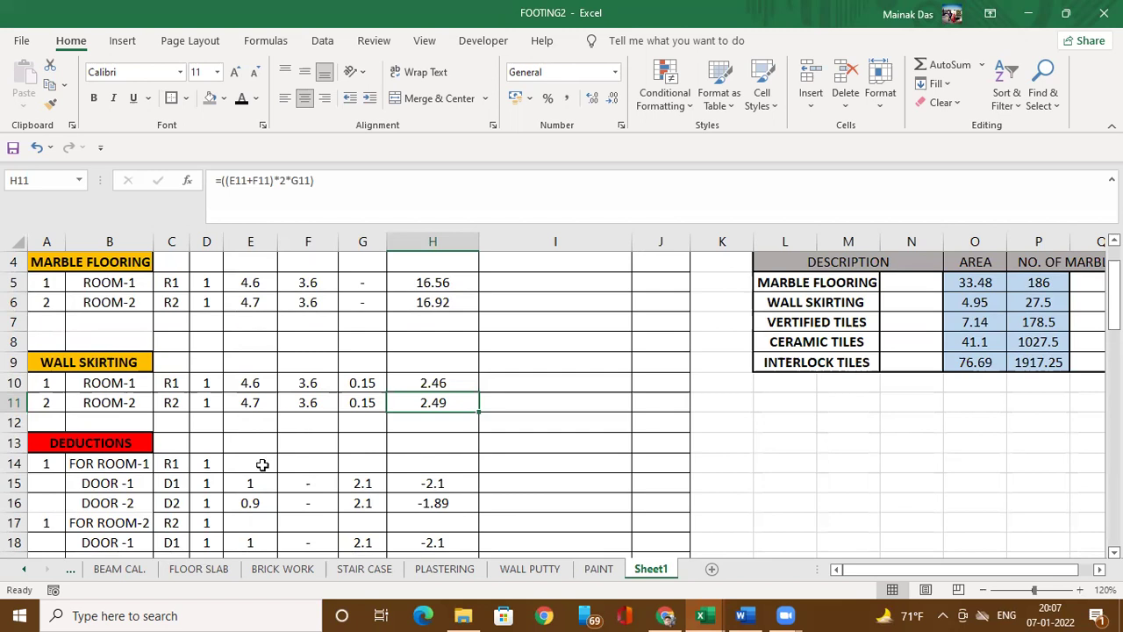
scroll(338, 419, down, 1)
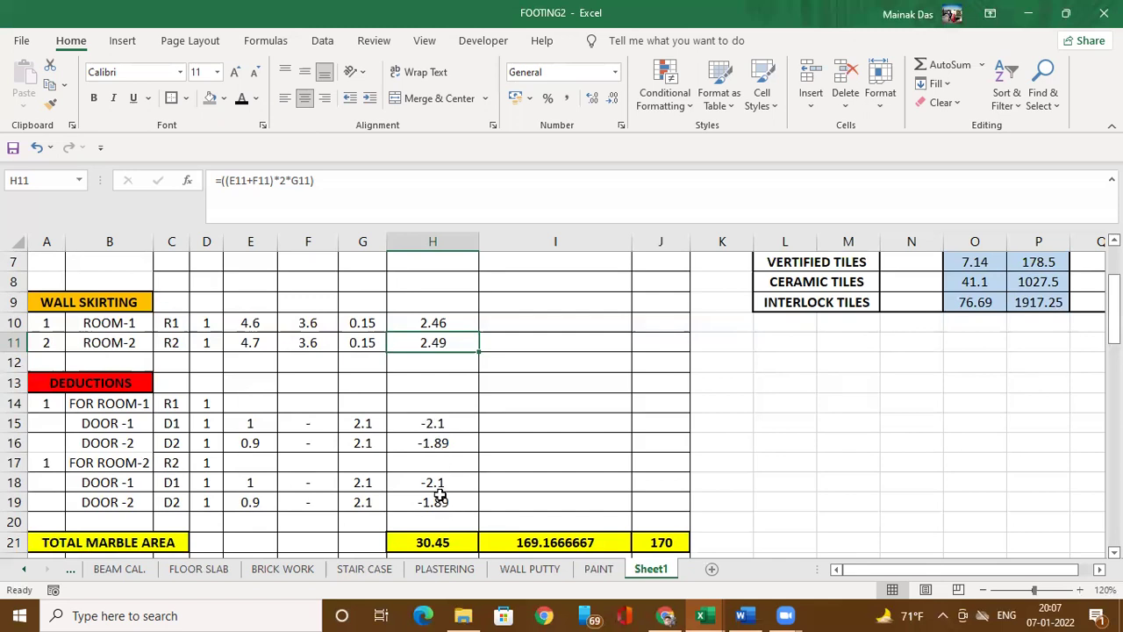
scroll(438, 489, up, 2)
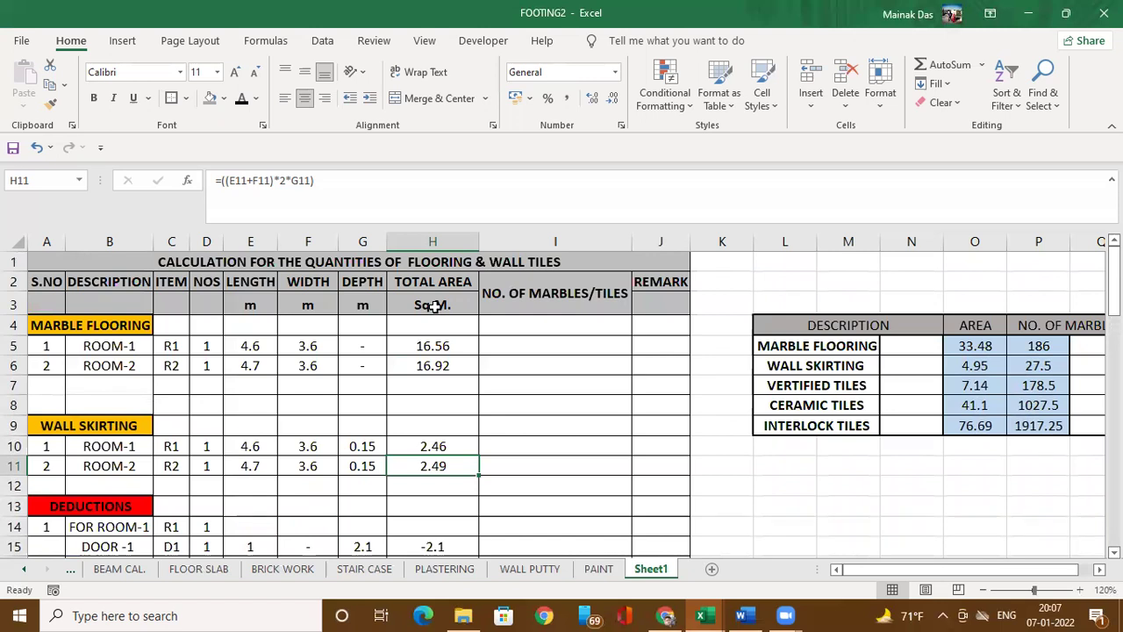
scroll(433, 340, down, 3)
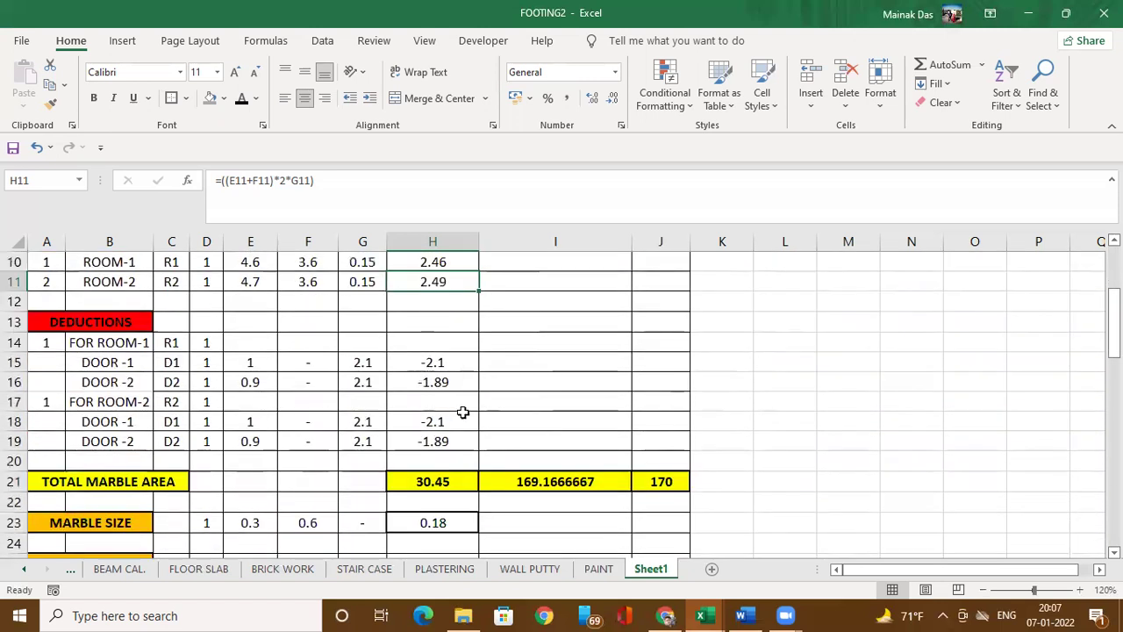
click(442, 363)
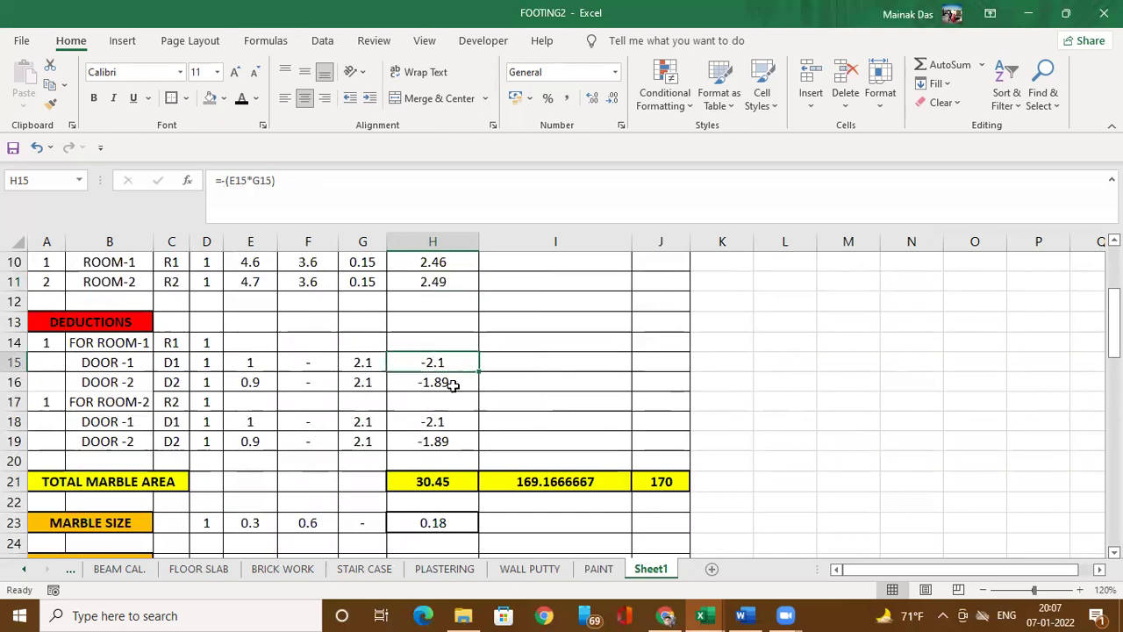
scroll(466, 397, up, 1)
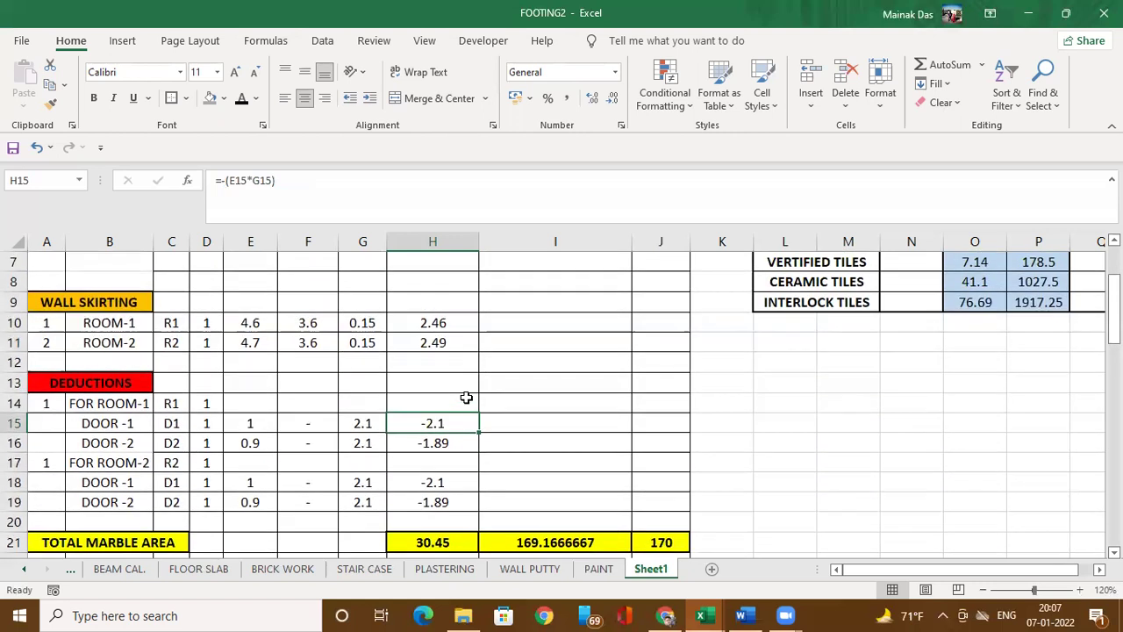
scroll(239, 505, down, 1)
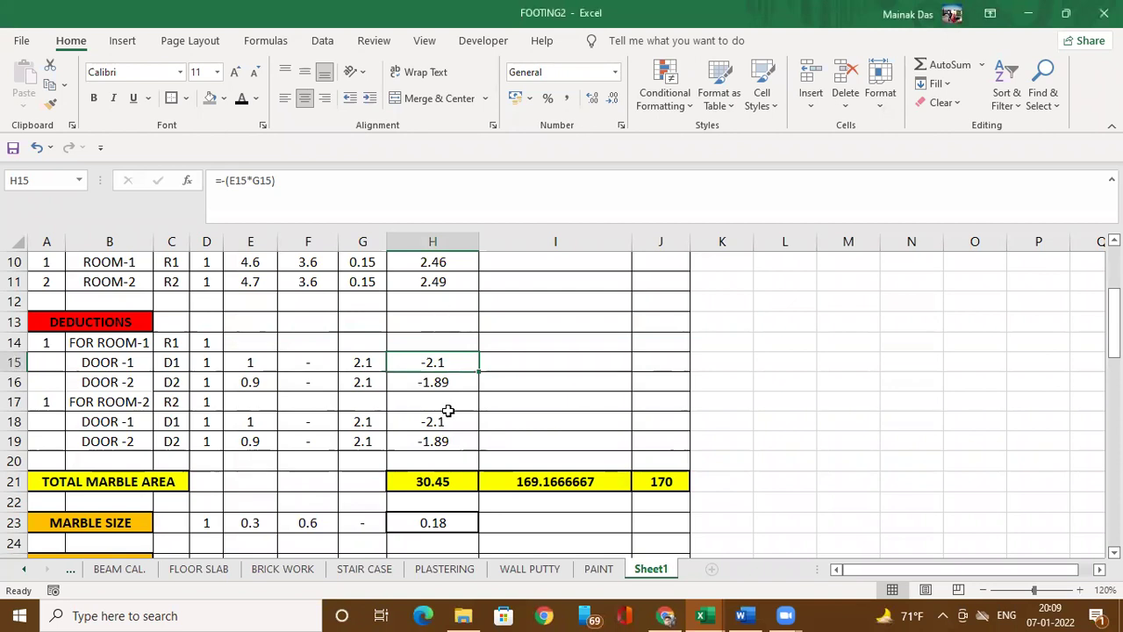
click(459, 482)
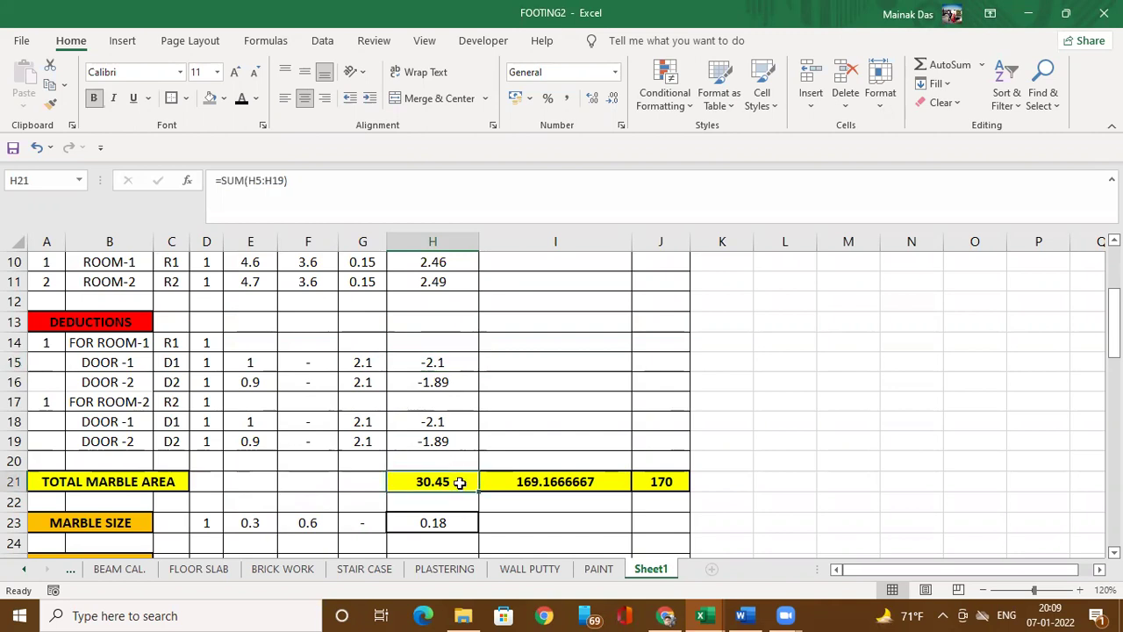
double_click(459, 482)
scroll(457, 466, up, 3)
scroll(418, 350, down, 3)
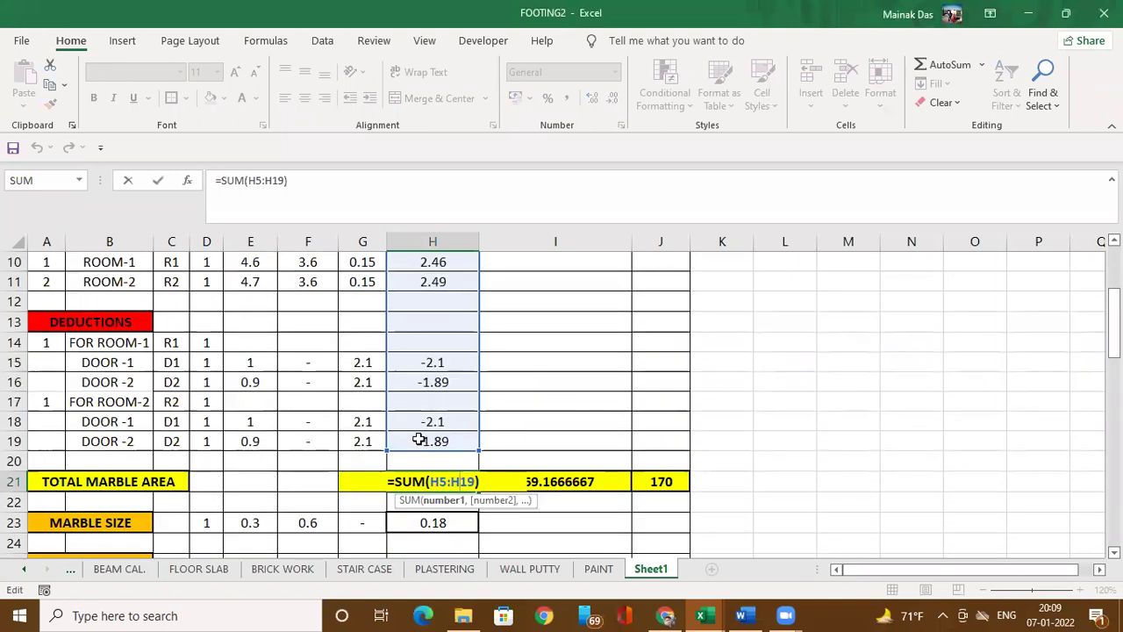
key(Escape)
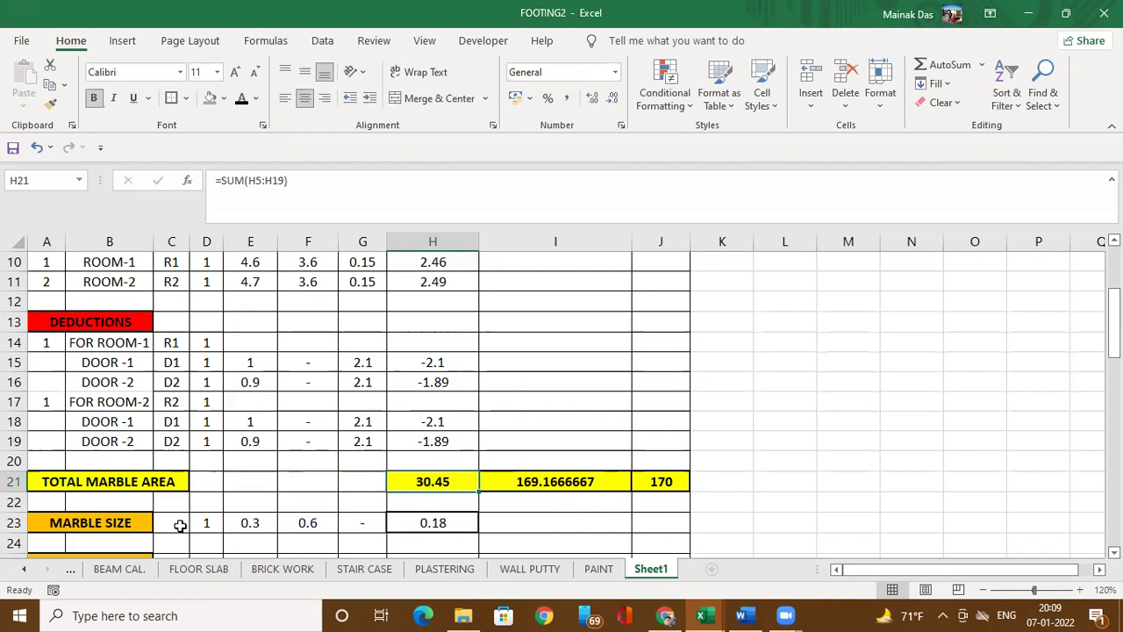
click(115, 522)
scroll(163, 516, down, 1)
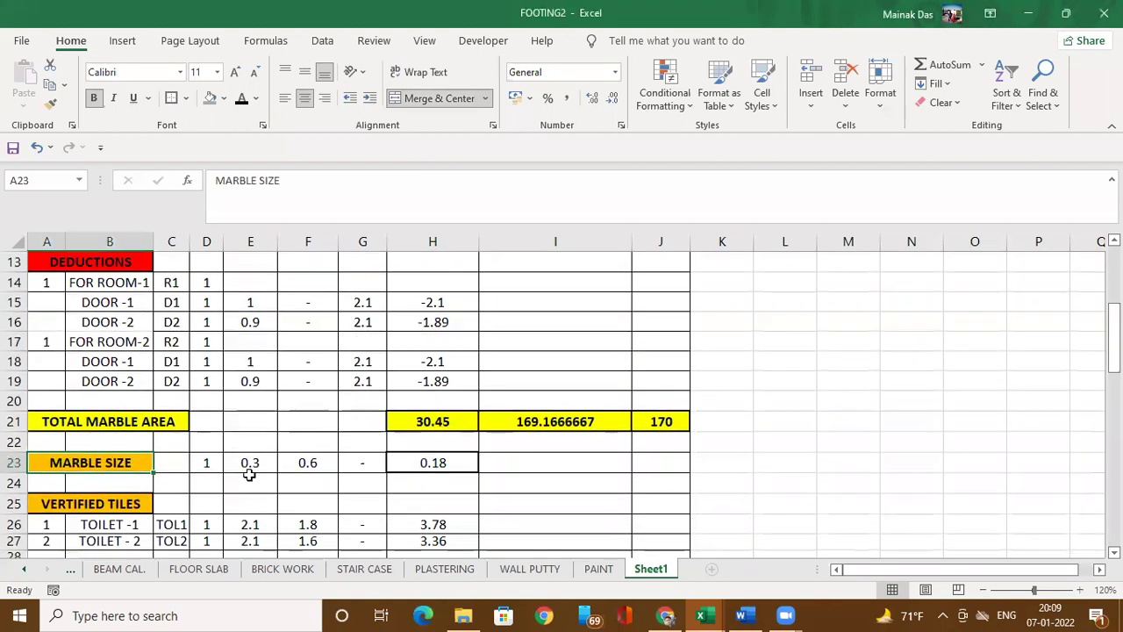
drag(262, 462, 298, 462)
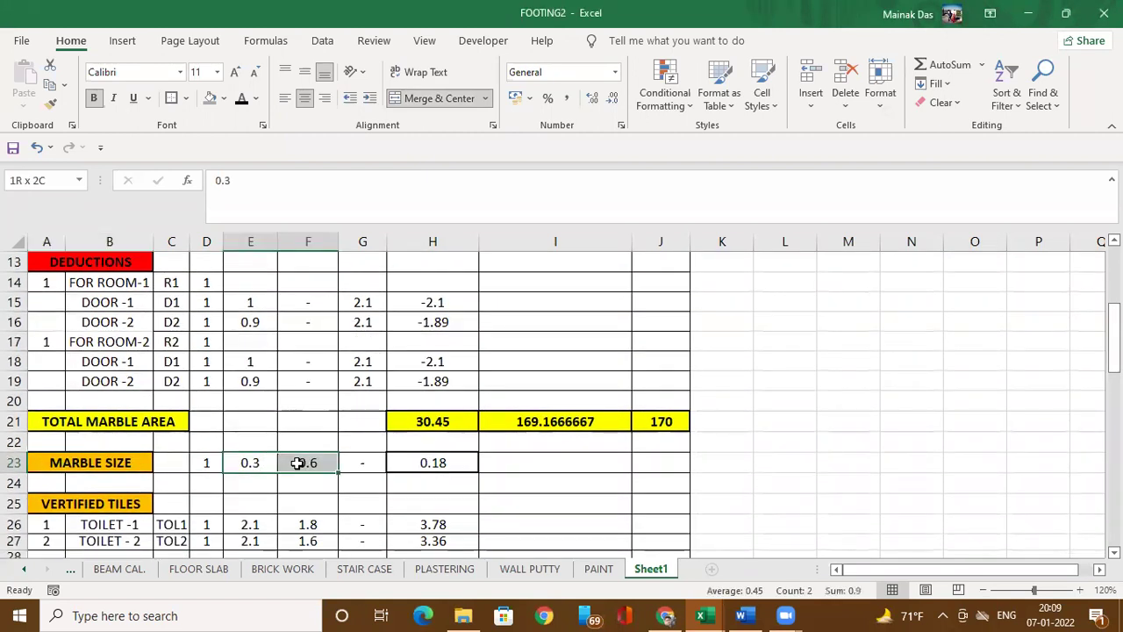
click(258, 463)
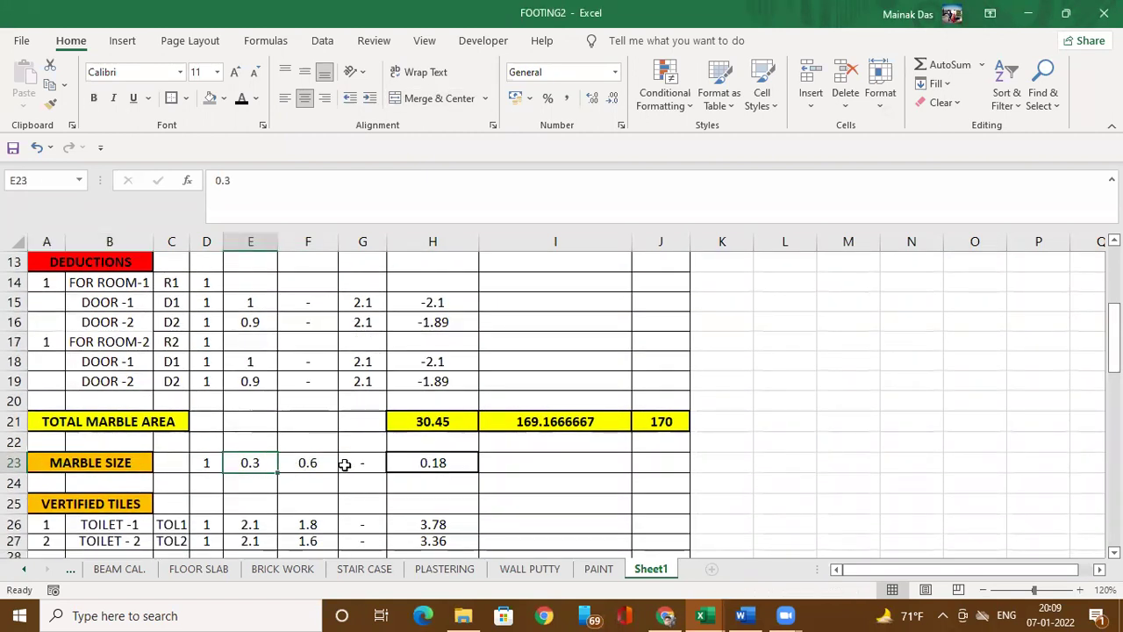
click(314, 467)
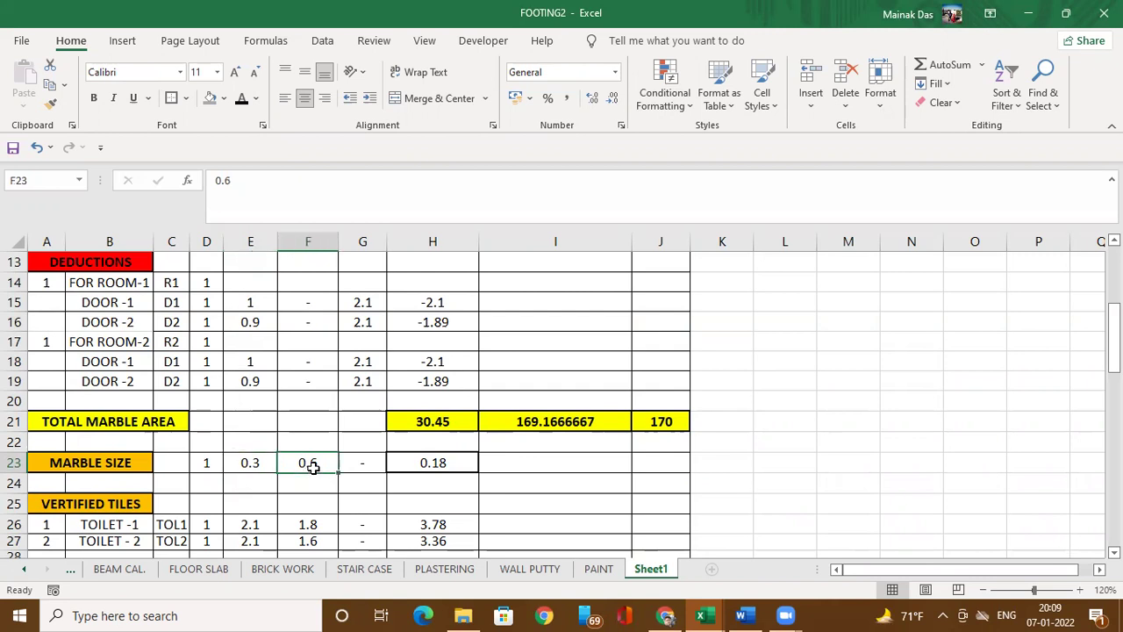
click(240, 462)
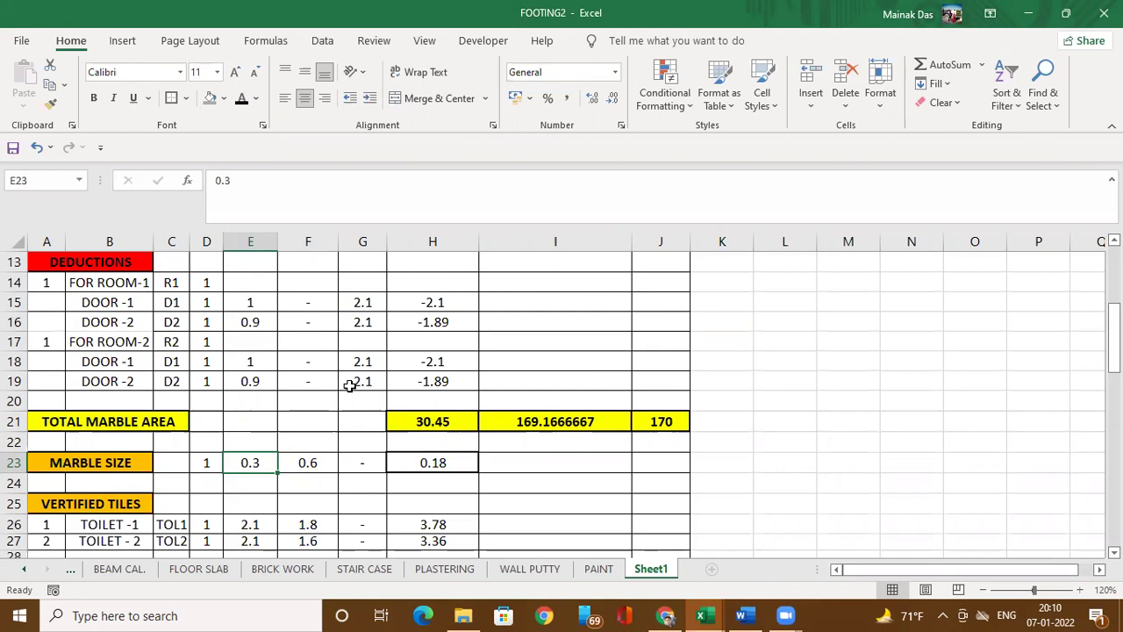
click(436, 464)
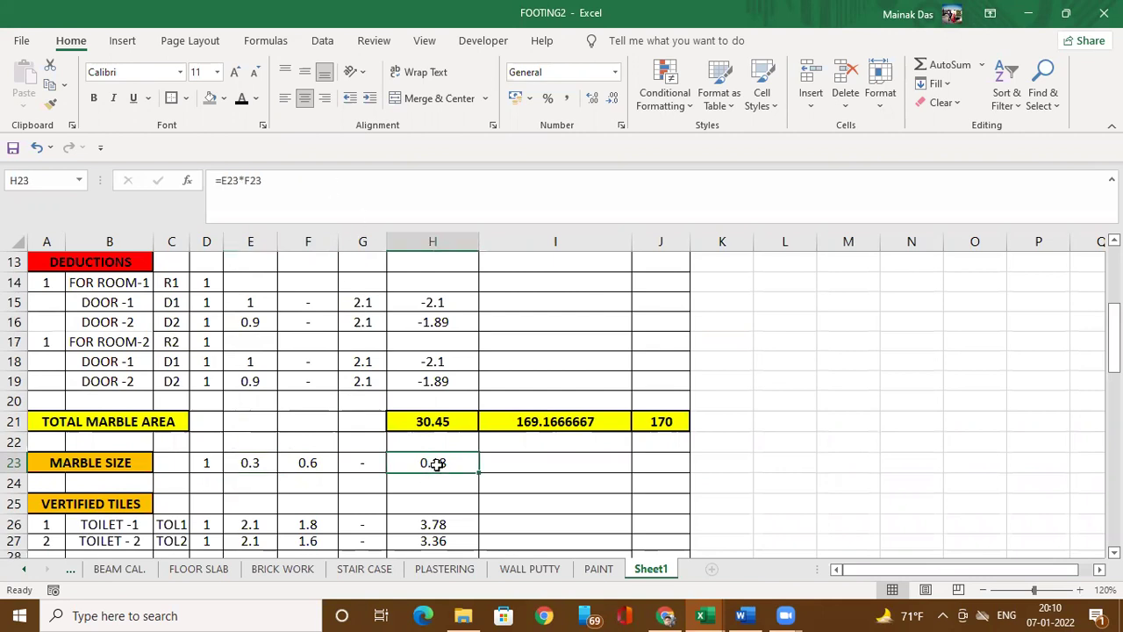
double_click(438, 465)
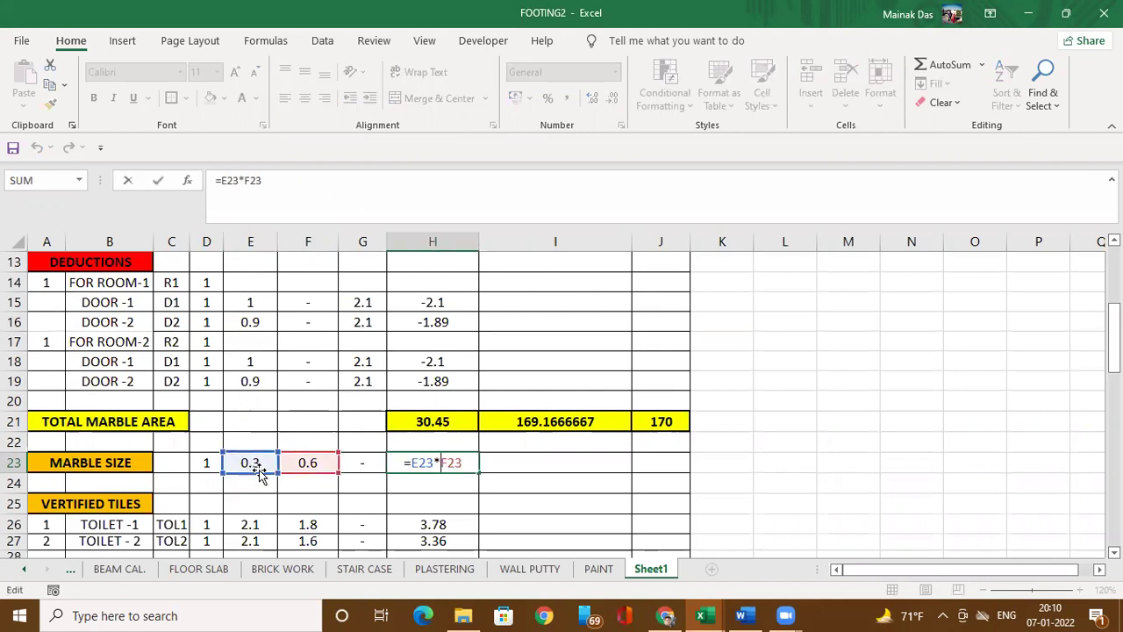
key(Escape)
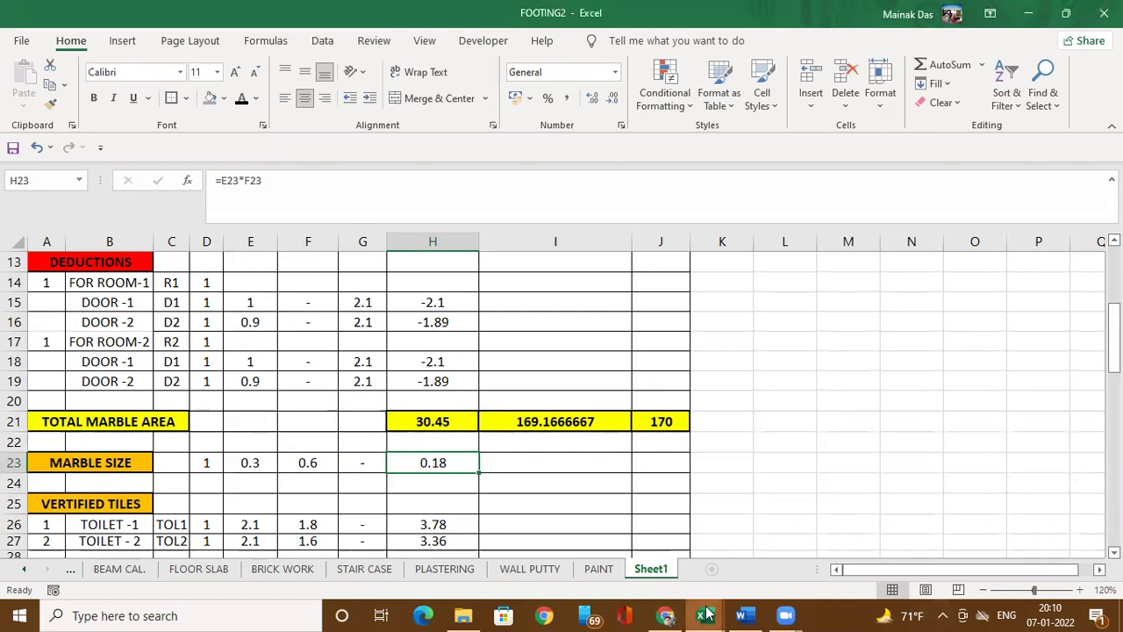
mouse_move(708, 615)
click(641, 552)
scroll(525, 363, down, 5)
scroll(522, 359, up, 1)
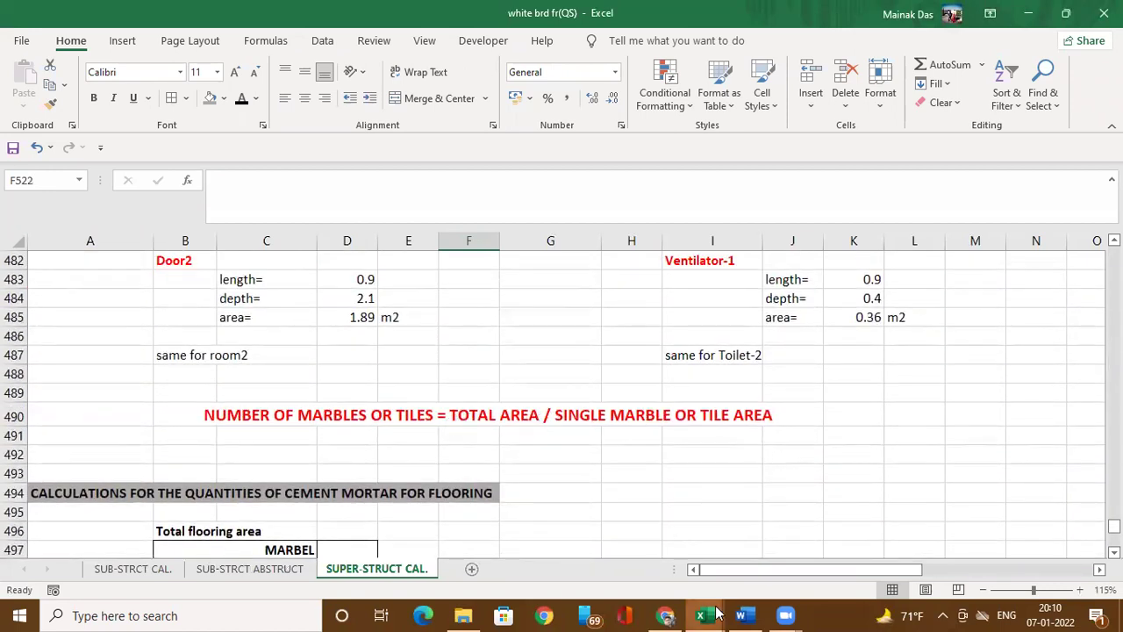
mouse_move(718, 612)
click(820, 544)
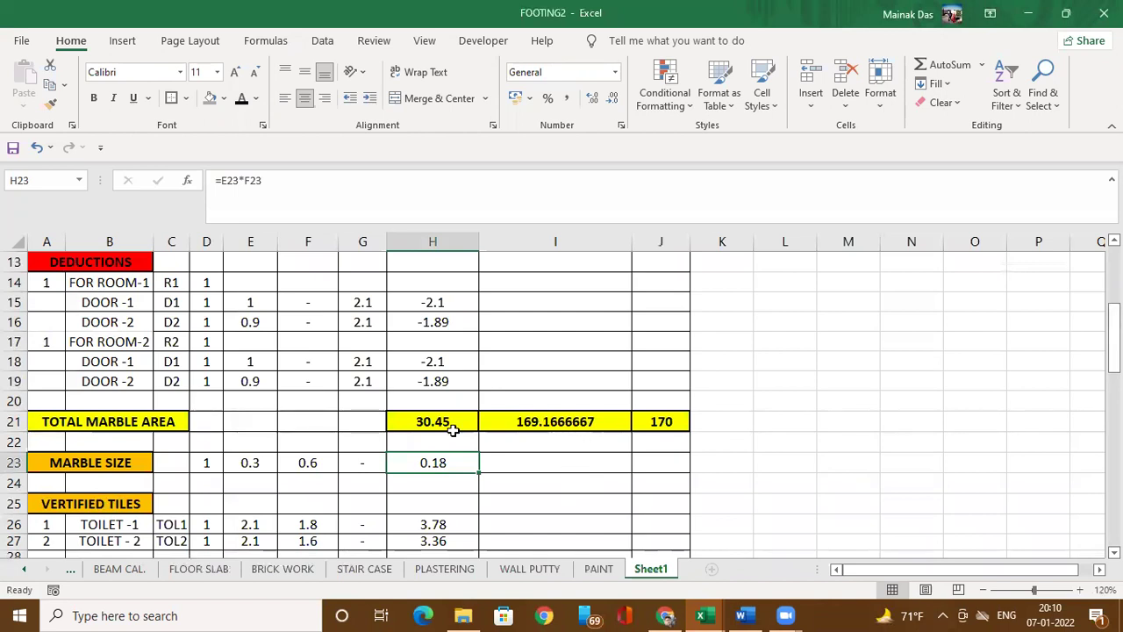
click(591, 422)
scroll(589, 419, up, 4)
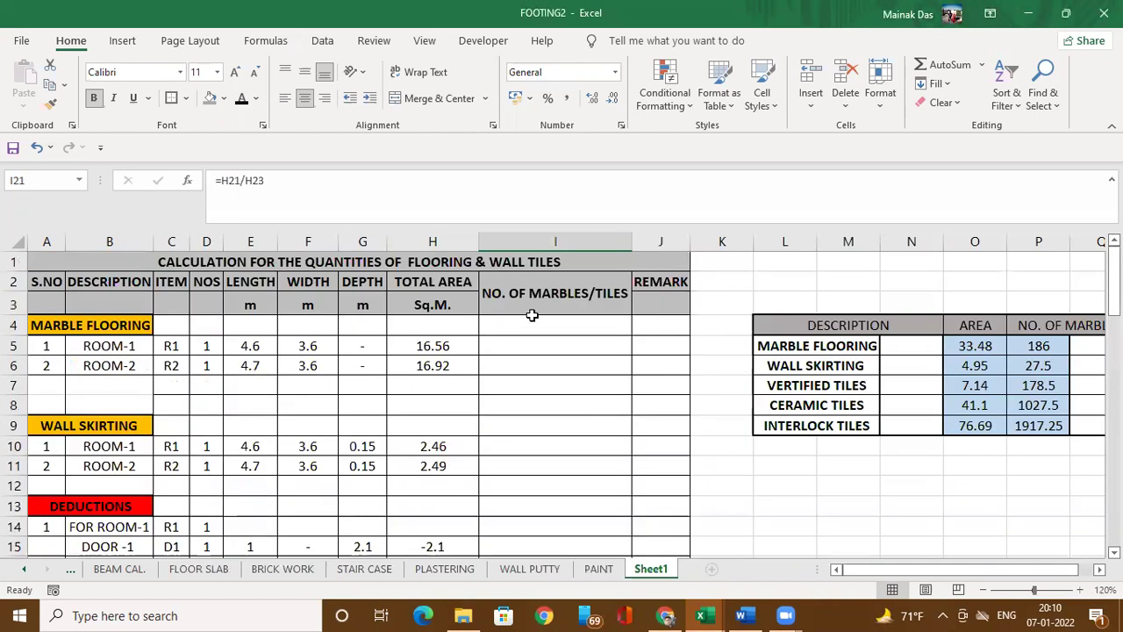
scroll(612, 307, down, 2)
scroll(613, 307, up, 1)
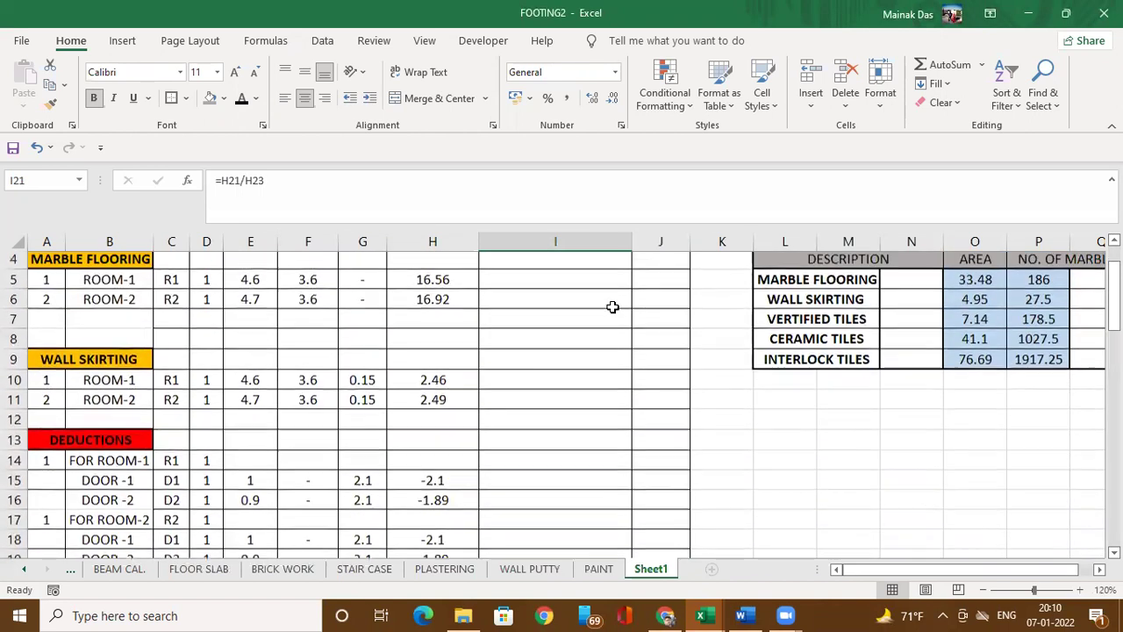
scroll(611, 307, down, 2)
scroll(605, 348, down, 2)
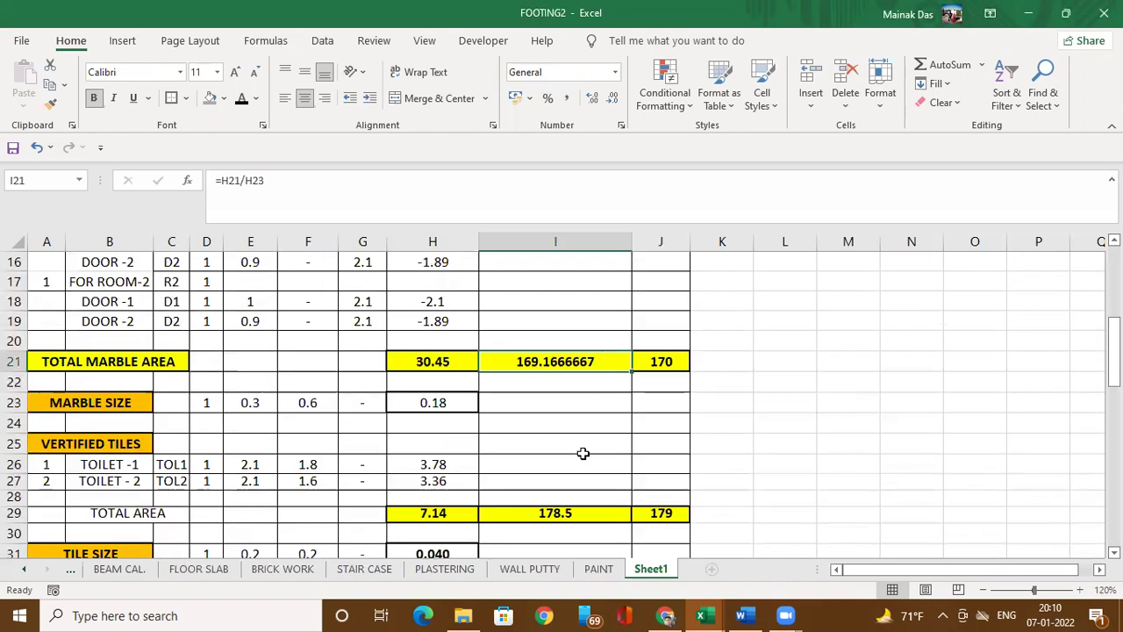
double_click(558, 361)
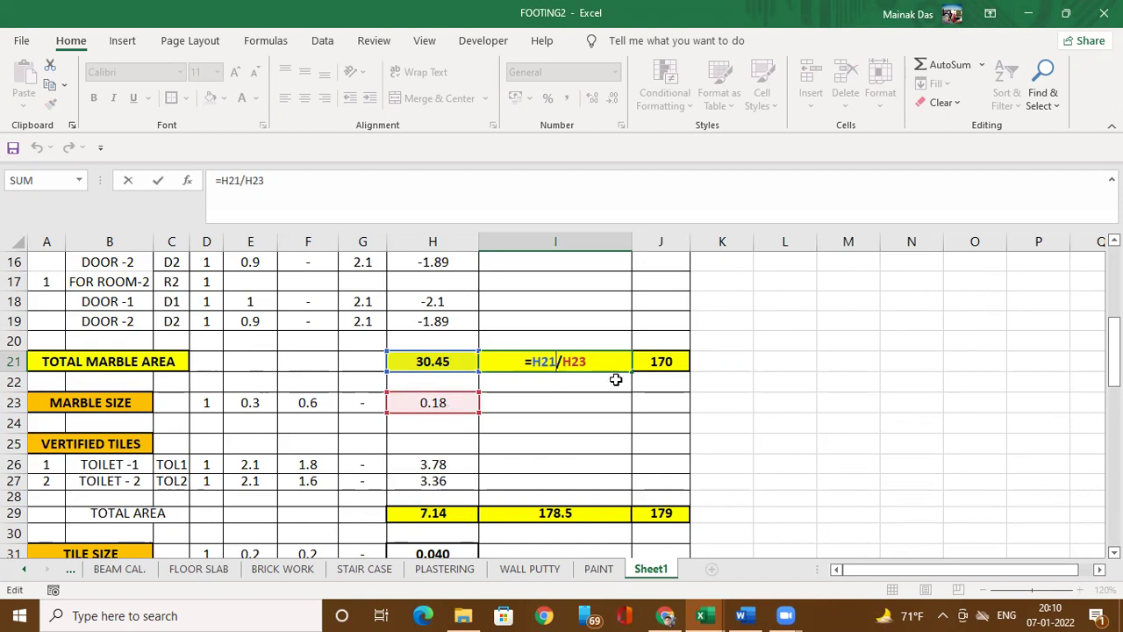
key(ctrl+Return)
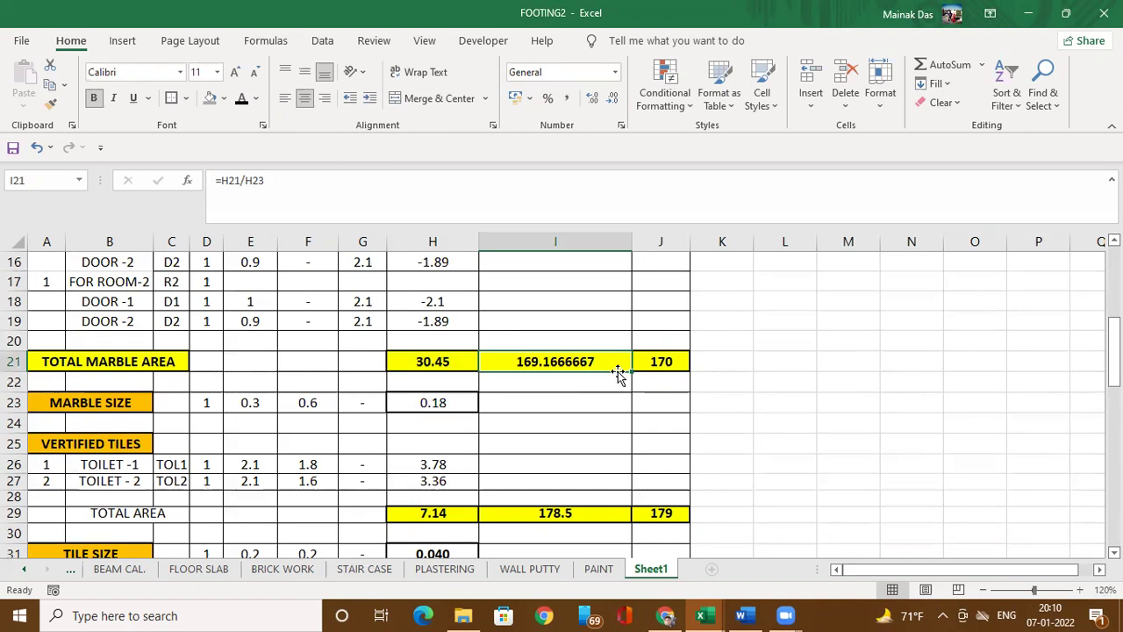
click(671, 350)
click(672, 361)
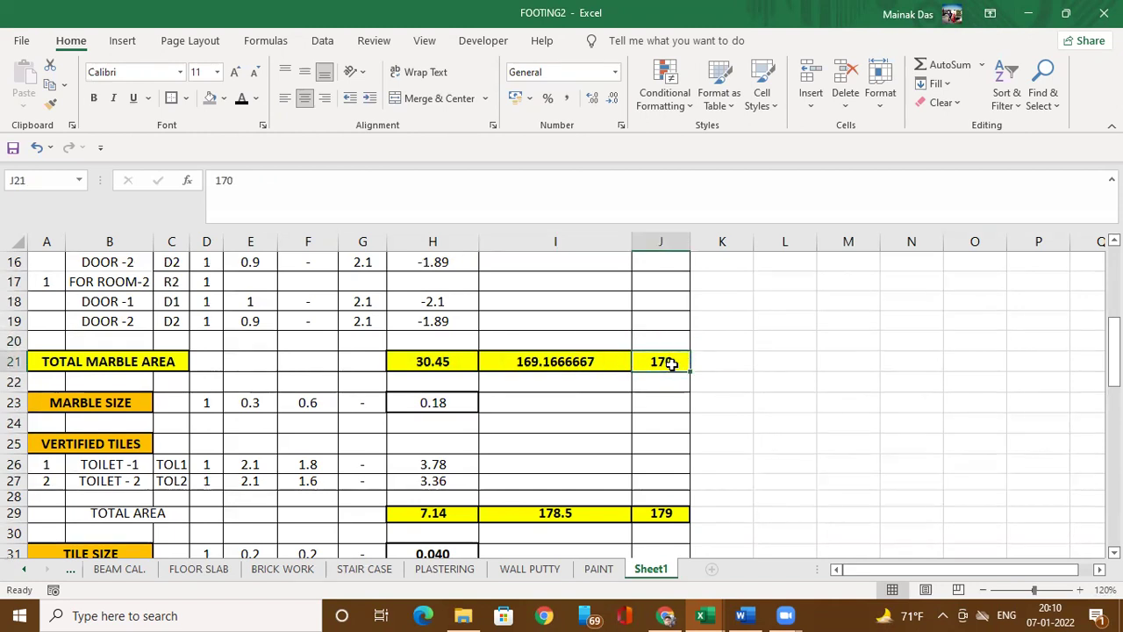
scroll(671, 365, up, 3)
scroll(671, 364, up, 2)
scroll(673, 363, down, 3)
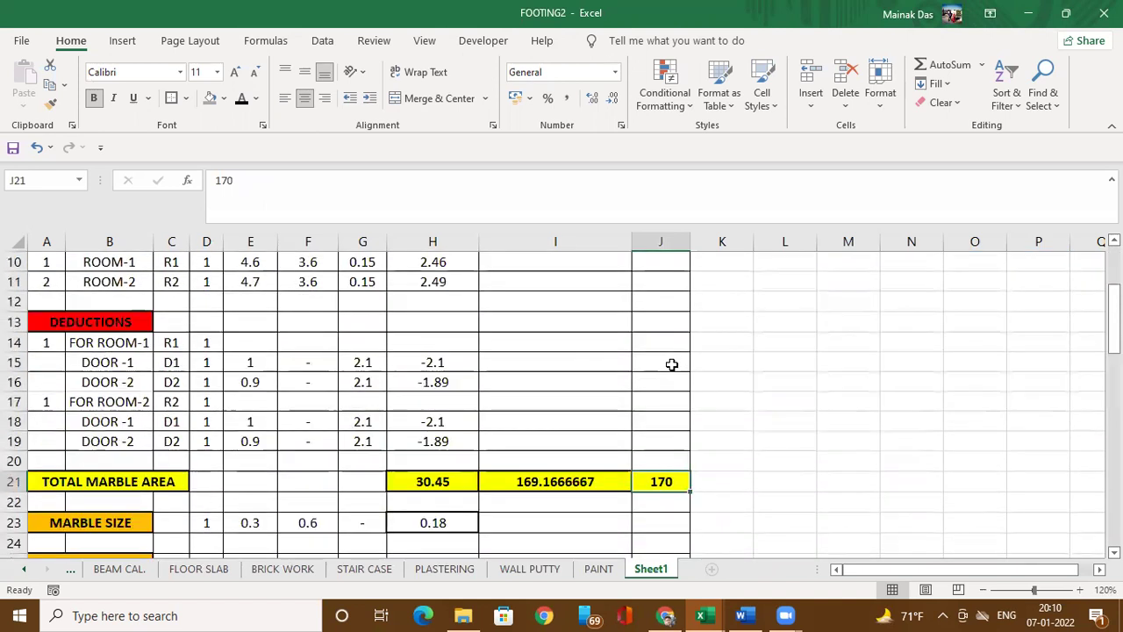
scroll(658, 395, down, 1)
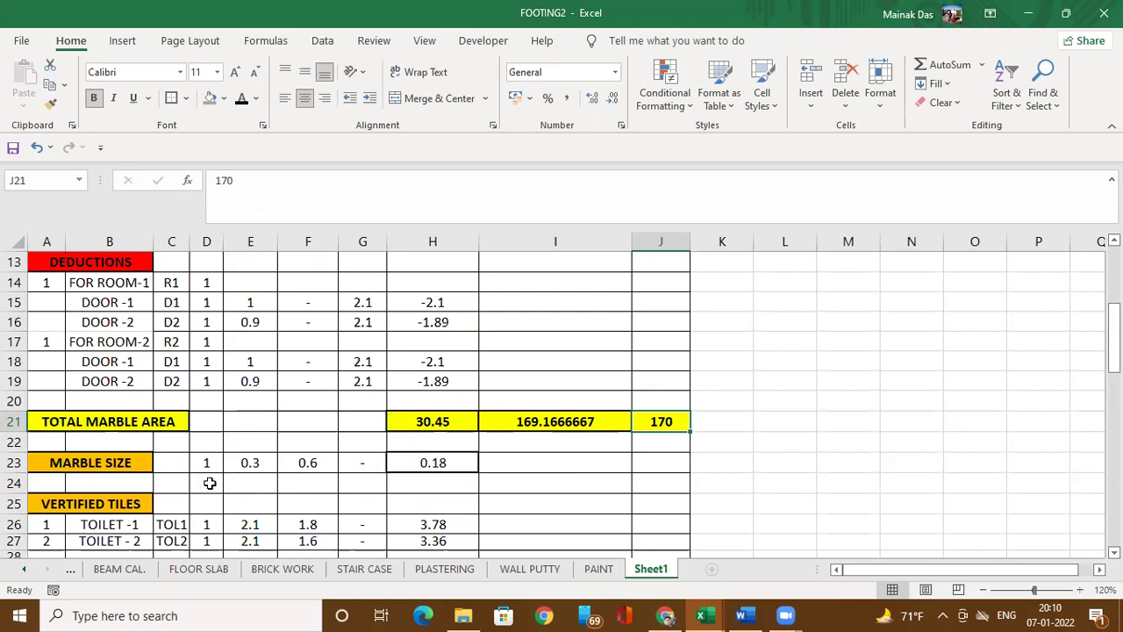
scroll(211, 483, down, 1)
scroll(189, 474, down, 1)
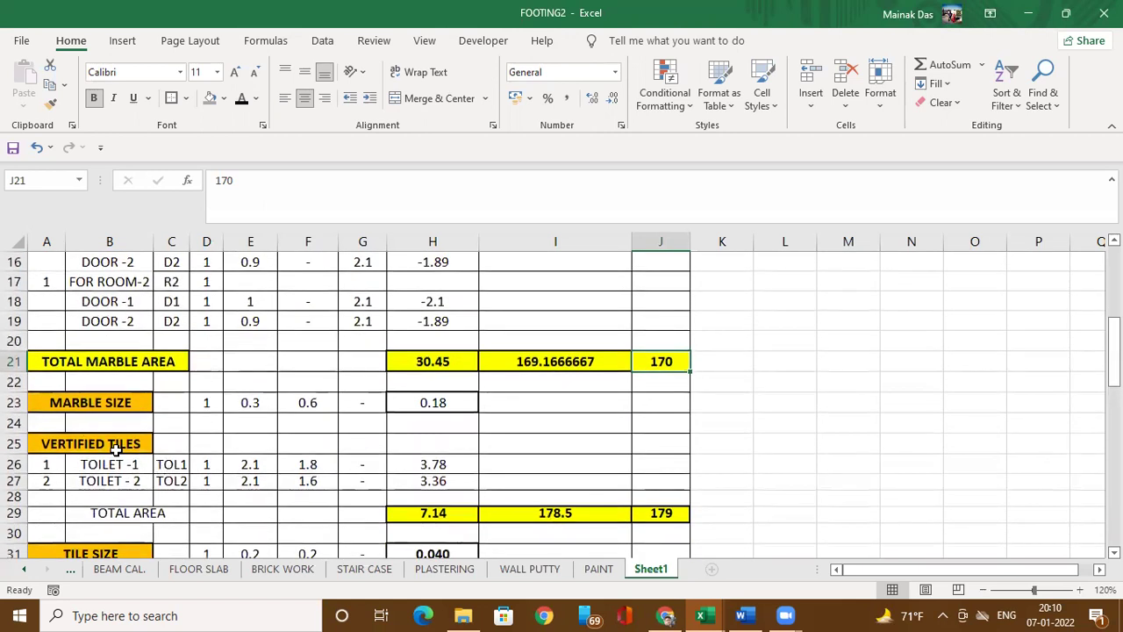
scroll(92, 453, down, 1)
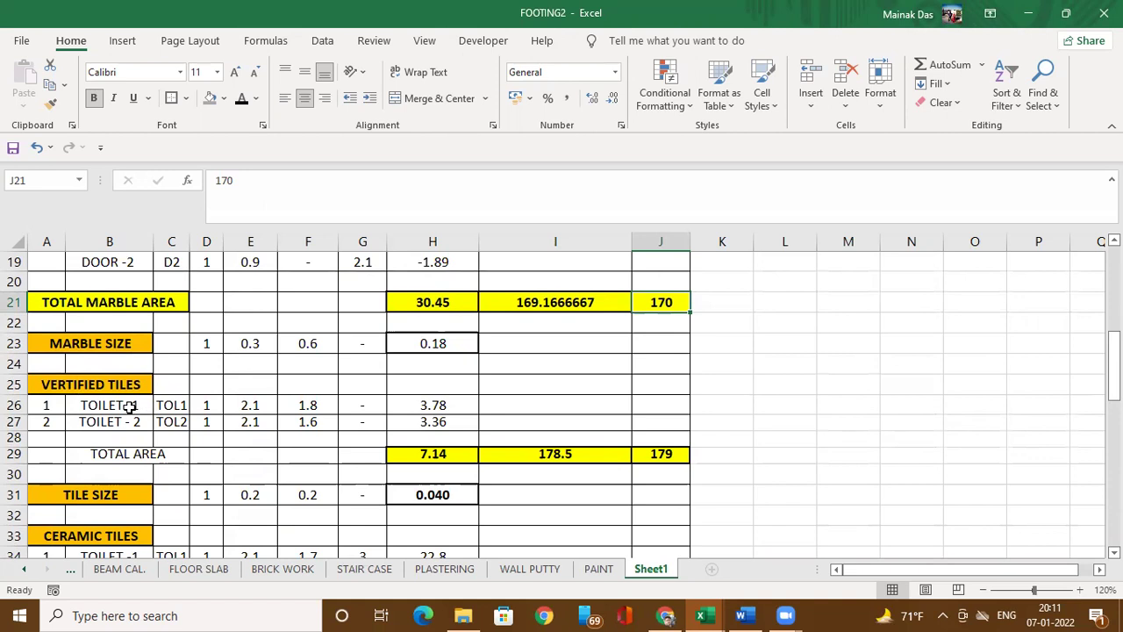
click(134, 409)
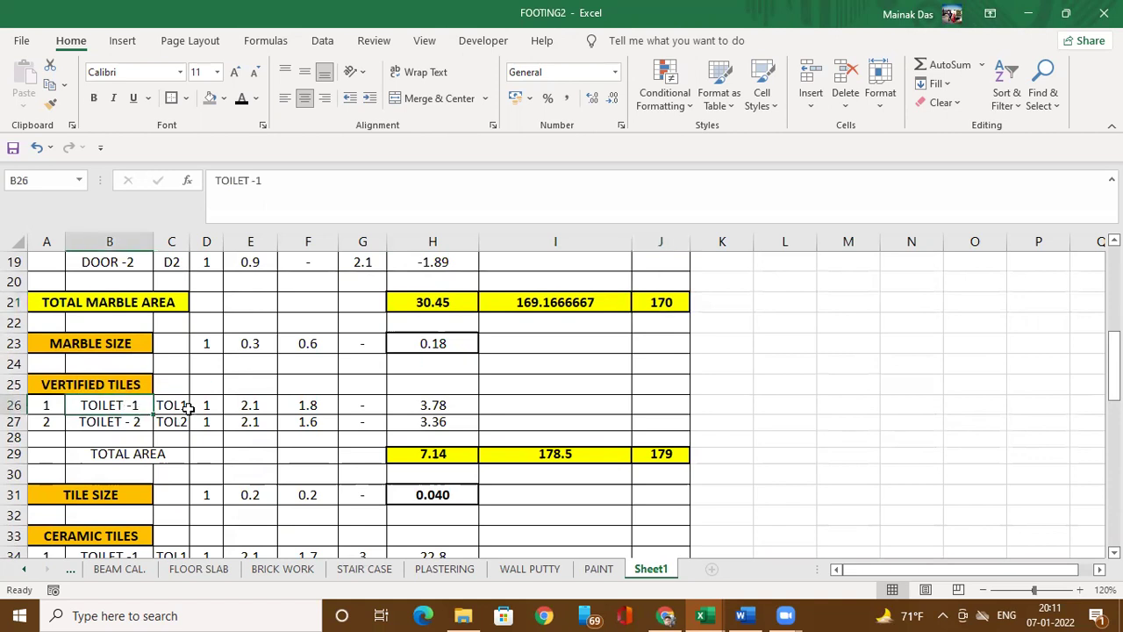
scroll(305, 425, up, 4)
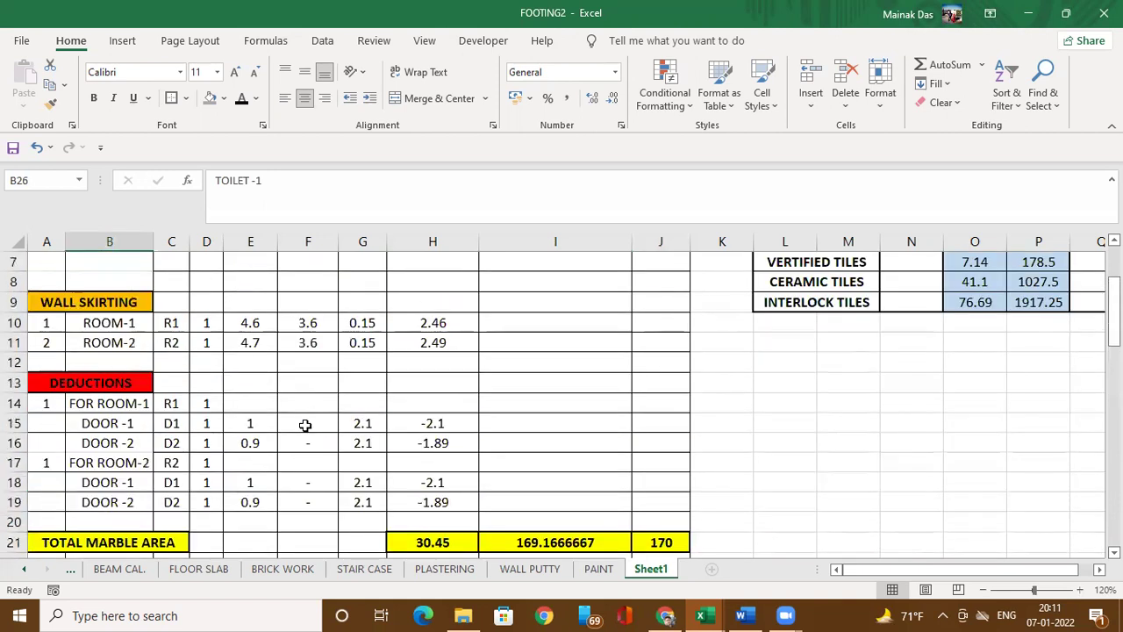
scroll(305, 424, up, 2)
scroll(313, 296, down, 2)
scroll(314, 296, down, 3)
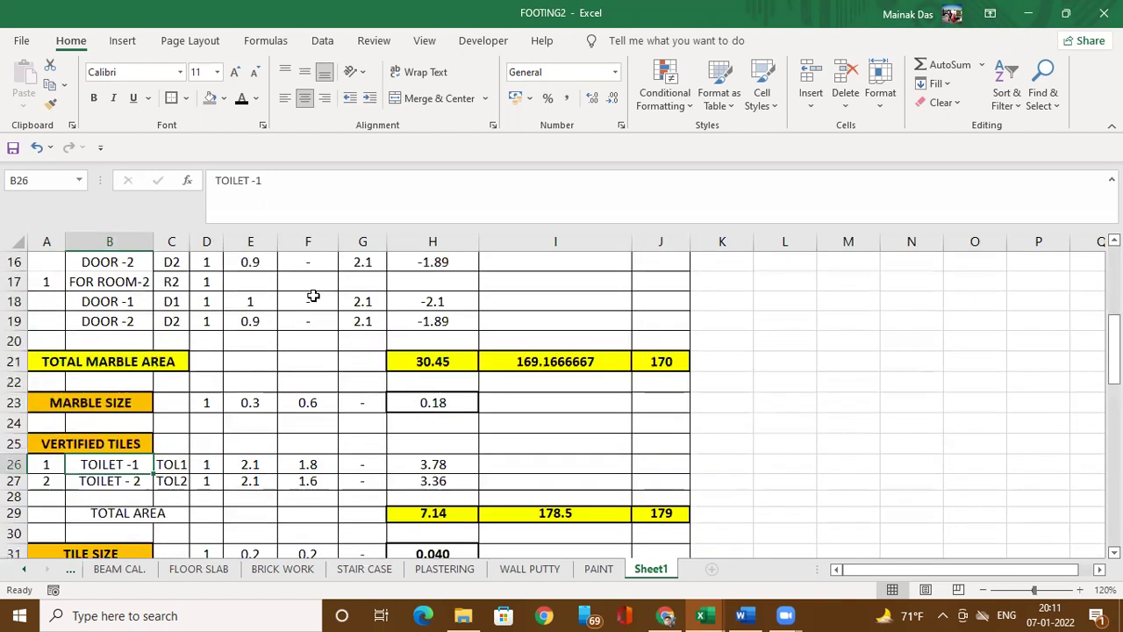
scroll(313, 295, down, 2)
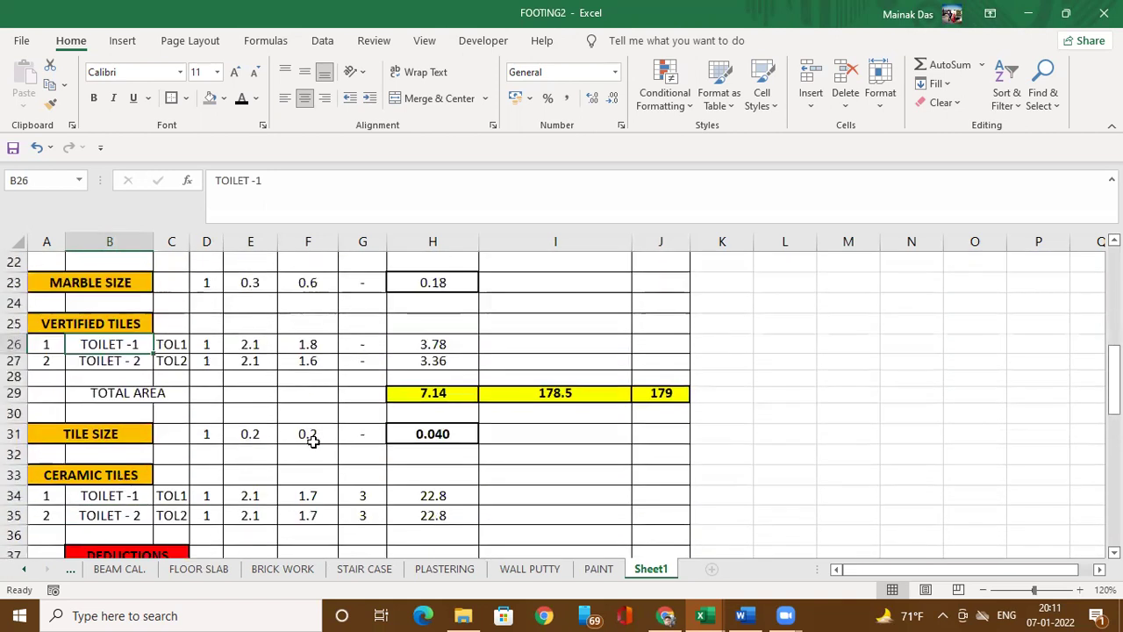
click(320, 360)
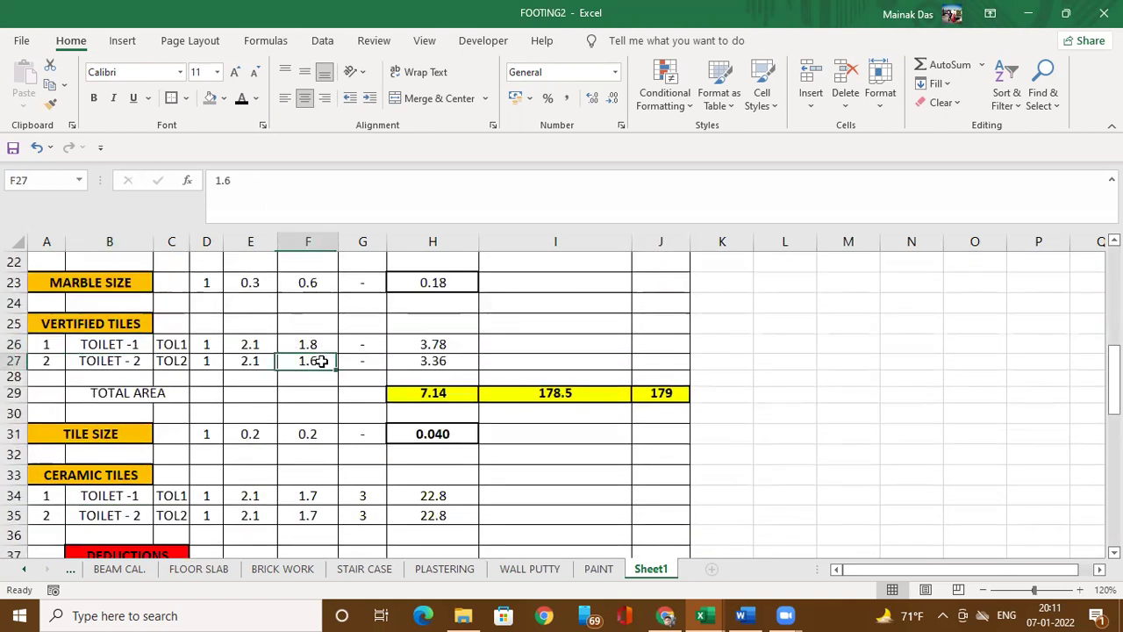
click(434, 344)
click(238, 343)
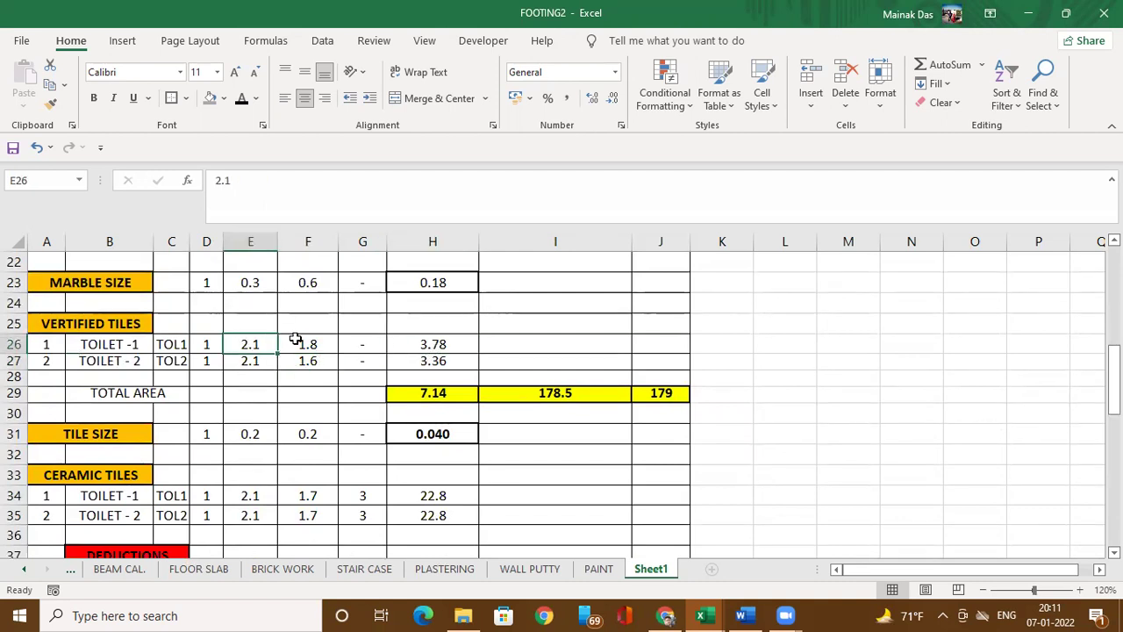
click(295, 341)
click(447, 343)
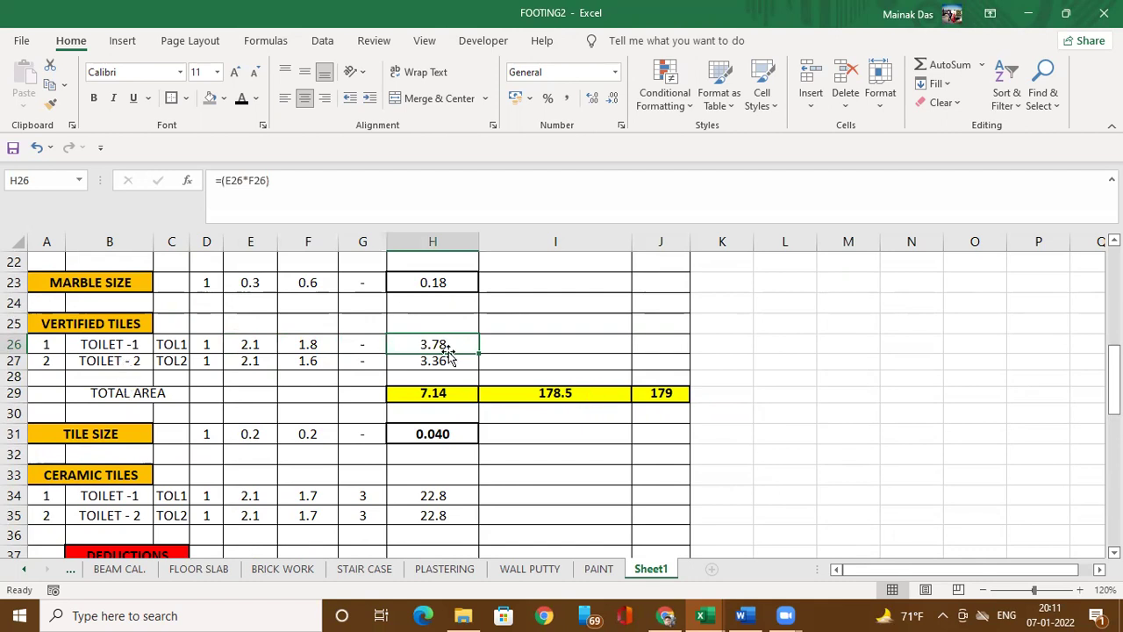
double_click(464, 389)
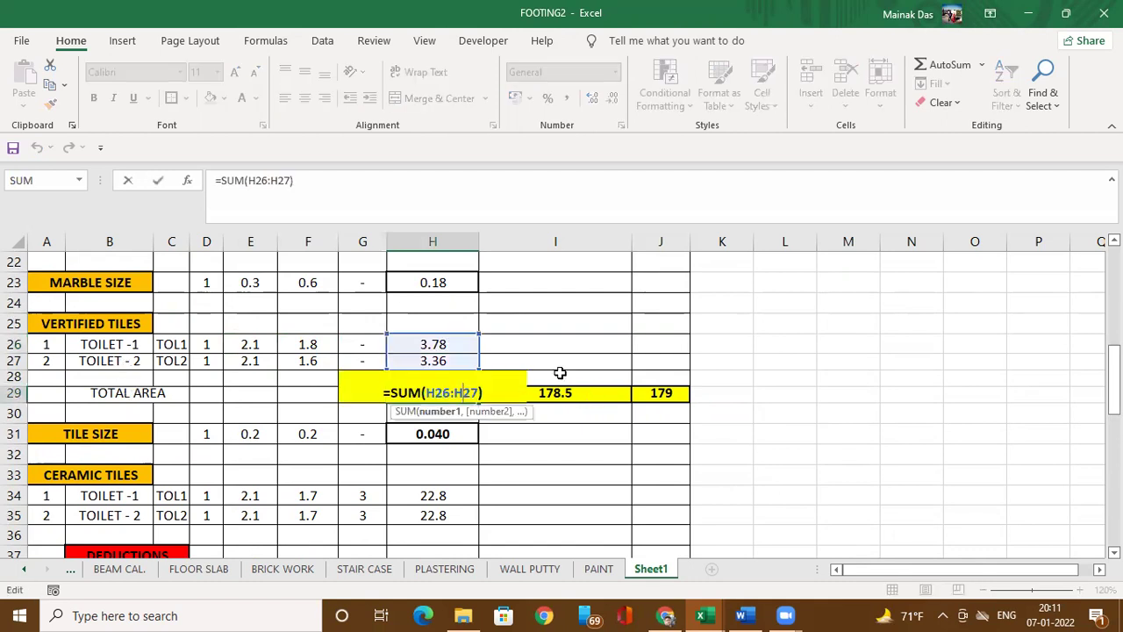
key(Escape)
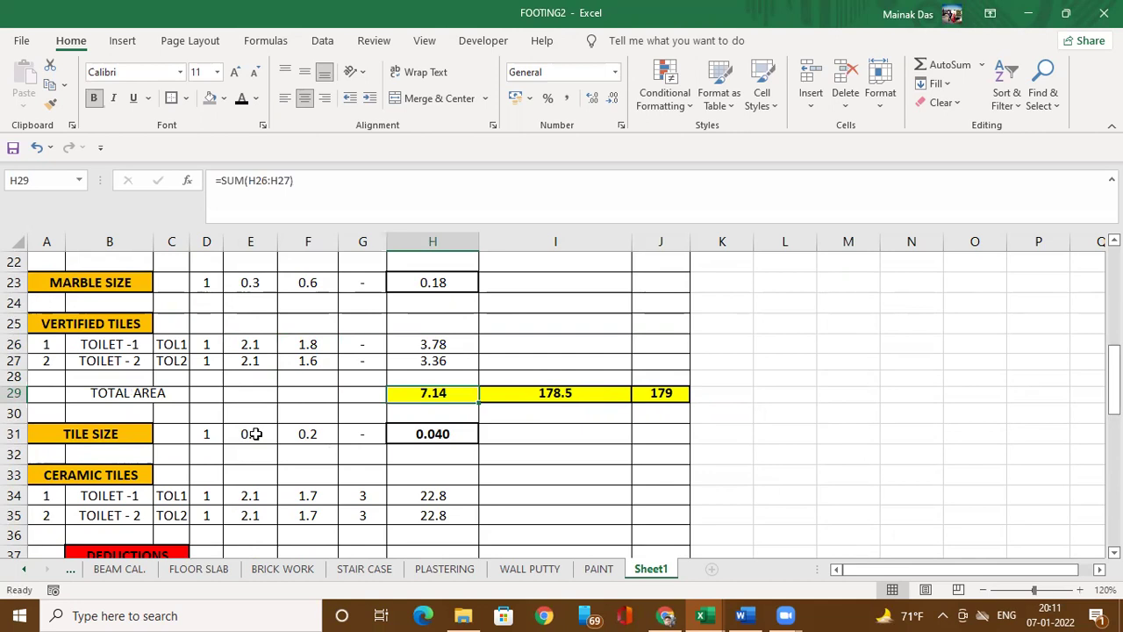
drag(251, 433, 309, 433)
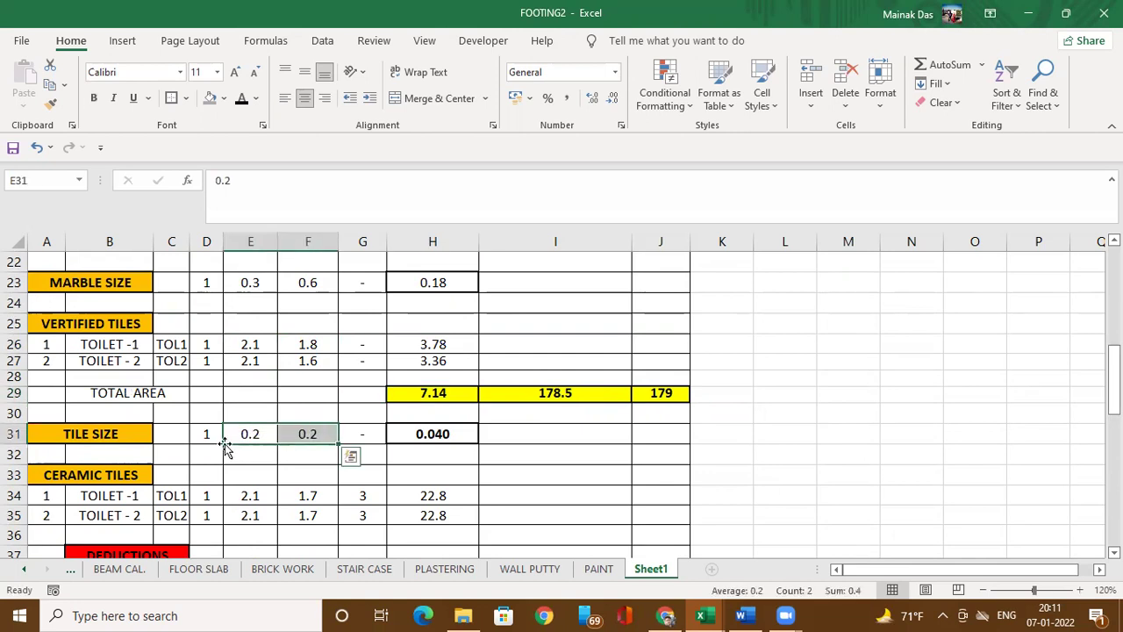
click(535, 452)
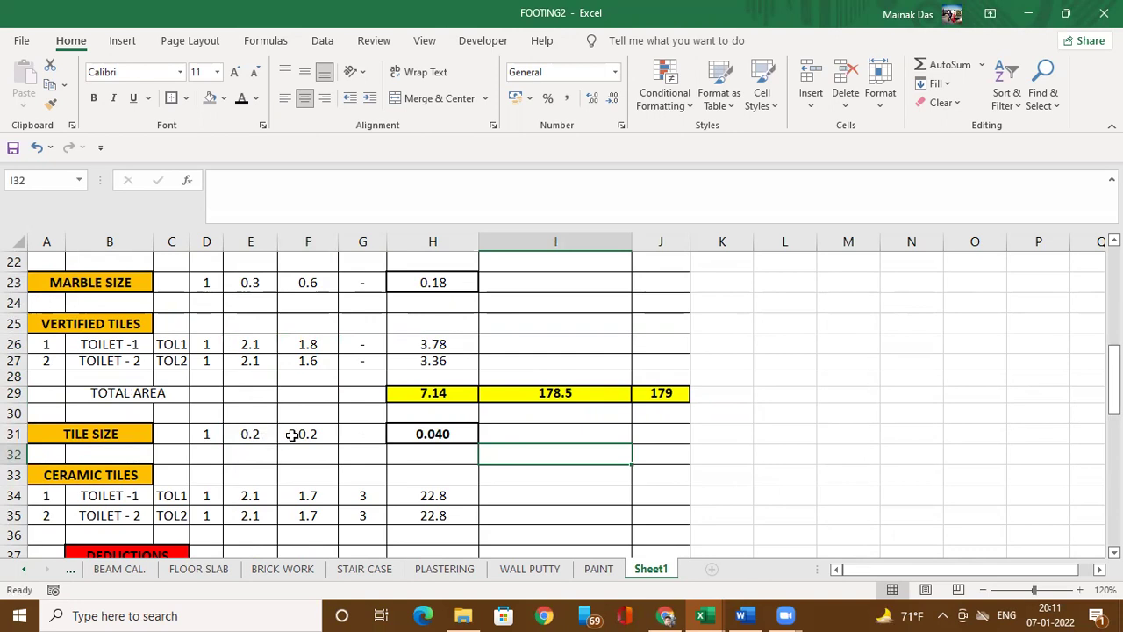
double_click(452, 434)
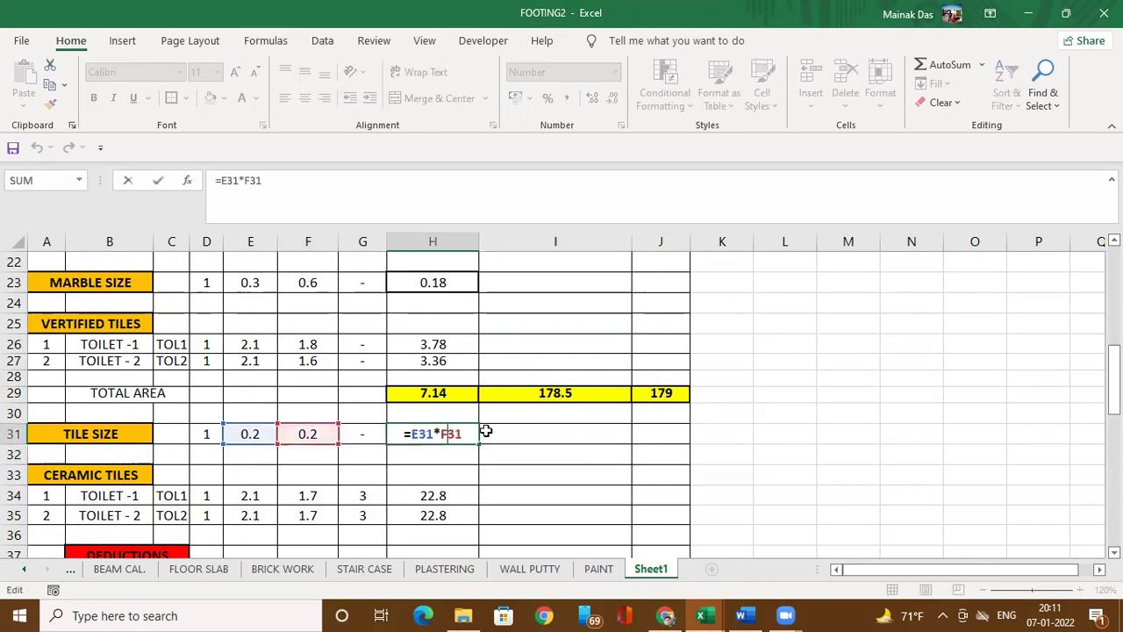
key(ctrl+Return)
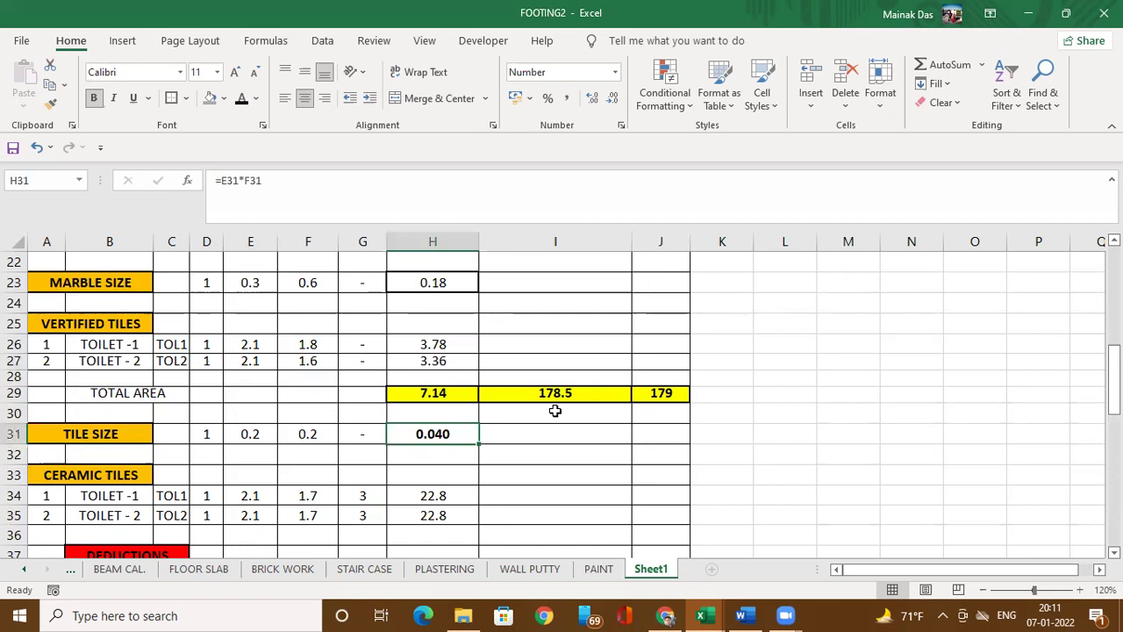
click(425, 395)
click(448, 436)
scroll(680, 445, up, 2)
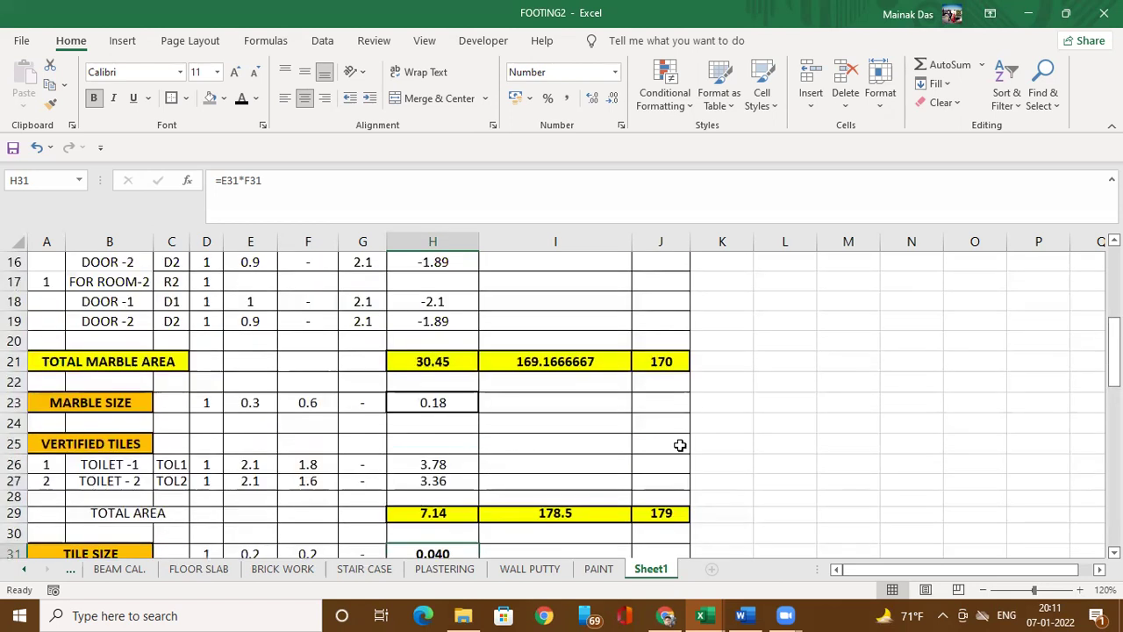
scroll(681, 474, down, 1)
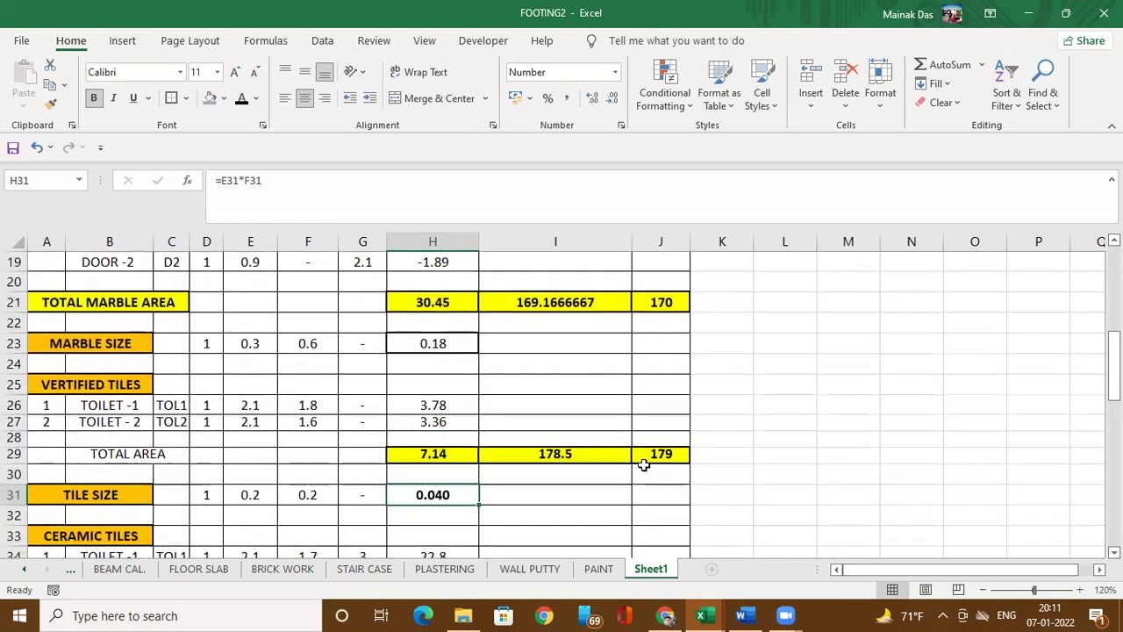
scroll(644, 465, down, 1)
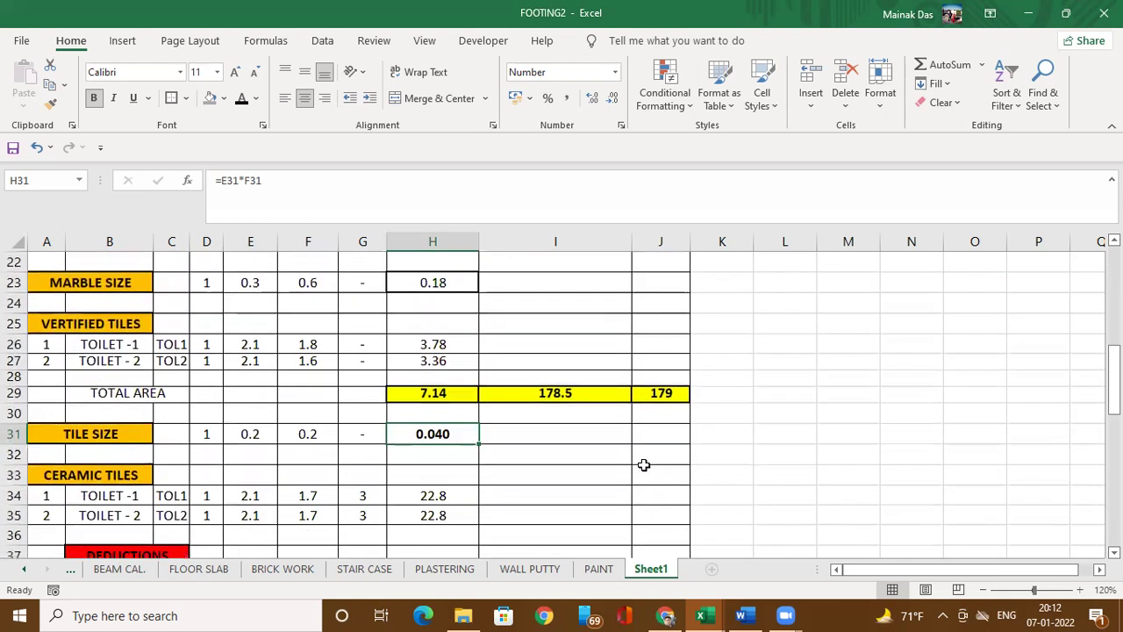
click(570, 393)
double_click(569, 393)
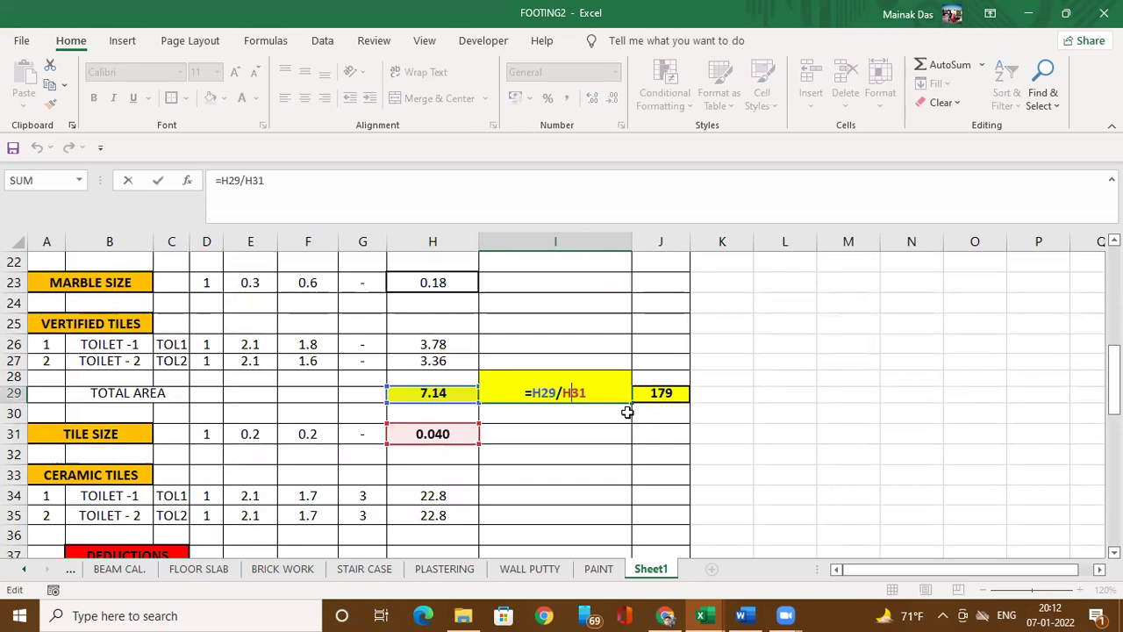
key(Escape)
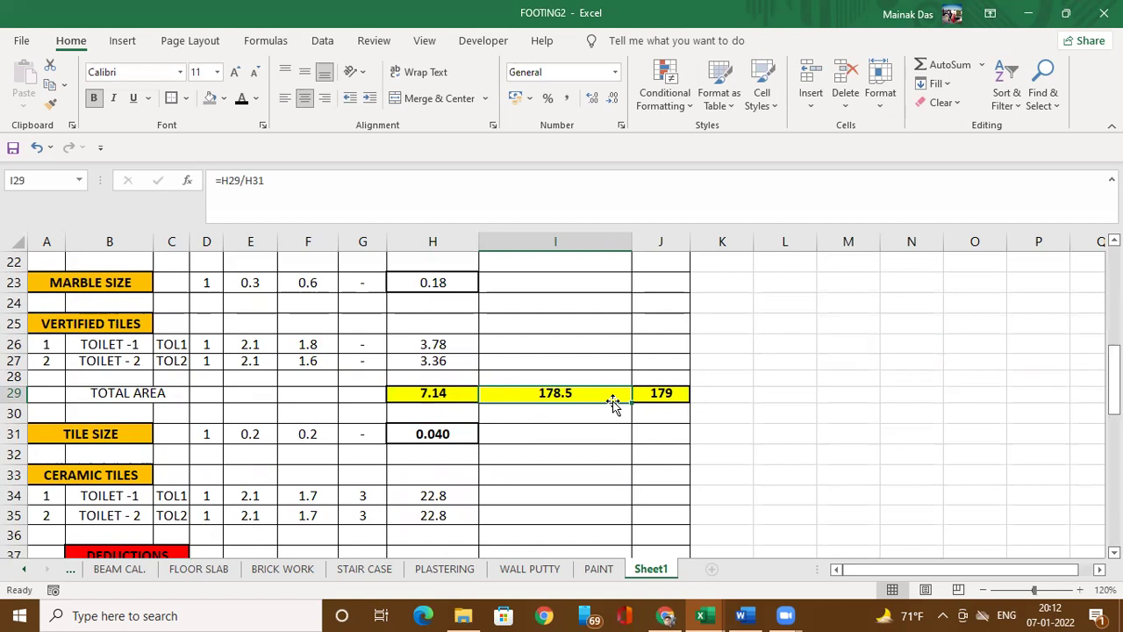
scroll(574, 416, up, 3)
scroll(666, 446, down, 2)
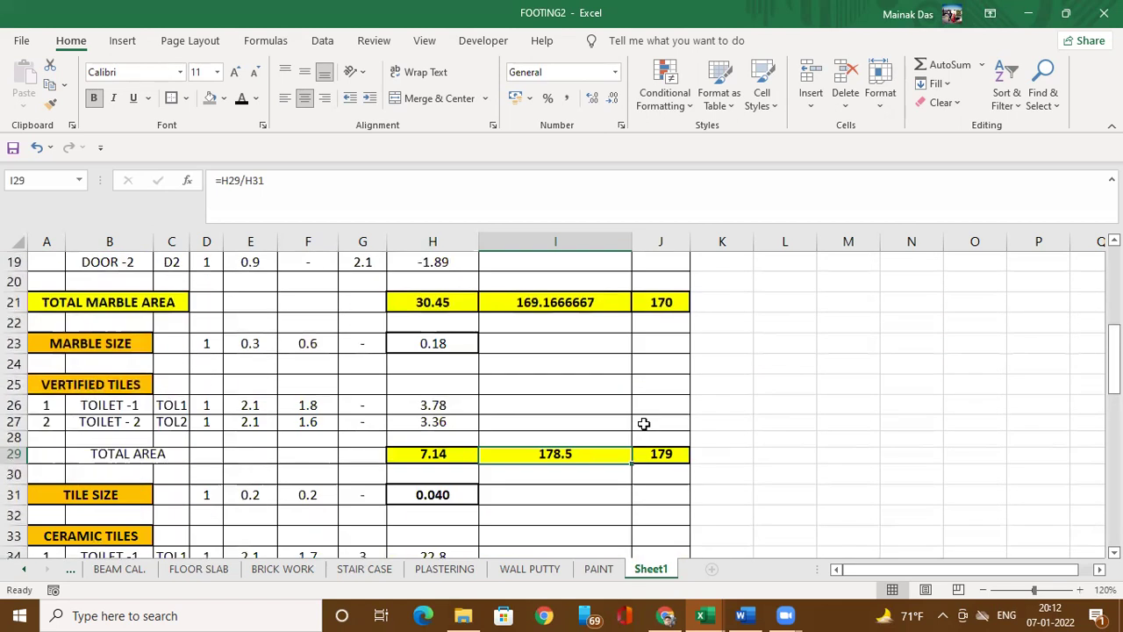
scroll(642, 417, down, 1)
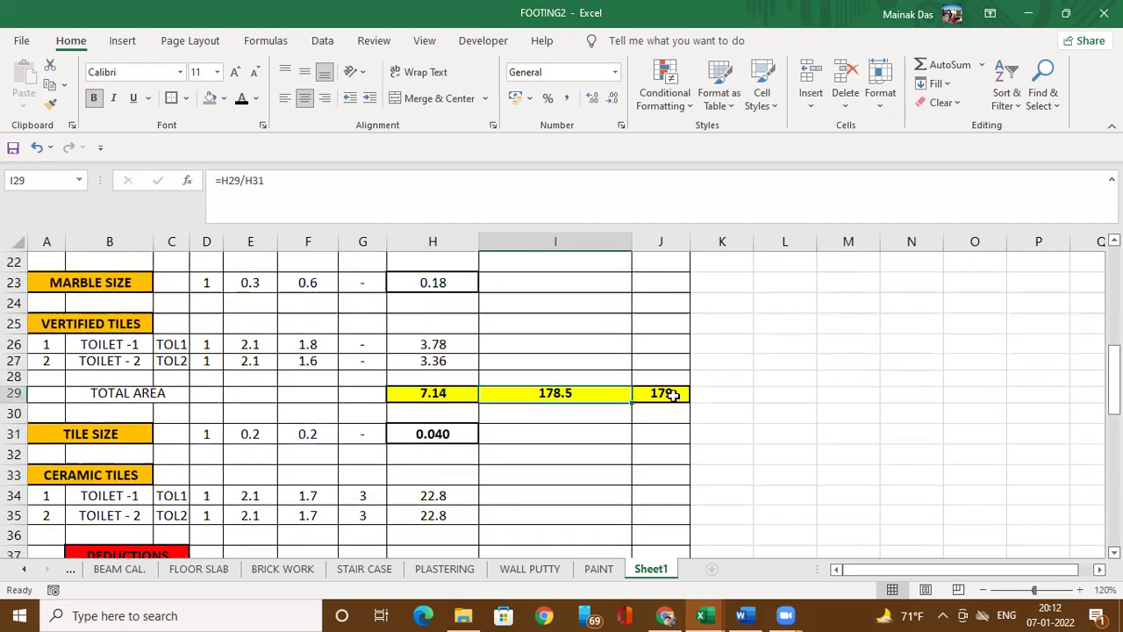
click(671, 395)
scroll(477, 429, down, 1)
scroll(362, 416, up, 2)
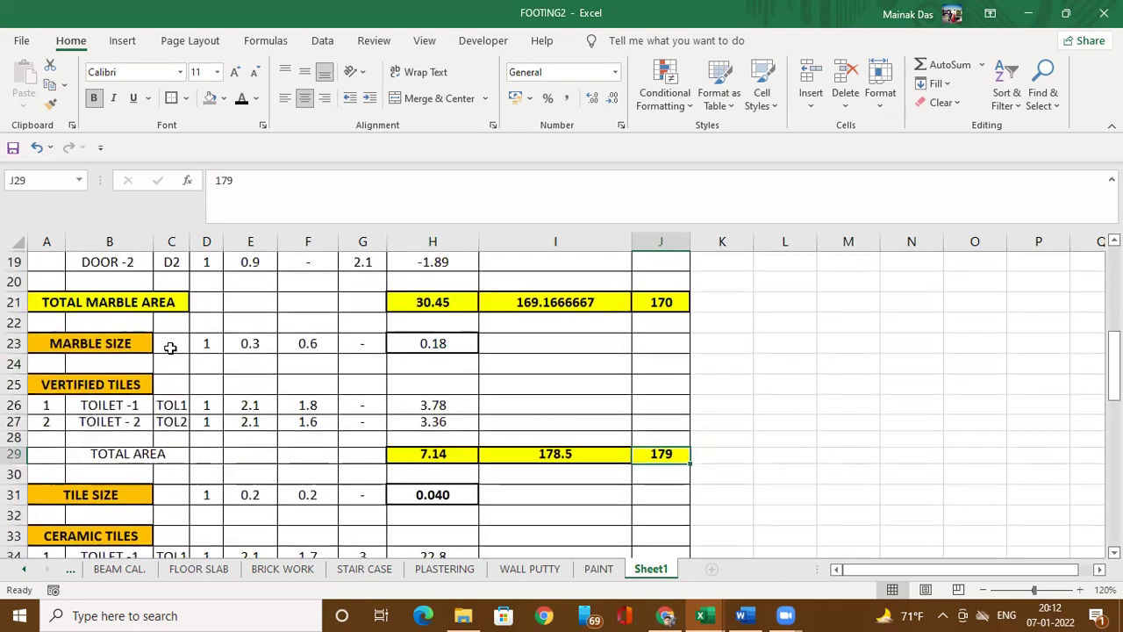
scroll(127, 361, down, 2)
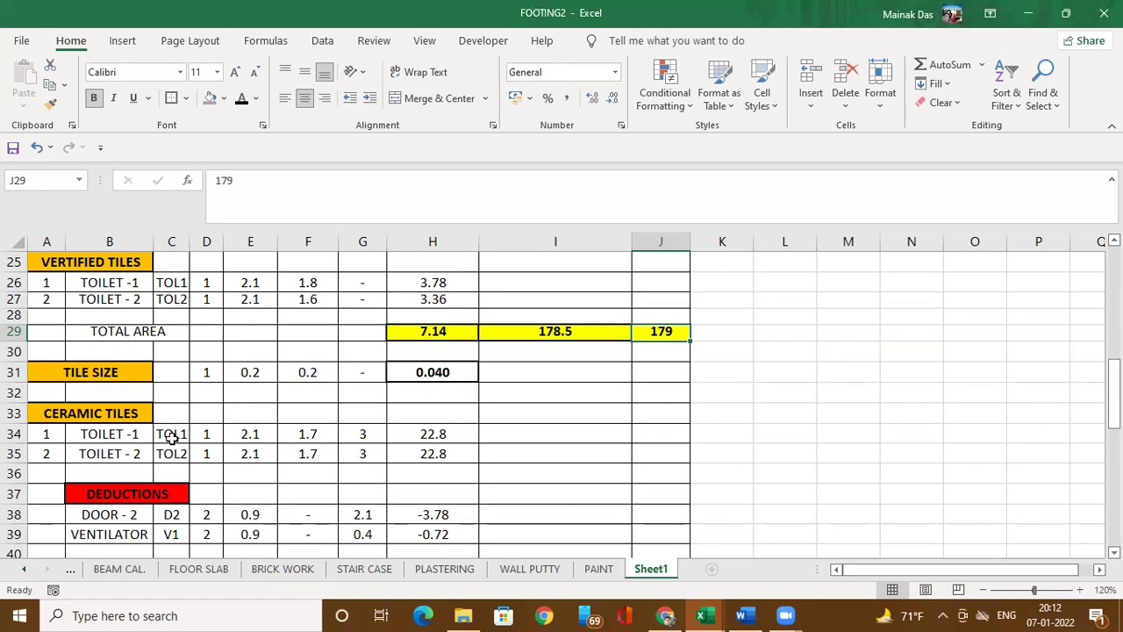
scroll(169, 434, down, 1)
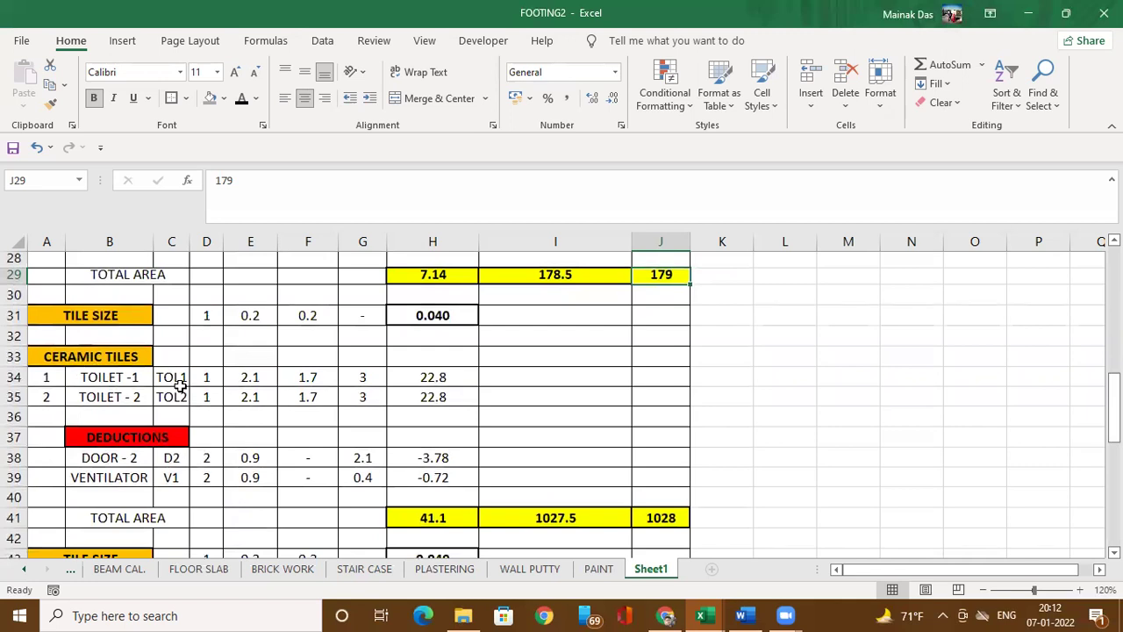
drag(104, 376, 323, 395)
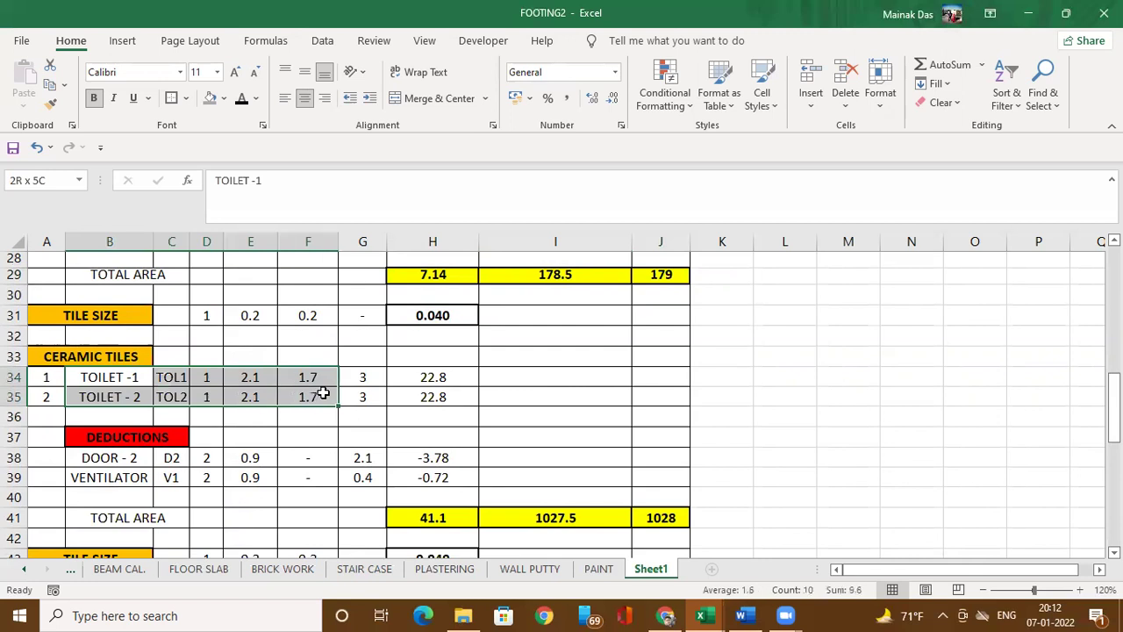
click(376, 379)
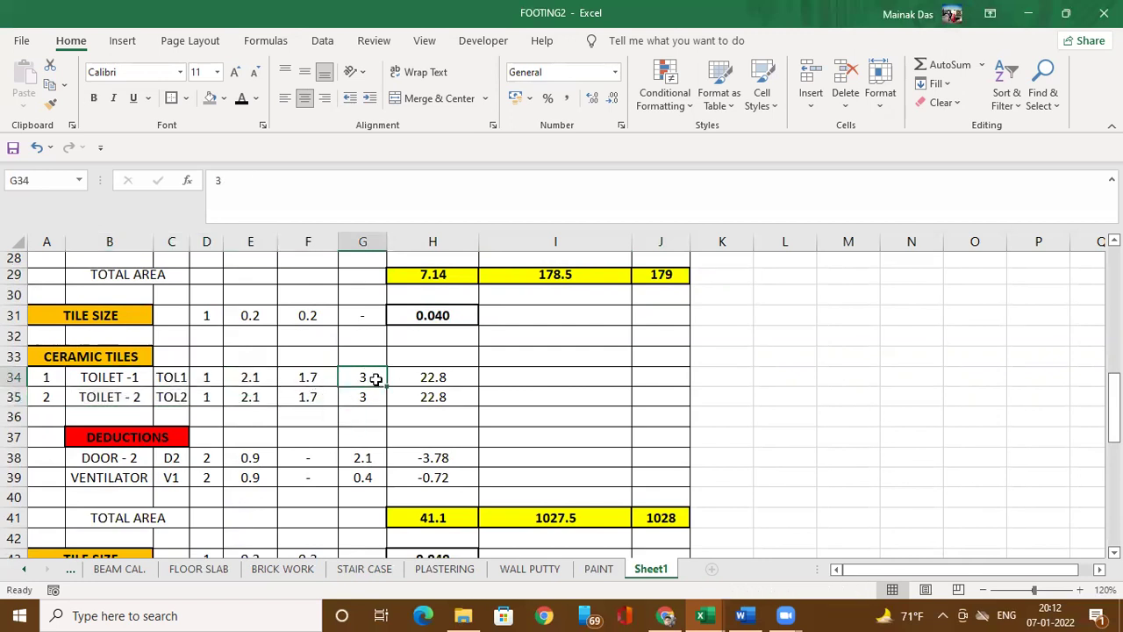
click(373, 392)
click(369, 378)
click(368, 394)
click(369, 378)
click(367, 394)
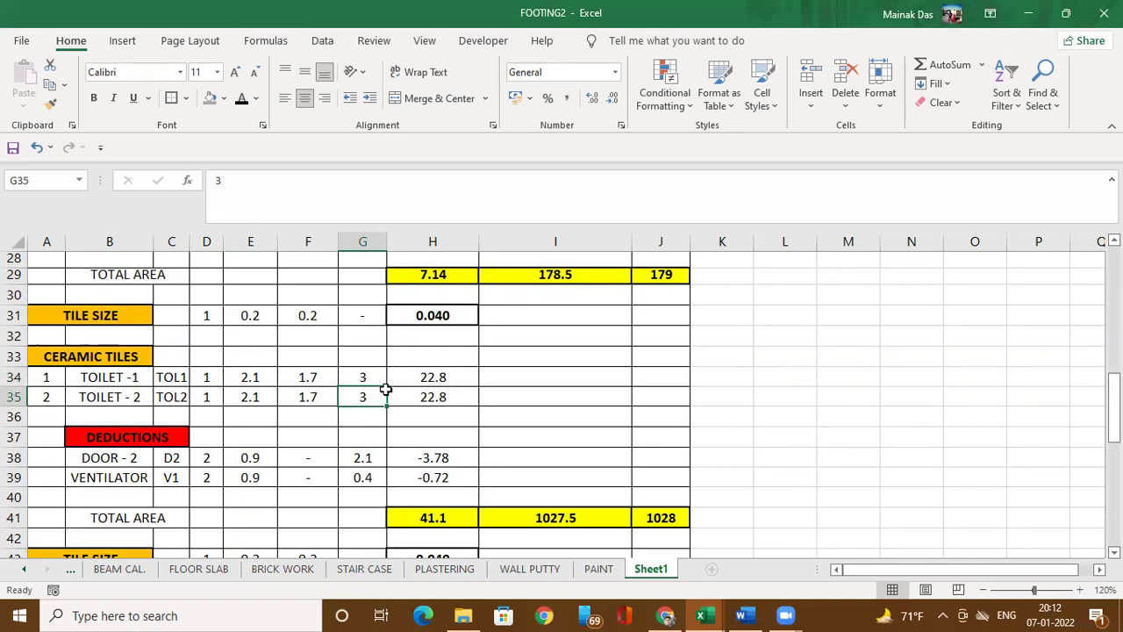
click(439, 377)
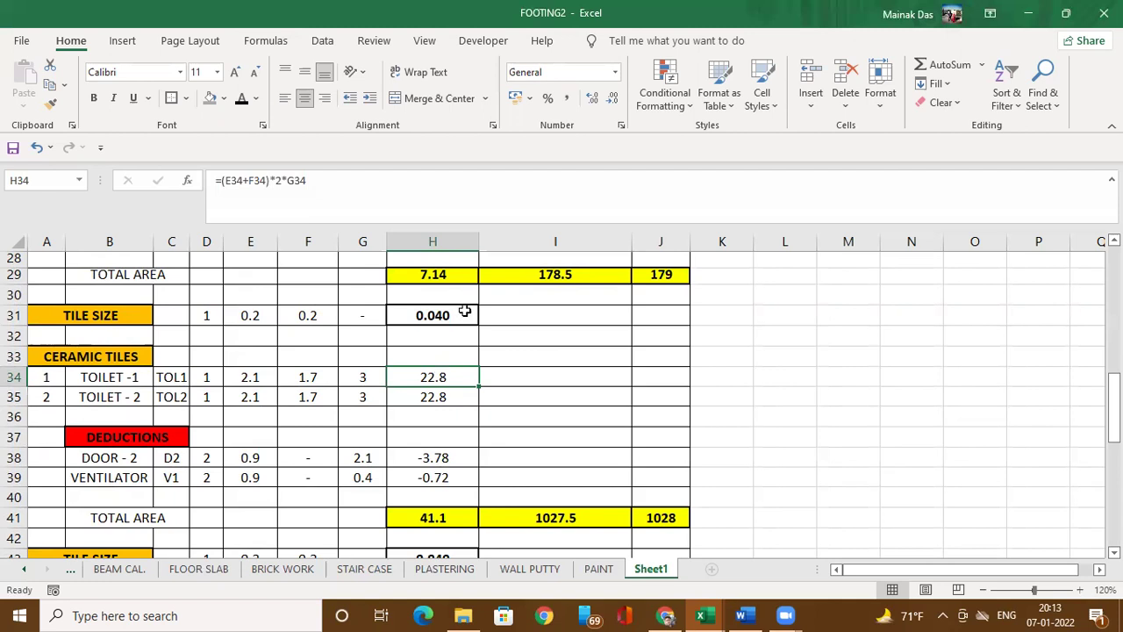
double_click(433, 379)
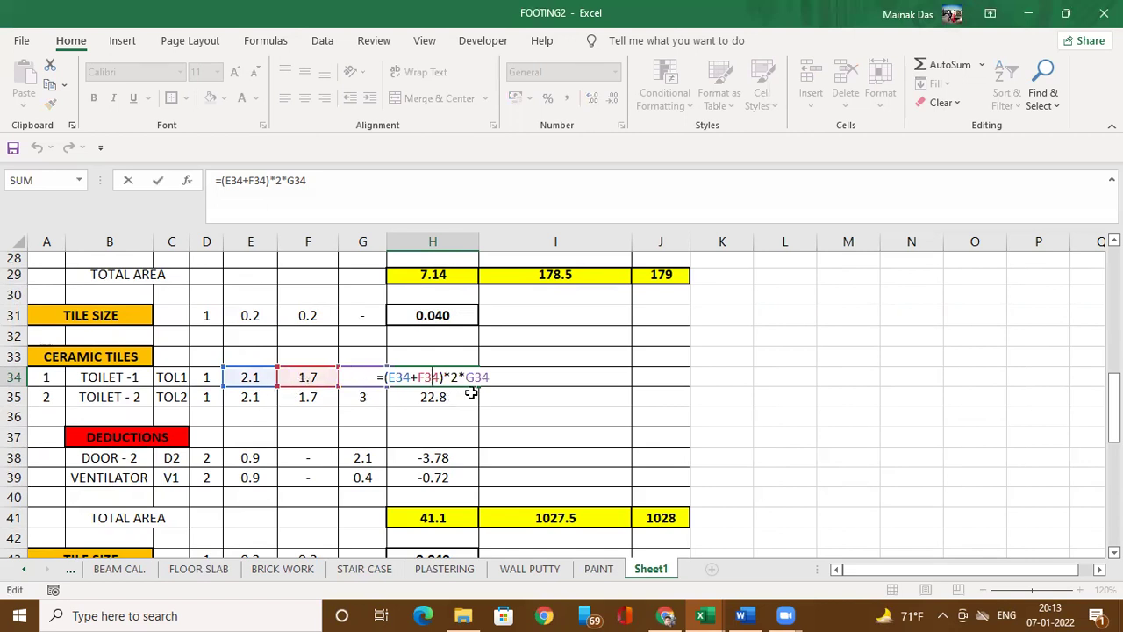
key(Escape)
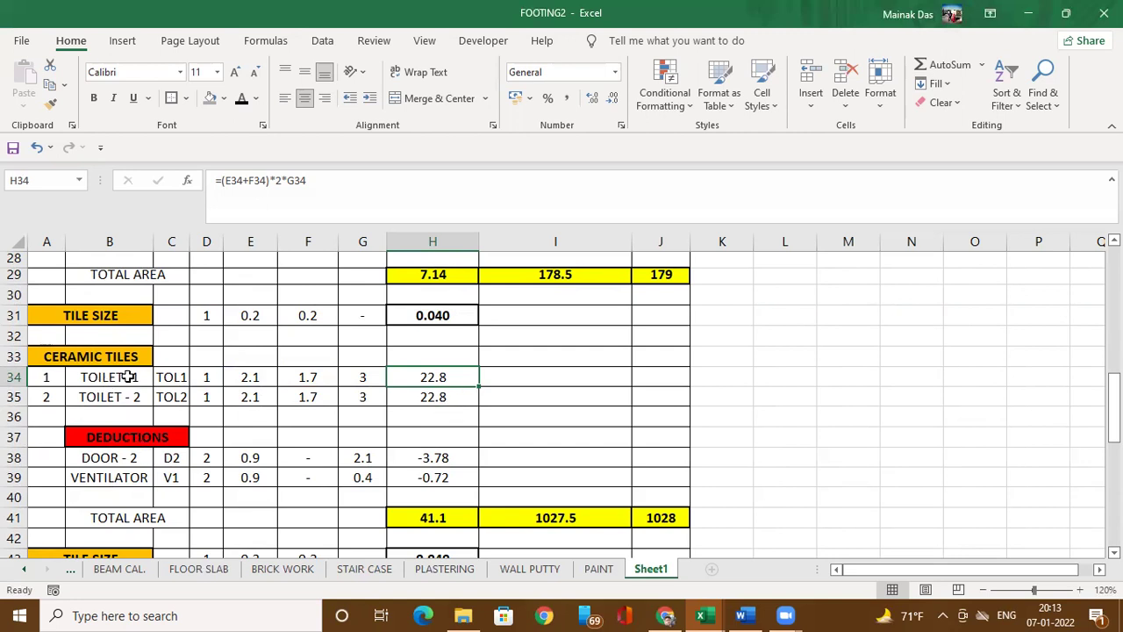
click(98, 463)
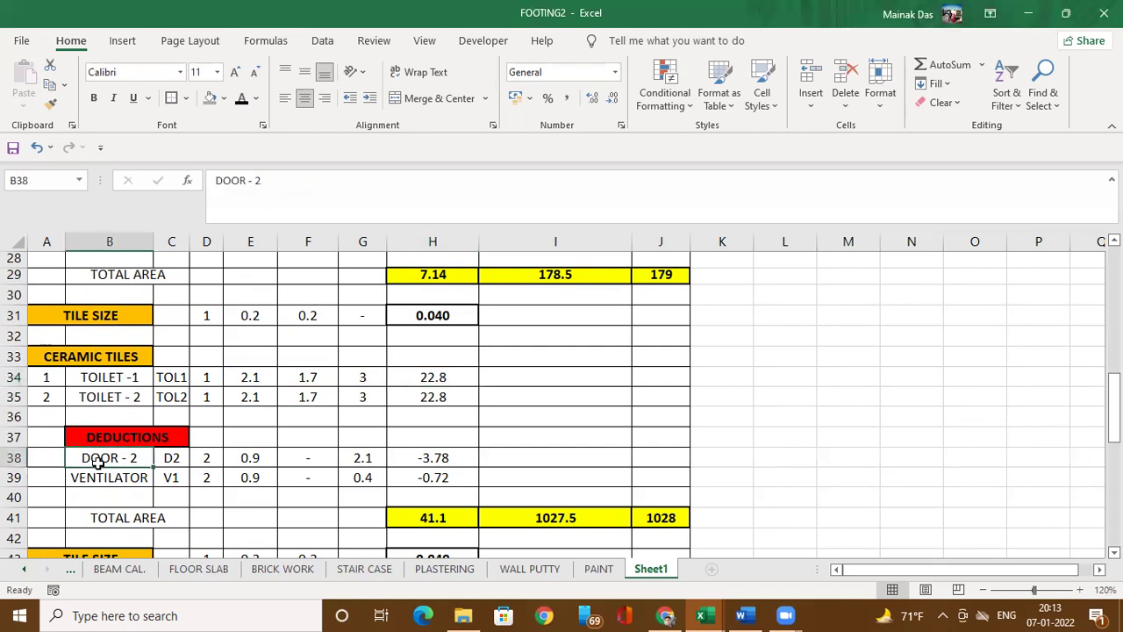
drag(98, 463, 211, 461)
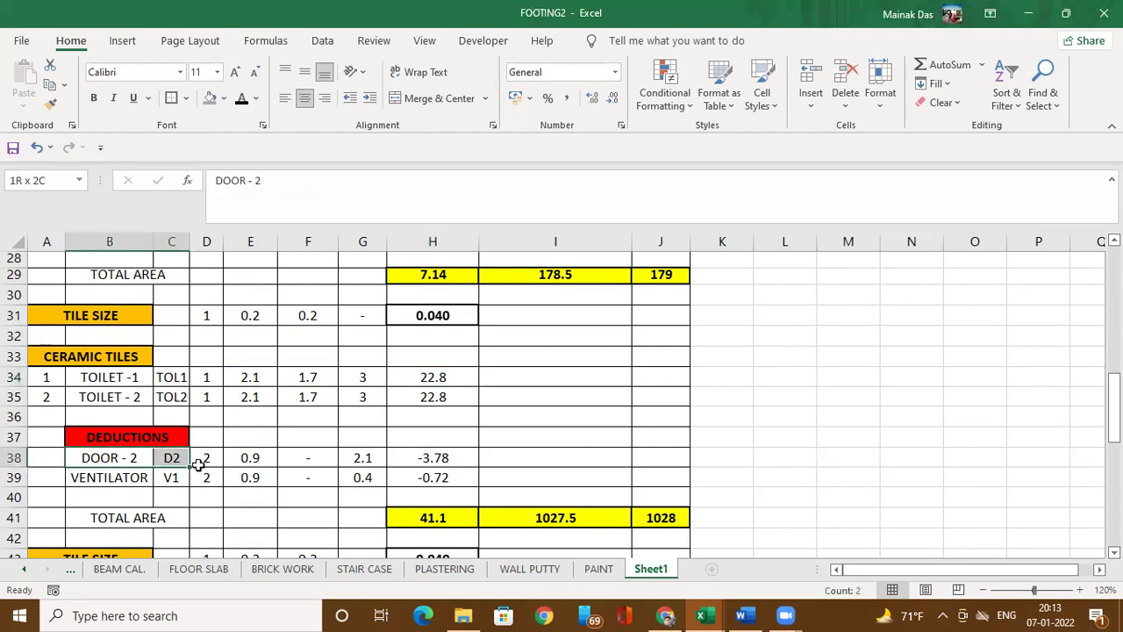
click(305, 459)
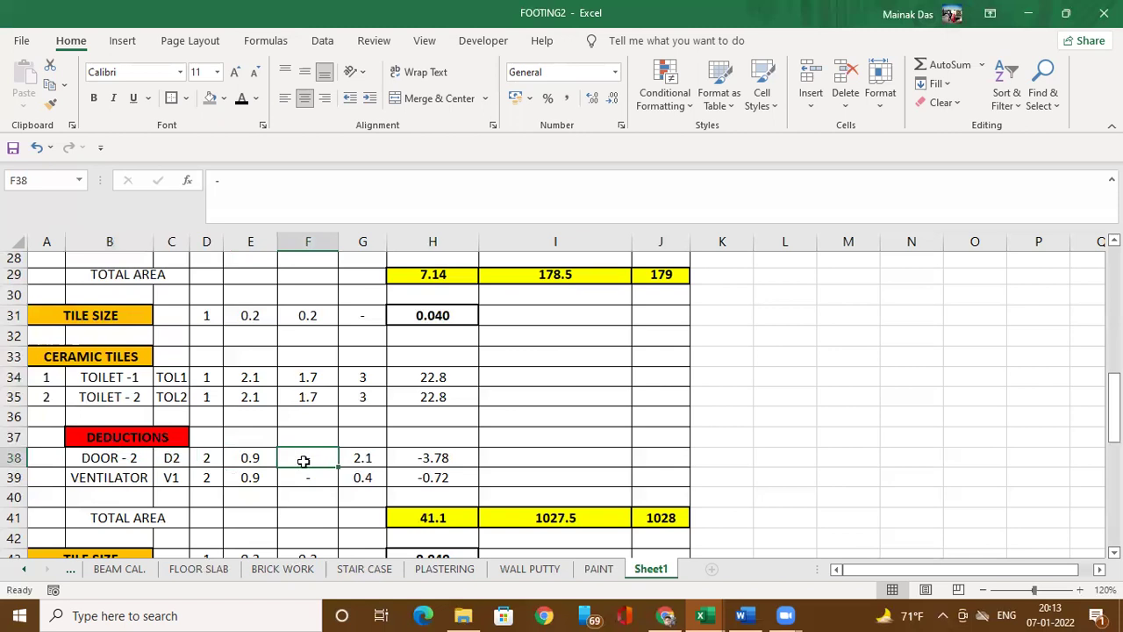
click(252, 457)
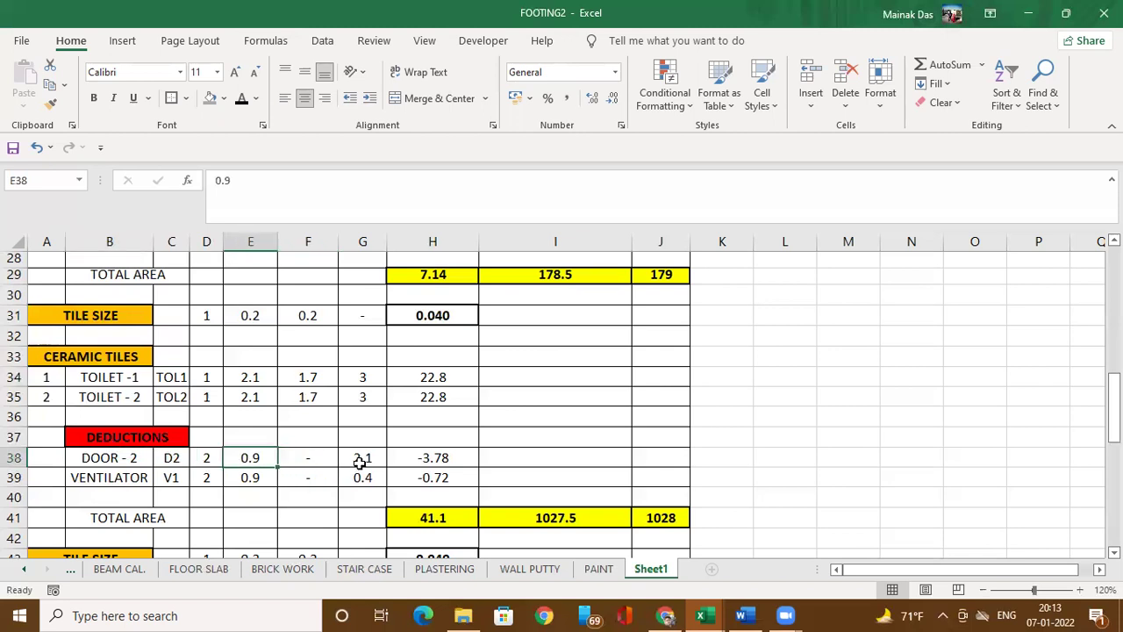
click(360, 462)
click(109, 477)
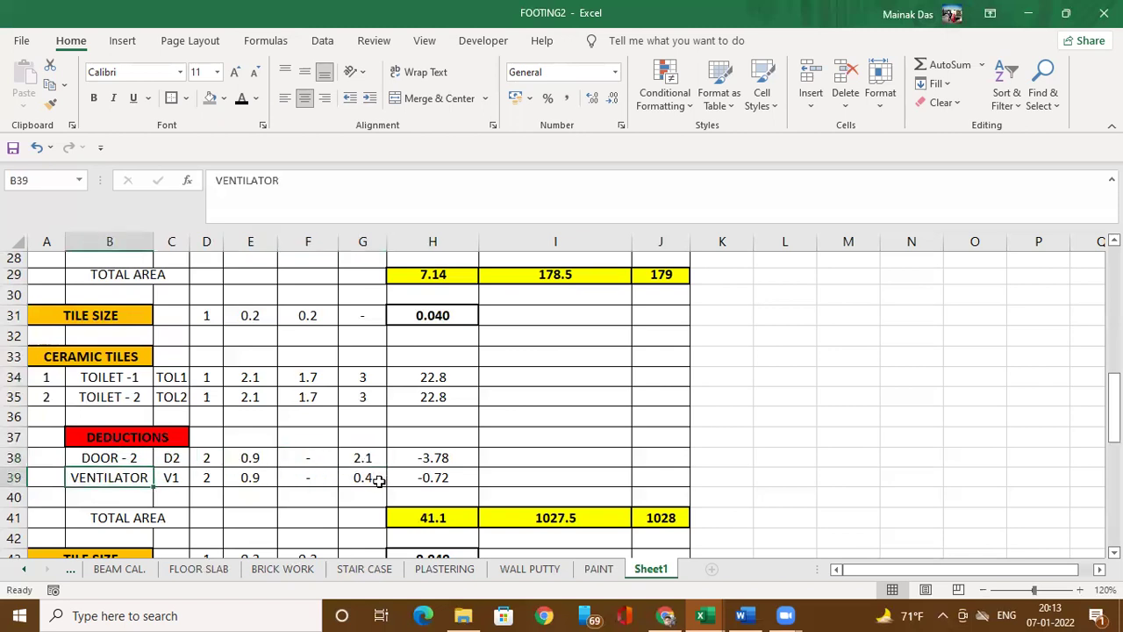
click(378, 480)
click(445, 458)
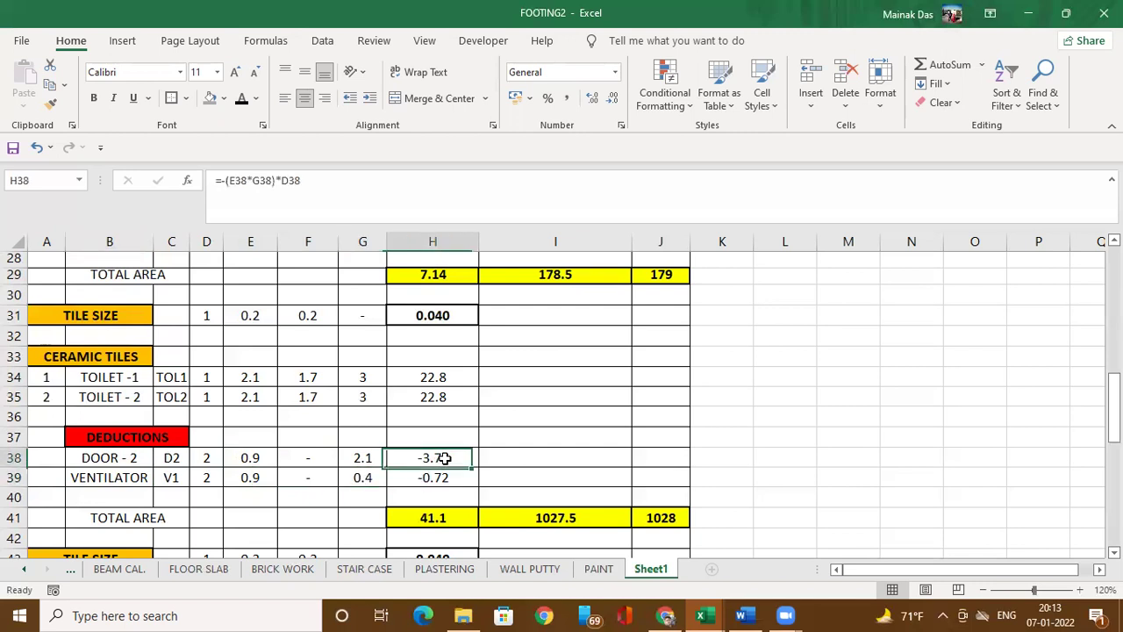
click(446, 479)
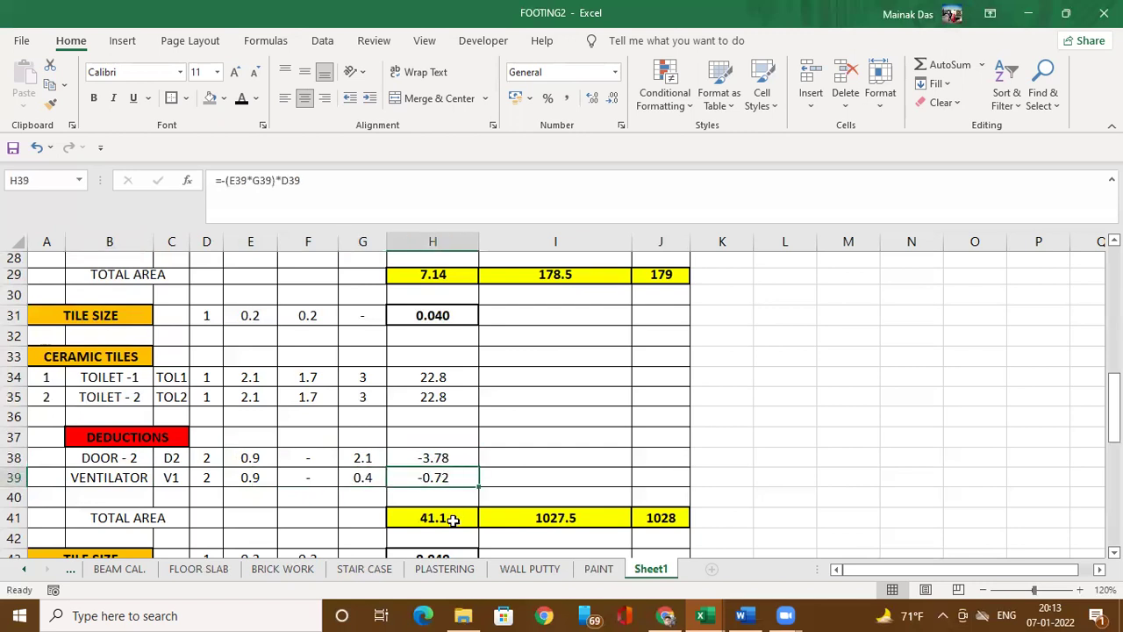
drag(435, 362, 439, 478)
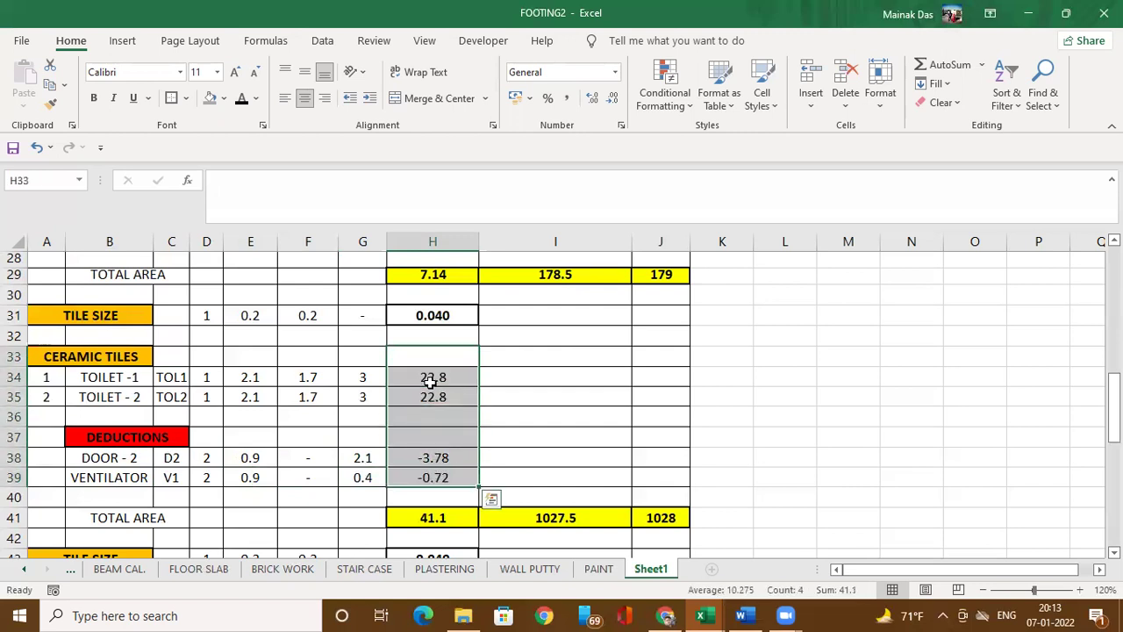
double_click(439, 517)
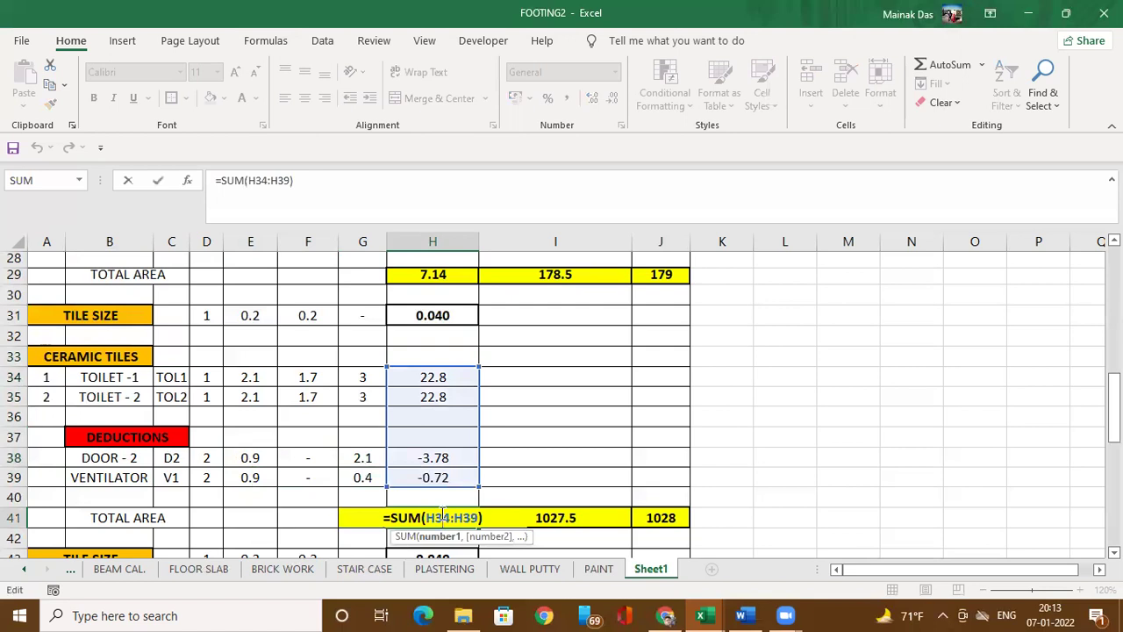
key(Escape)
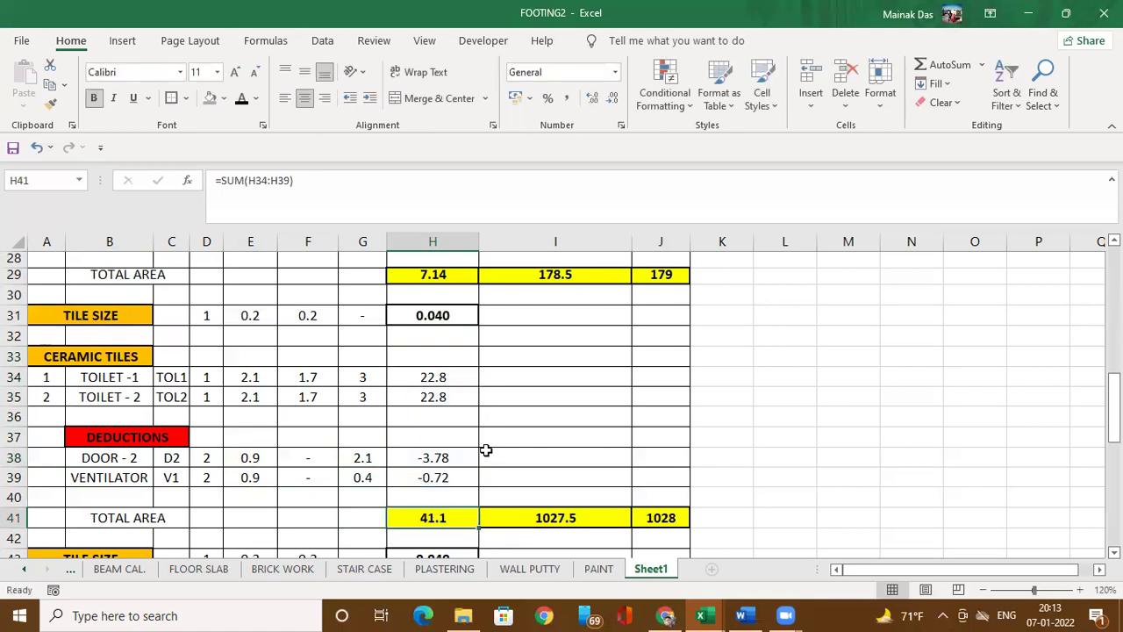
scroll(443, 469, down, 1)
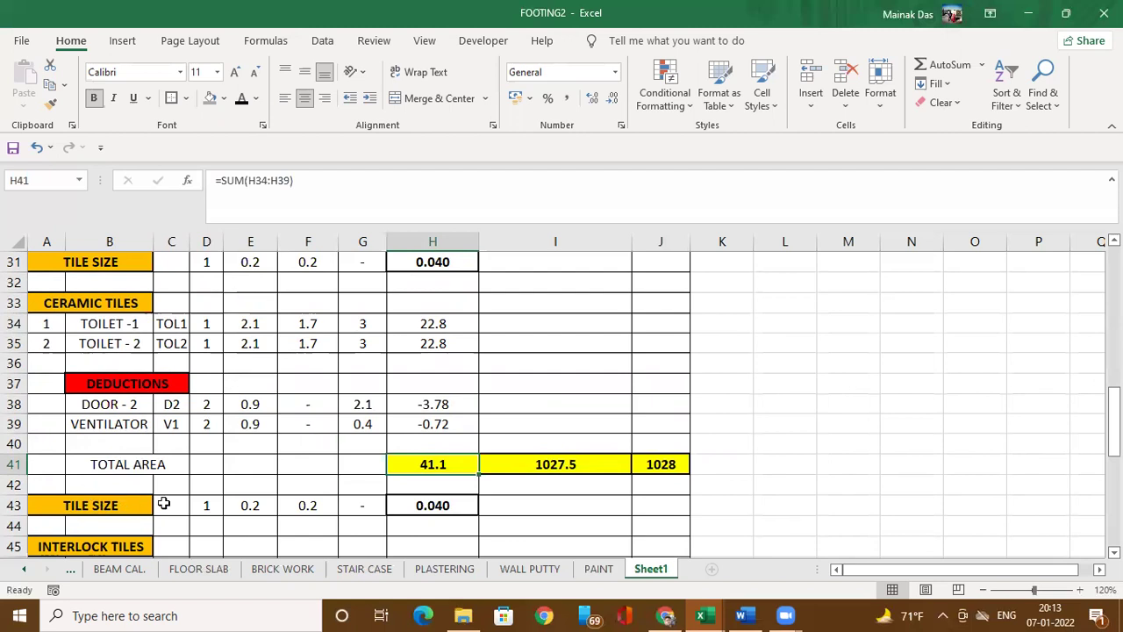
click(252, 502)
click(313, 503)
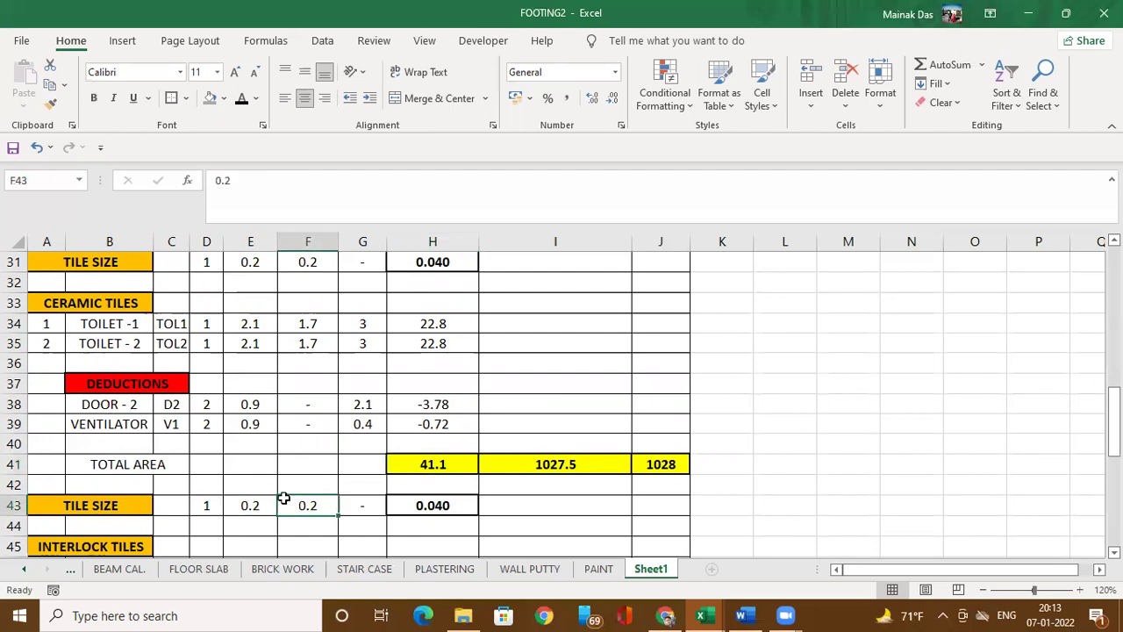
click(435, 505)
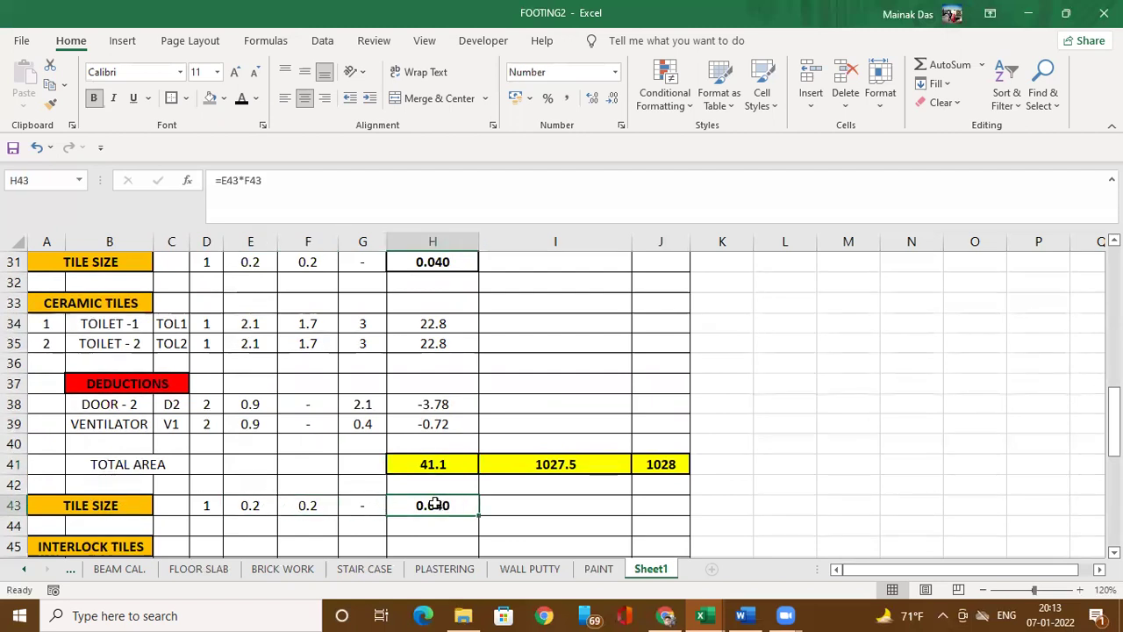
click(593, 464)
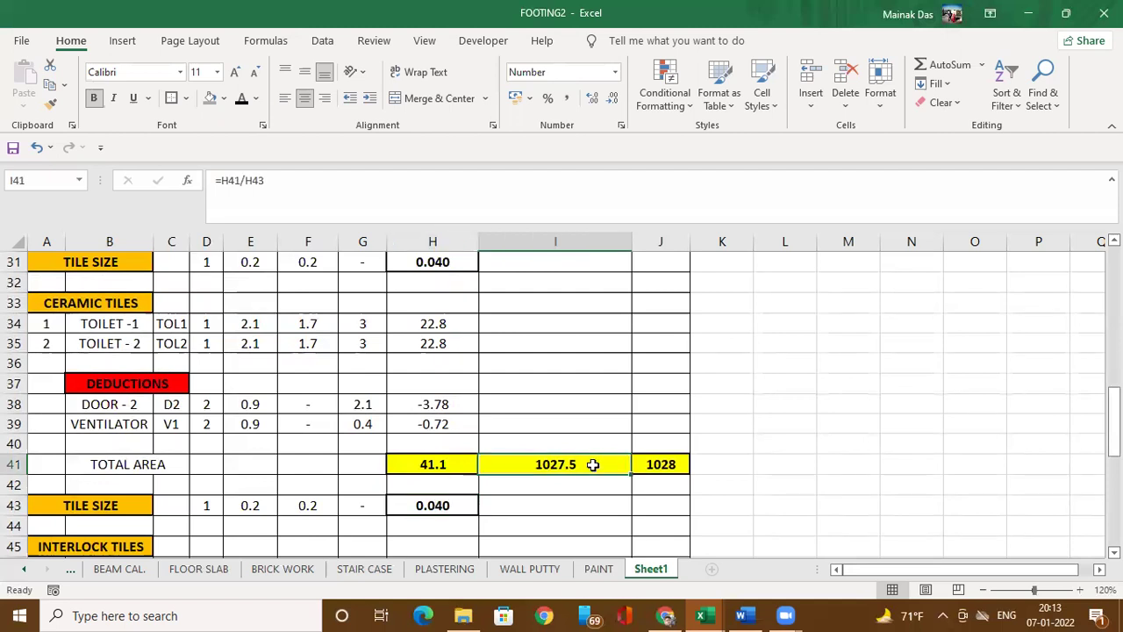
double_click(594, 464)
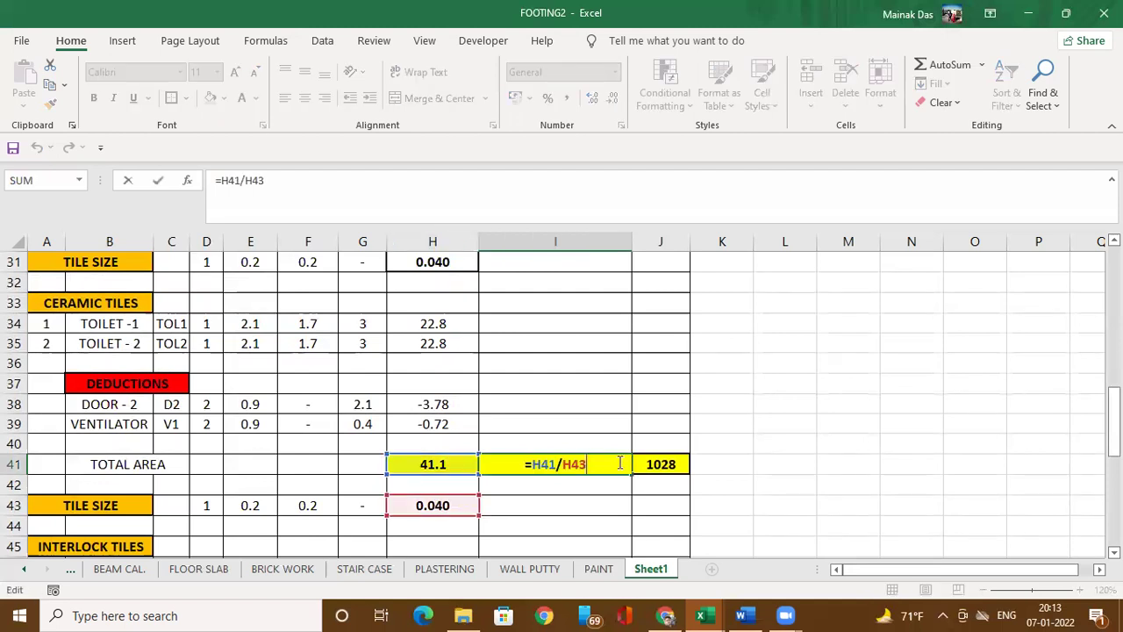
key(ctrl+Return)
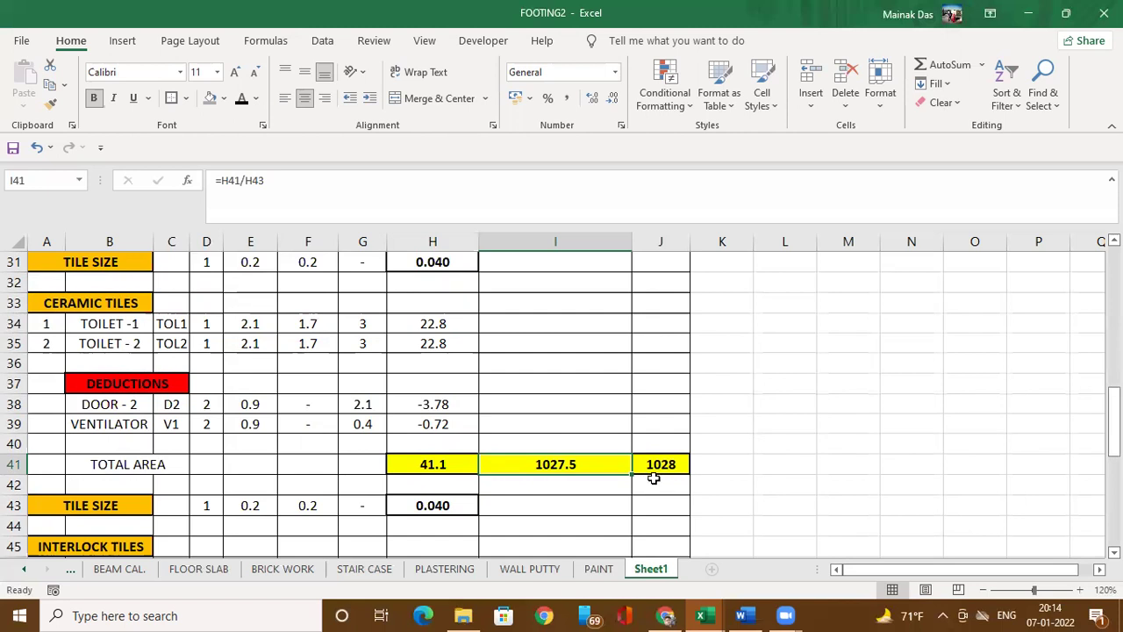
scroll(664, 477, down, 1)
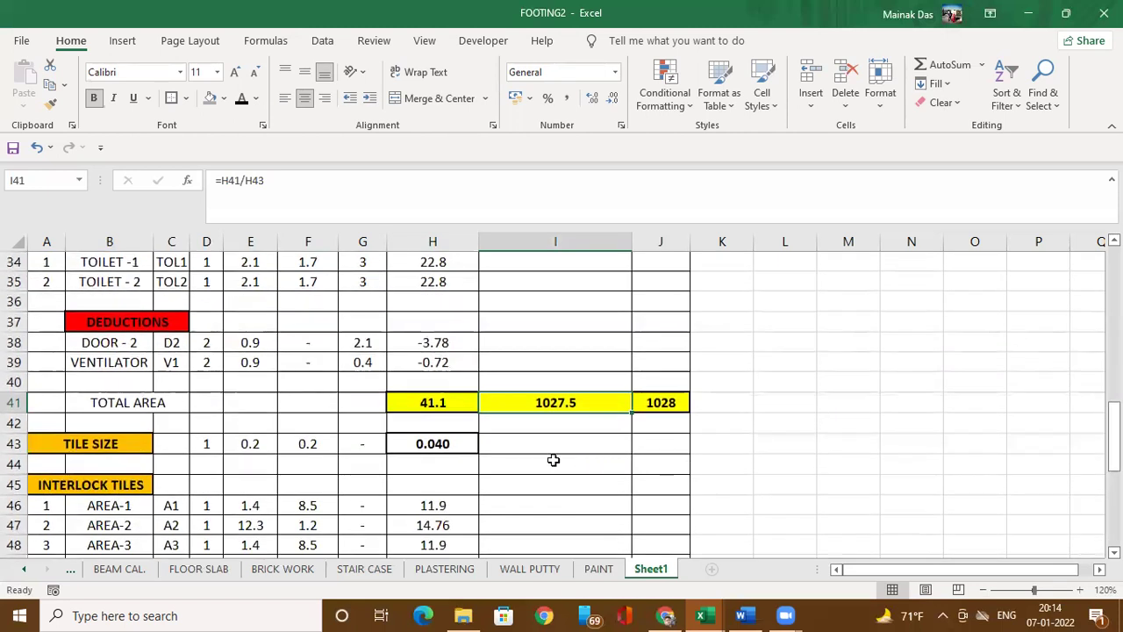
scroll(170, 498, down, 1)
scroll(143, 472, up, 1)
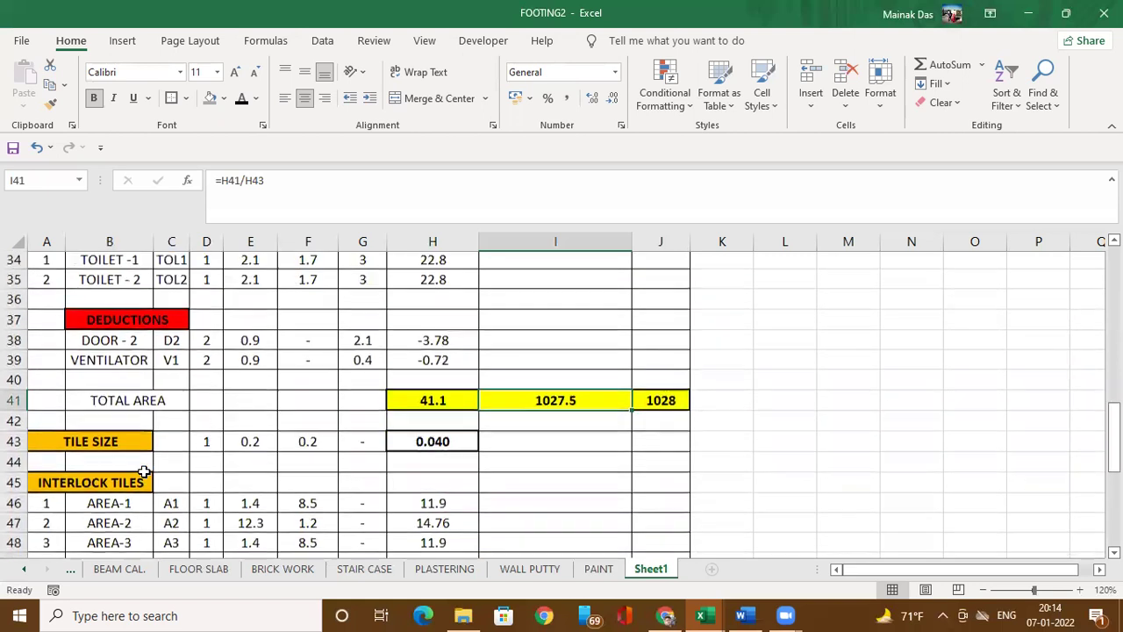
click(68, 485)
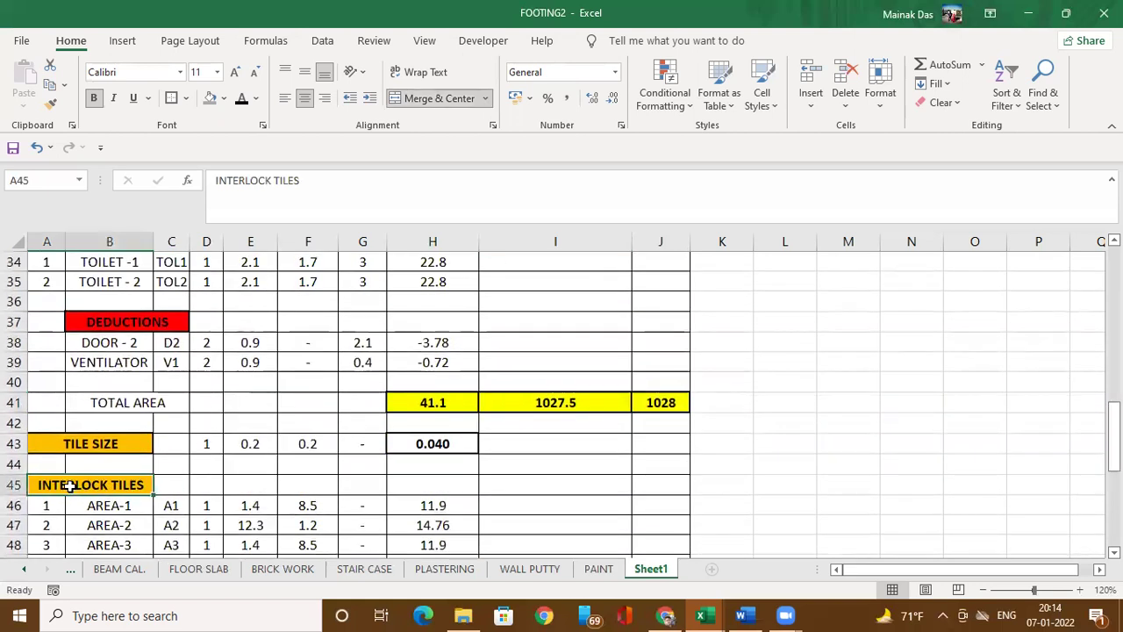
scroll(400, 449, up, 1)
scroll(236, 381, up, 3)
scroll(236, 381, up, 1)
scroll(236, 381, down, 2)
scroll(237, 382, down, 3)
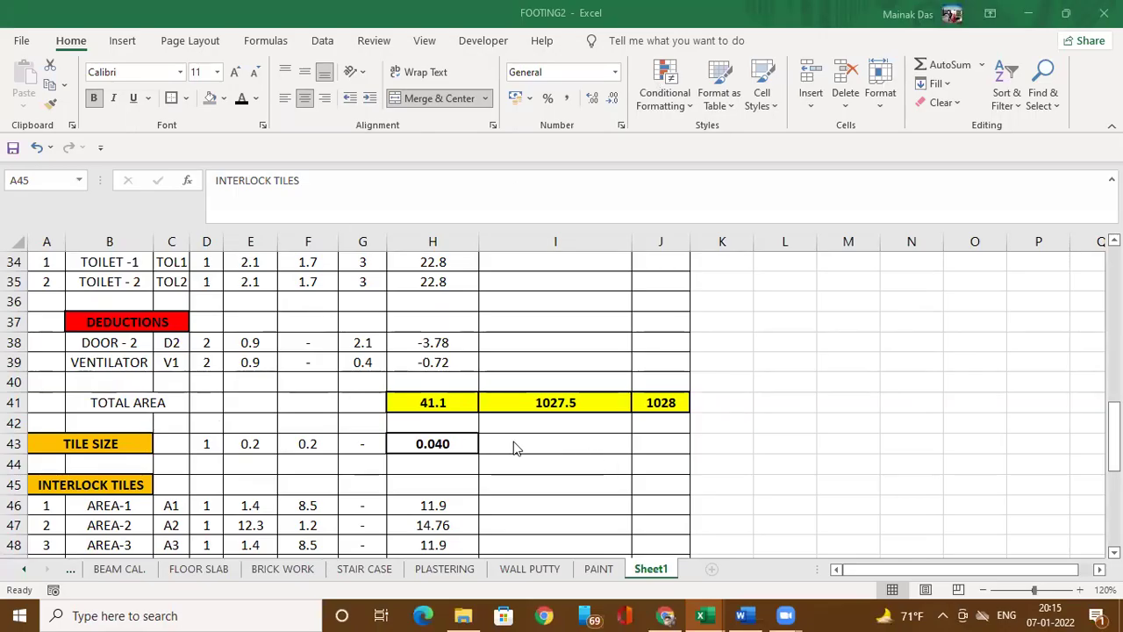
scroll(514, 447, down, 1)
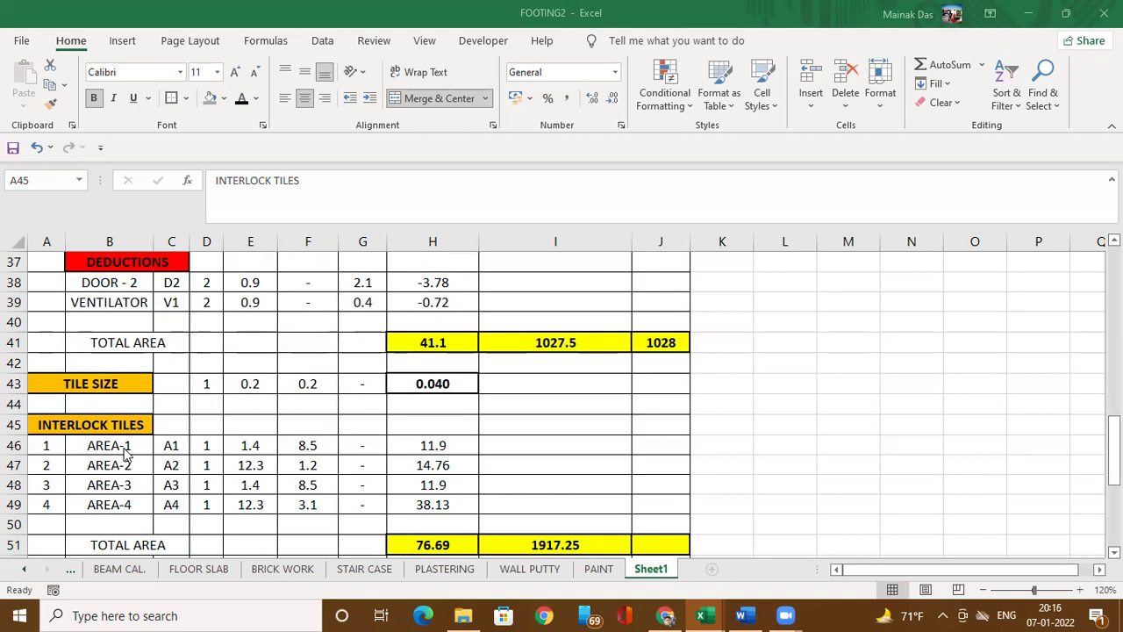
Review the interlock tile dimensions E46:F49, the AREA-1 formula and the total area SUM.
scroll(133, 485, down, 2)
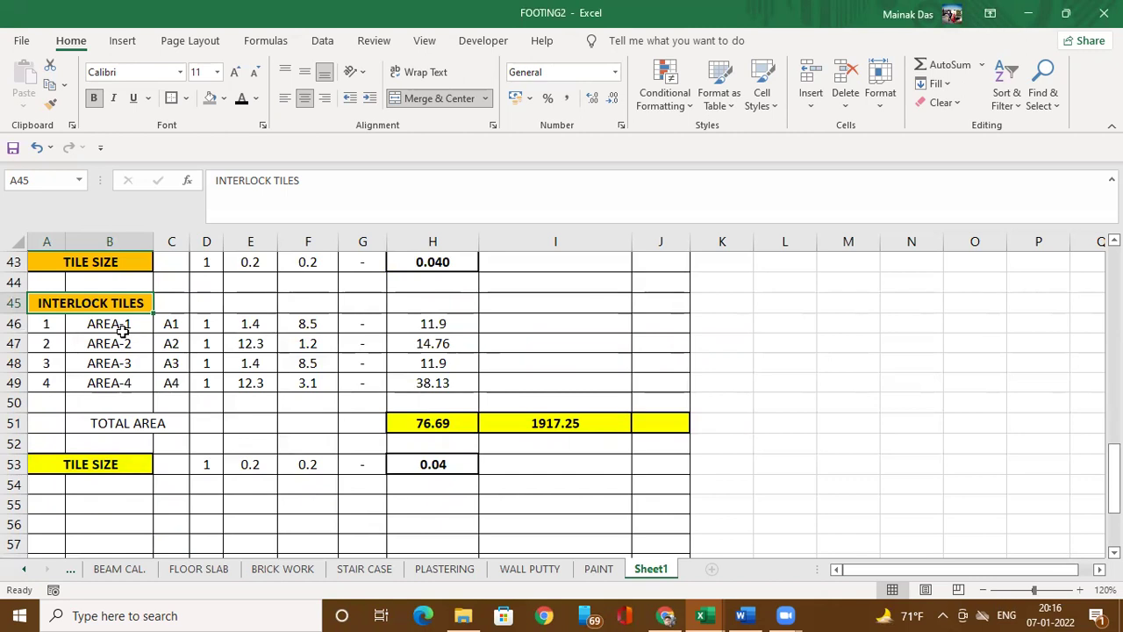
click(123, 341)
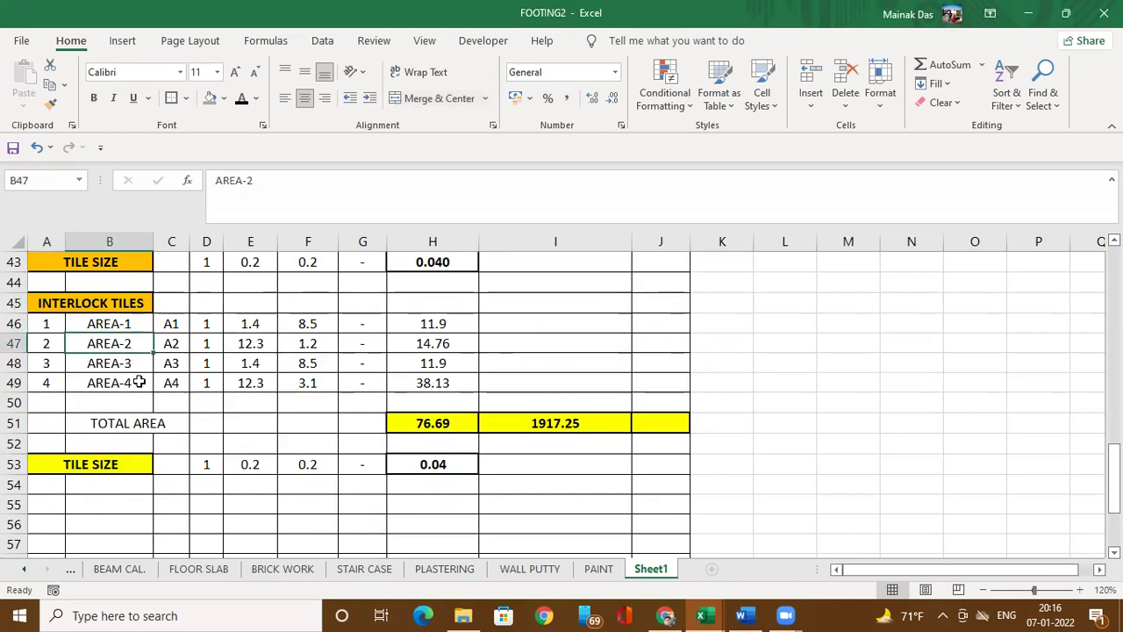
drag(251, 323, 326, 380)
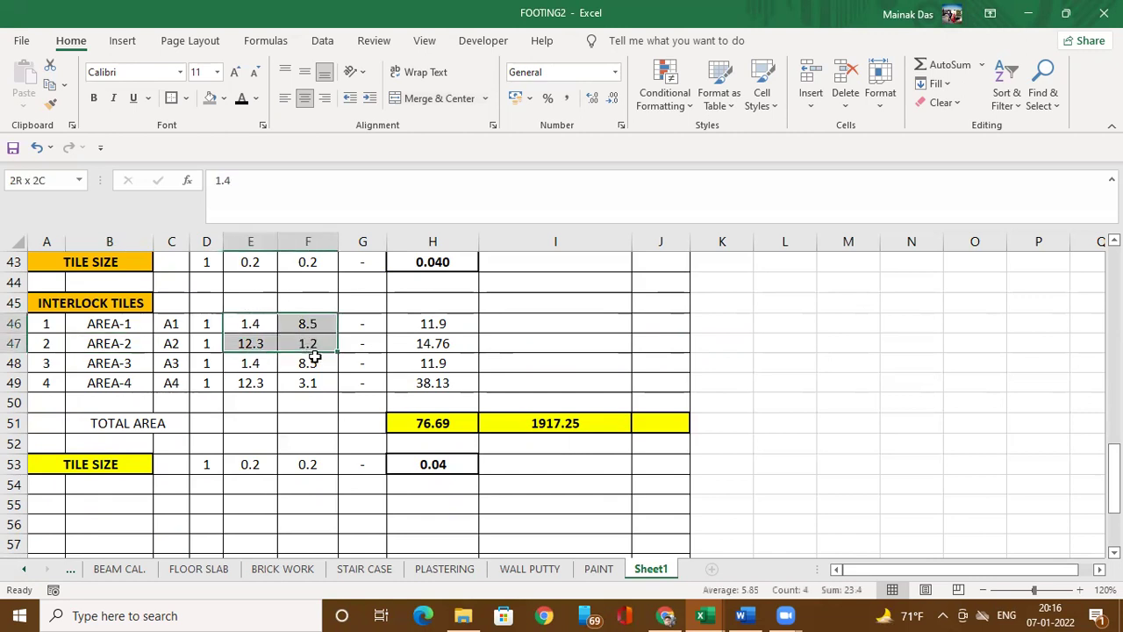
click(427, 325)
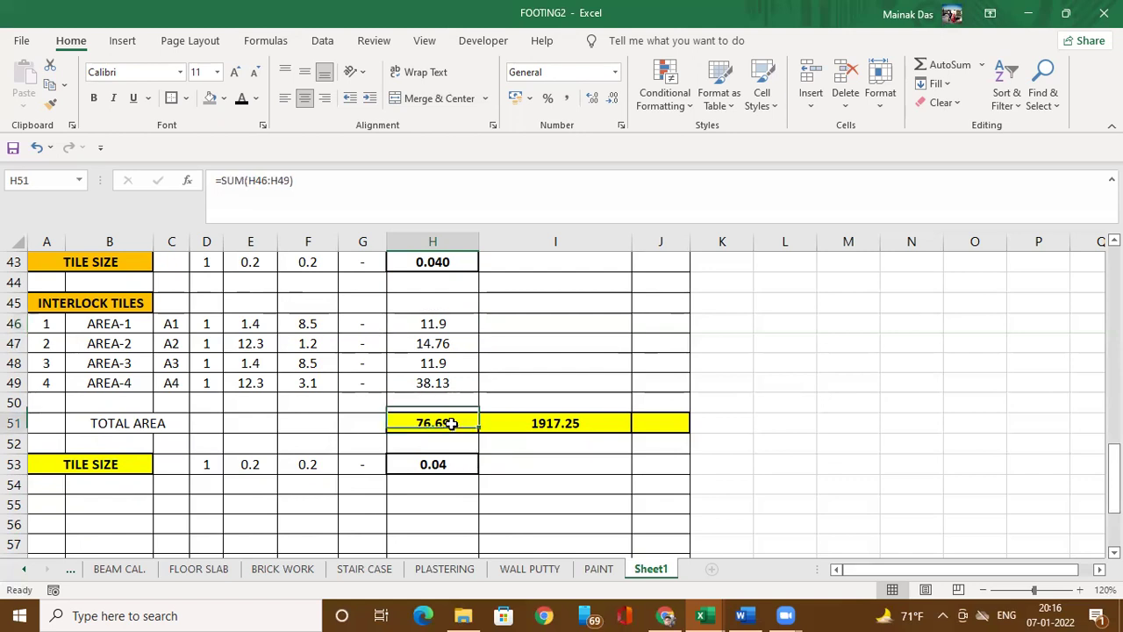
double_click(450, 423)
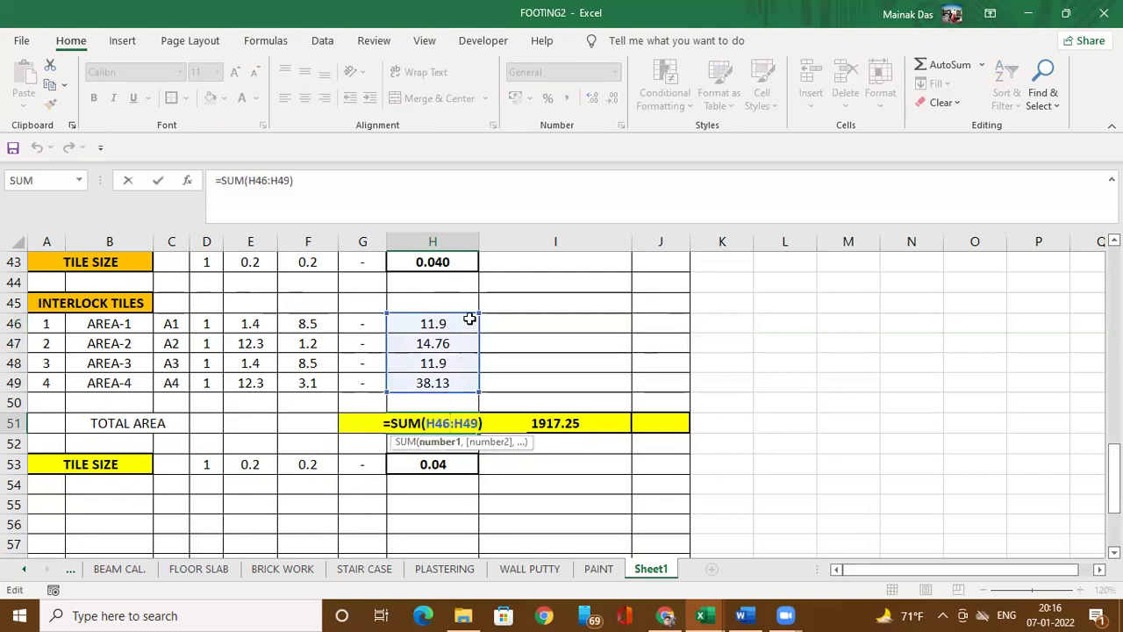
key(Escape)
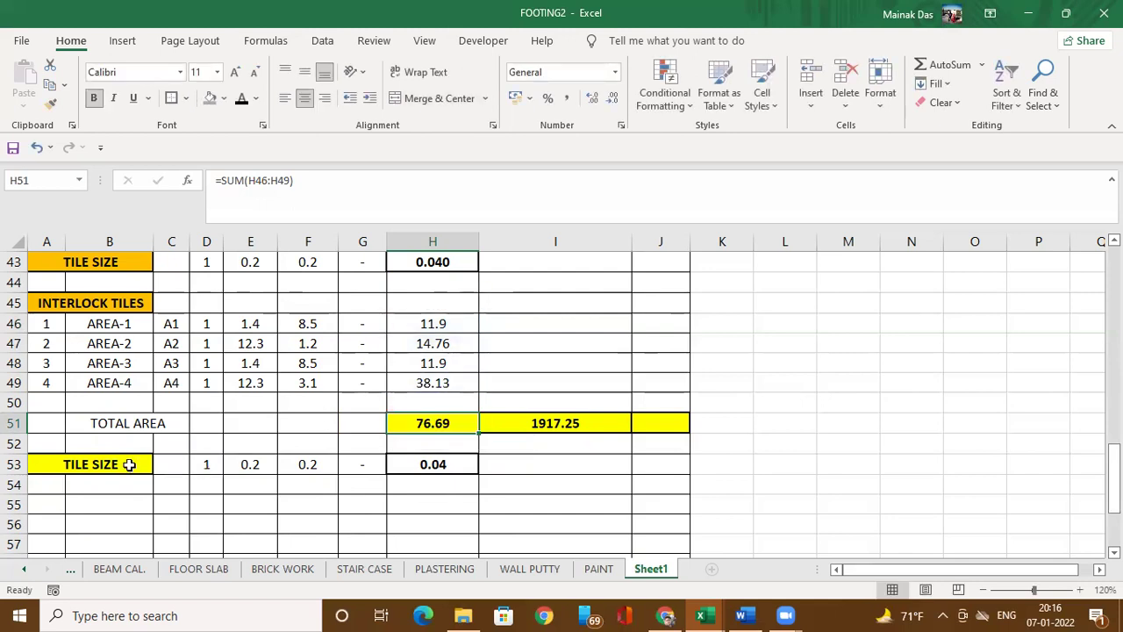
Check the interlock tile size of 0.2 × 0.2.
click(300, 466)
scroll(301, 466, up, 1)
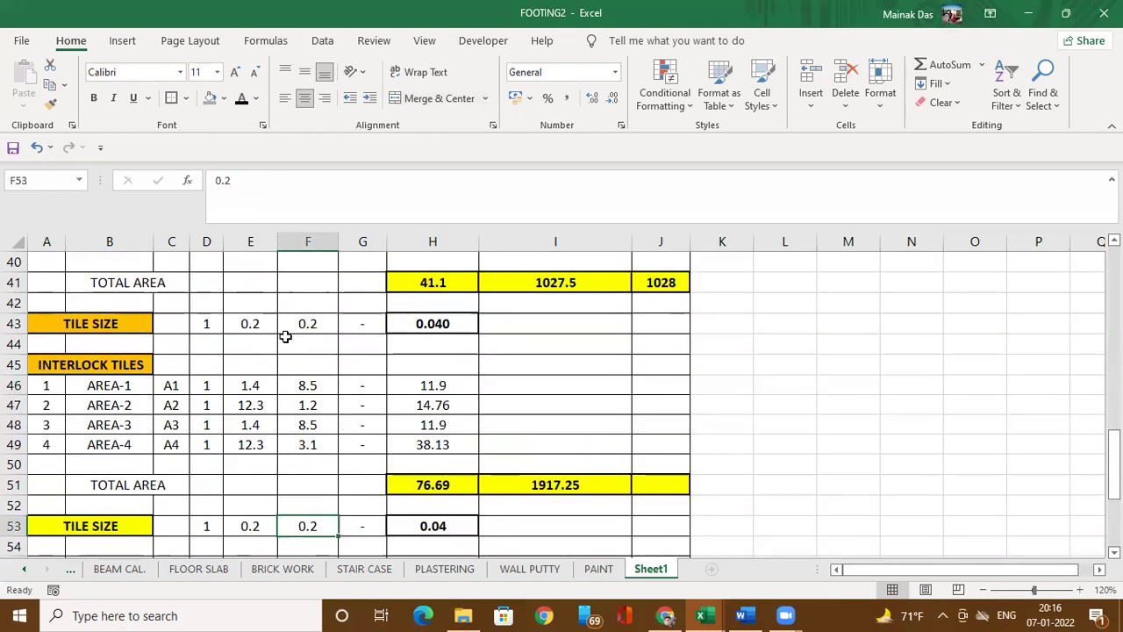
scroll(286, 336, down, 1)
click(261, 470)
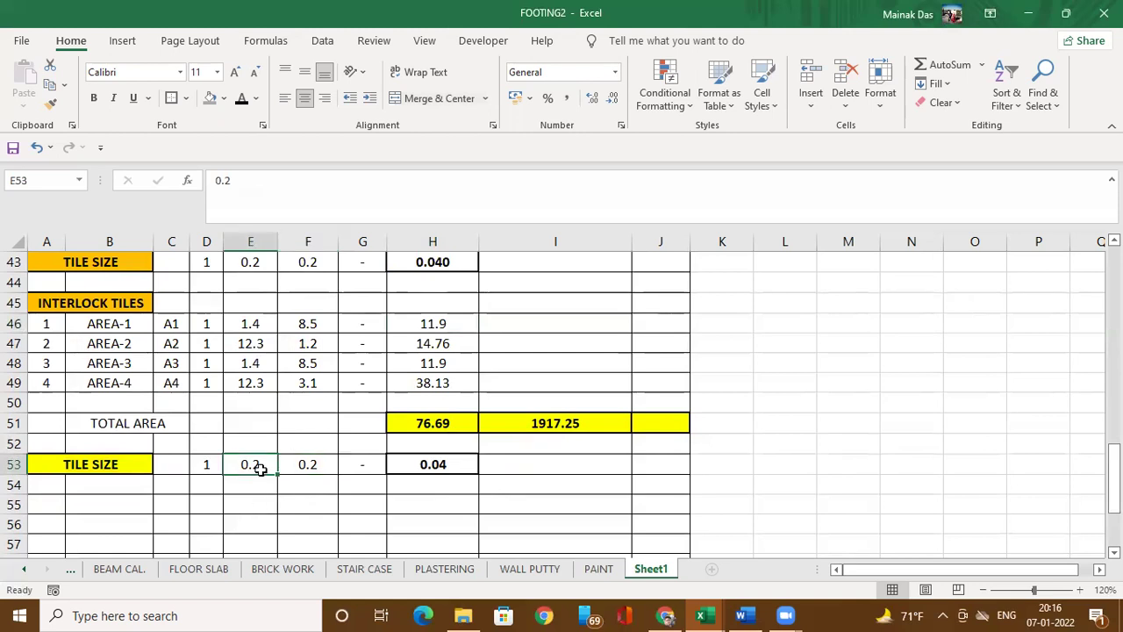
click(298, 466)
scroll(298, 466, up, 2)
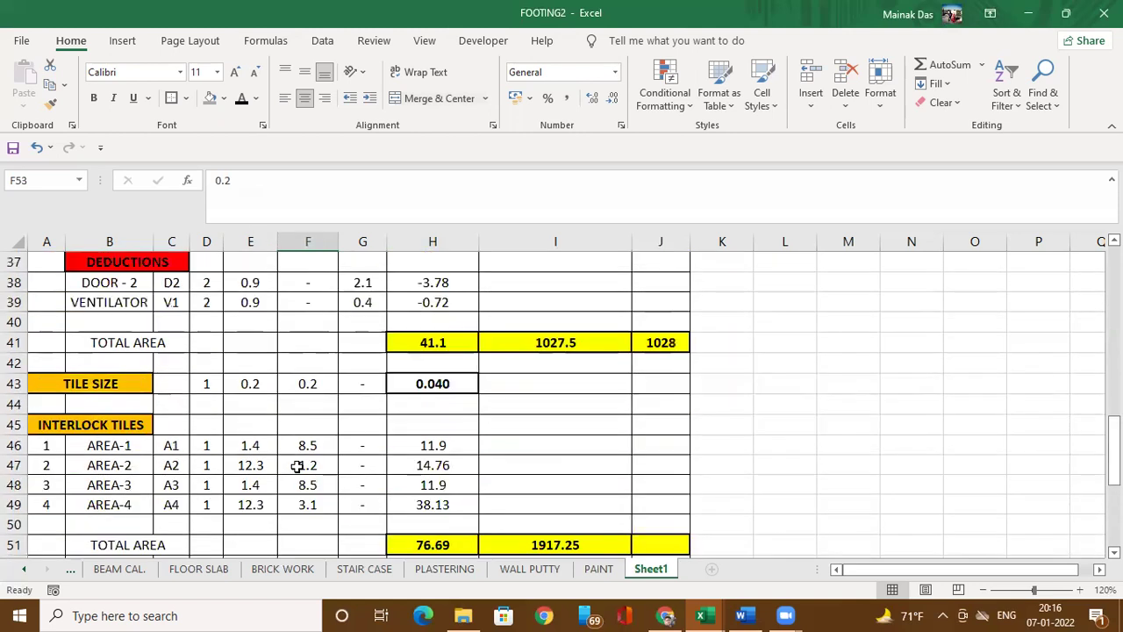
scroll(298, 466, up, 3)
scroll(298, 466, up, 2)
scroll(296, 445, up, 1)
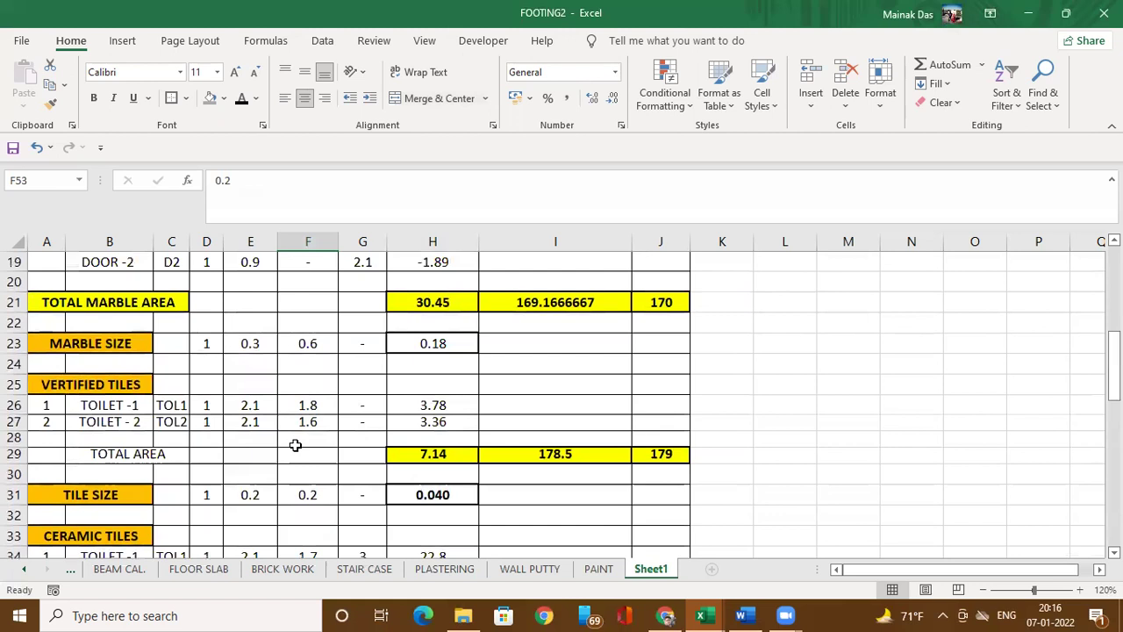
scroll(296, 445, up, 3)
Compare the marble size dimensions across the tile tables.
click(295, 519)
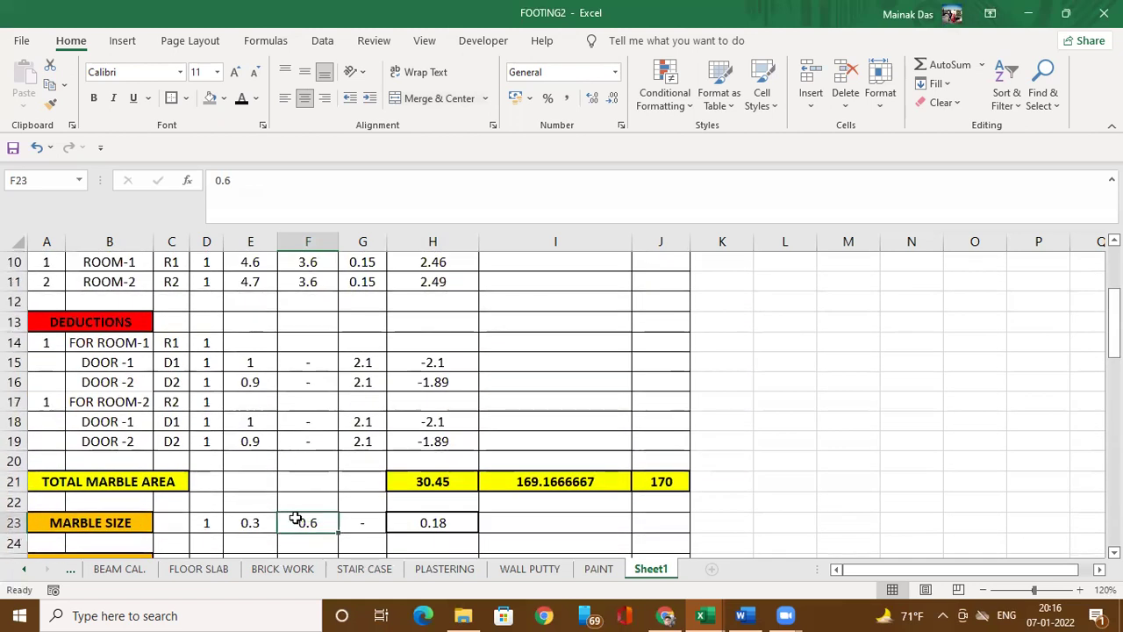
scroll(292, 473, down, 2)
click(258, 402)
drag(280, 402, 298, 401)
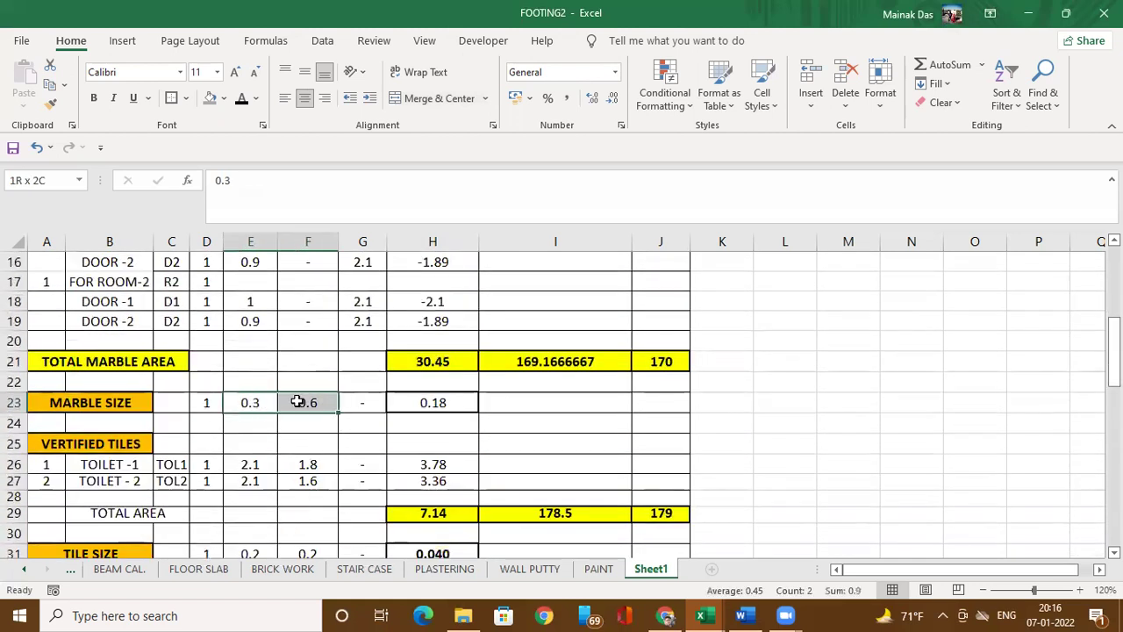
scroll(296, 401, down, 2)
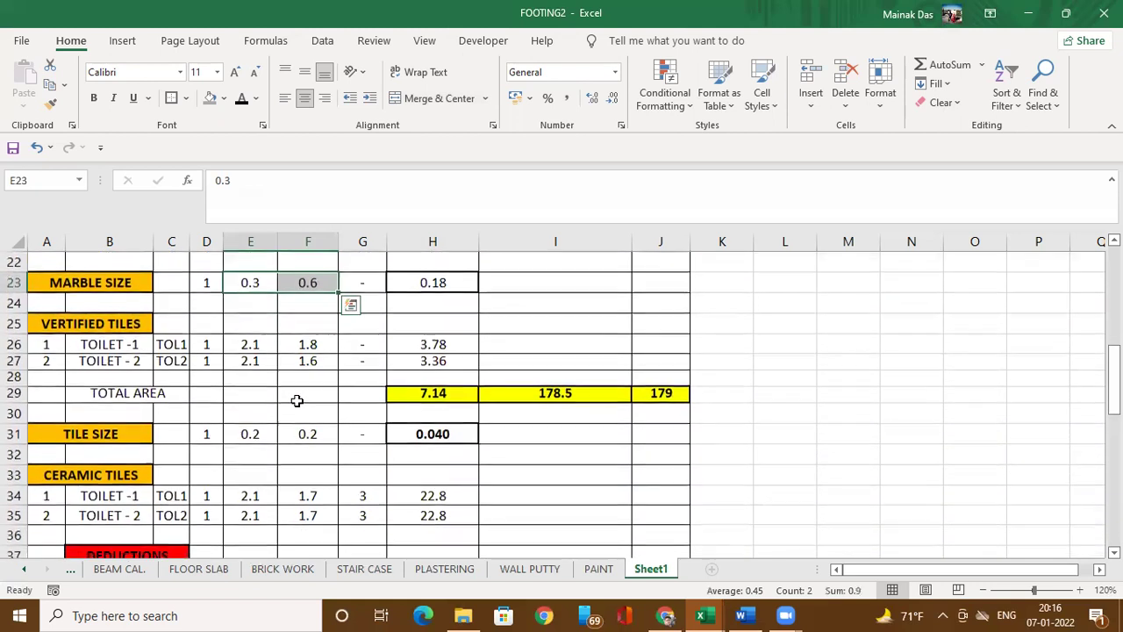
scroll(272, 413, down, 2)
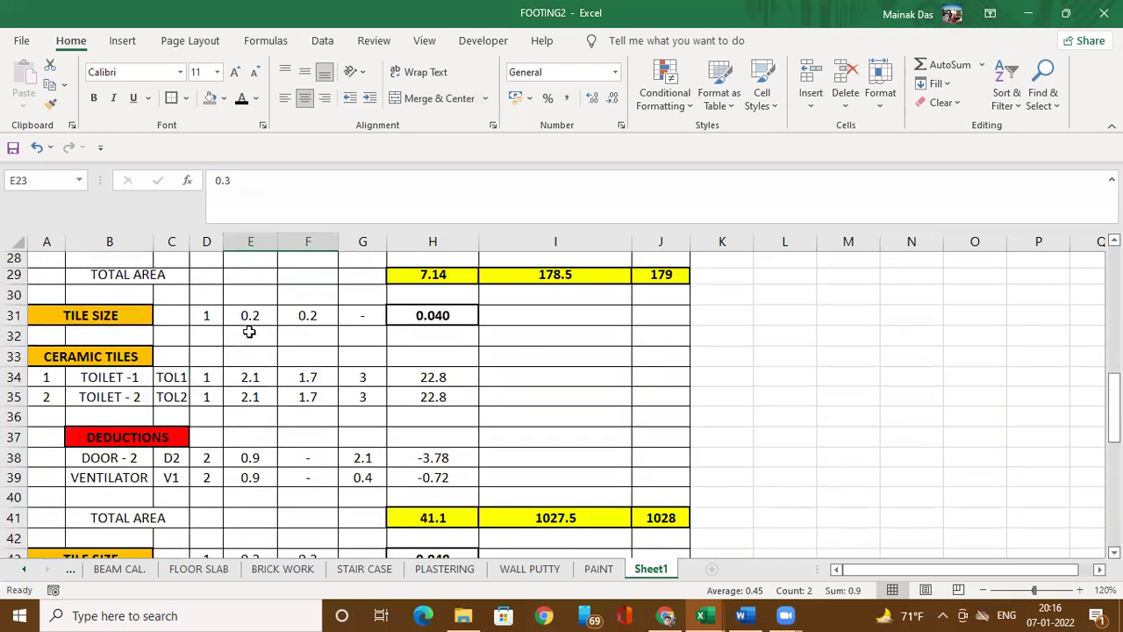
drag(254, 315, 301, 313)
scroll(286, 369, down, 2)
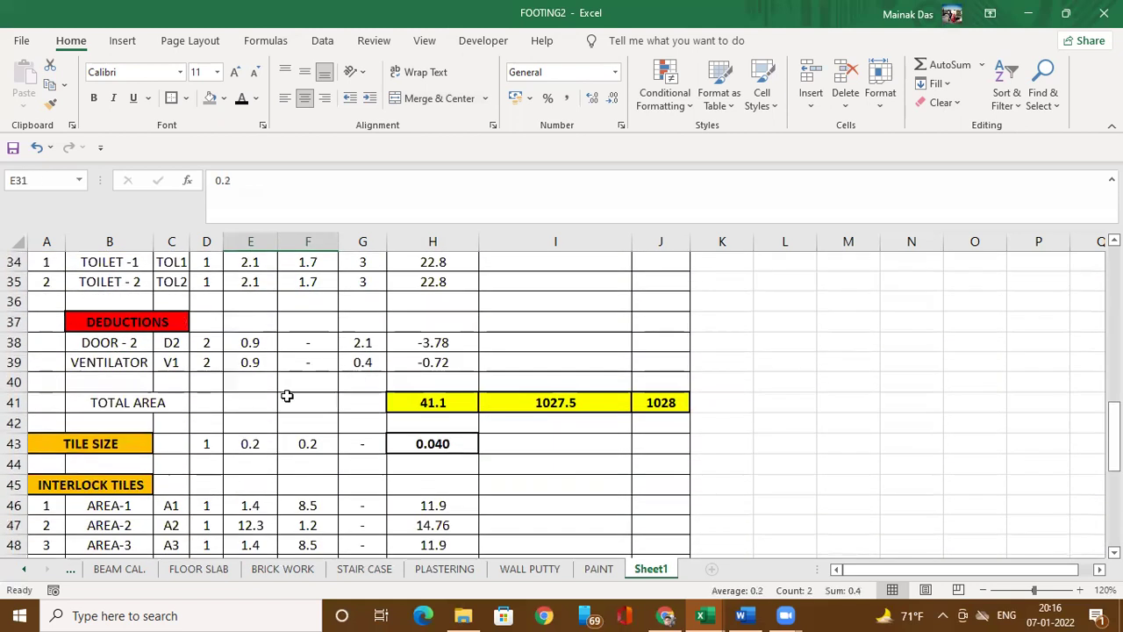
scroll(287, 397, down, 1)
drag(258, 383, 290, 383)
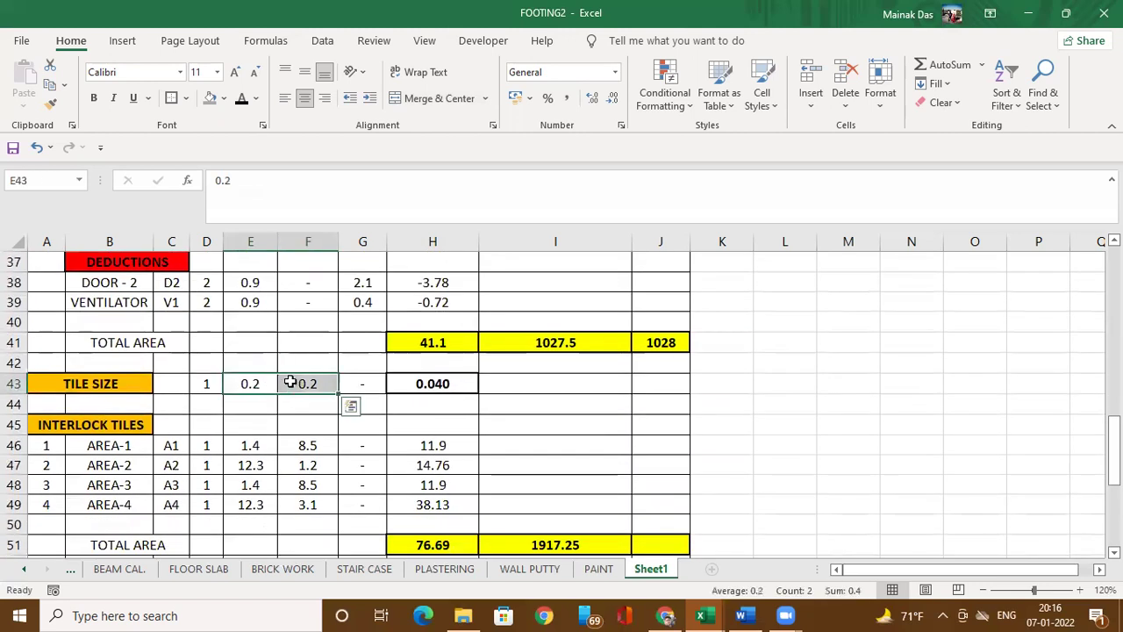
scroll(291, 383, down, 2)
drag(266, 463, 293, 459)
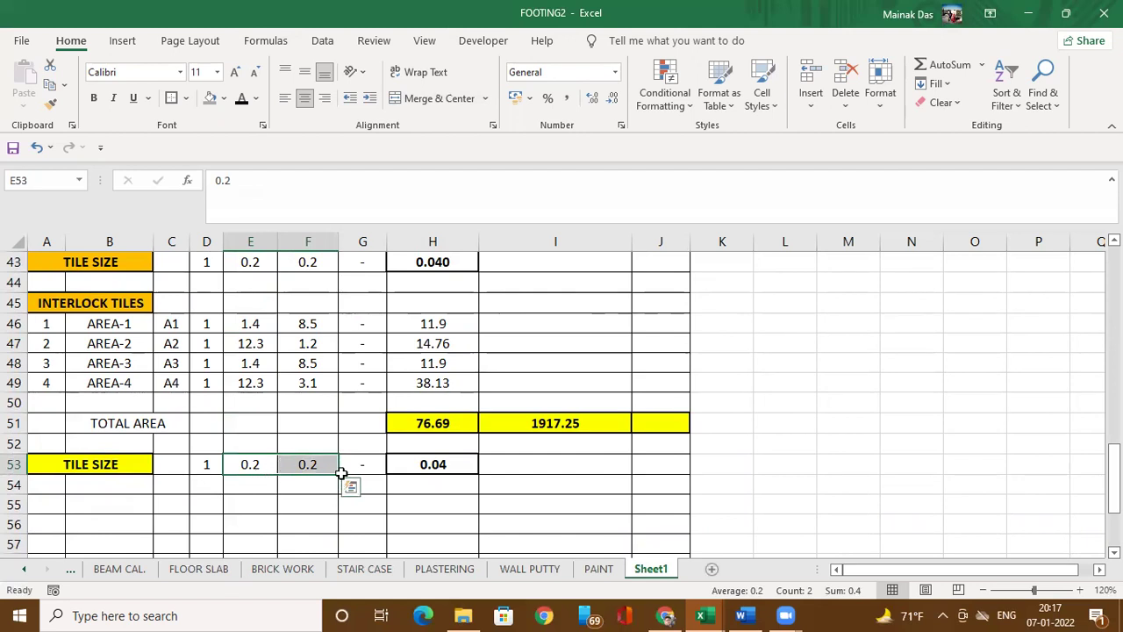
click(289, 488)
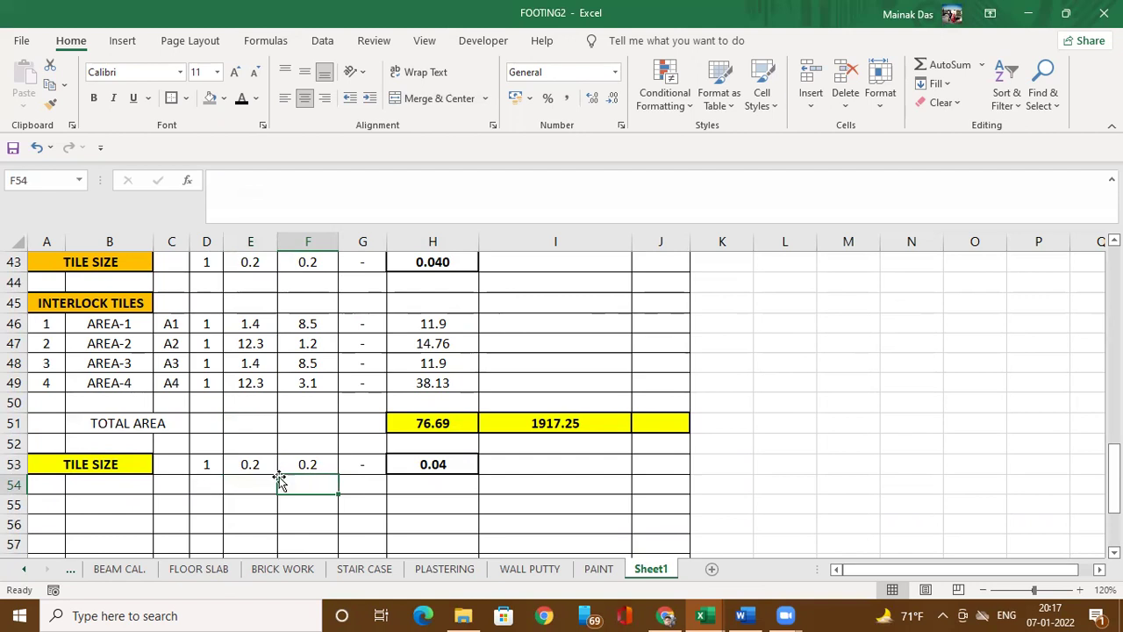
After checking the 0.04 tile-size area and count formulas, enter 1918 in J51.
click(454, 466)
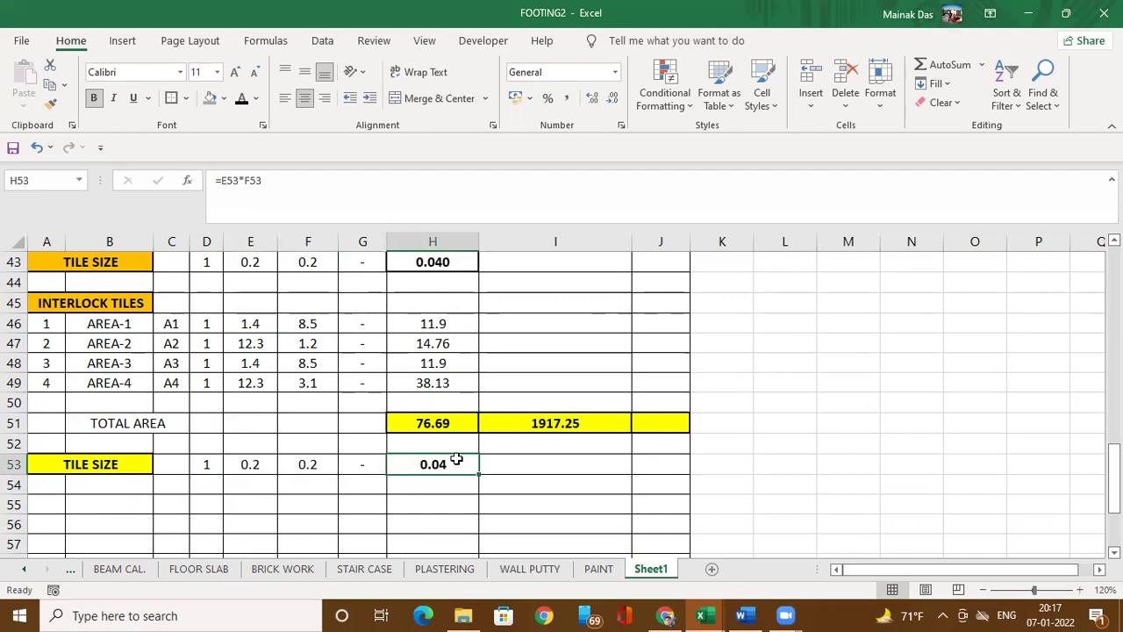
click(521, 424)
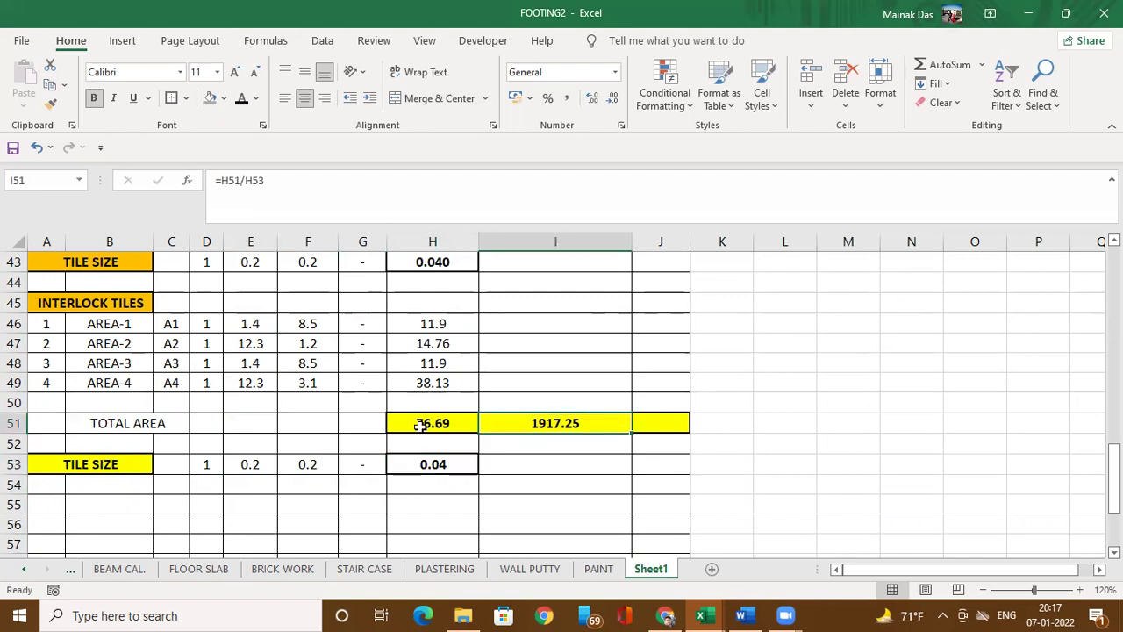
click(440, 467)
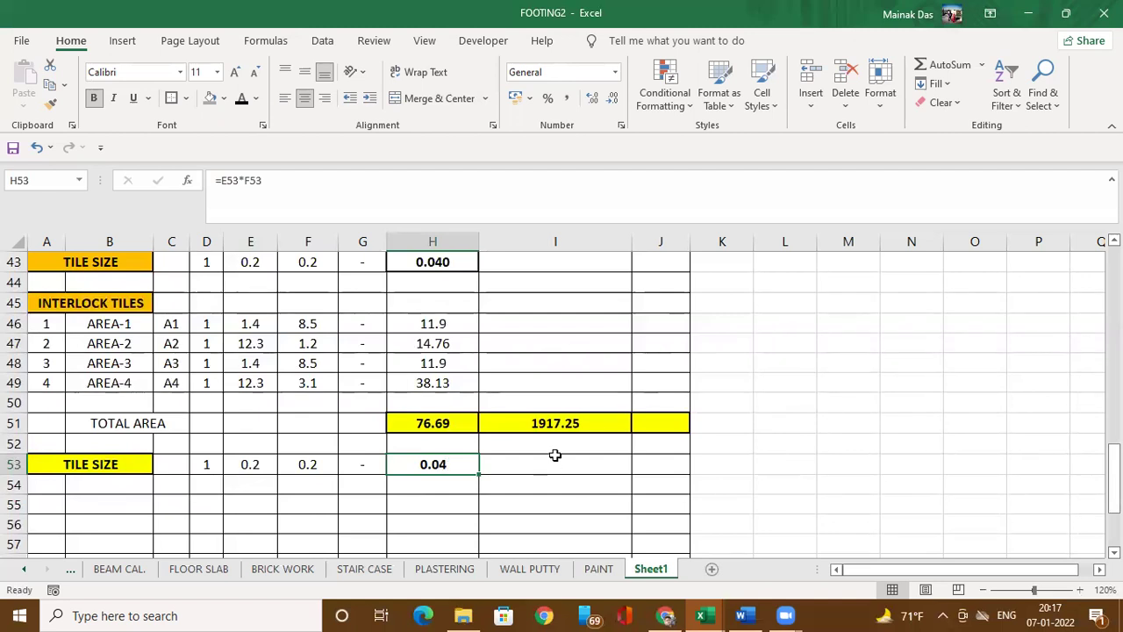
scroll(555, 459, up, 1)
click(656, 489)
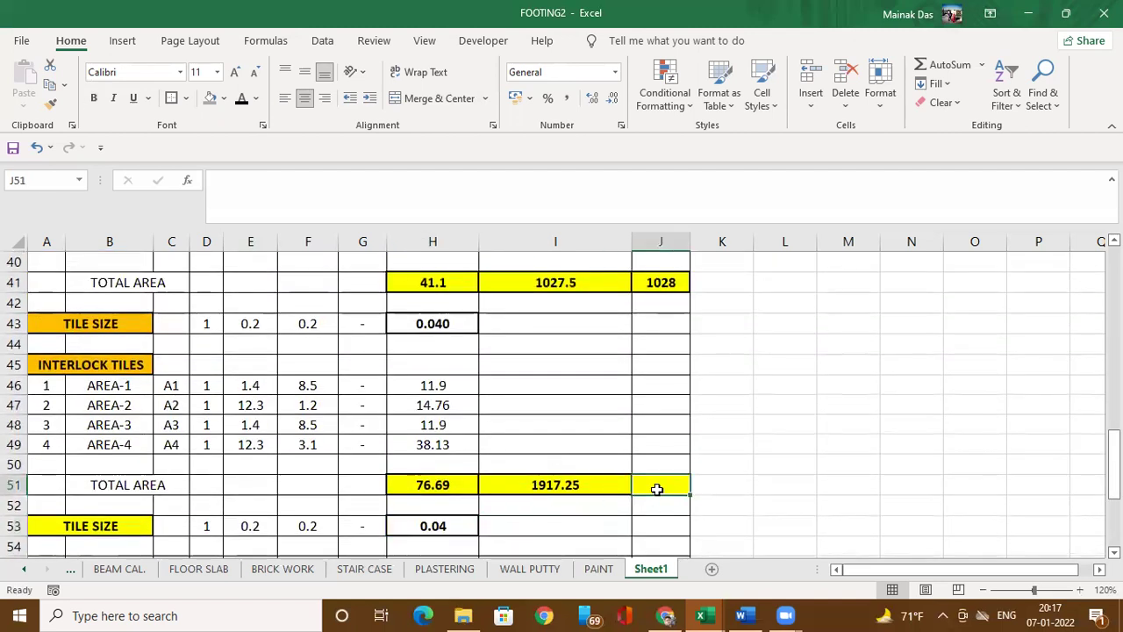
text(1918)
key(Return)
click(659, 489)
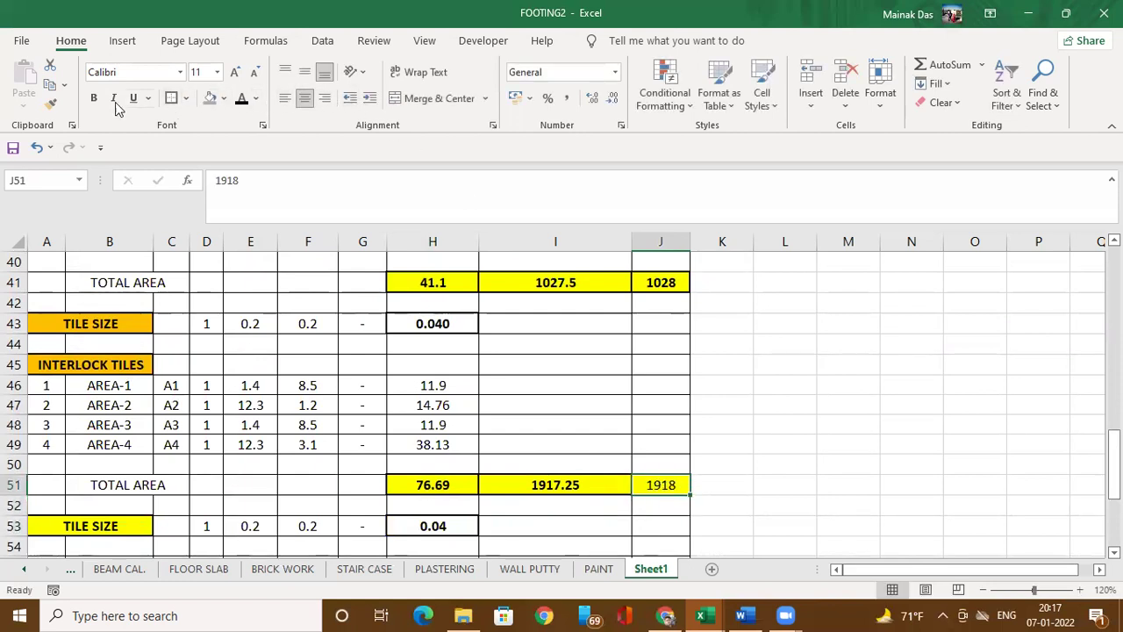
click(855, 485)
Review the summary's marble flooring area formula =SUM(H5:H6) in O5.
scroll(740, 413, up, 3)
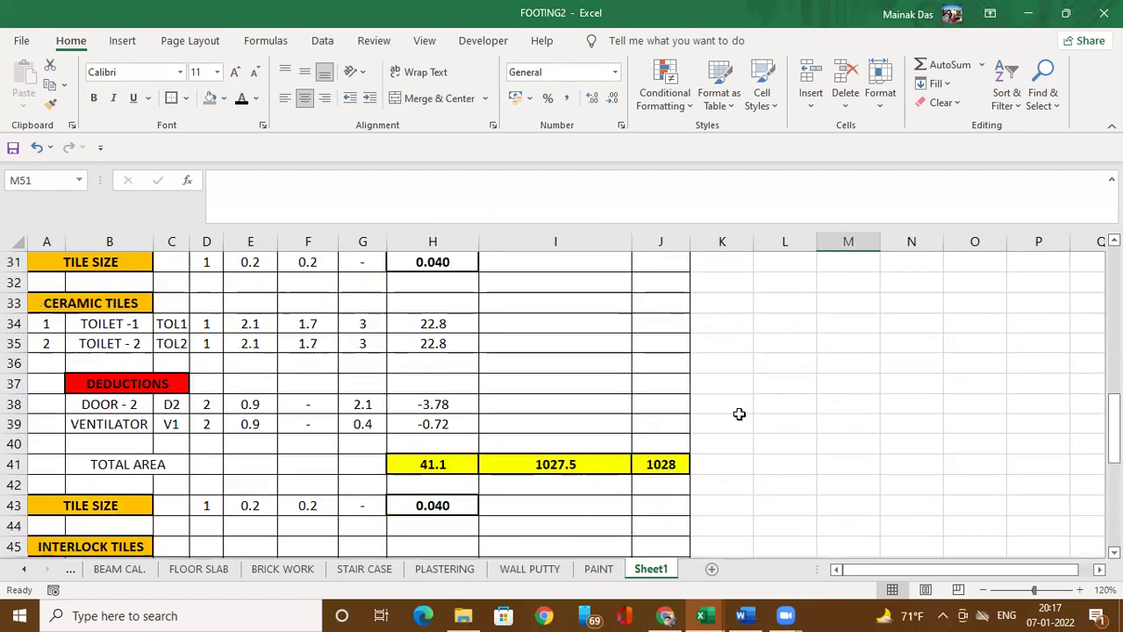
scroll(736, 413, up, 2)
scroll(698, 401, up, 2)
scroll(699, 401, up, 1)
scroll(699, 401, up, 1)
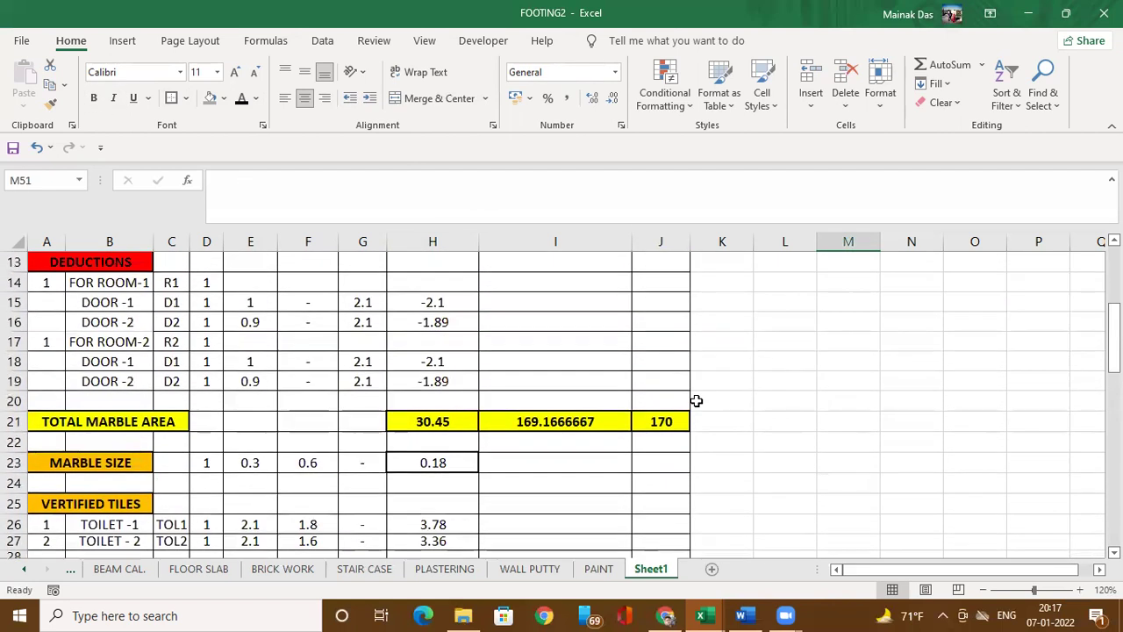
drag(901, 572, 929, 573)
scroll(926, 448, up, 3)
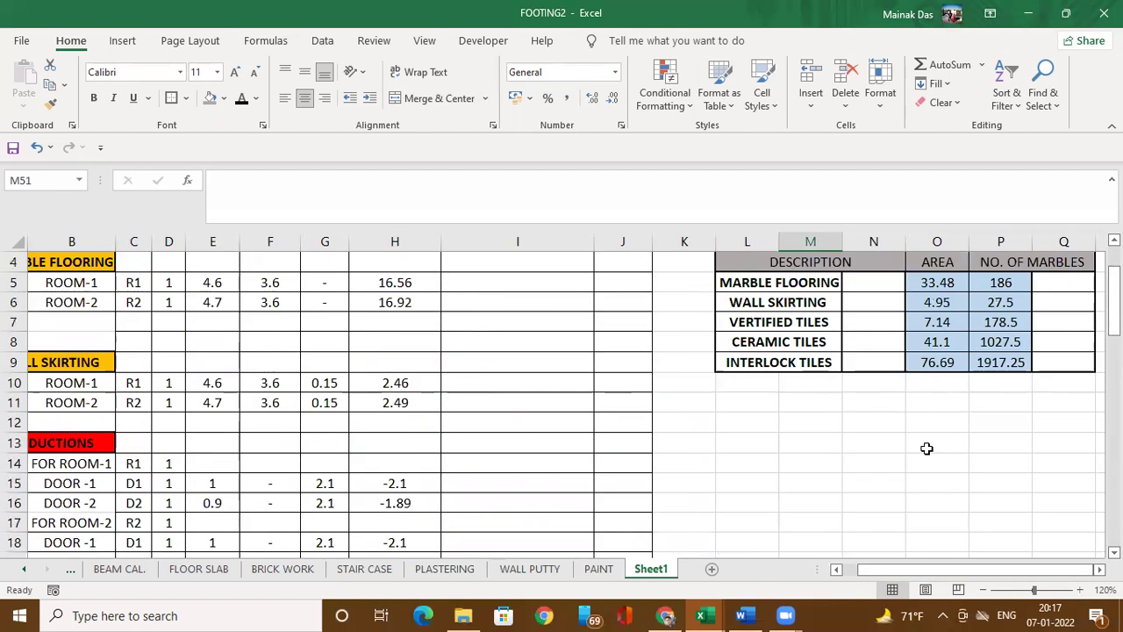
scroll(927, 449, up, 1)
scroll(926, 449, up, 1)
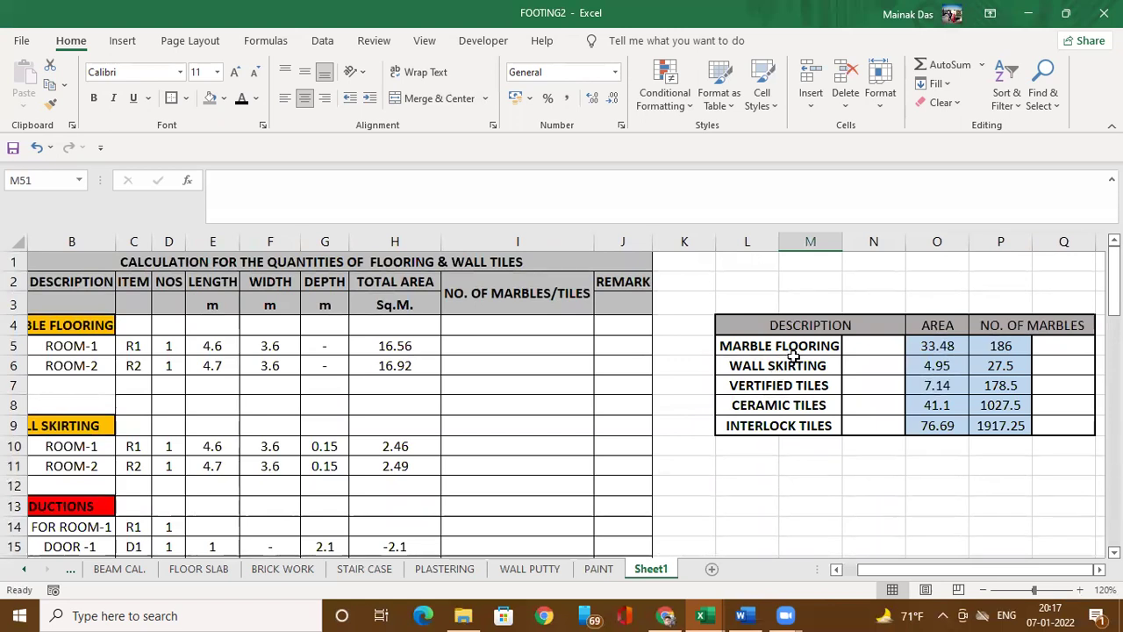
click(947, 346)
double_click(945, 346)
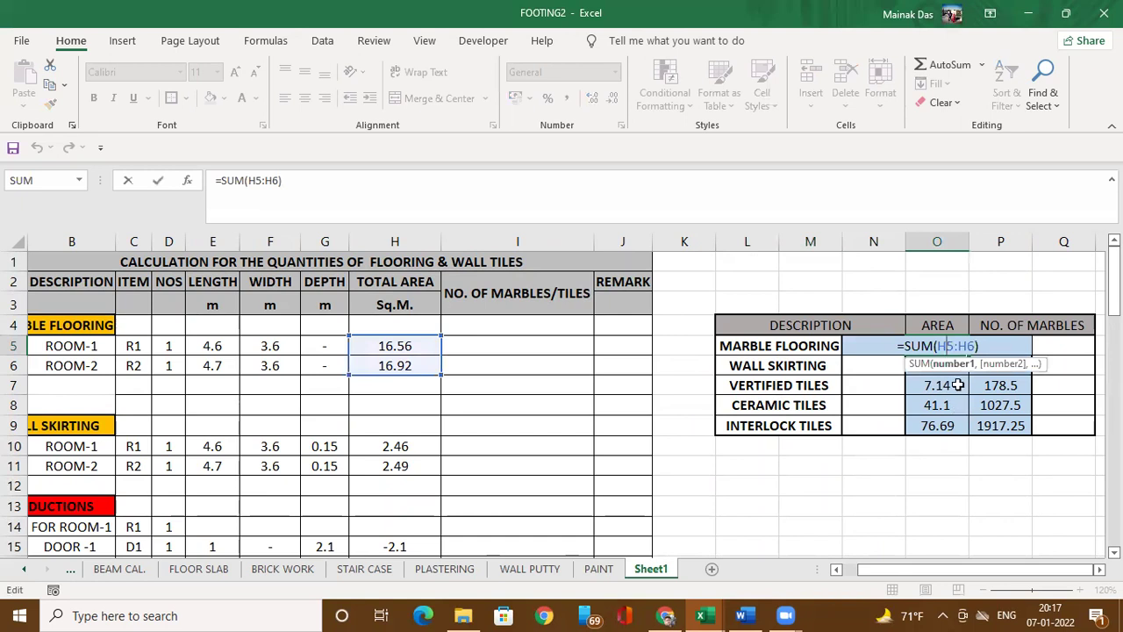
scroll(667, 360, down, 2)
scroll(389, 340, up, 1)
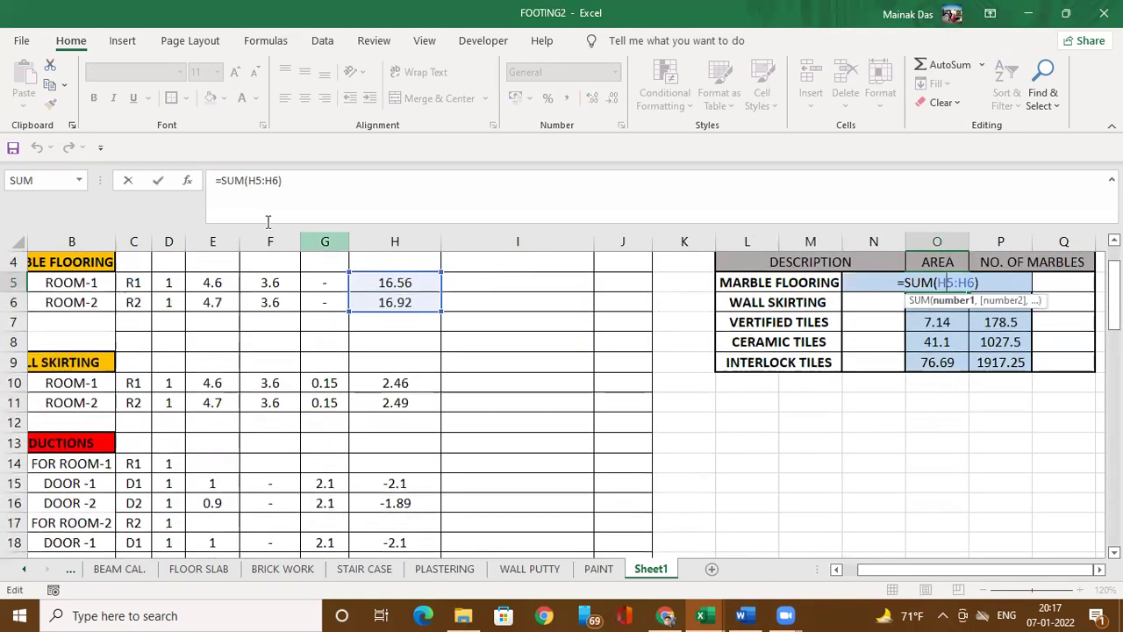
key(Escape)
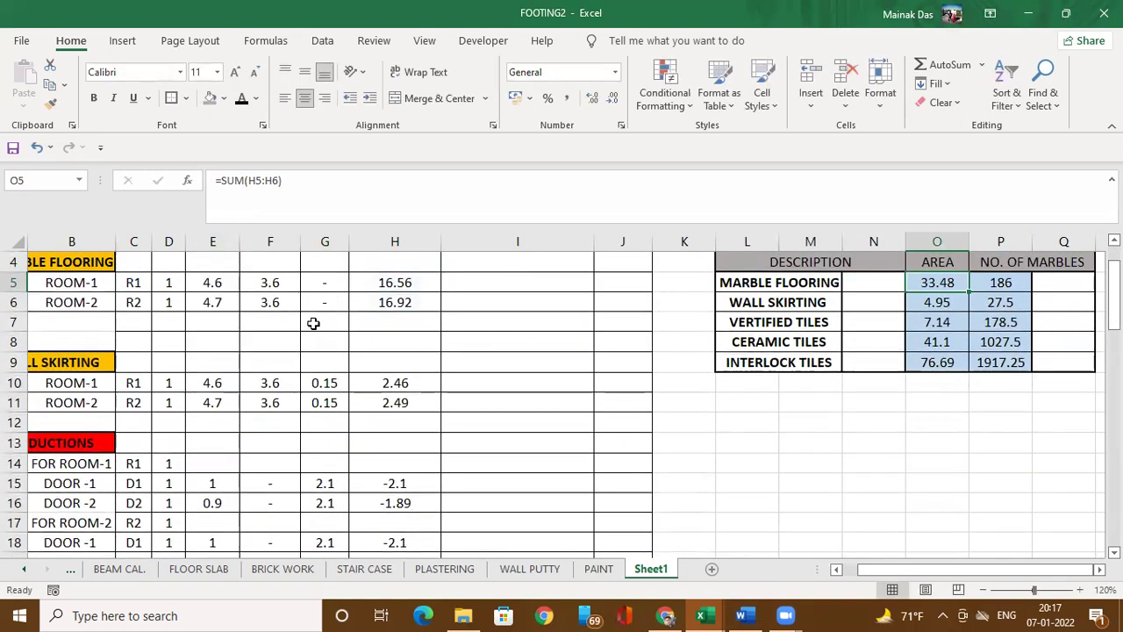
Confirm wall skirting area O6 as =SUM(H10:H11), giving 4.95.
scroll(539, 324, up, 1)
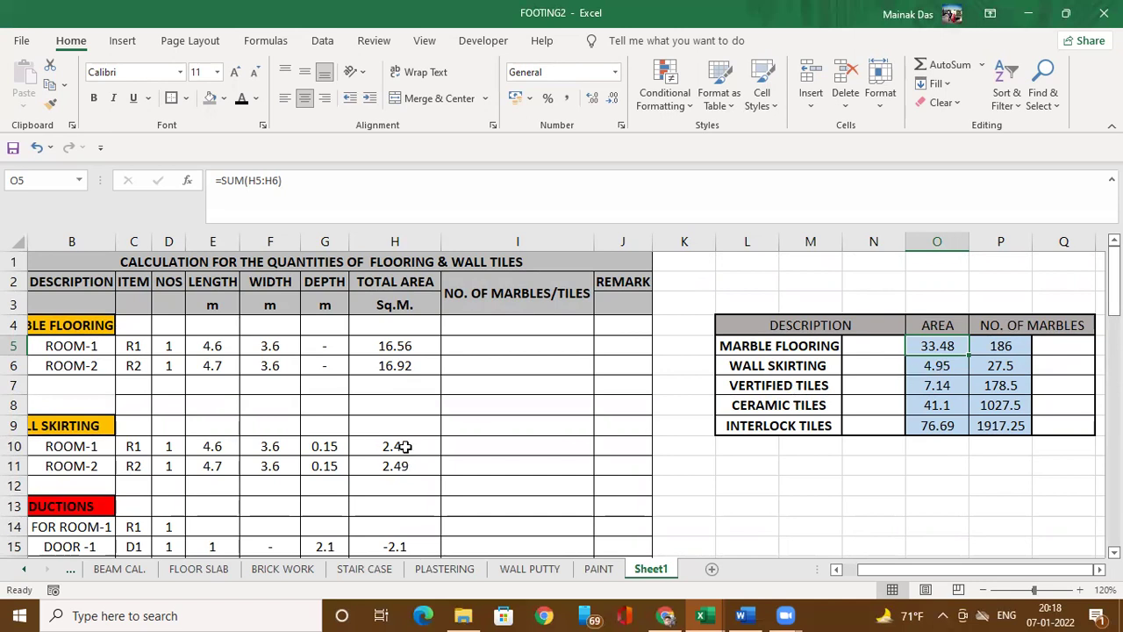
drag(405, 447, 406, 466)
double_click(938, 365)
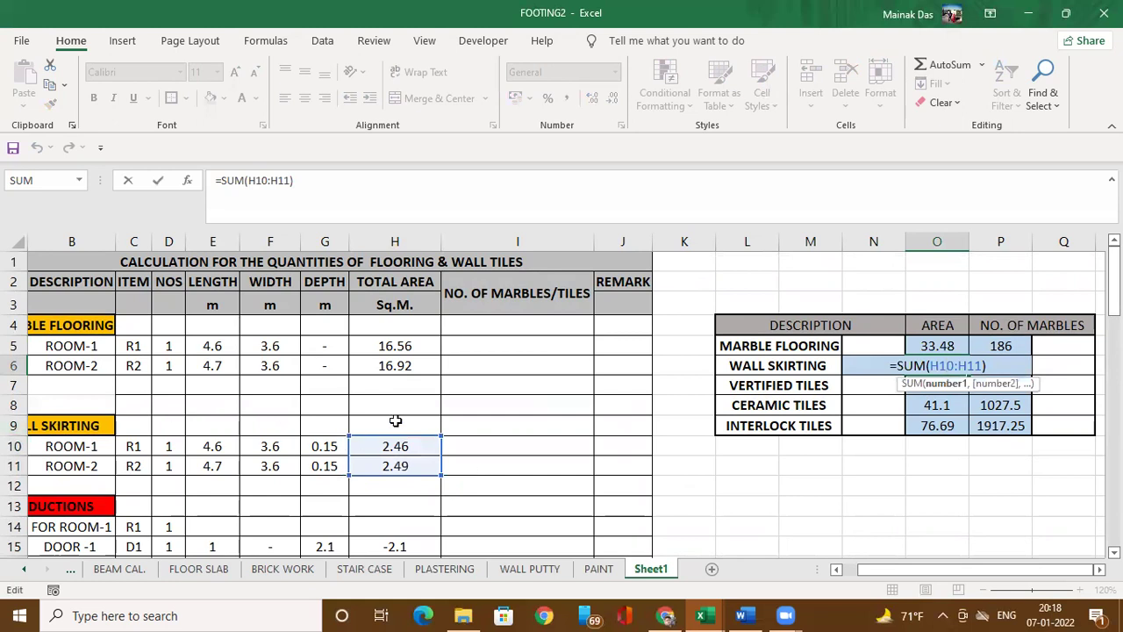
key(ctrl+Return)
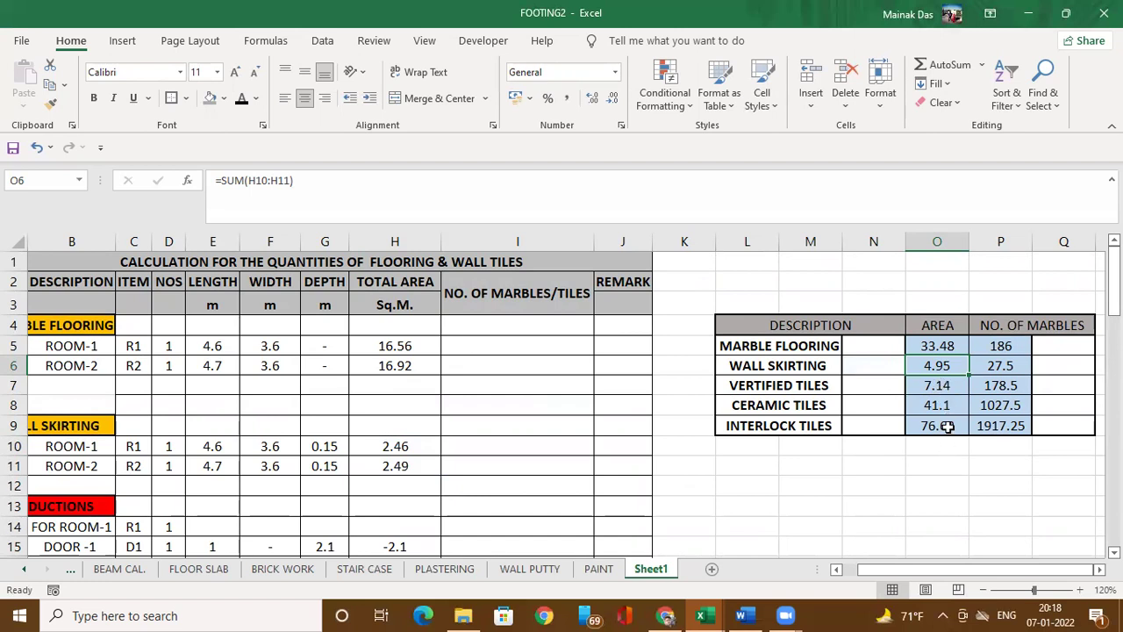
Check that interlock tiles area O9 links to =H51, showing 76.69.
double_click(948, 427)
scroll(947, 426, down, 4)
scroll(947, 426, down, 1)
scroll(948, 426, down, 6)
scroll(948, 426, down, 4)
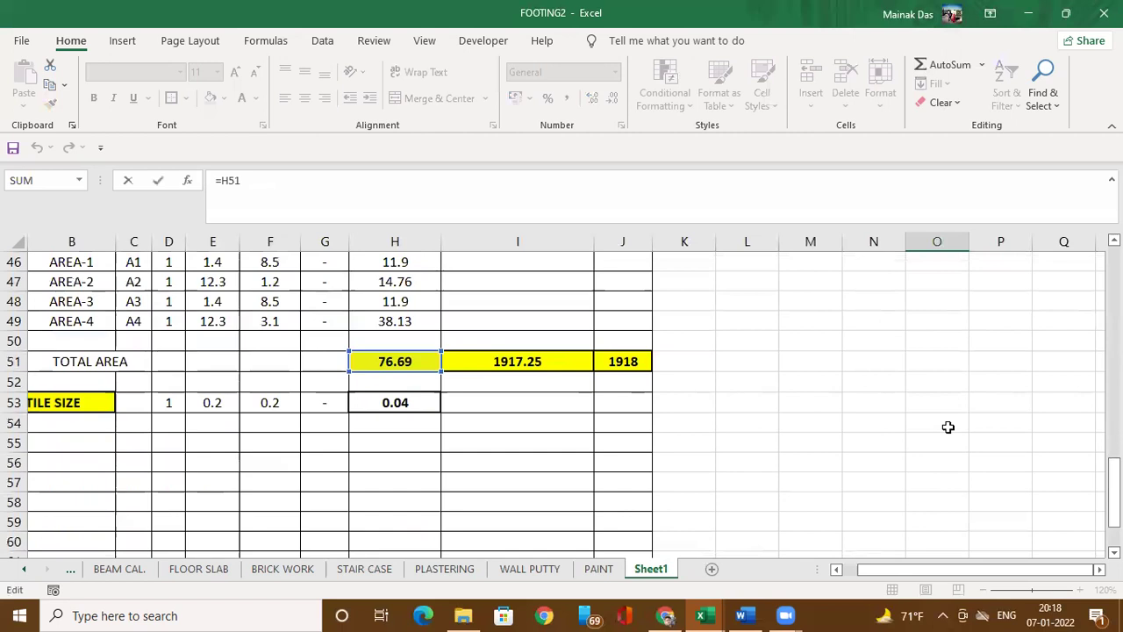
scroll(526, 421, up, 3)
scroll(614, 413, up, 4)
scroll(781, 392, up, 3)
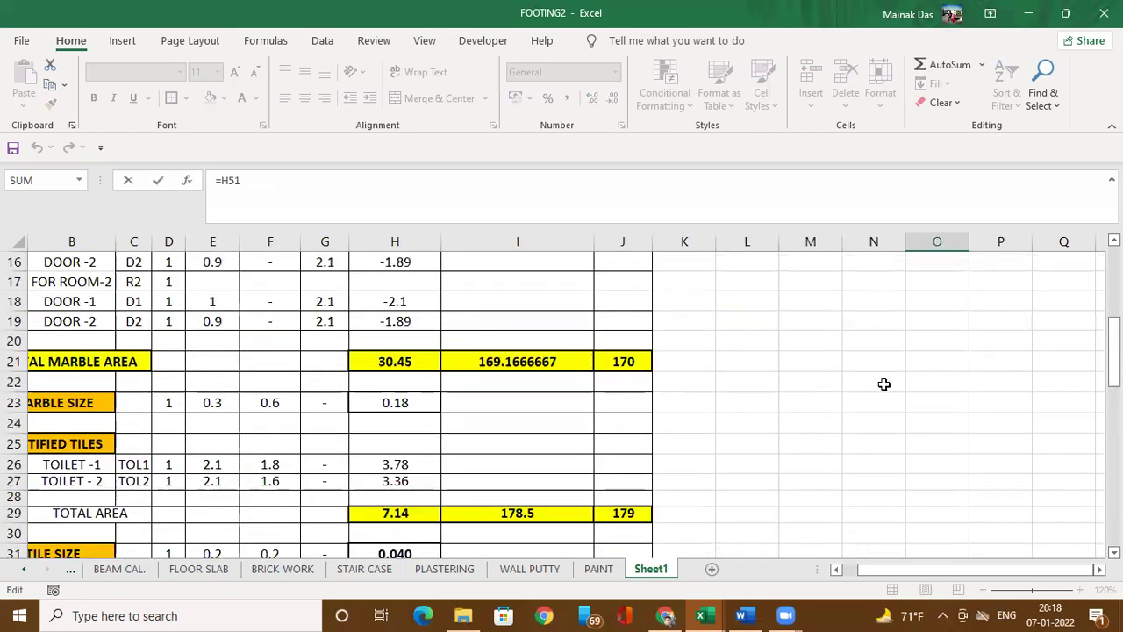
scroll(868, 395, up, 4)
scroll(965, 456, up, 2)
key(Escape)
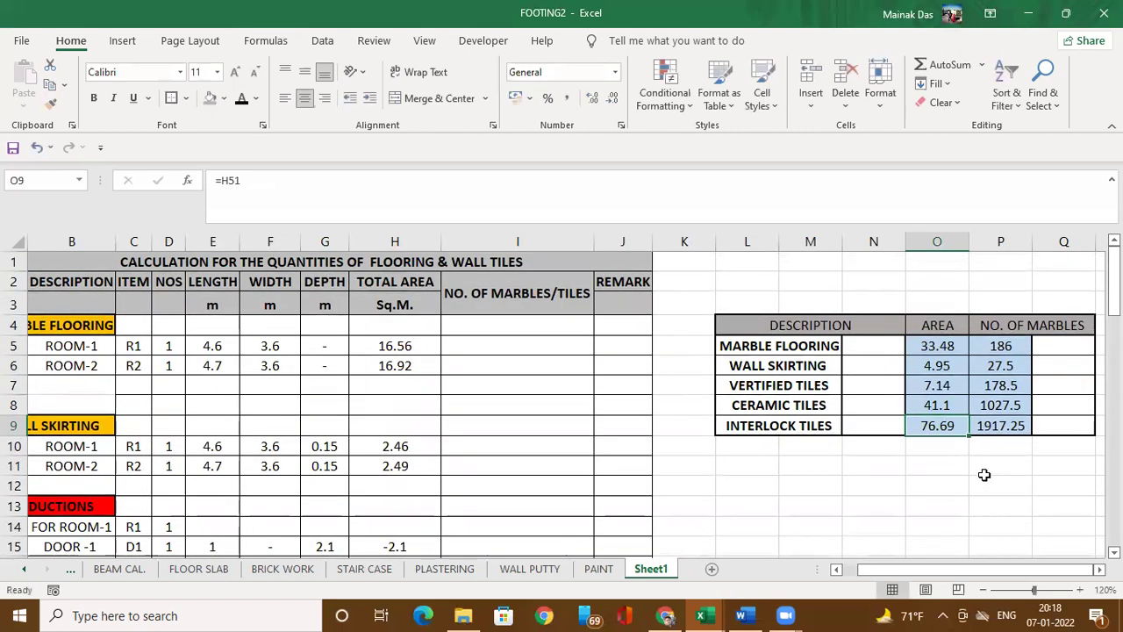
Enter rounded marble counts: 179 vitrified, 1028 ceramic and 1918 interlock tiles.
click(1016, 350)
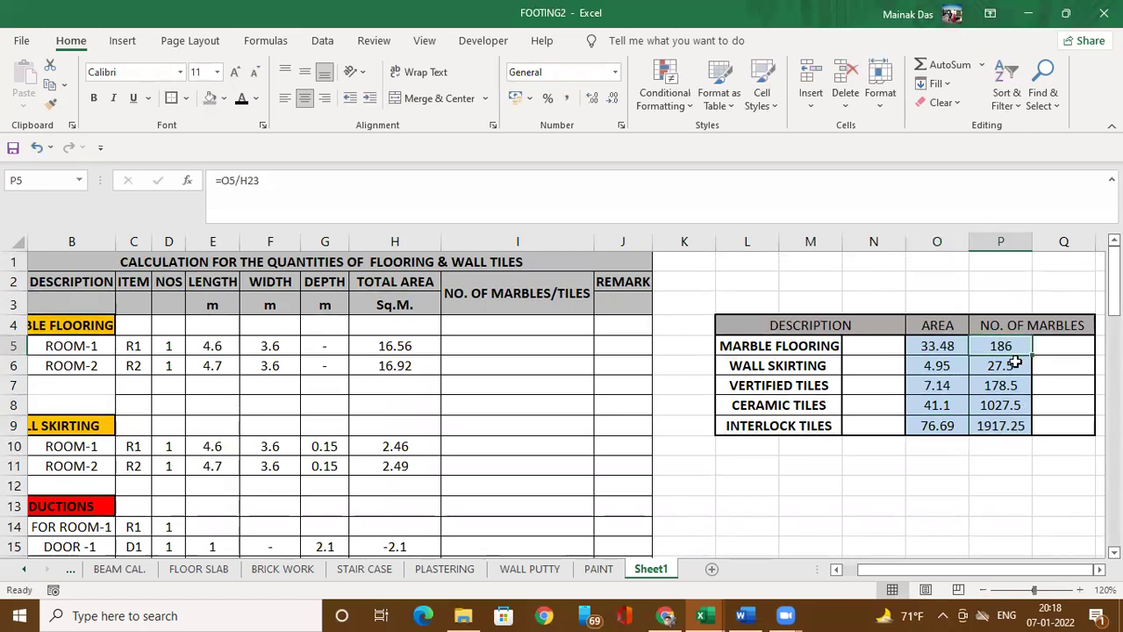
click(1014, 384)
click(1013, 405)
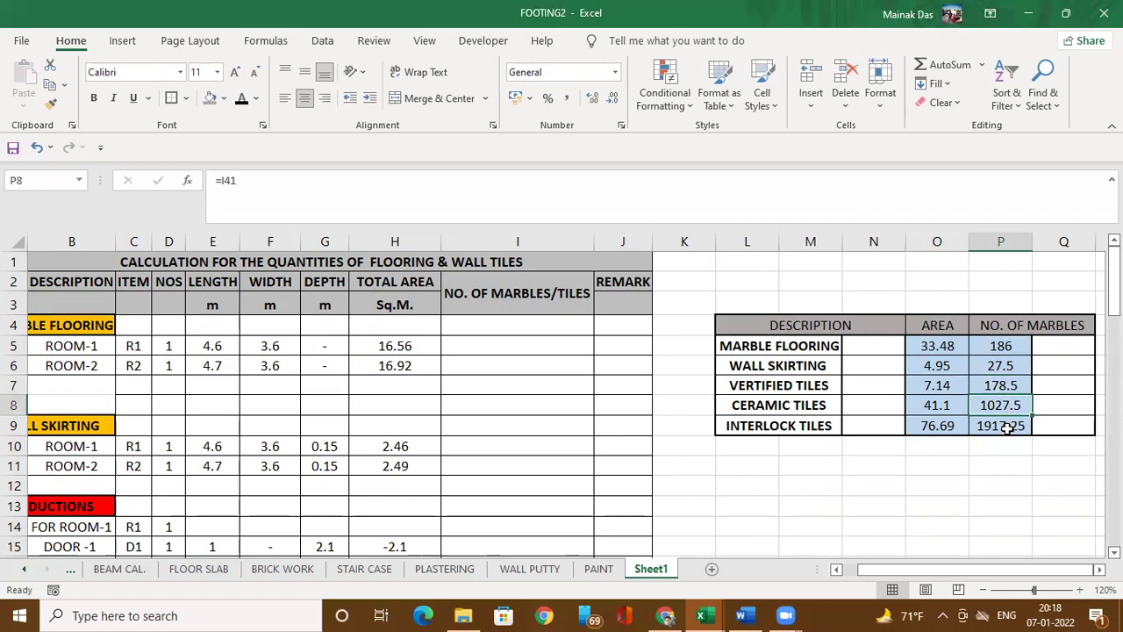
drag(1005, 345, 1035, 398)
click(1038, 391)
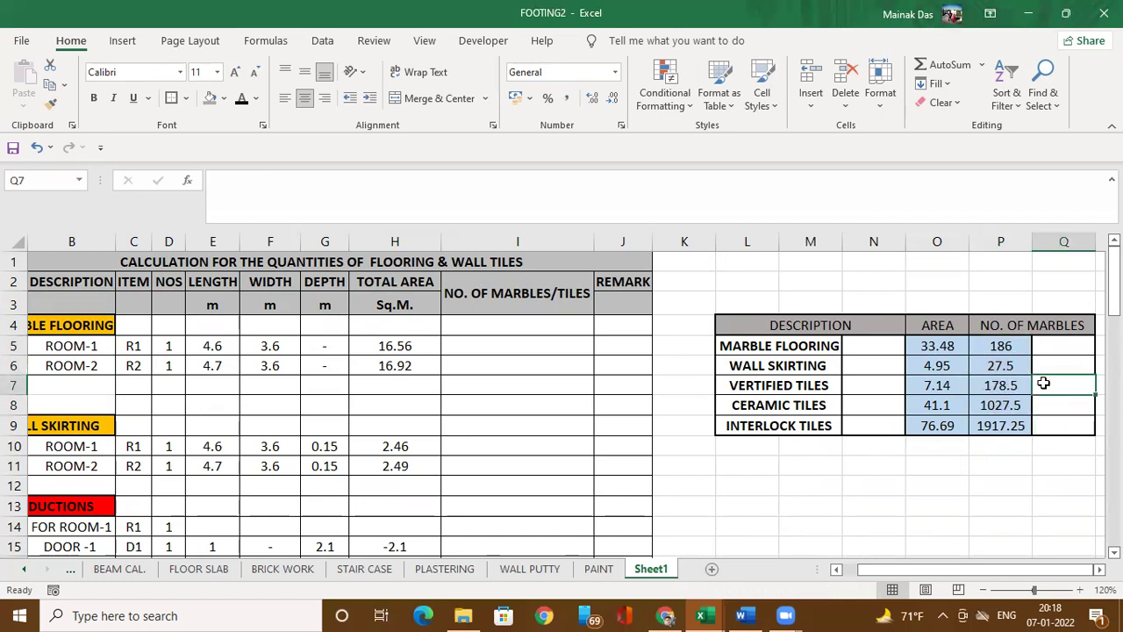
text(179)
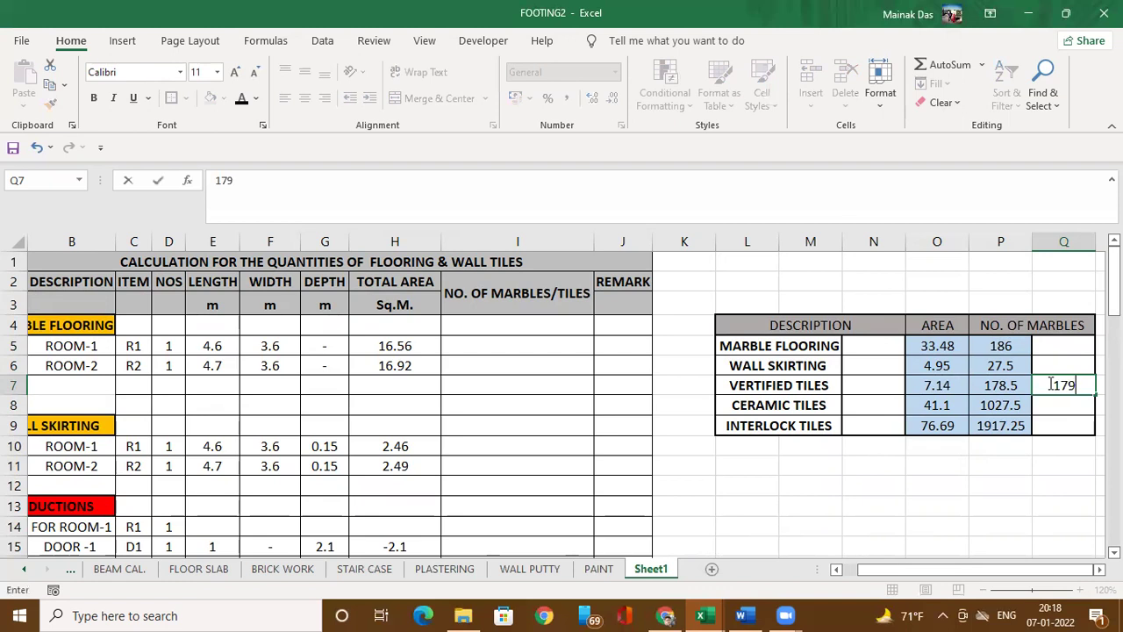
key(Return)
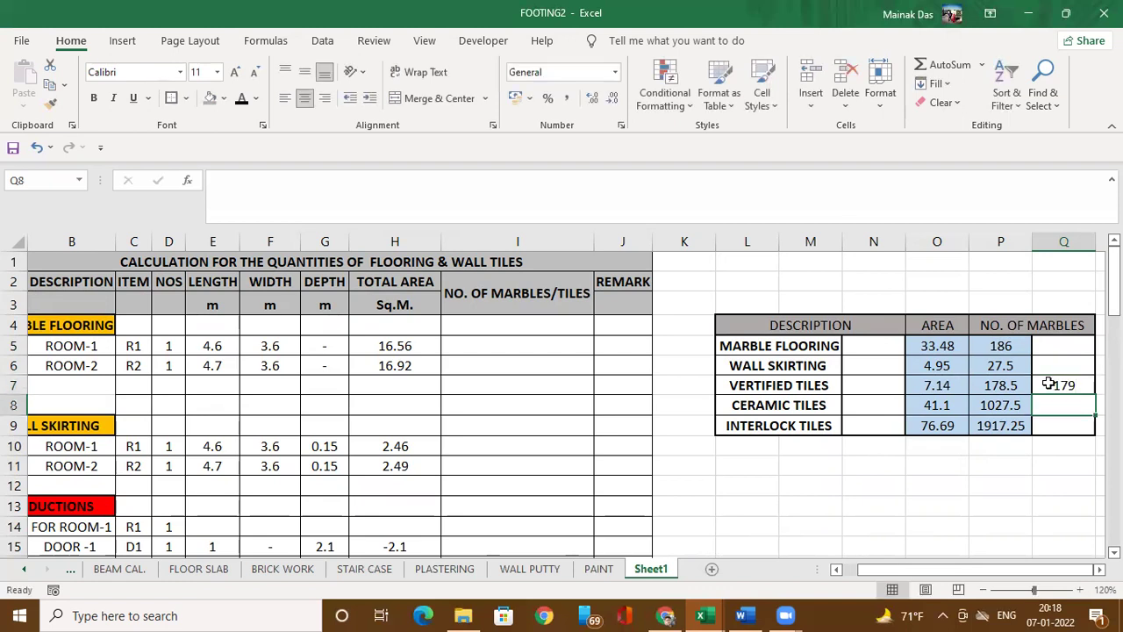
text(1028)
key(Return)
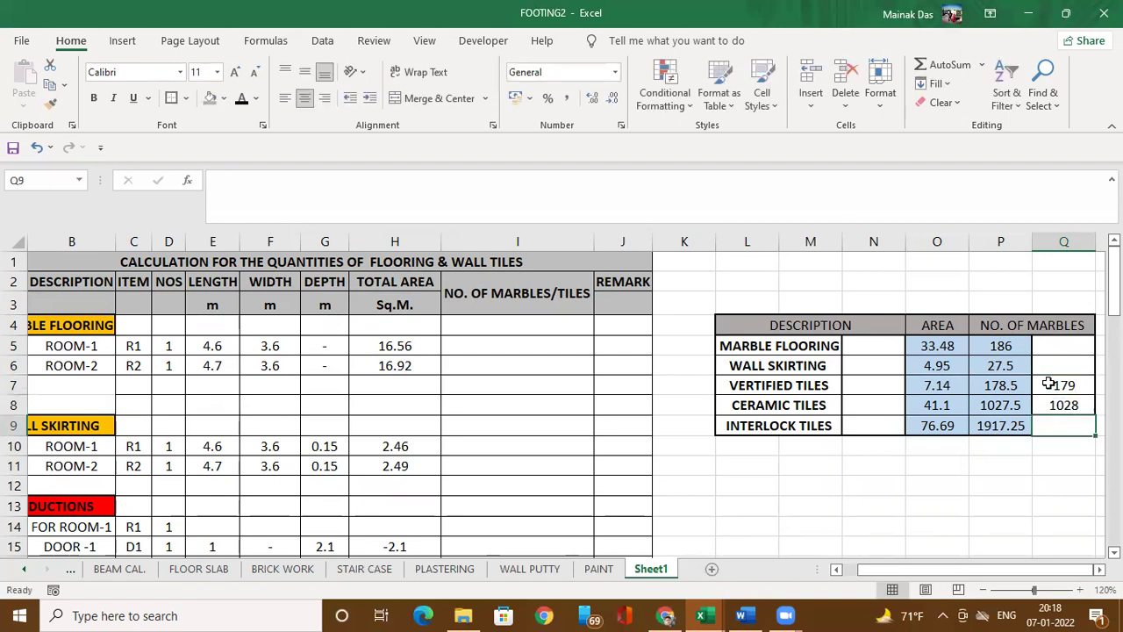
text(1918)
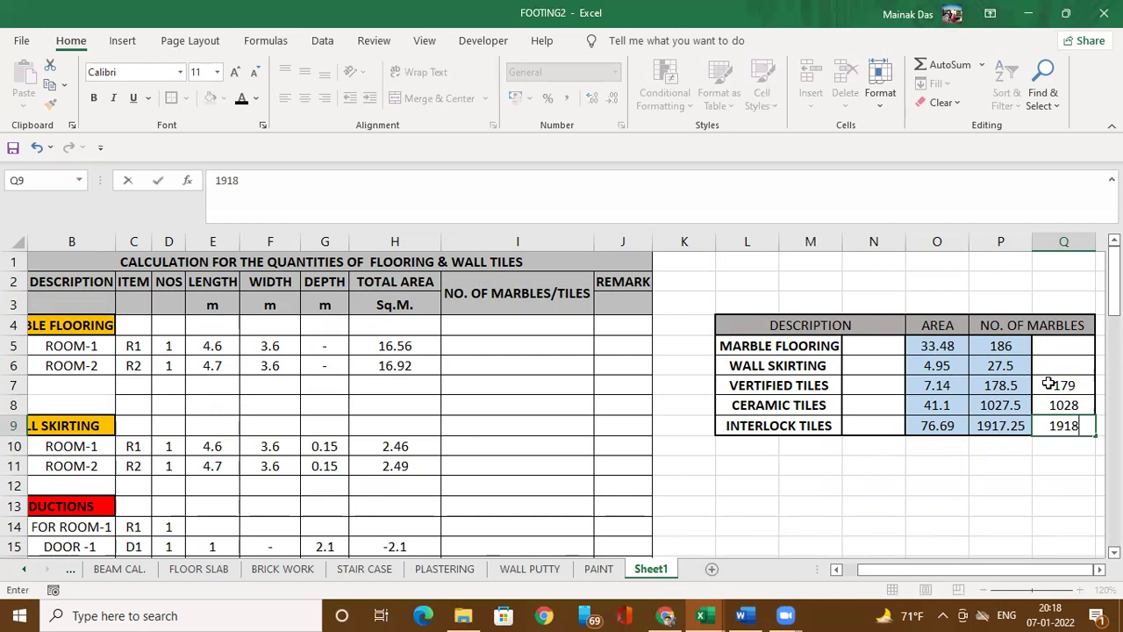
key(Return)
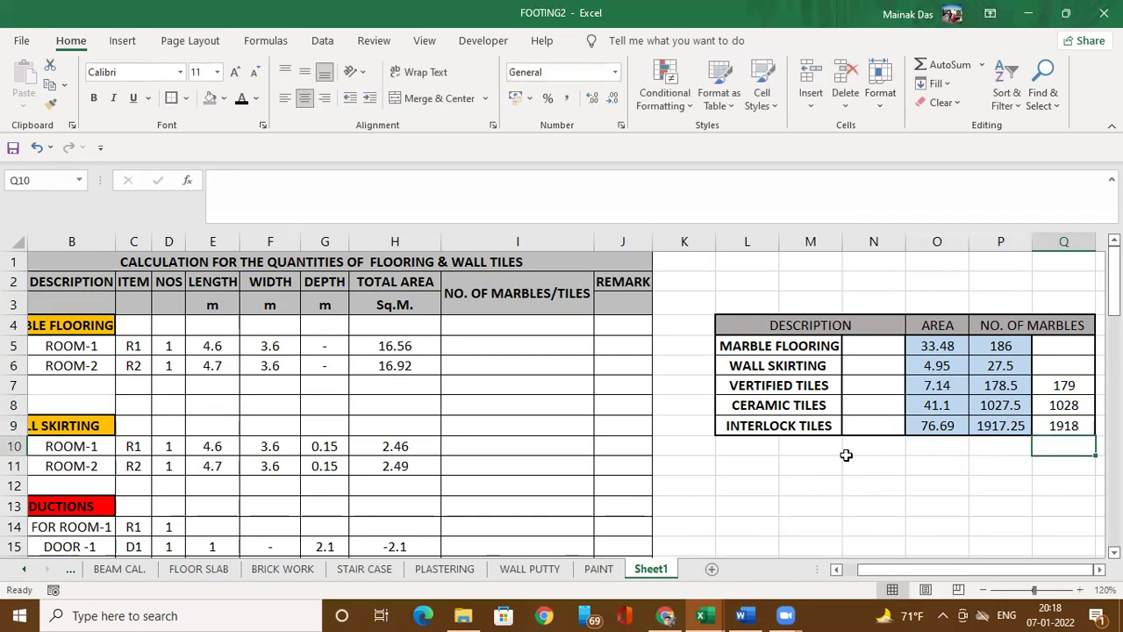
drag(1027, 575, 1041, 575)
Enter 28 as the wall skirting count in Q6.
click(1058, 369)
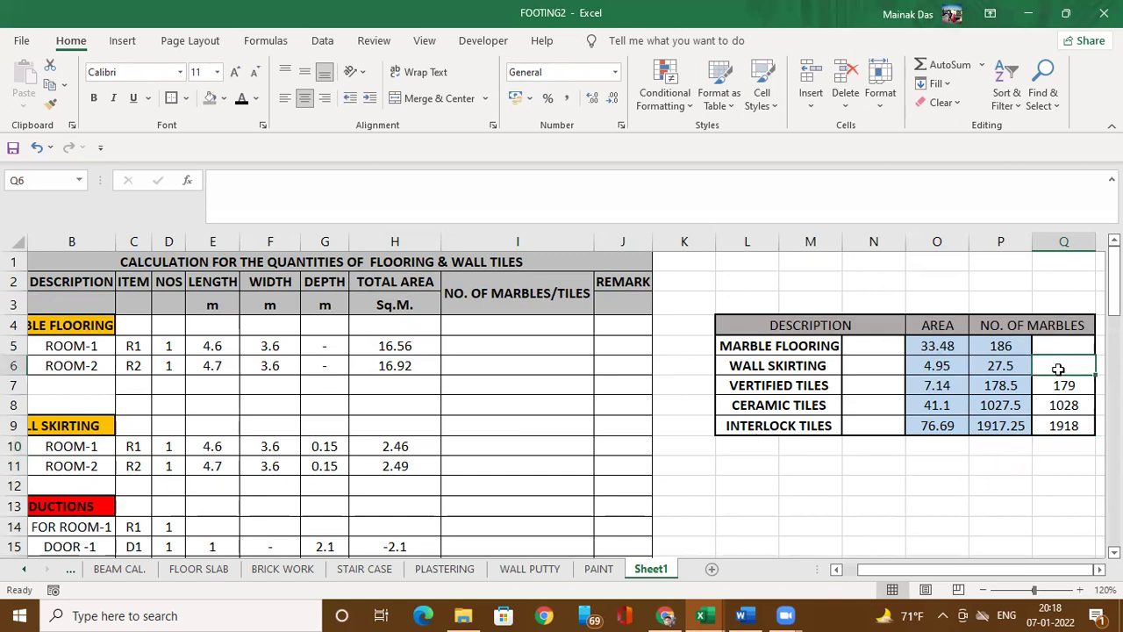
text(28)
key(Return)
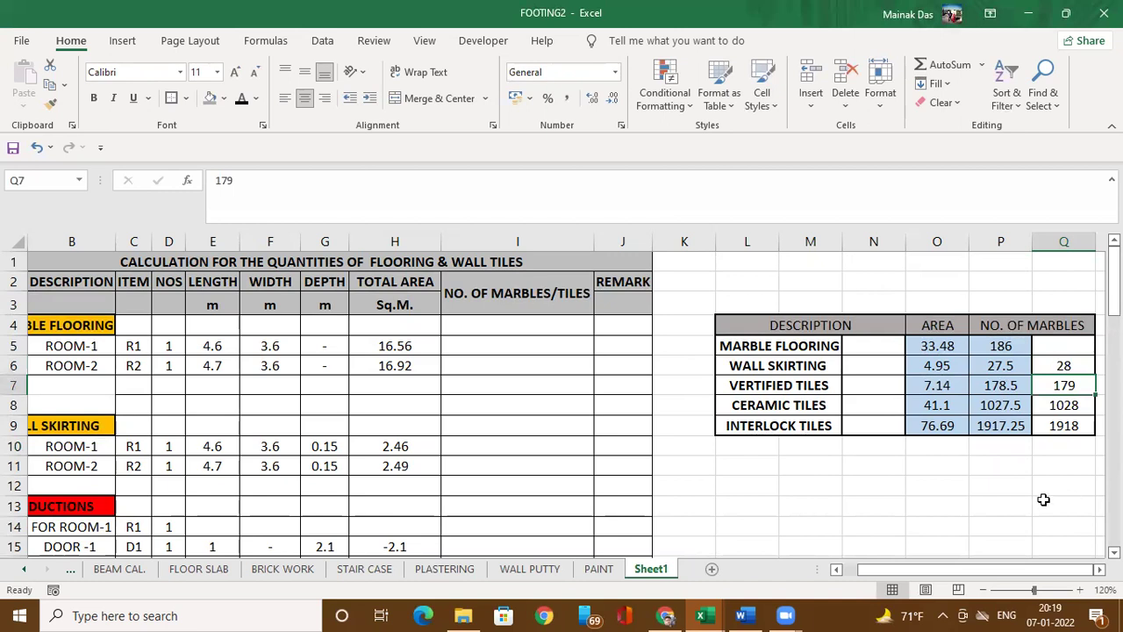
click(1041, 499)
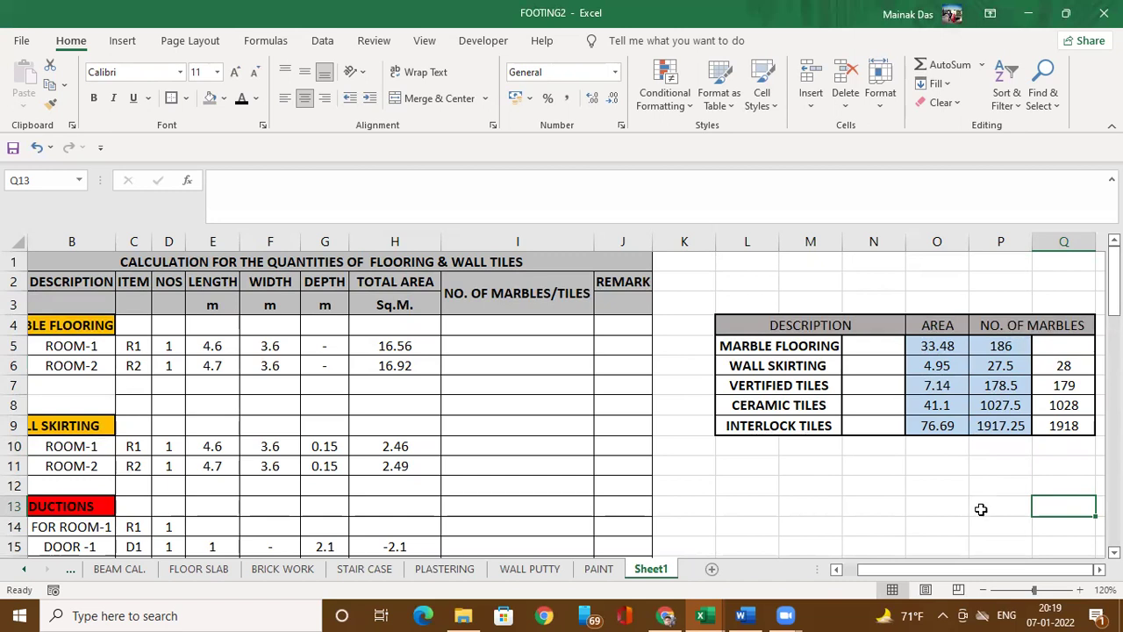
click(941, 500)
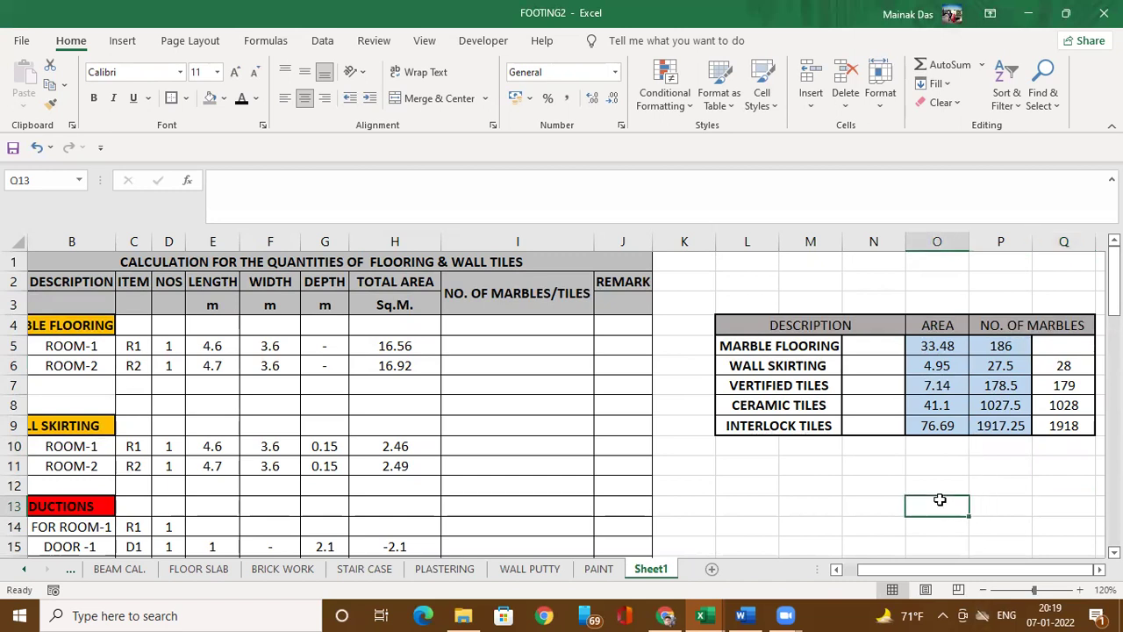
drag(946, 571, 927, 575)
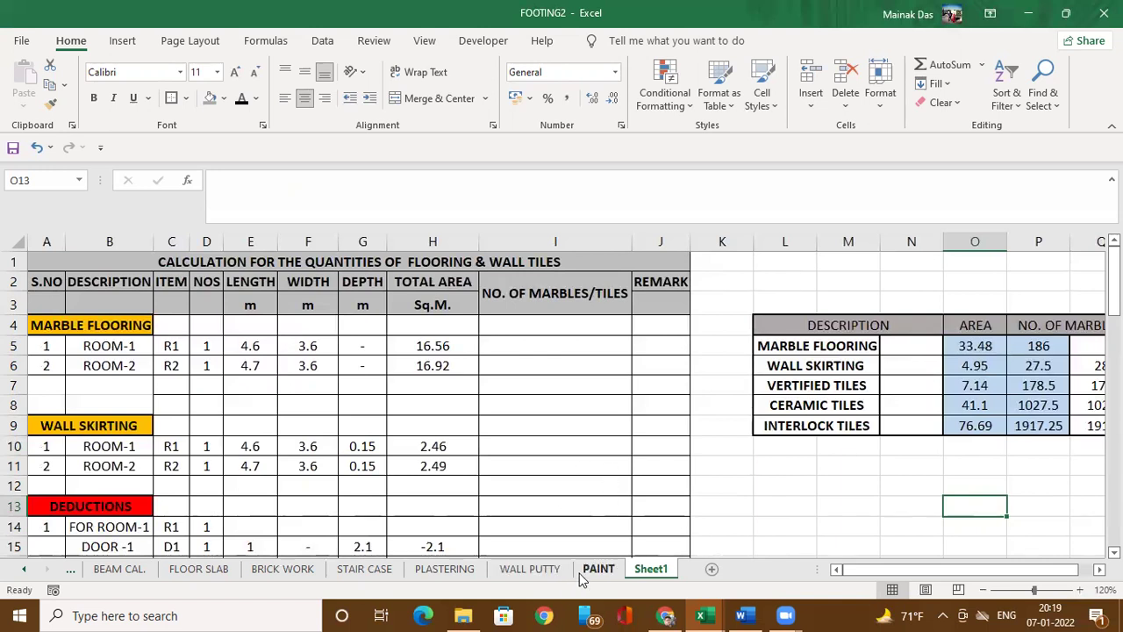
Switch to white brd fr(QS) and scroll to the cement mortar for flooring section near row 494.
mouse_move(708, 614)
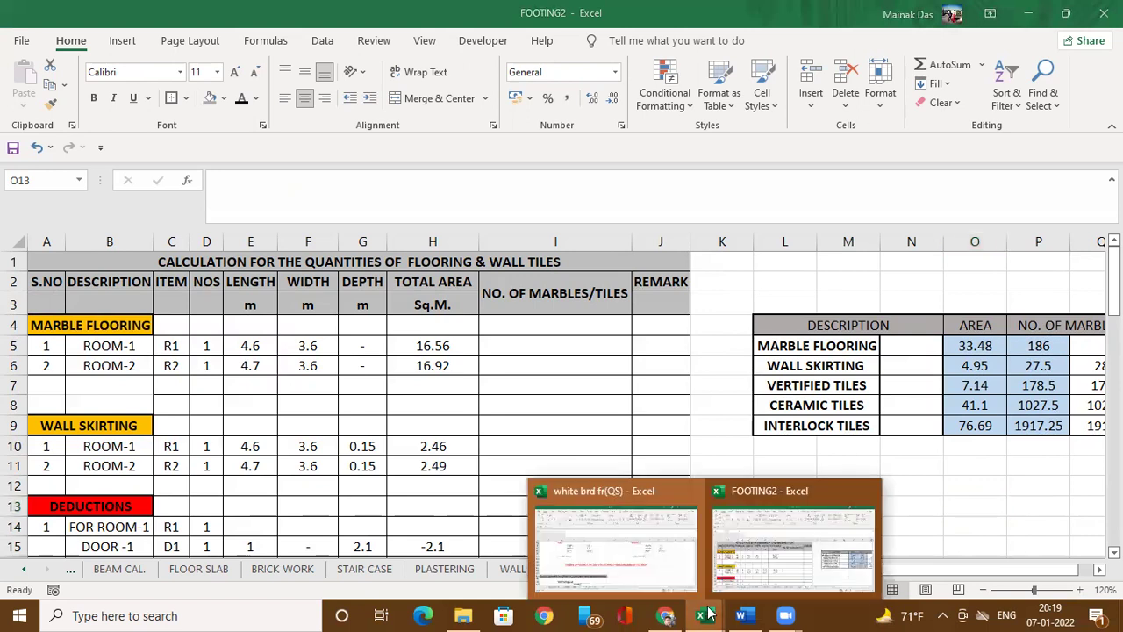
click(630, 562)
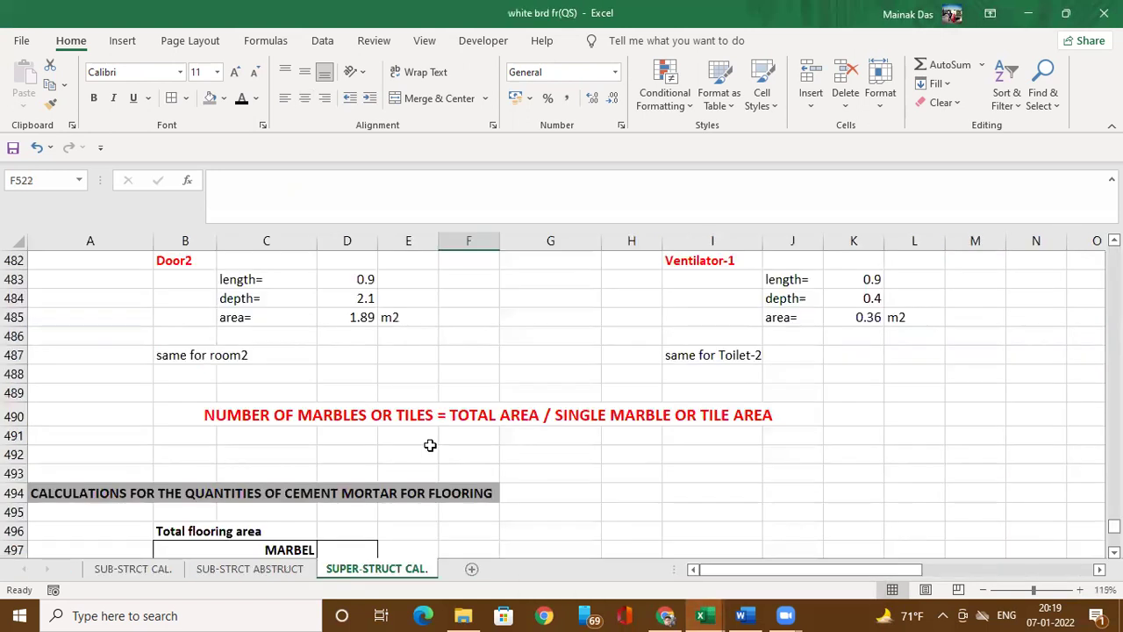
scroll(443, 452, down, 3)
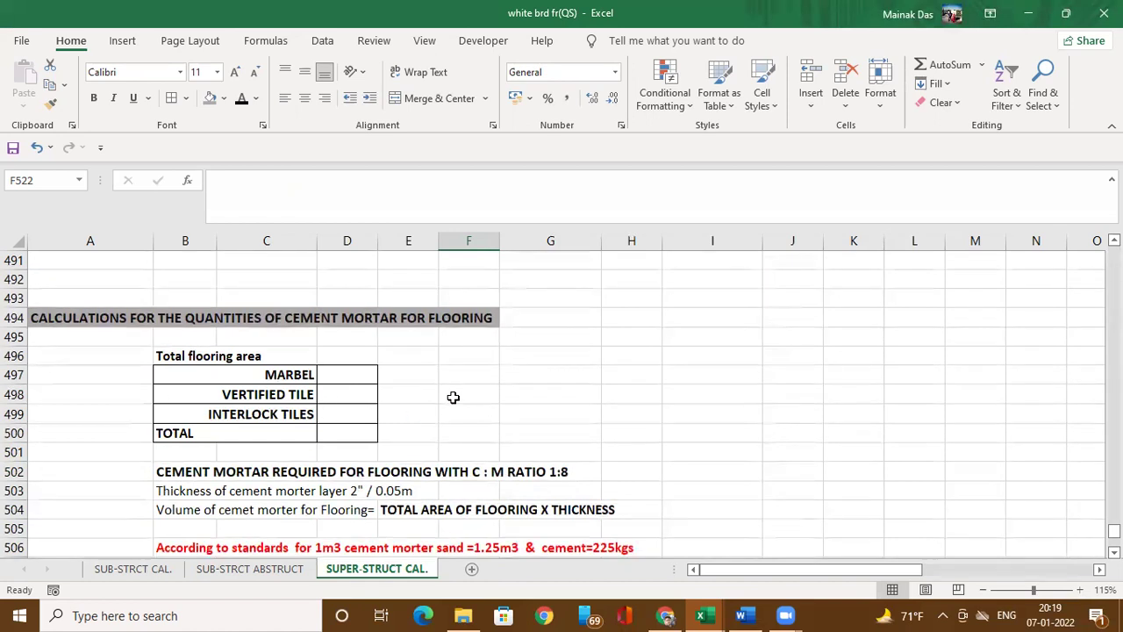
scroll(453, 400, down, 1)
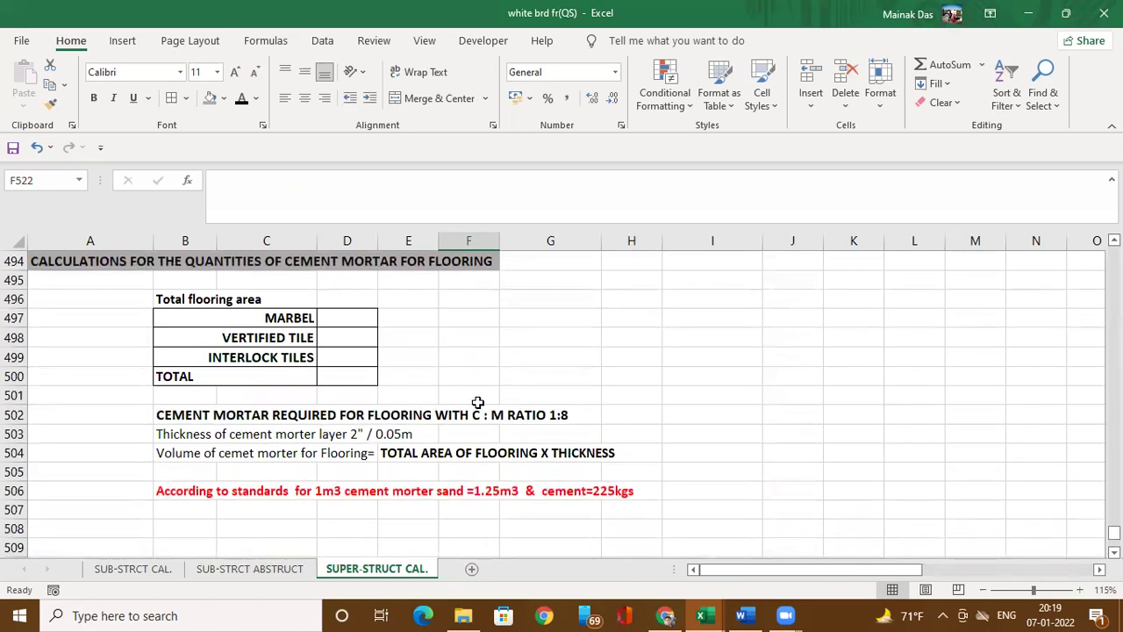
scroll(421, 401, up, 1)
scroll(403, 394, down, 3)
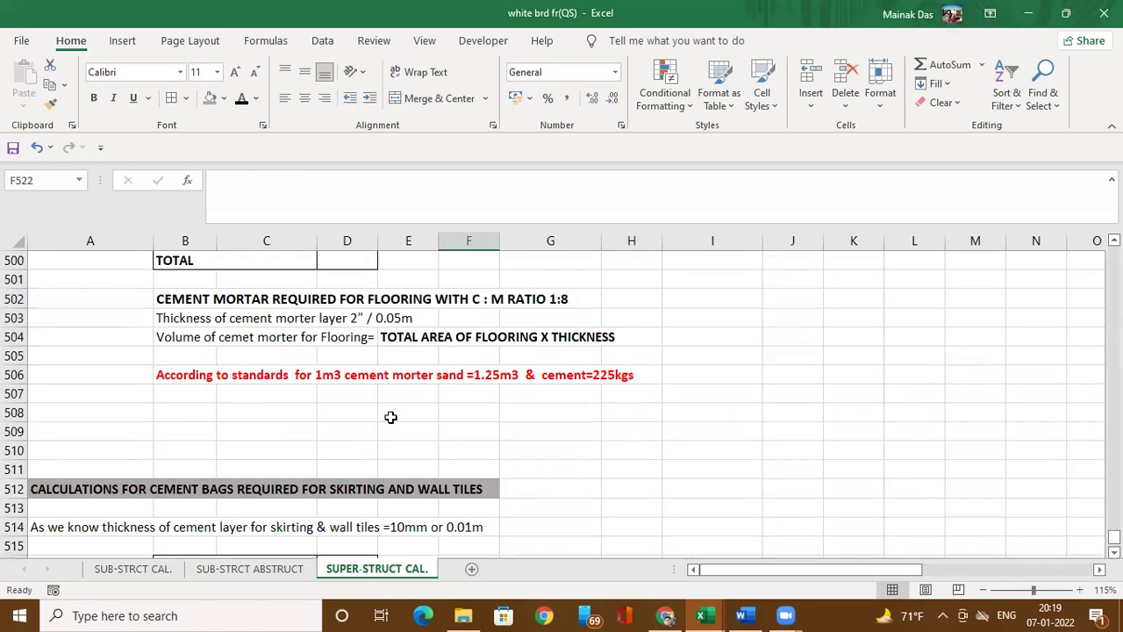
scroll(524, 455, down, 2)
scroll(524, 454, down, 3)
scroll(524, 454, up, 3)
scroll(524, 452, up, 2)
scroll(524, 452, up, 2)
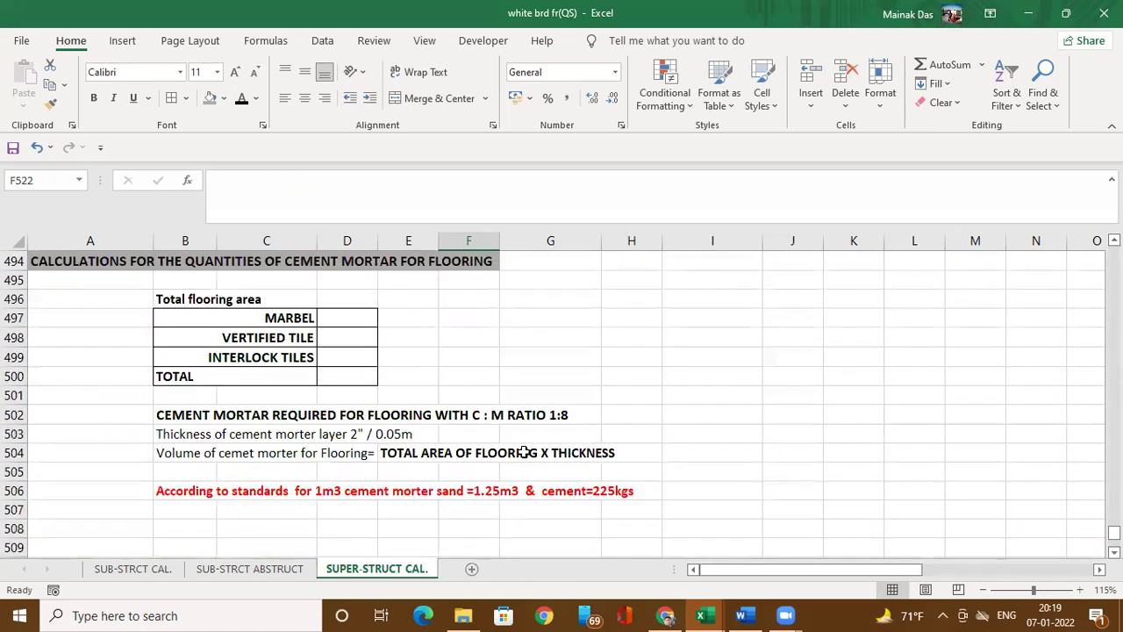
scroll(389, 451, up, 1)
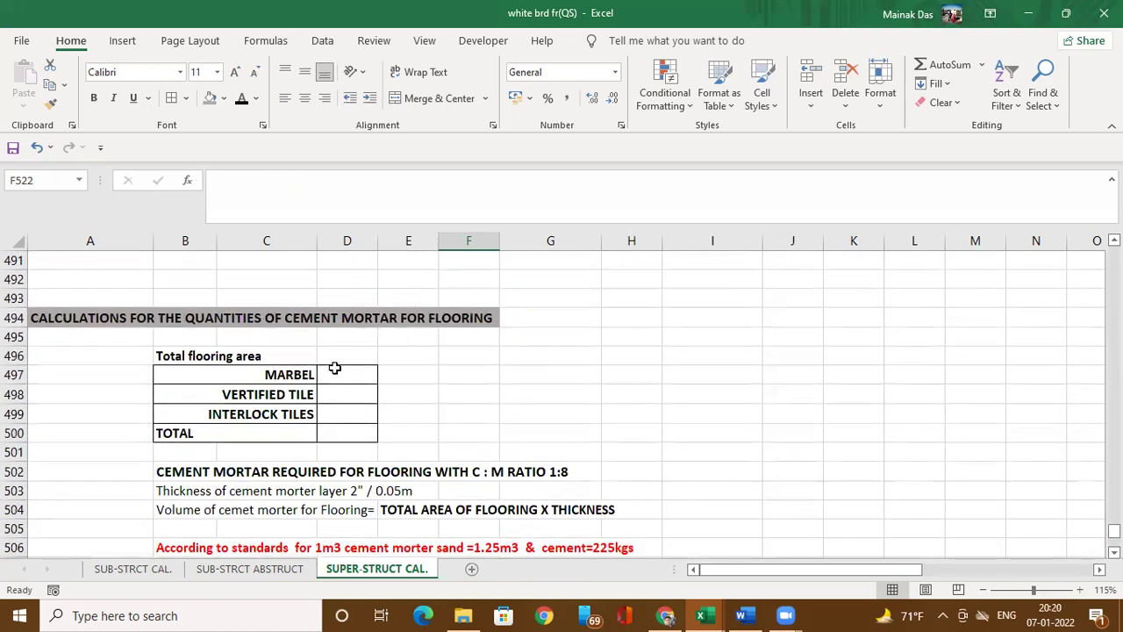
Look up the marble area in FOOTING2 and enter 33.48 in D497.
click(334, 368)
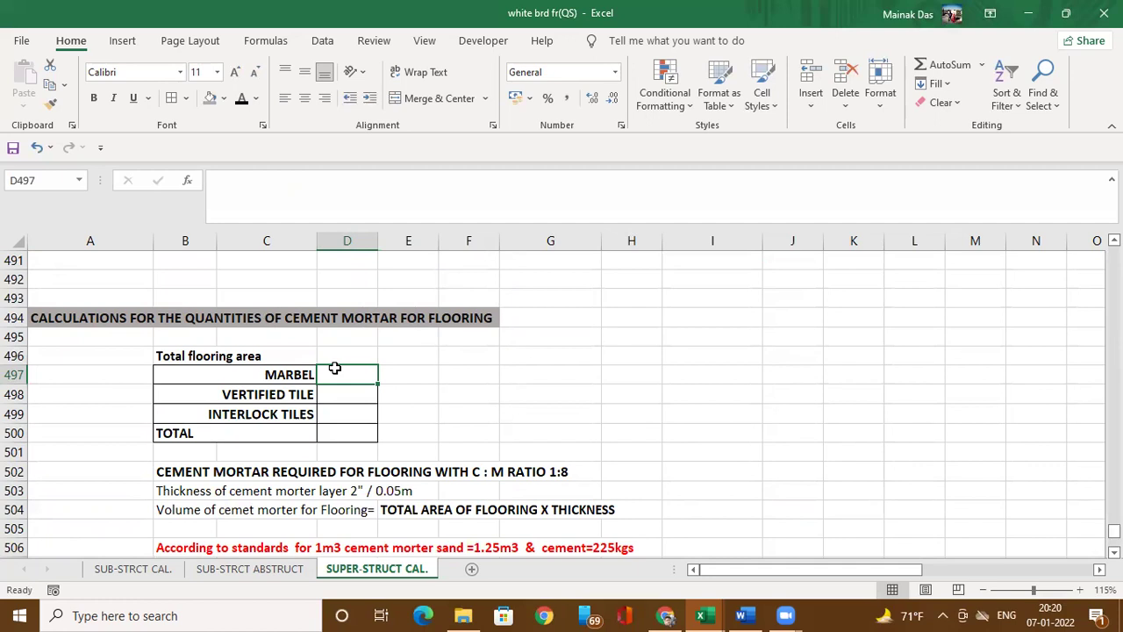
mouse_move(722, 612)
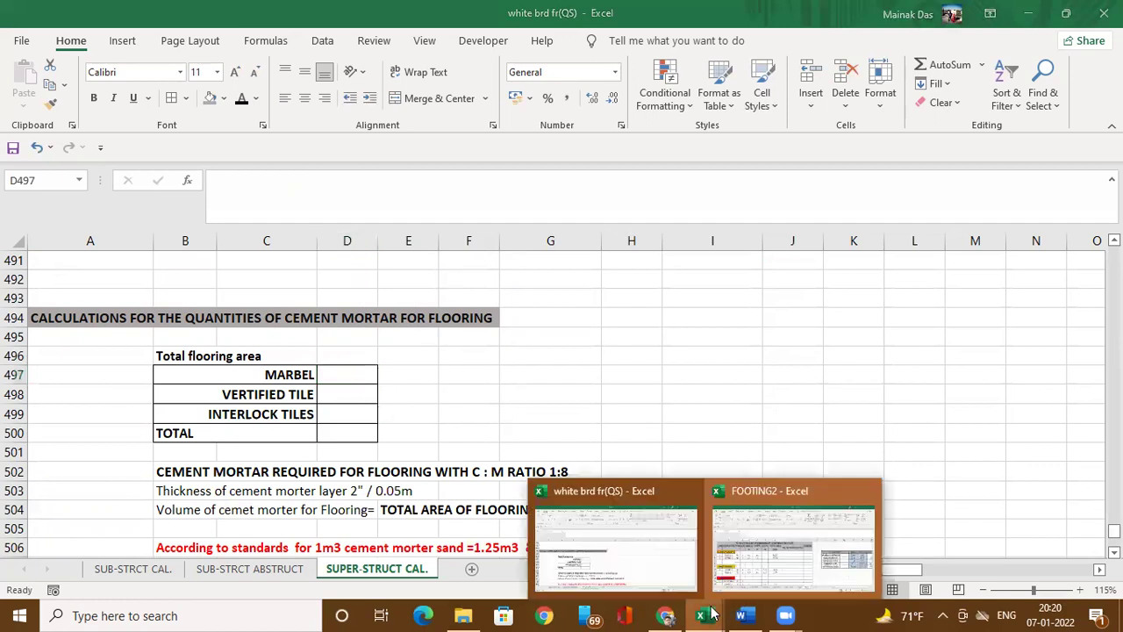
click(790, 526)
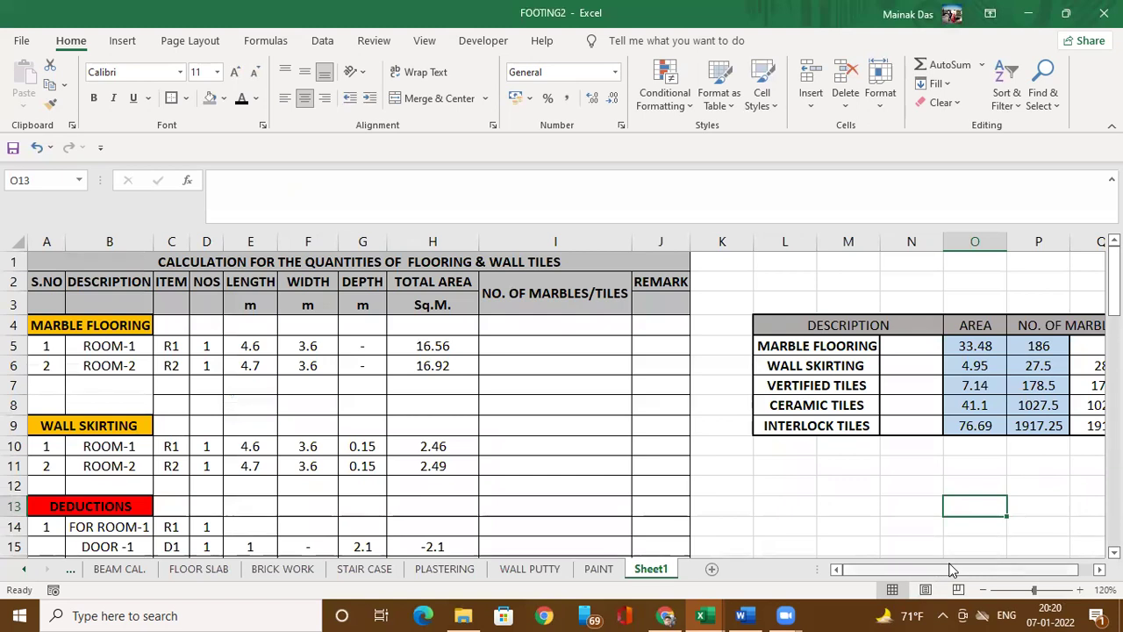
drag(953, 570, 959, 575)
mouse_move(702, 615)
click(615, 527)
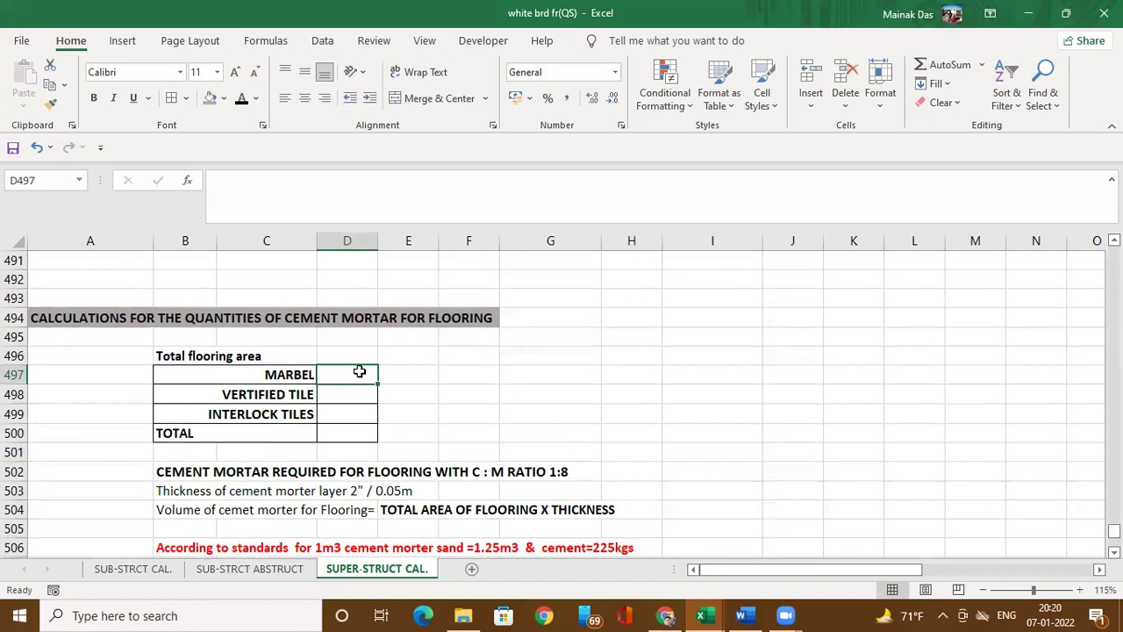
text(33.48)
key(Return)
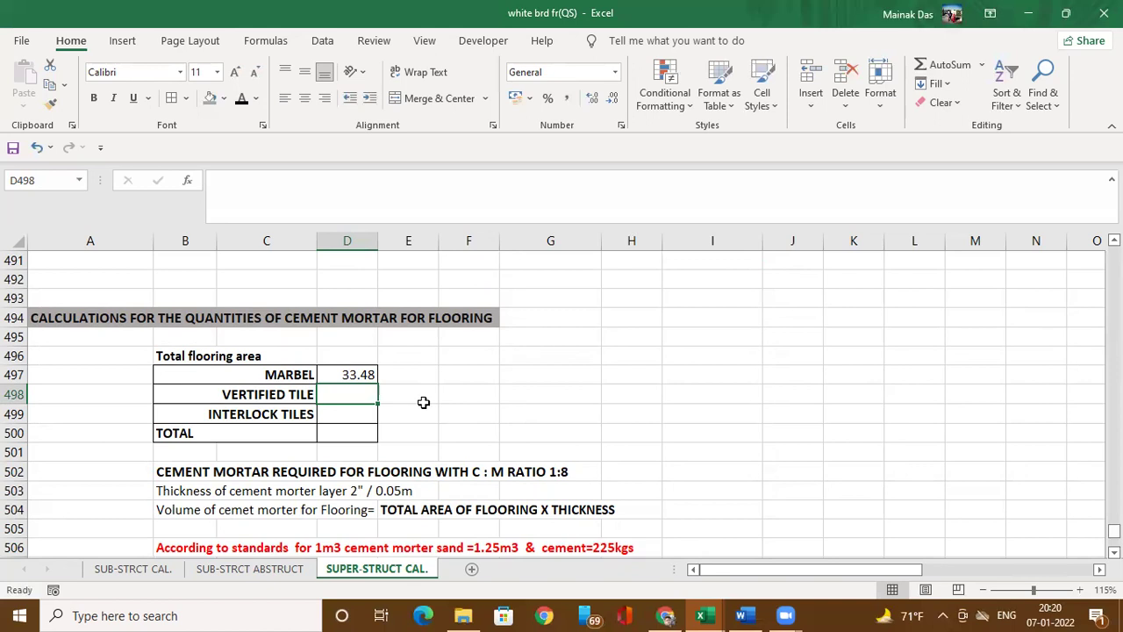
Check the tile areas in FOOTING2 and enter 7.14 for vertified tile in D498.
click(702, 613)
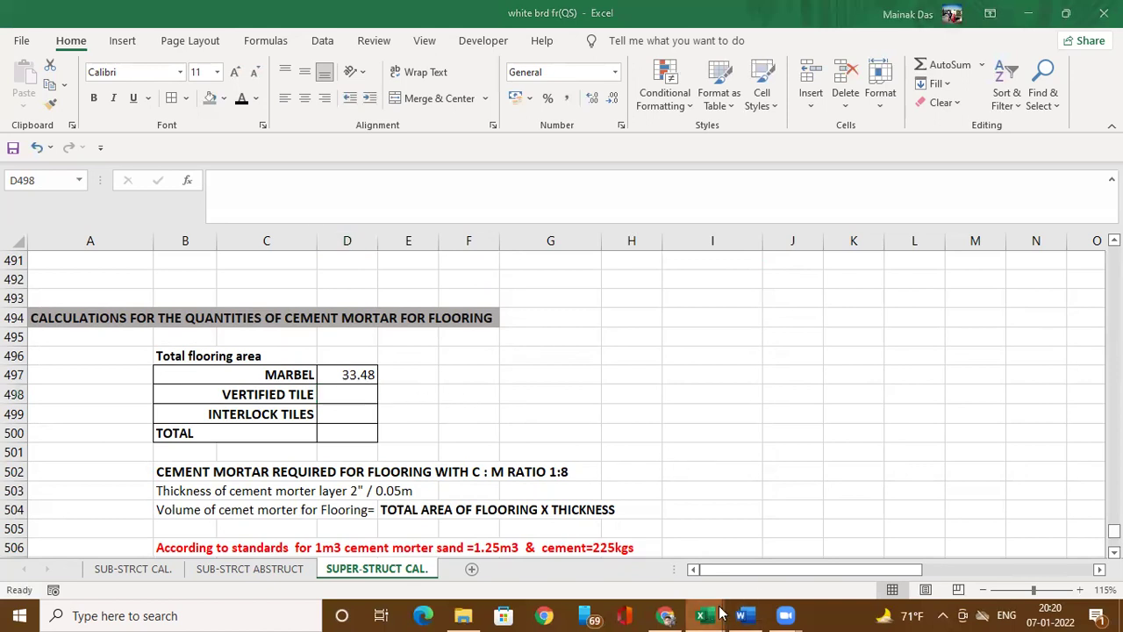
click(802, 531)
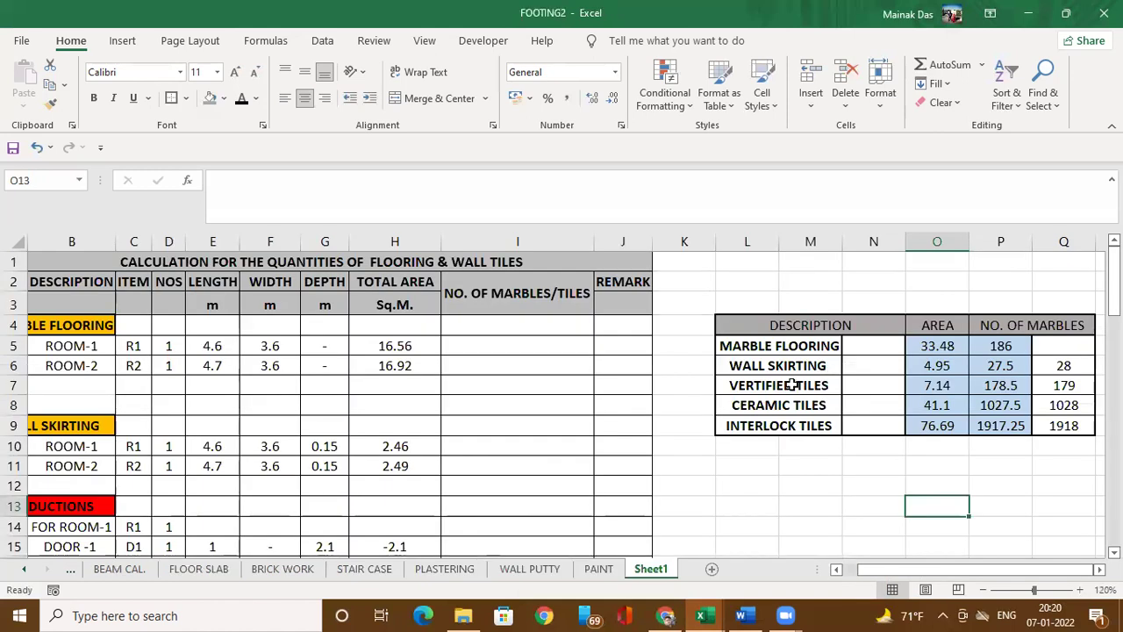
click(956, 388)
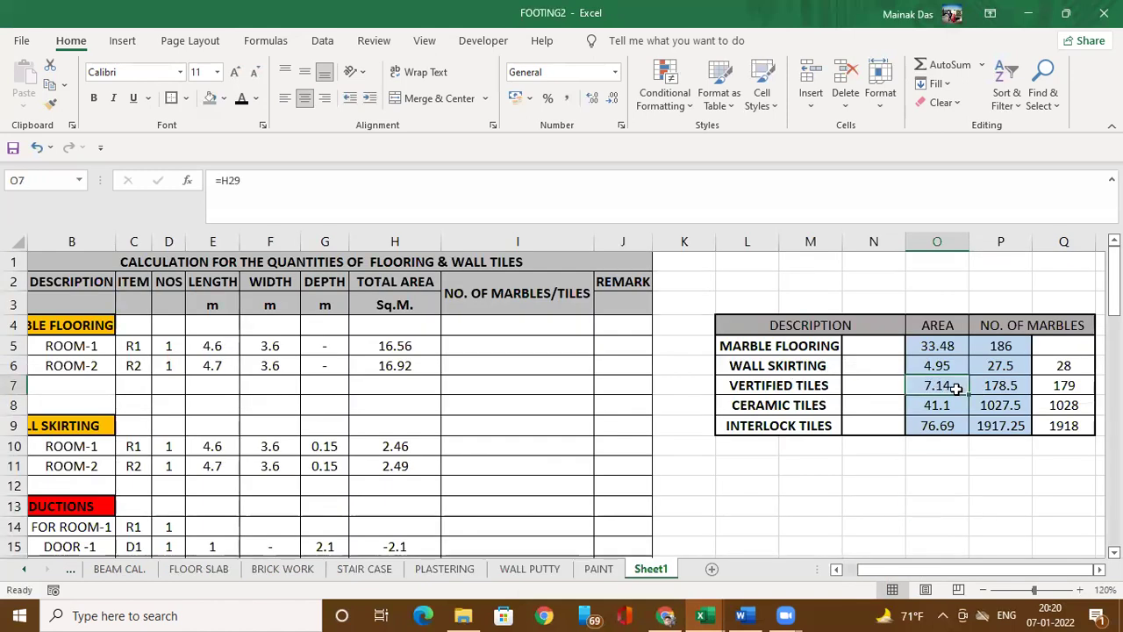
click(945, 430)
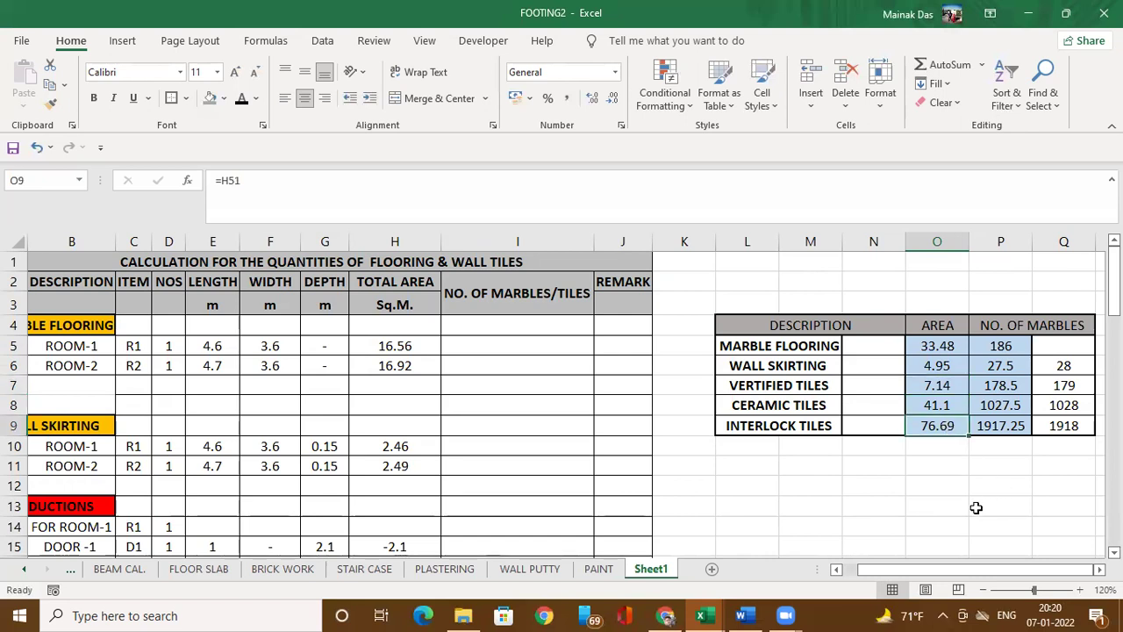
mouse_move(715, 614)
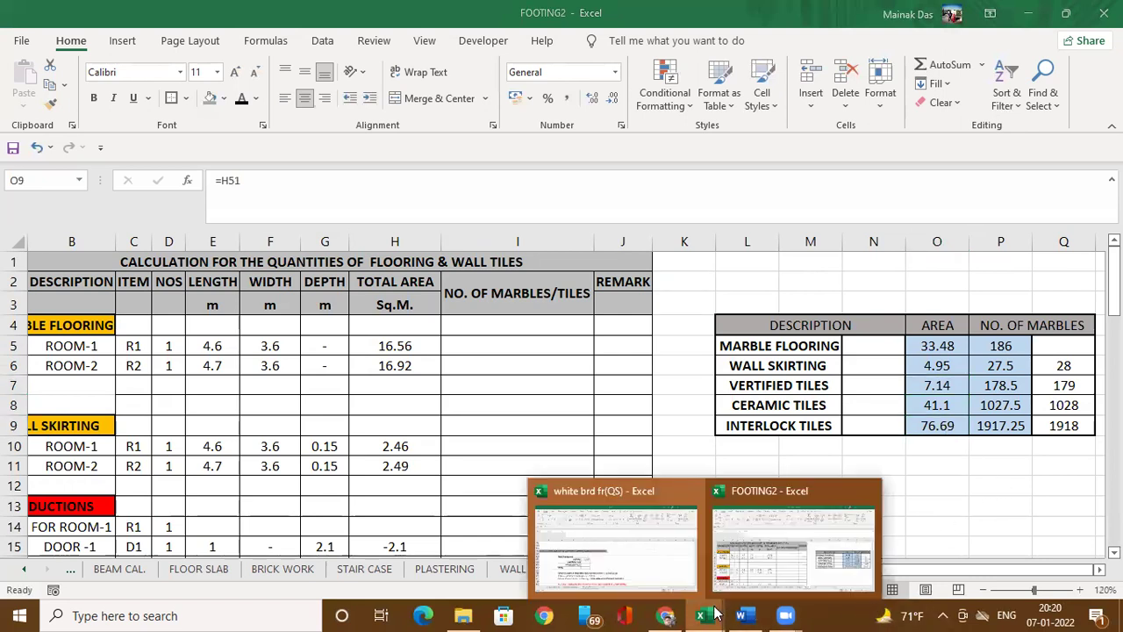
click(643, 551)
text(7.14)
key(Return)
Enter 76.69 for interlock tiles in D499 and cross-check it against FOOTING2.
text(4)
key(BackSpace)
text(76.)
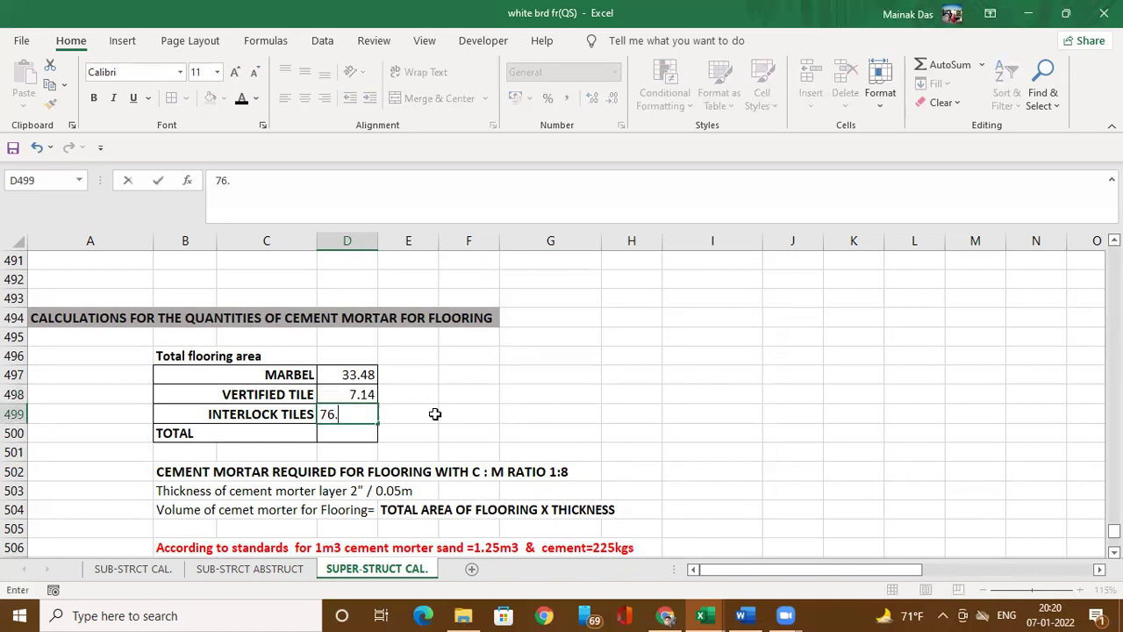
text(69)
key(Return)
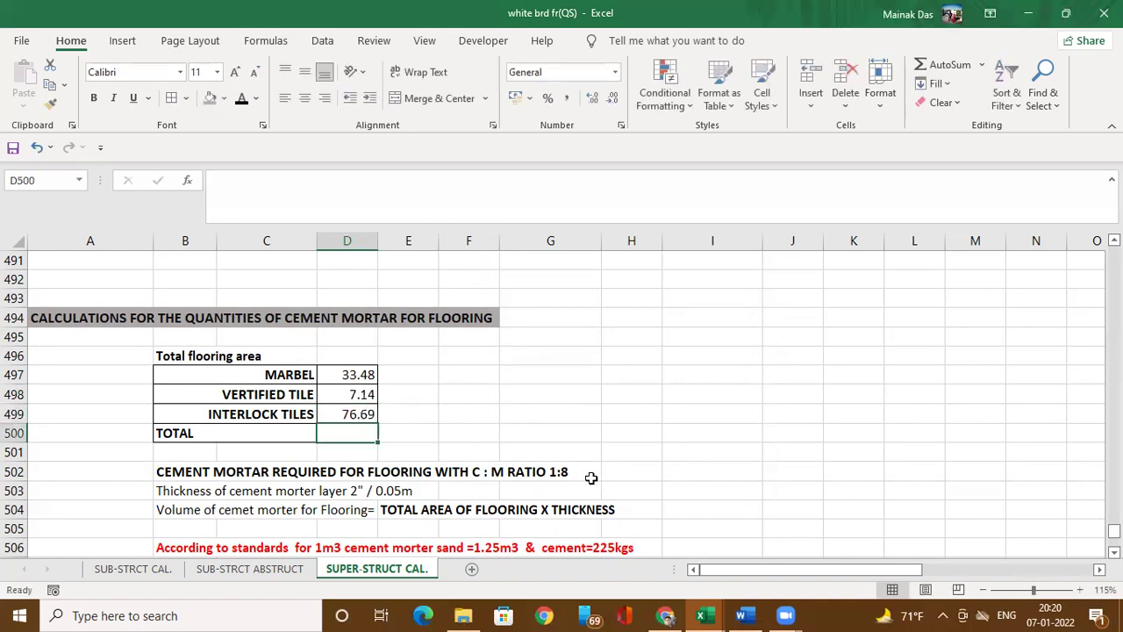
mouse_move(711, 615)
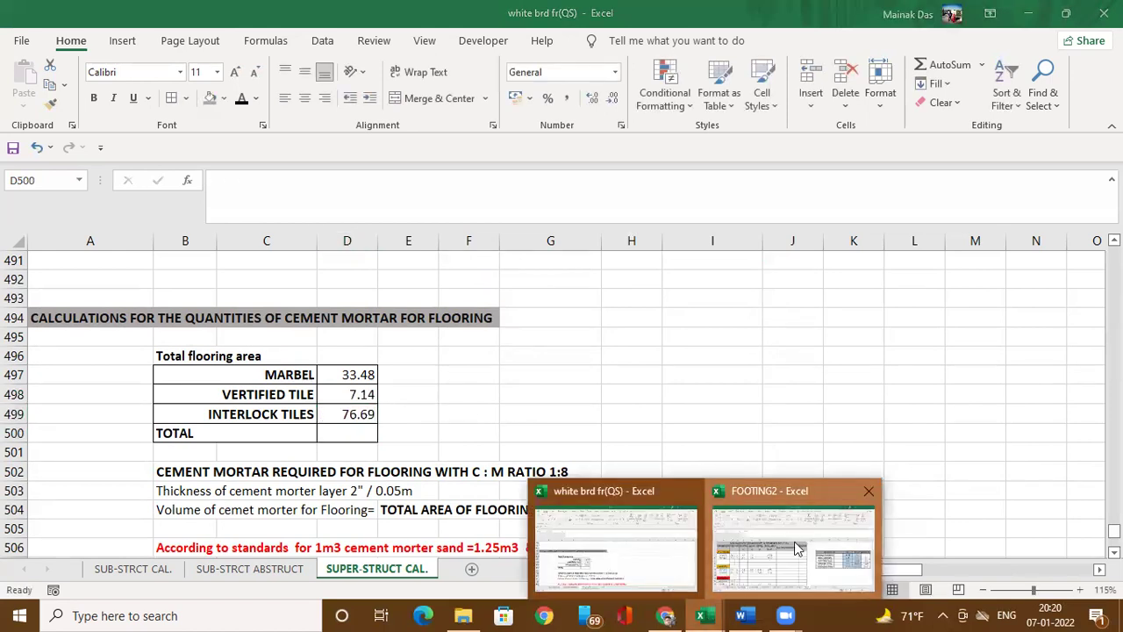
click(821, 527)
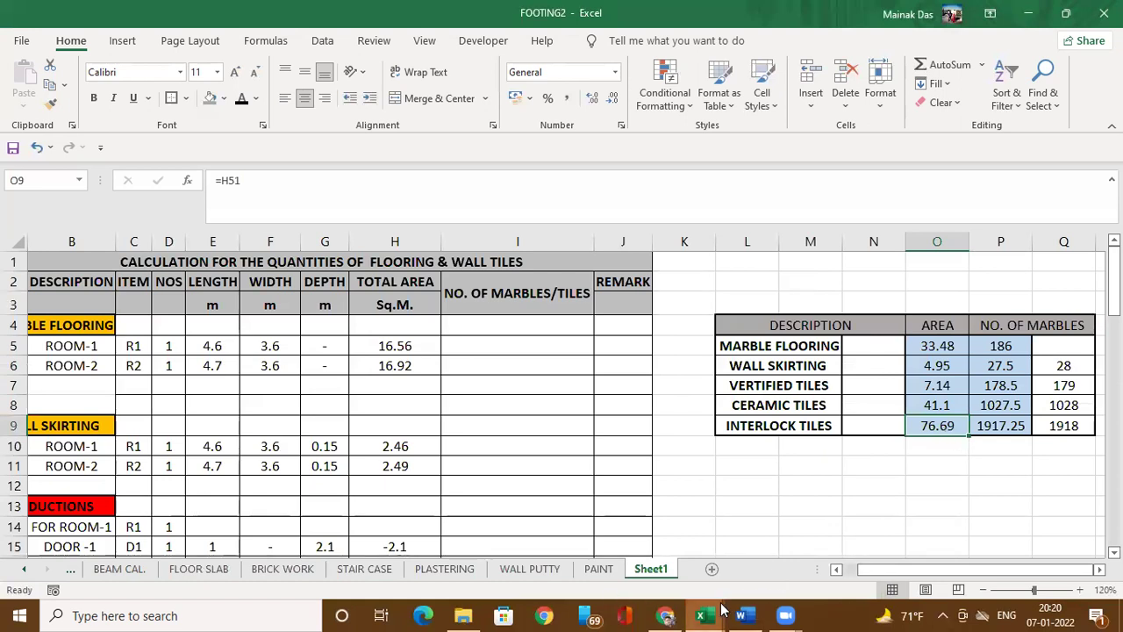
mouse_move(722, 609)
click(641, 539)
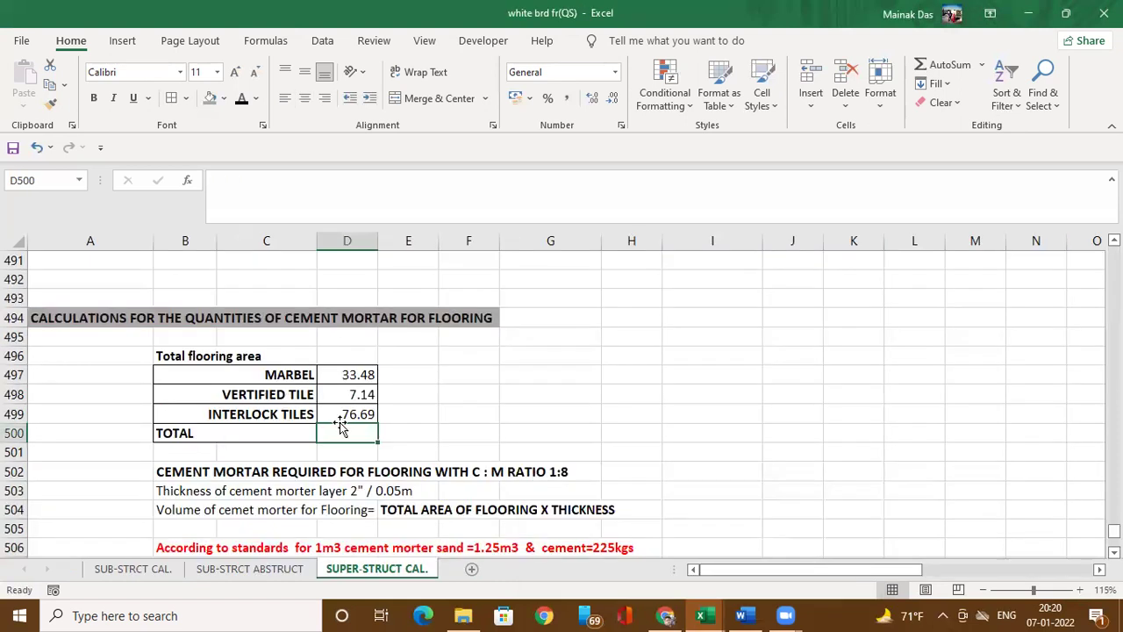
Enter =SUM(D497:D499) in D500 and confirm the 117.31 total.
text(=SI)
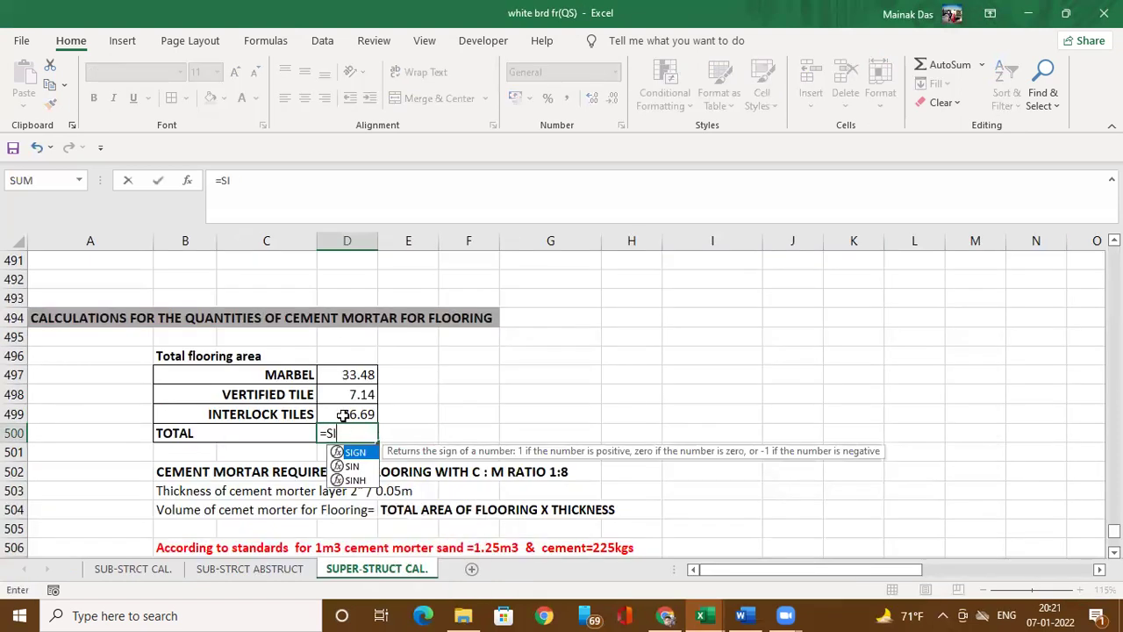
key(BackSpace)
text(UM()
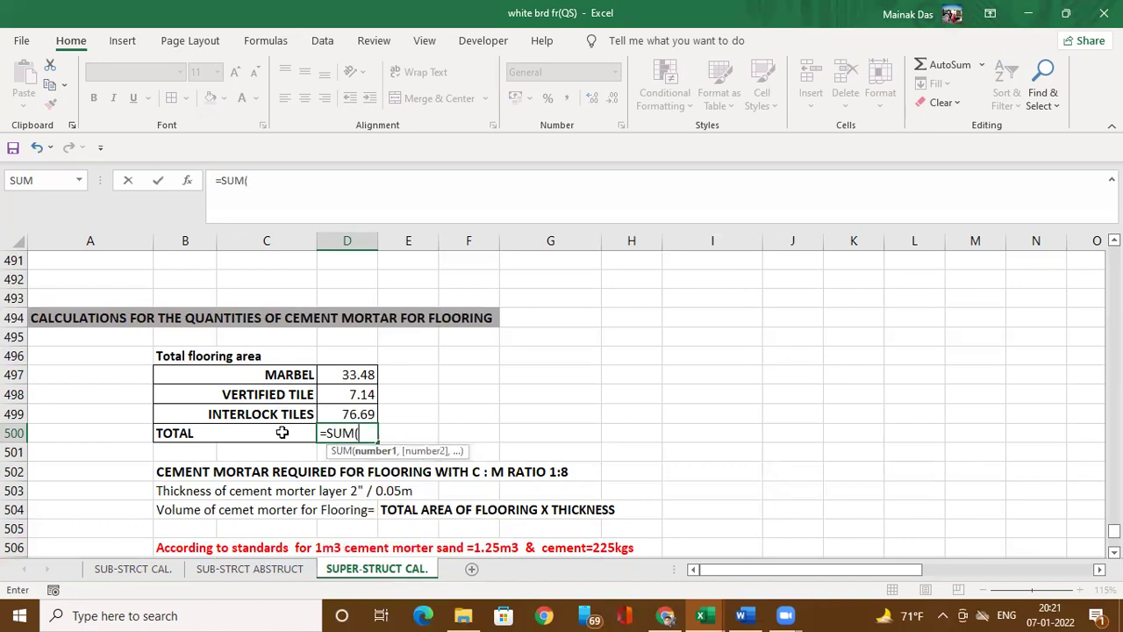
drag(365, 377, 364, 415)
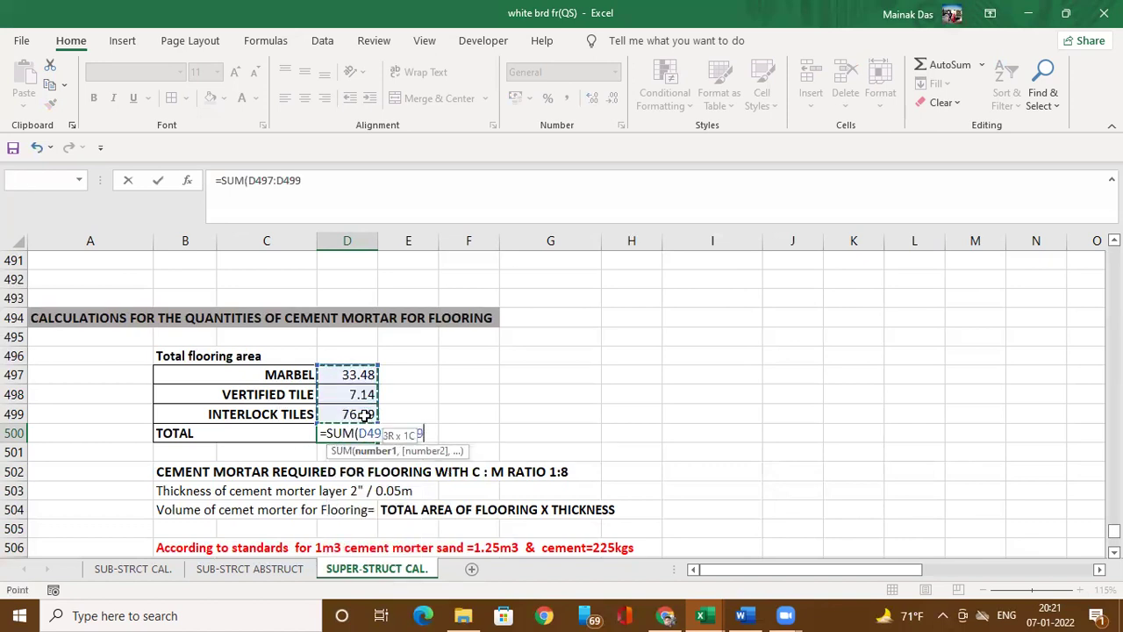
text())
key(Return)
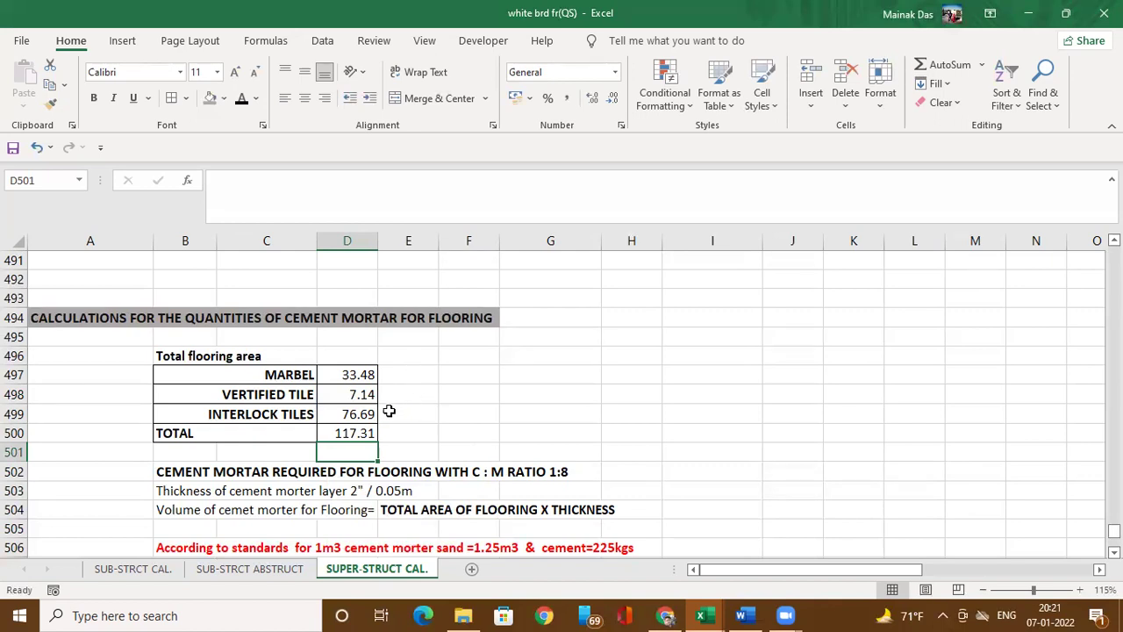
scroll(388, 412, down, 1)
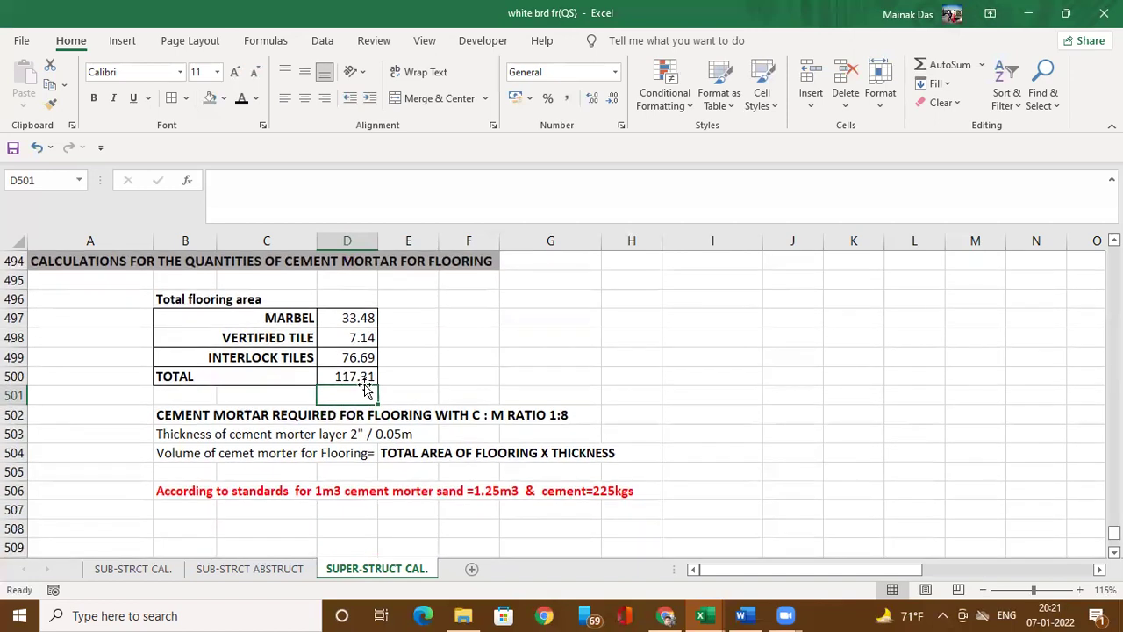
click(361, 375)
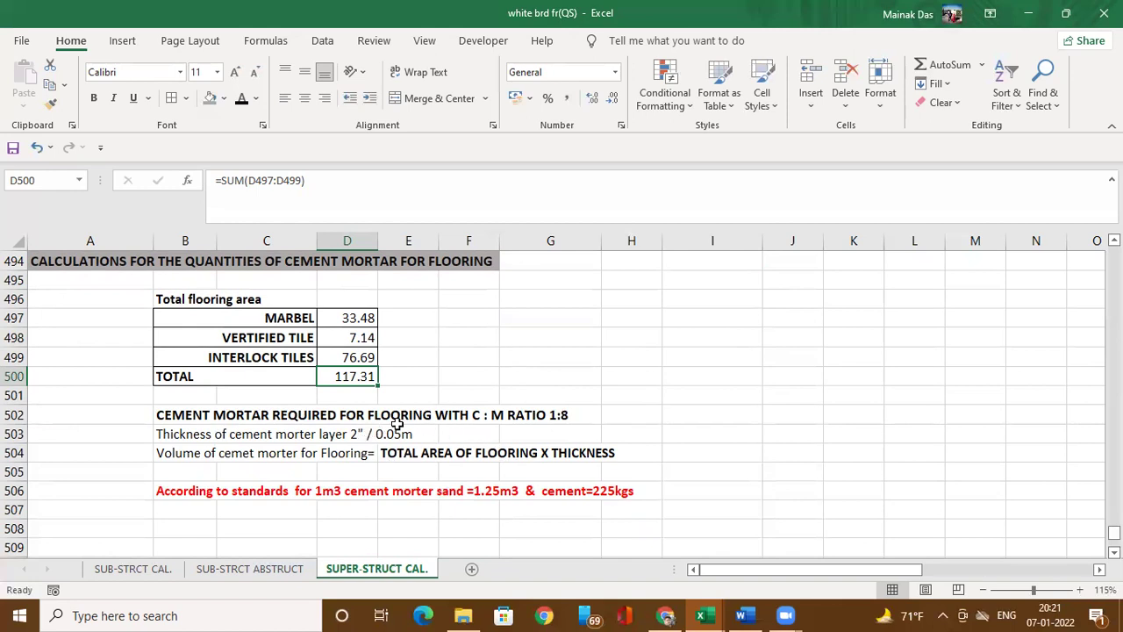
scroll(435, 424, up, 1)
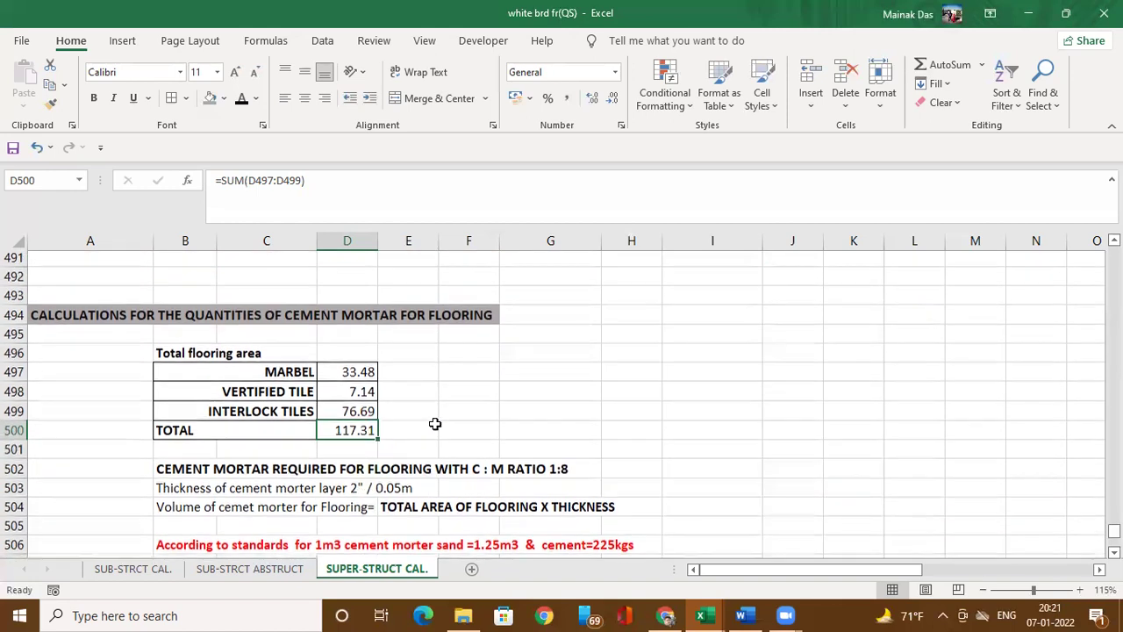
scroll(434, 423, down, 2)
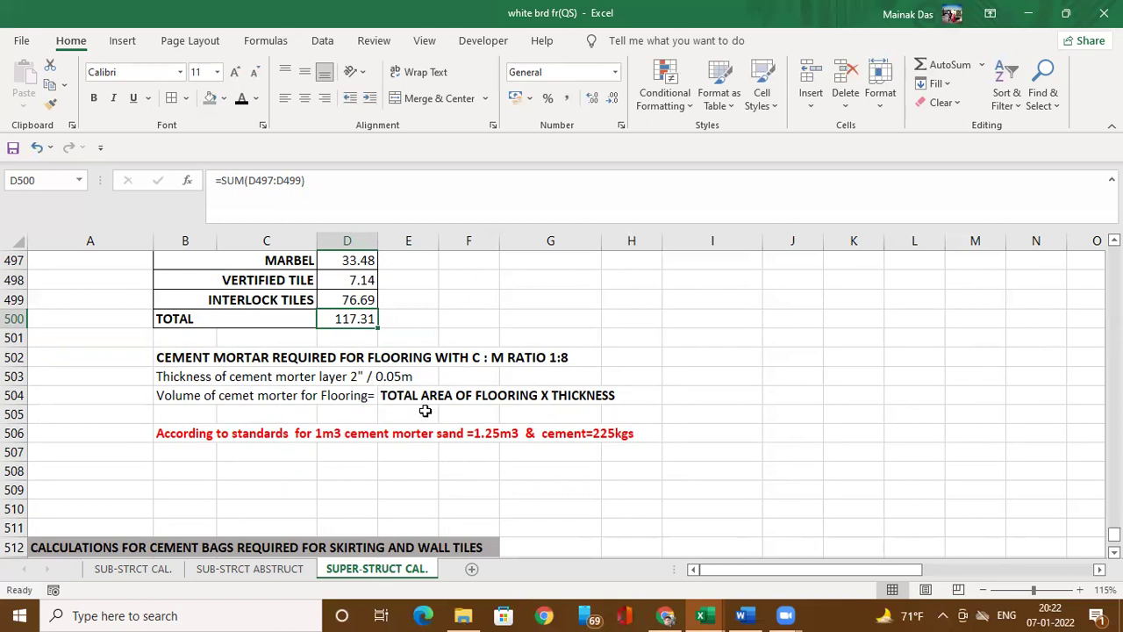
Enter =117.31*0.05 in E505 for a mortar volume of 5.8655.
click(396, 415)
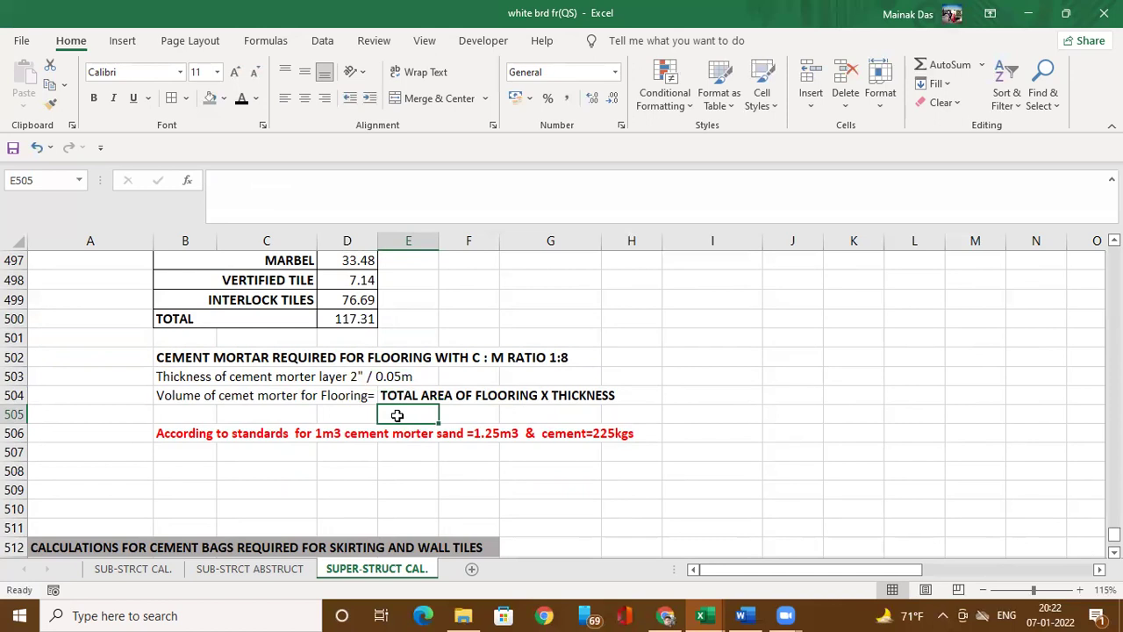
text(=)
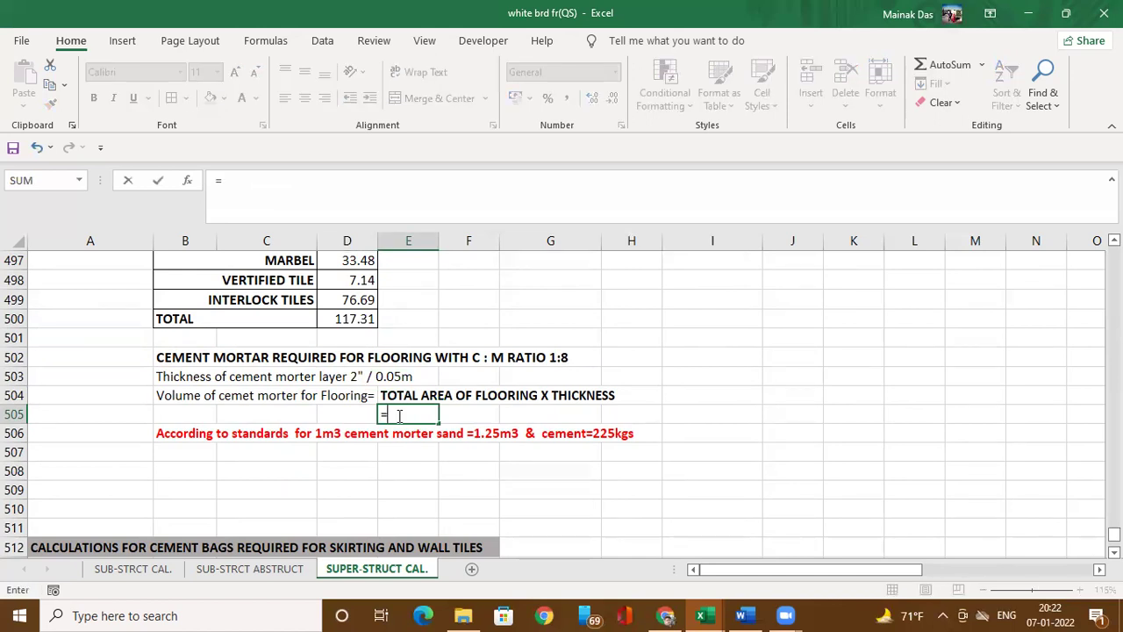
text(117.31*)
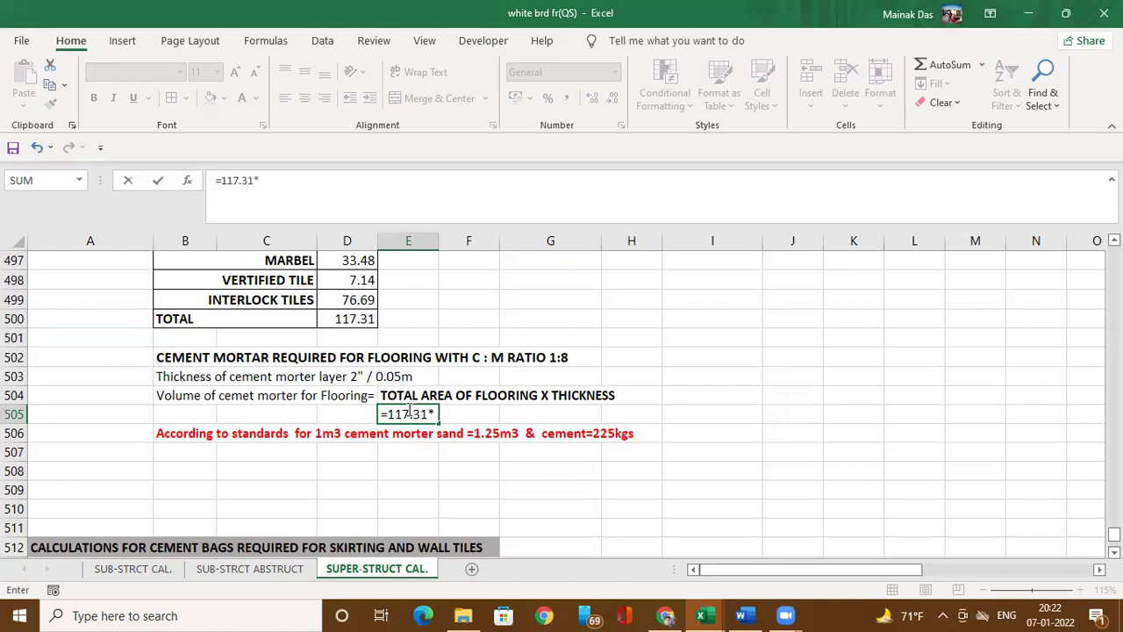
text(0.05)
key(Return)
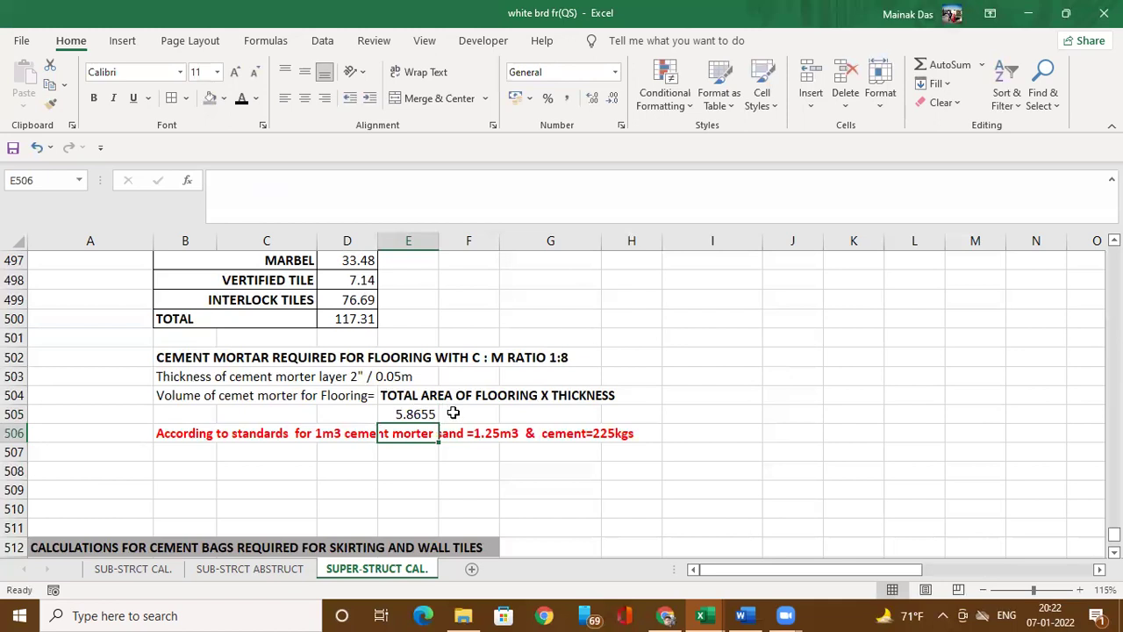
Label the volume m3 in F505 and make 5.8655 bold.
click(453, 412)
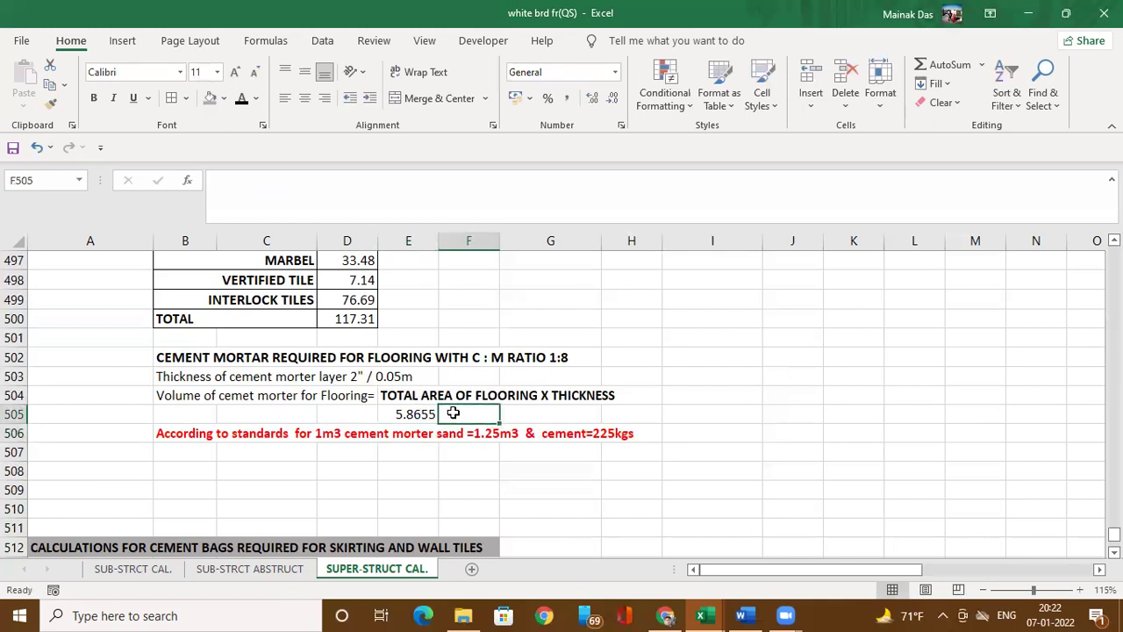
text(m3)
key(Return)
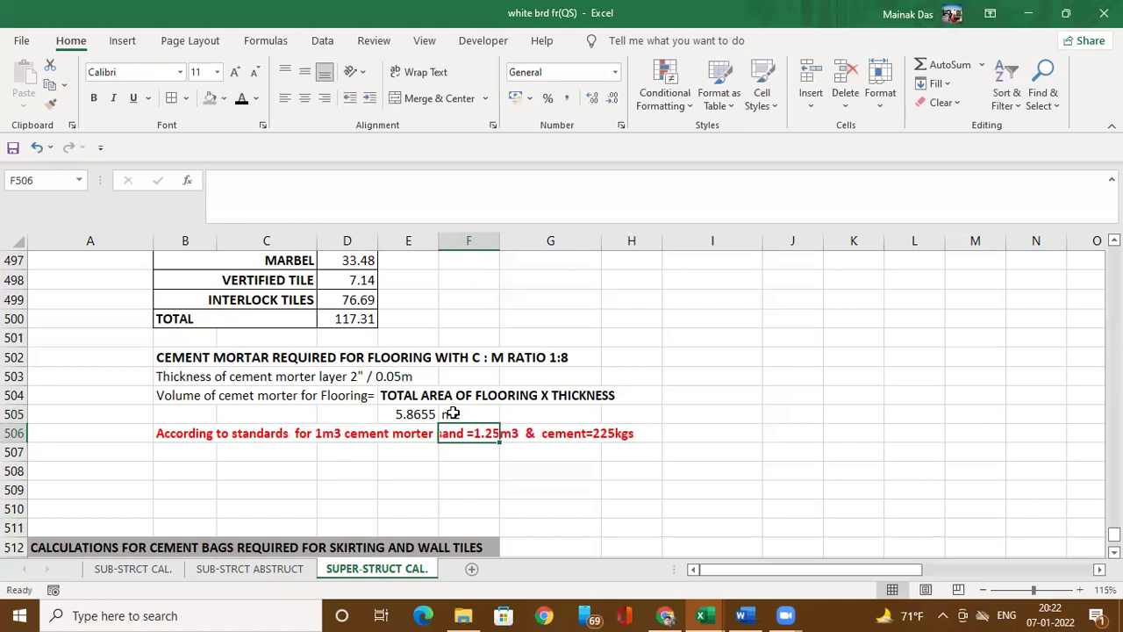
click(452, 414)
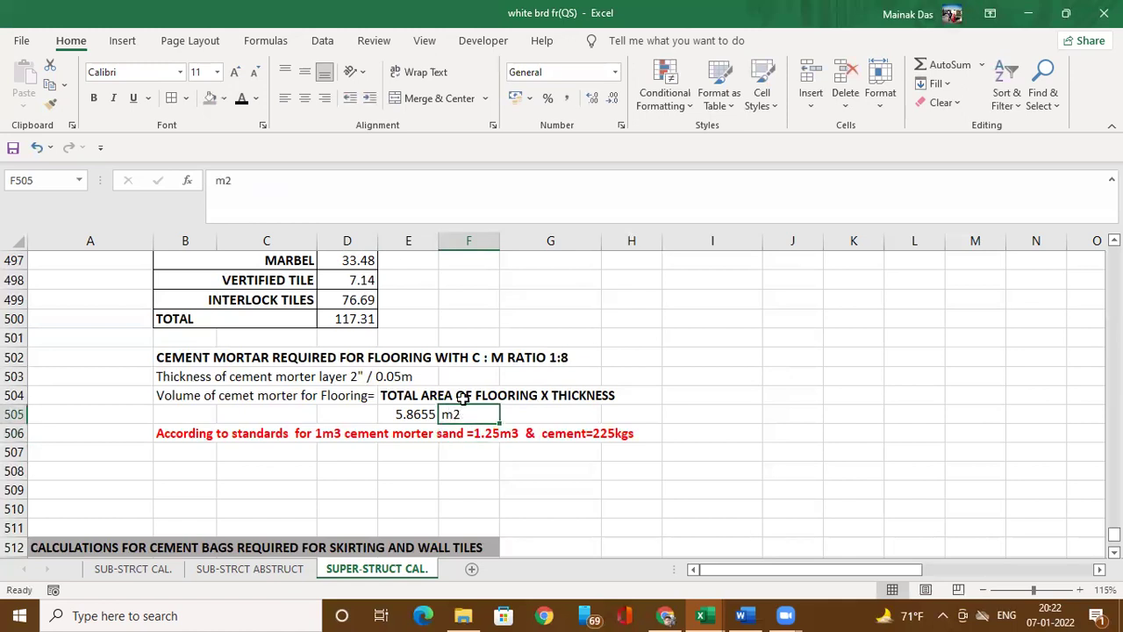
text(m3)
key(Return)
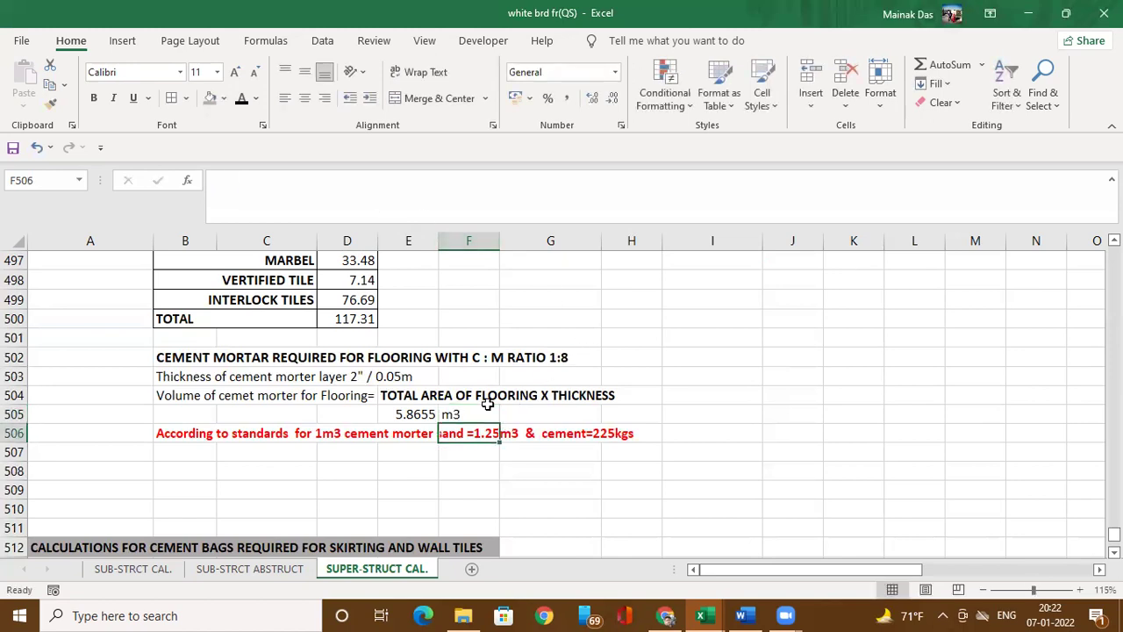
click(408, 416)
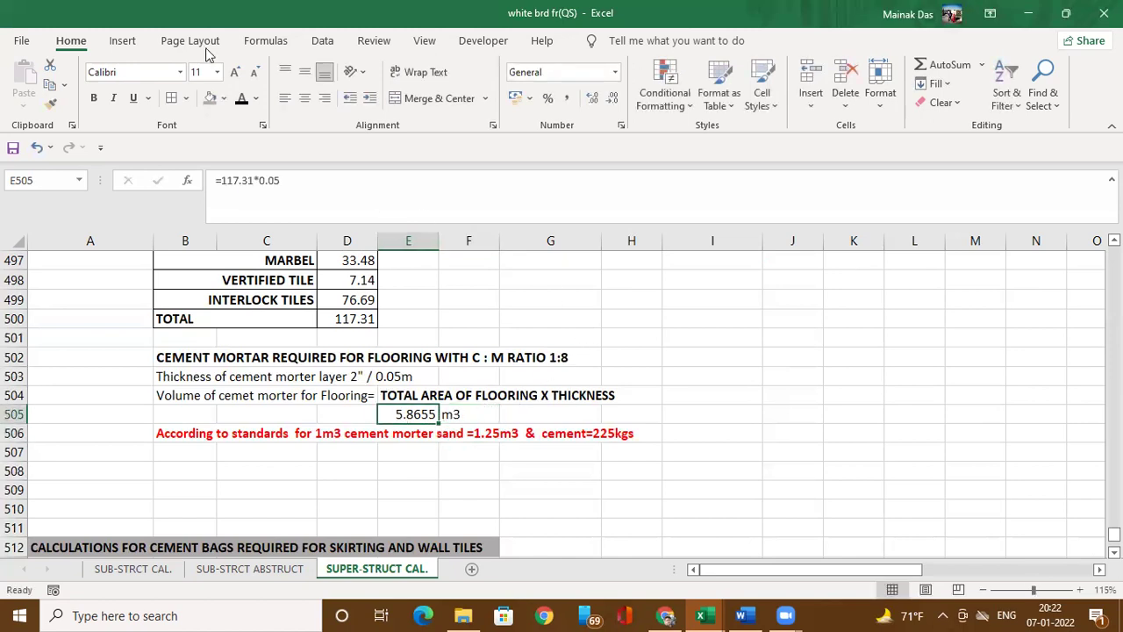
click(94, 99)
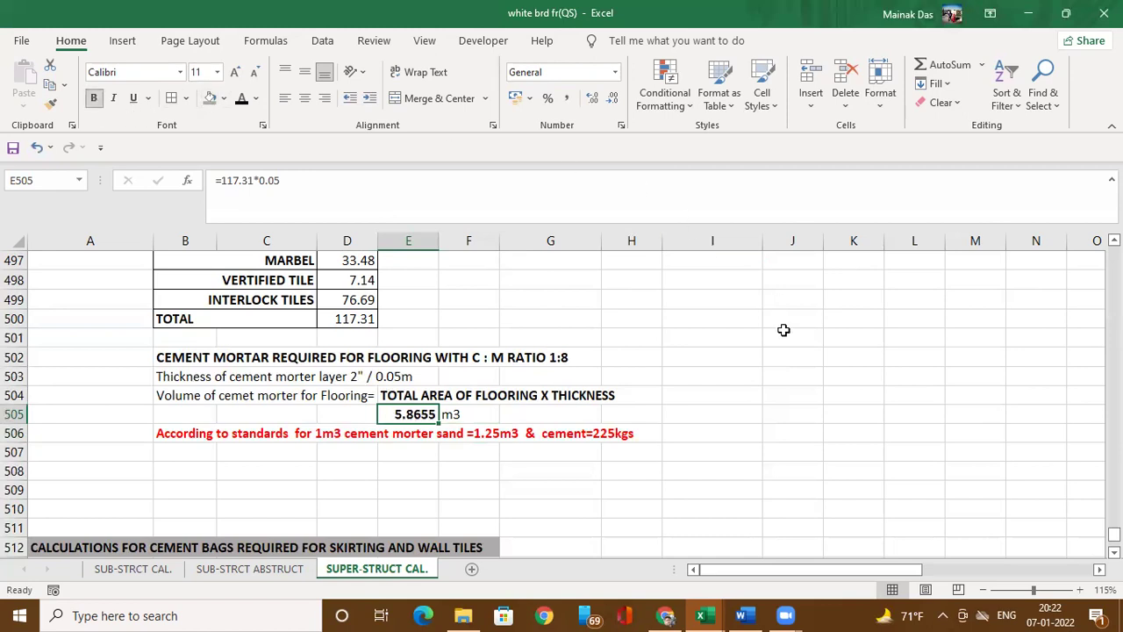
click(787, 357)
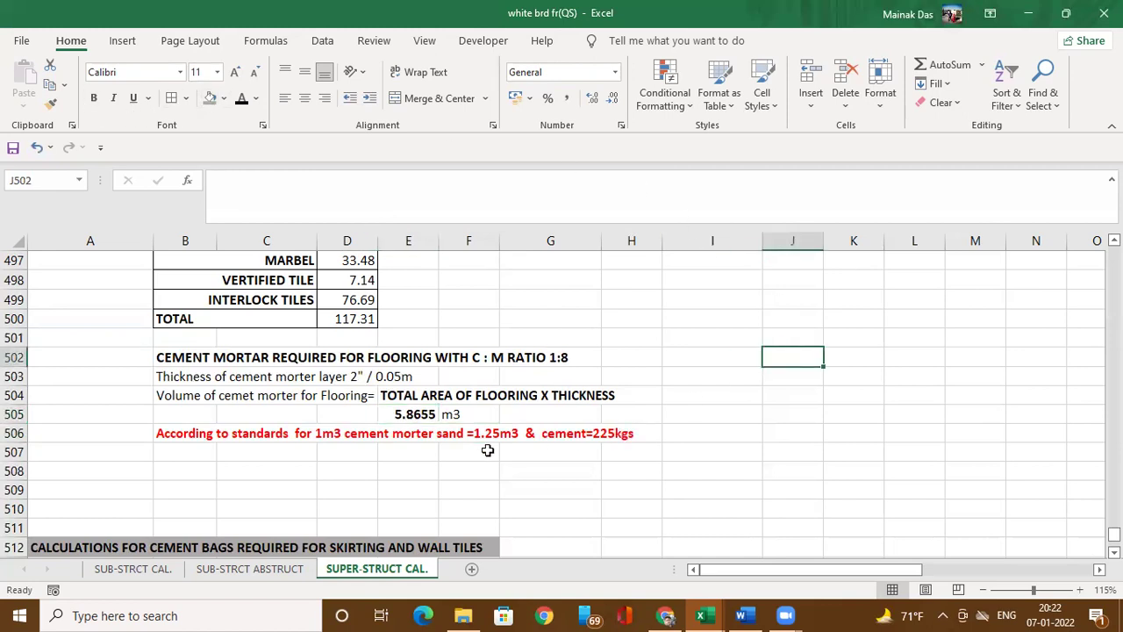
Review the E505 formula, then start typing 'sand for 5.865m3' in C508.
scroll(488, 450, down, 1)
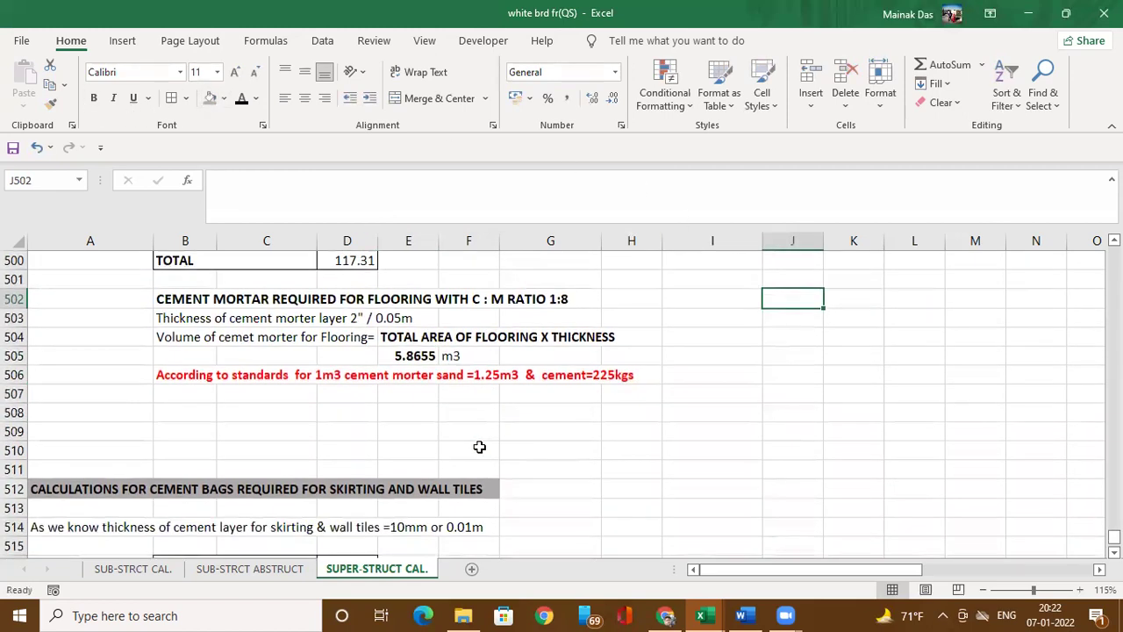
click(403, 355)
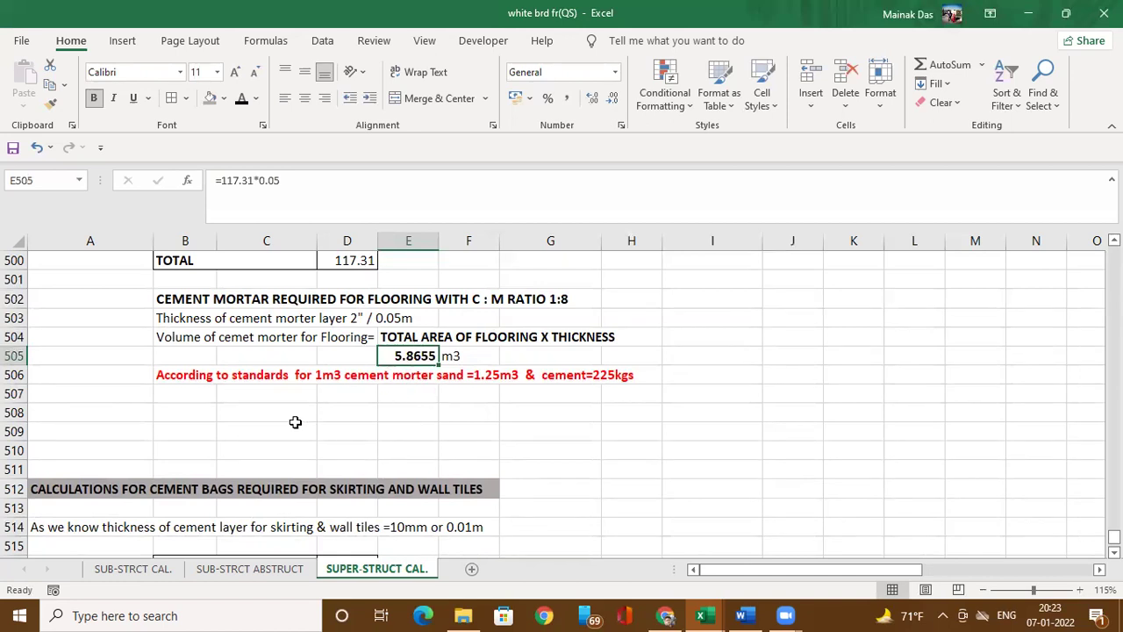
click(253, 413)
text(sand)
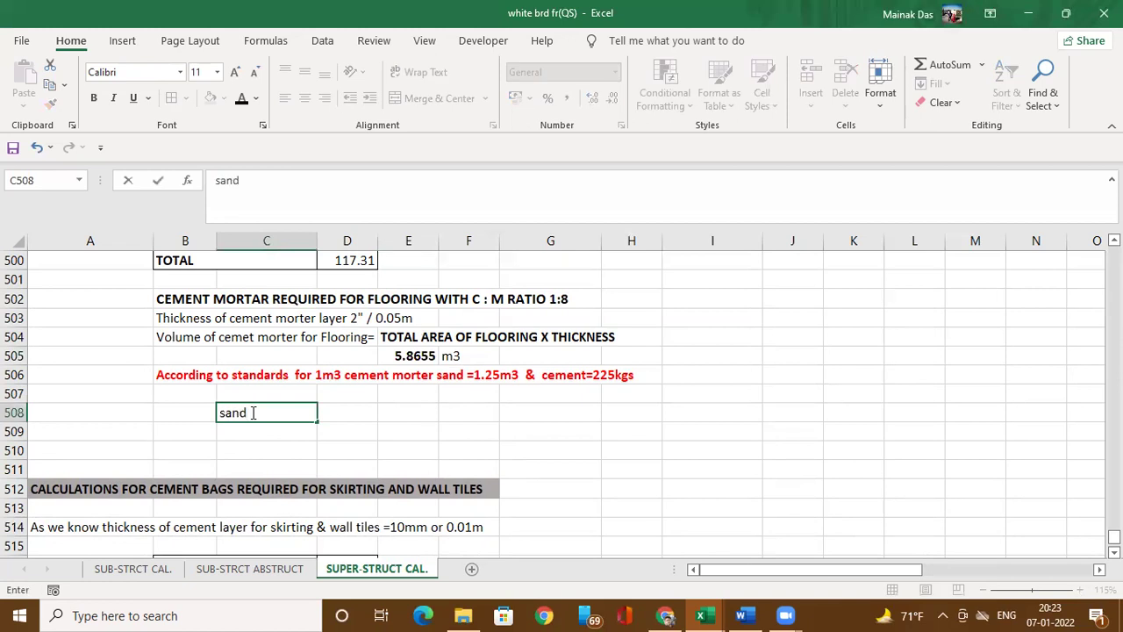
text( for 5.865m3)
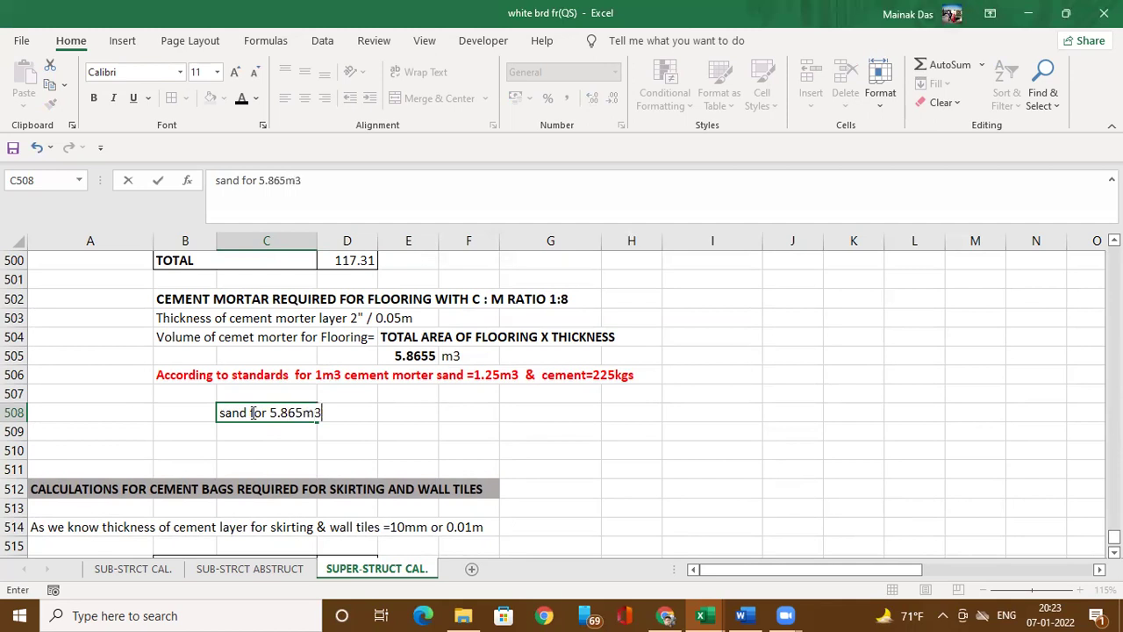
Commit the sand label, enter =5.86*1.25 (7.325) in D508, and add unit m3 beside it.
key(Return)
click(251, 413)
key(Right)
text(=)
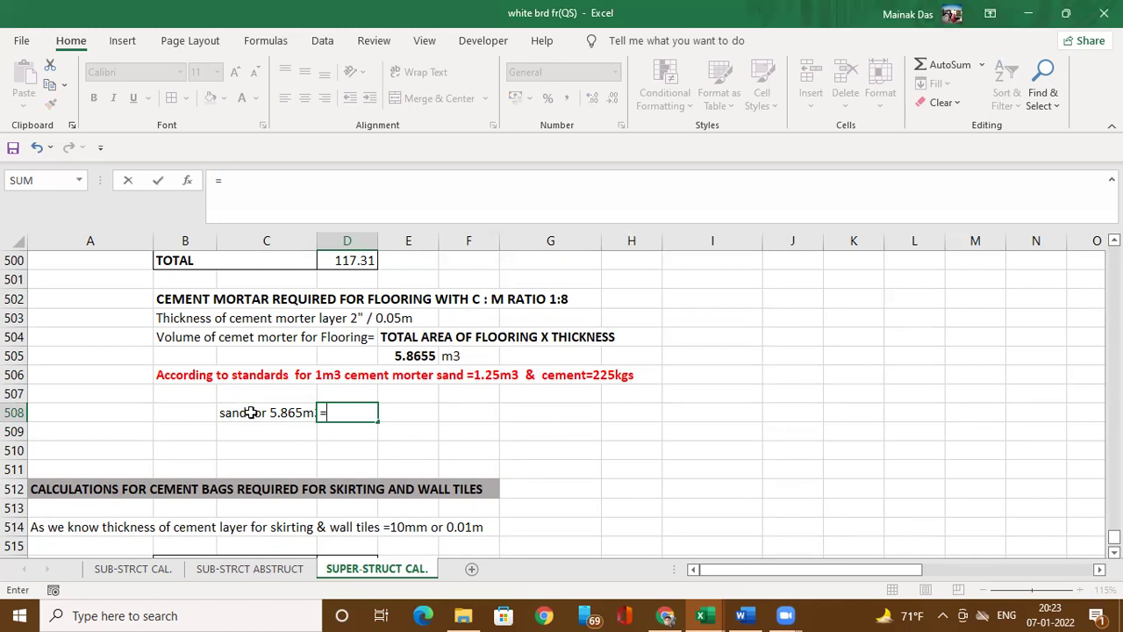
text(5.86*)
text(1.25)
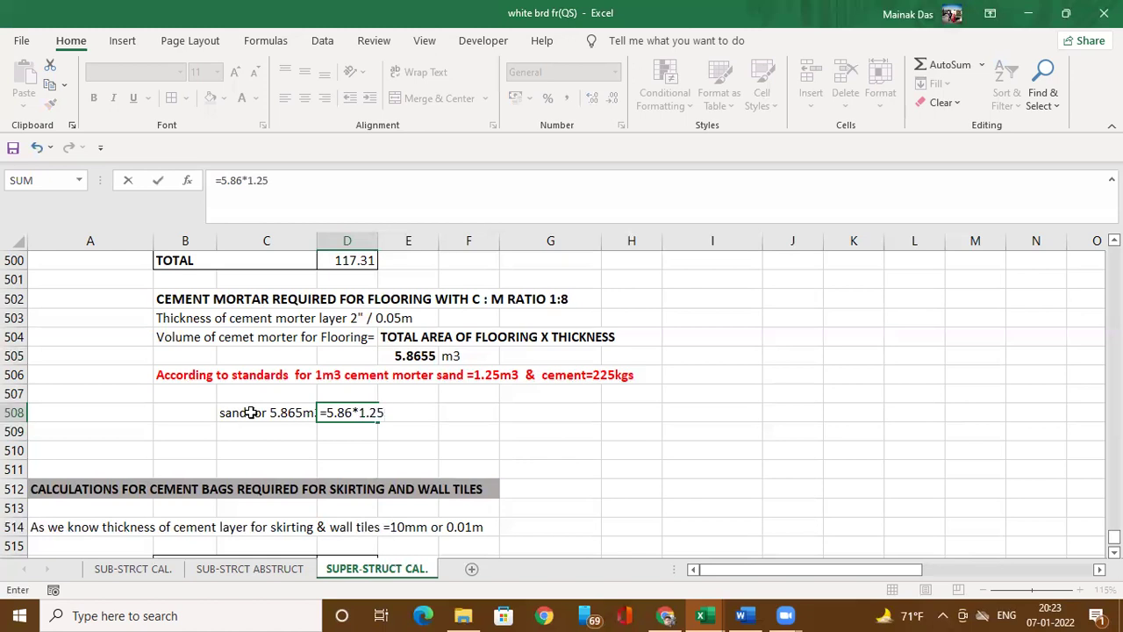
key(Return)
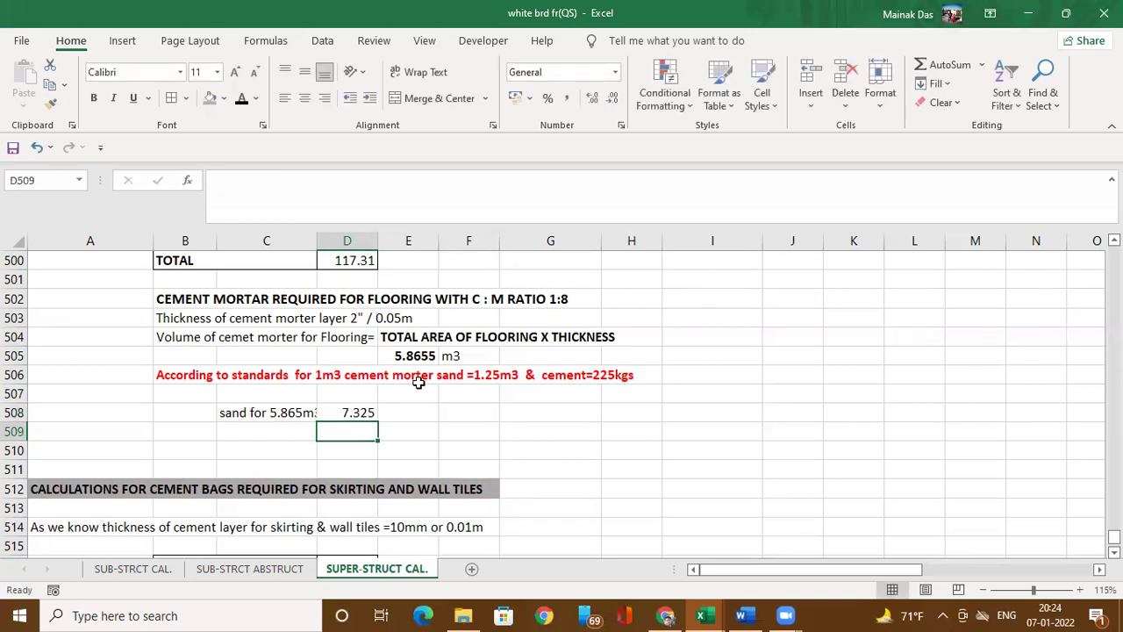
click(408, 411)
text(m3)
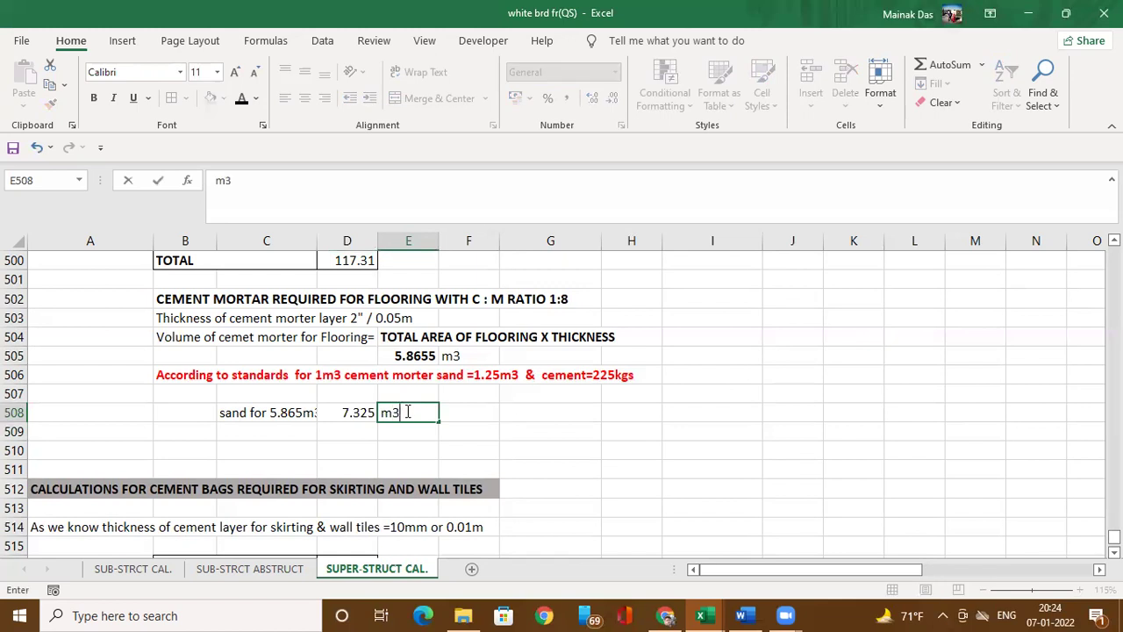
key(Return)
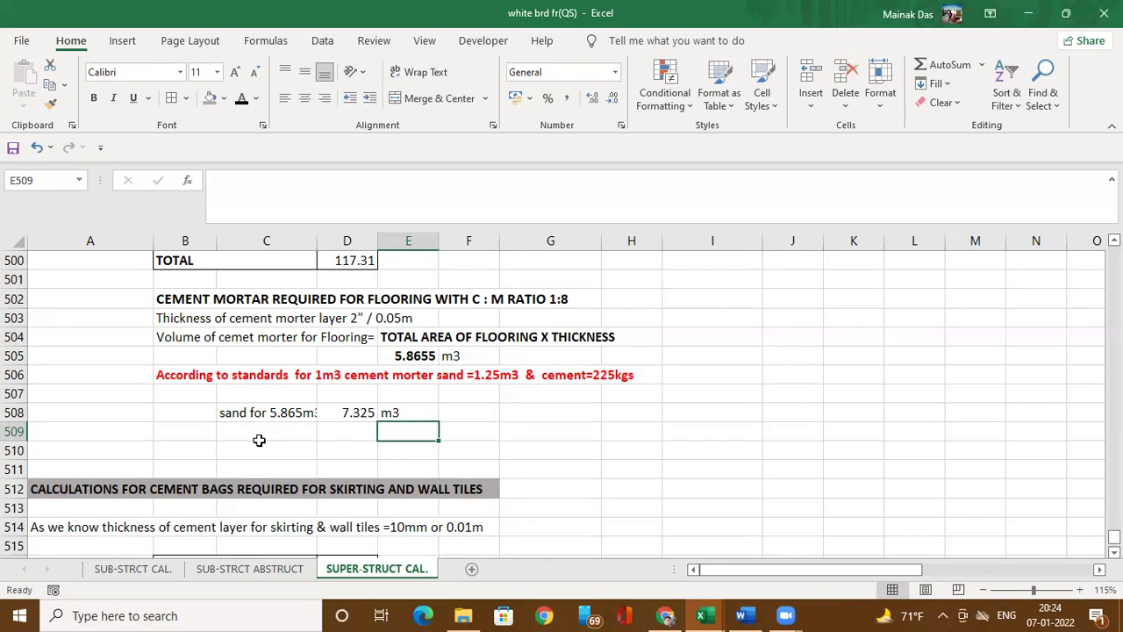
Label row 509 'cement for 5.865m3'.
click(259, 440)
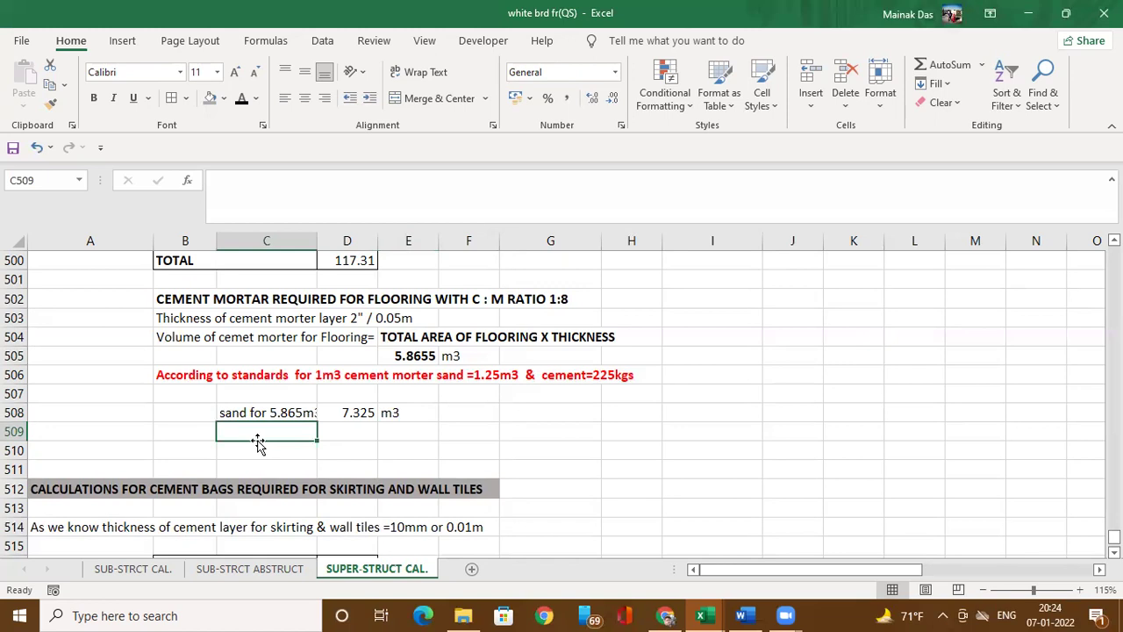
text(cement for)
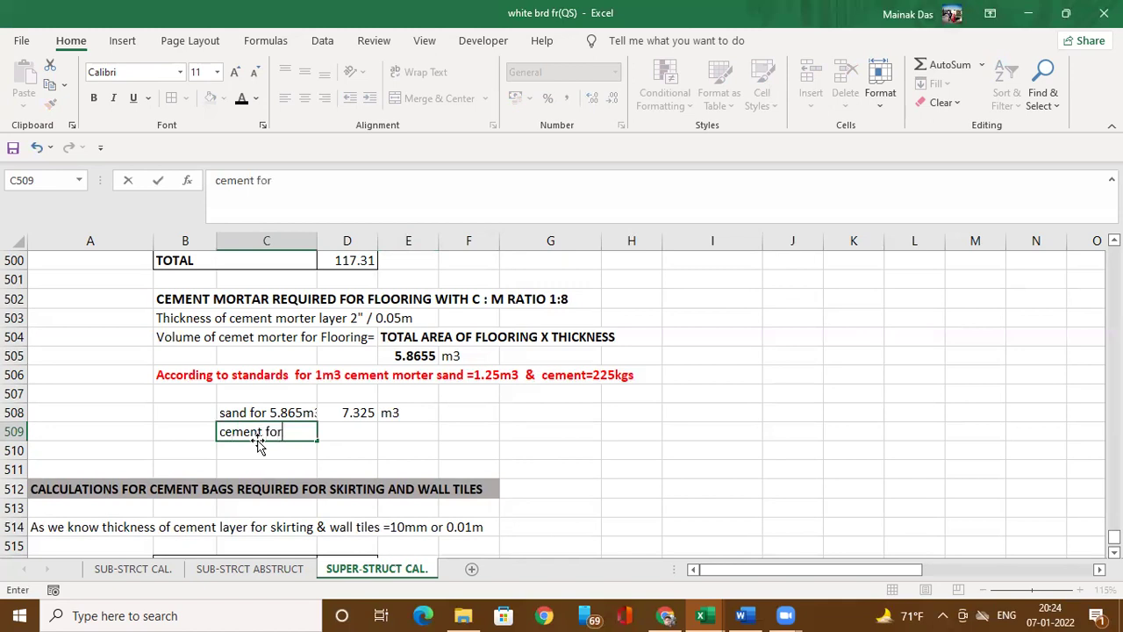
text( 5.865)
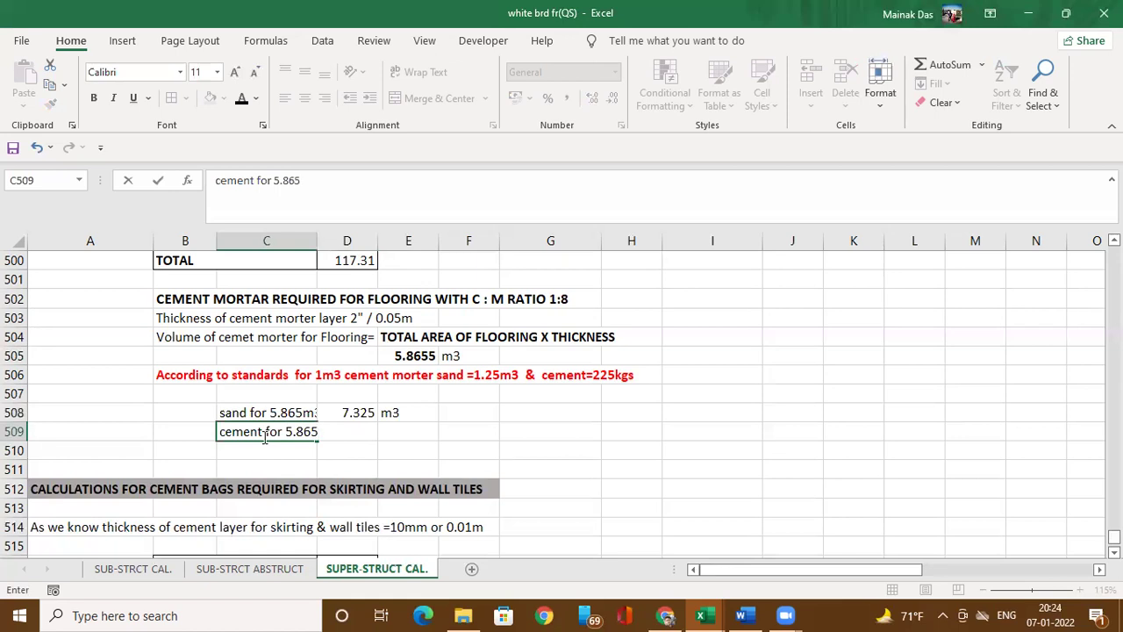
text(m3)
key(Return)
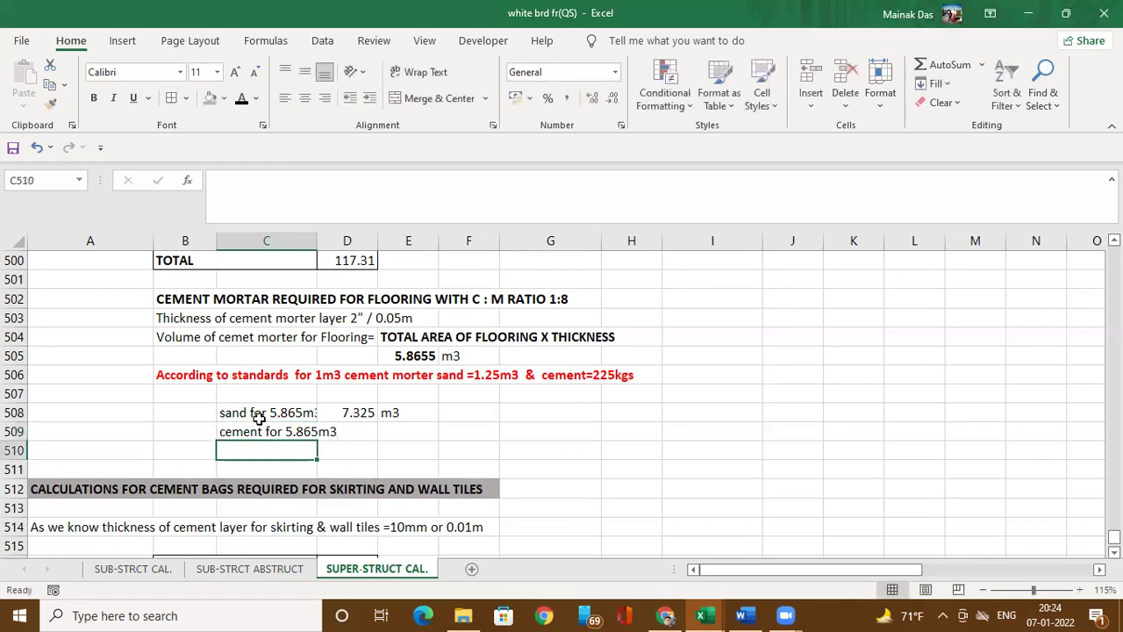
Enter =5.86*225 in E509 to get 1318.5 kg of cement.
click(383, 431)
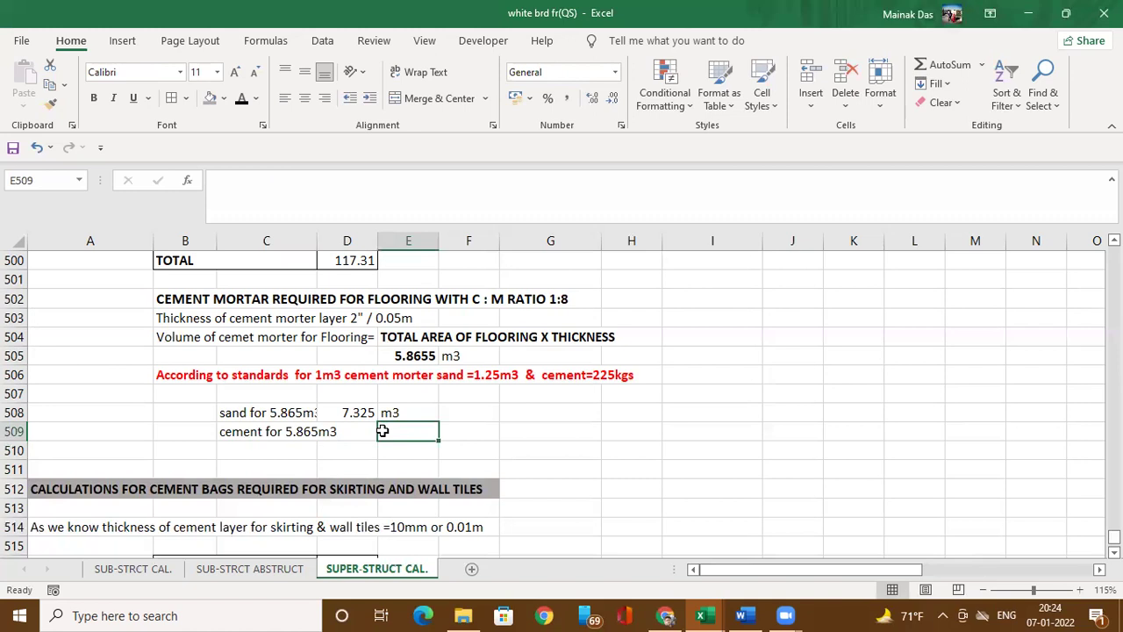
text(5)
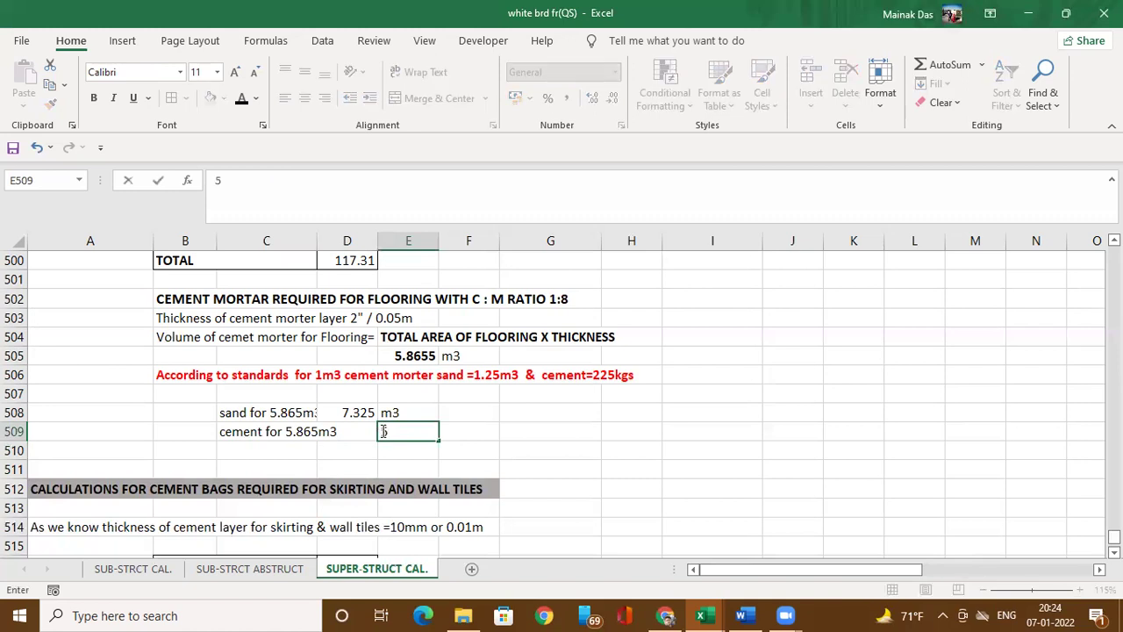
key(BackSpace)
text(=5.)
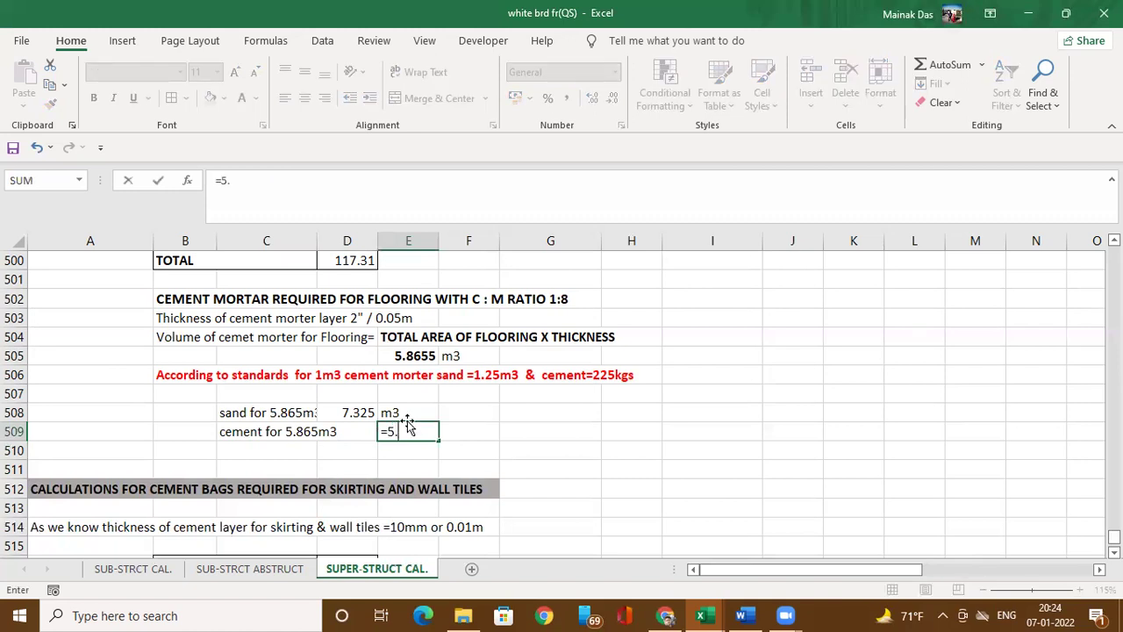
text(86)
text(*225)
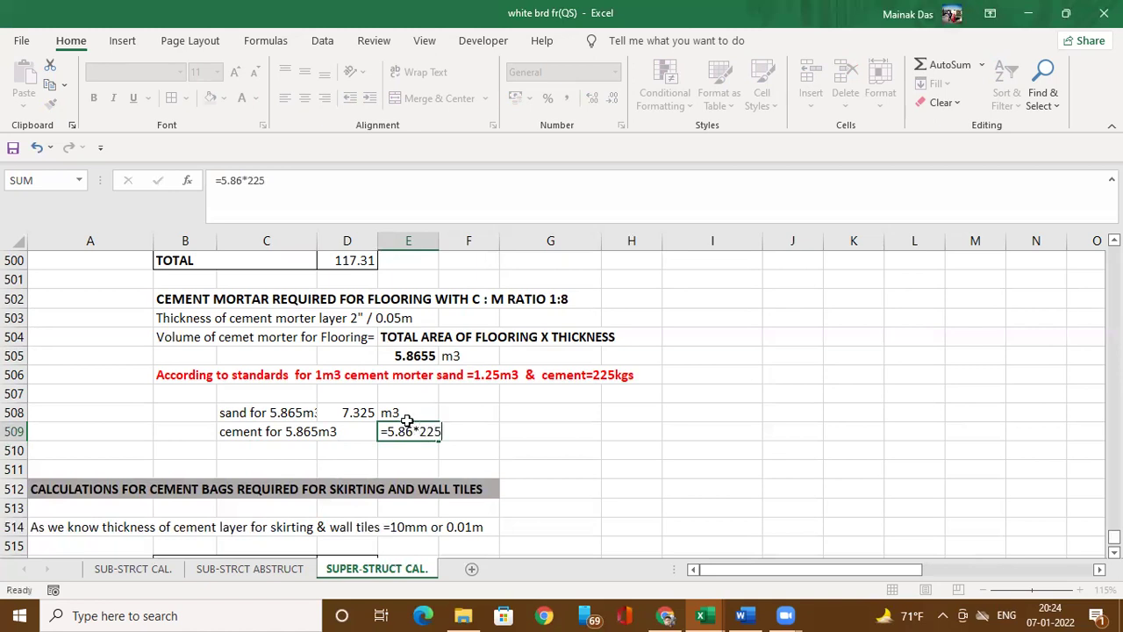
key(Return)
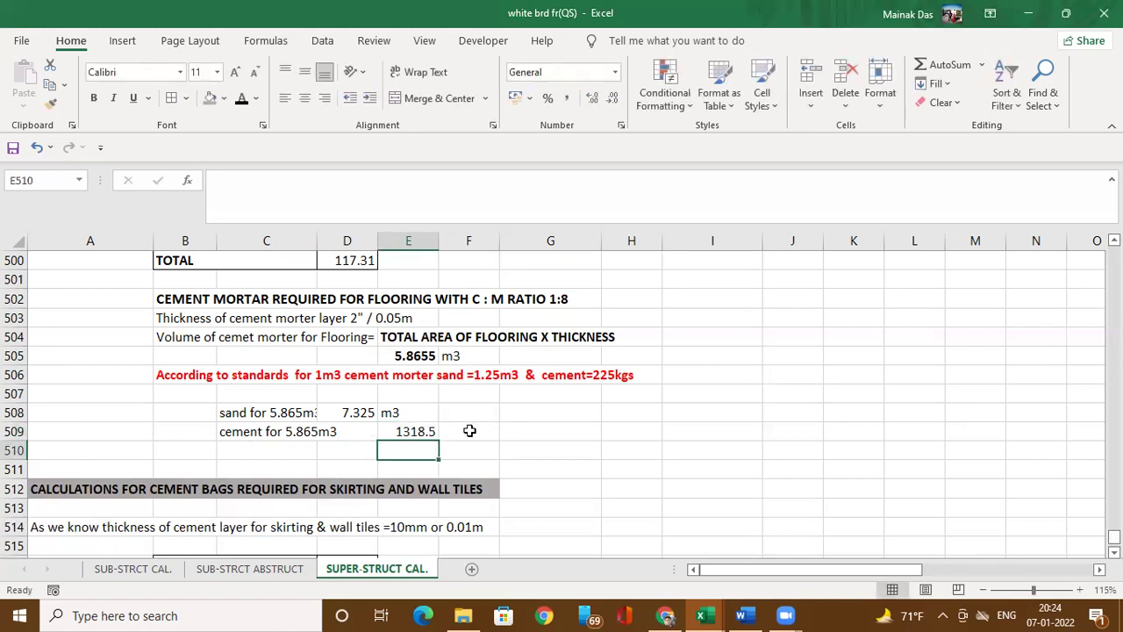
click(469, 431)
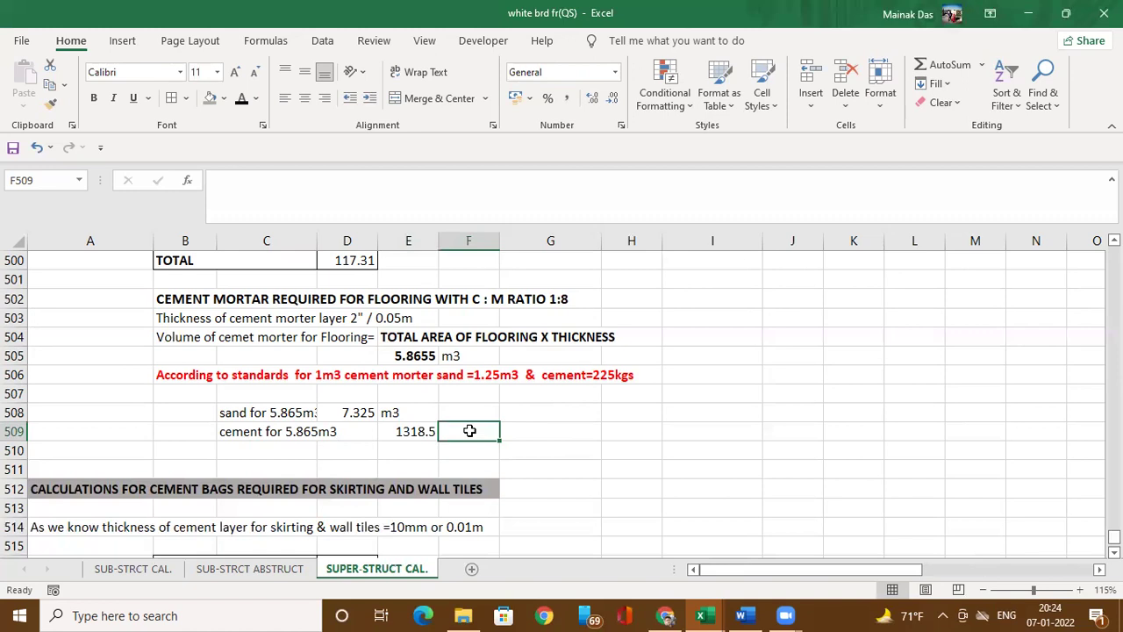
Enter =1318.5/50 in F509 (26.37 bags) and note 27bags in G509.
text(=)
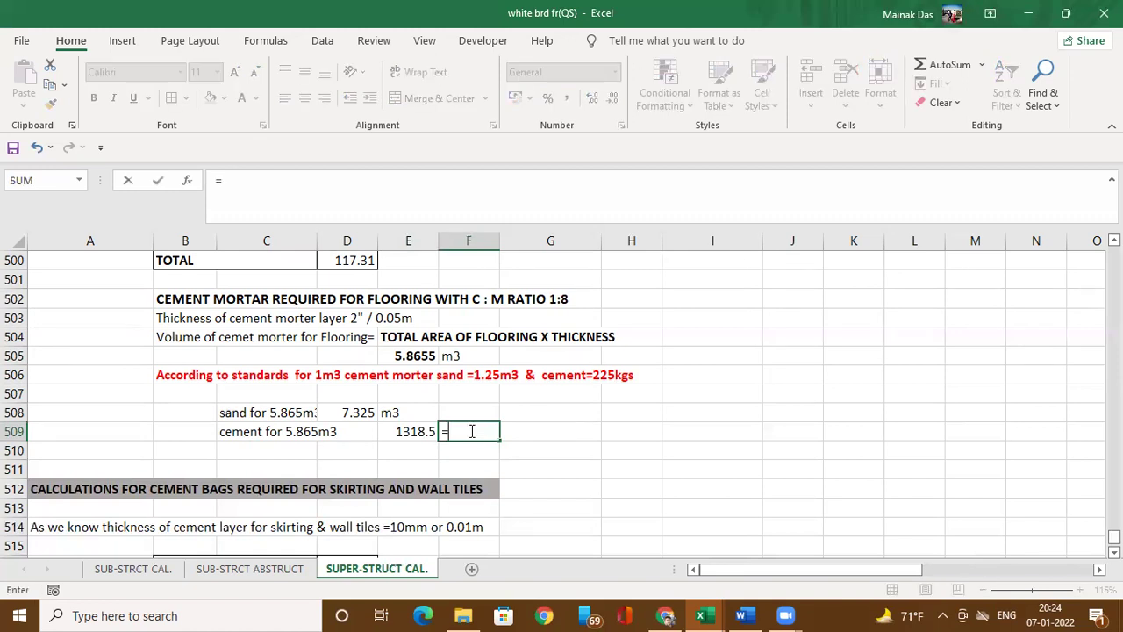
text(1318.5/50)
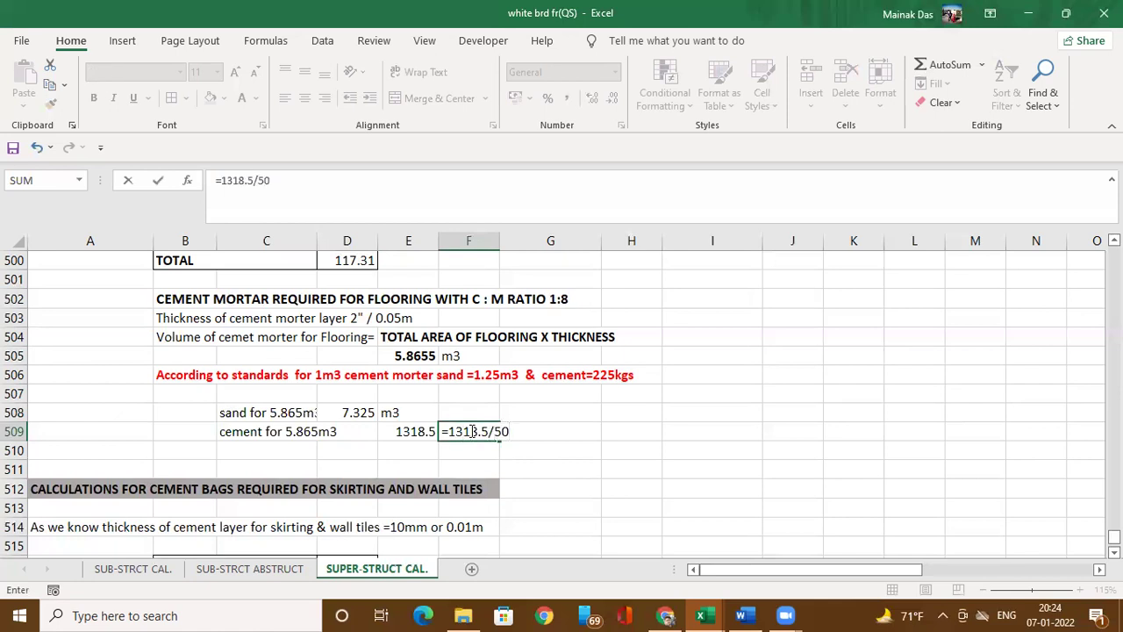
key(Return)
click(518, 427)
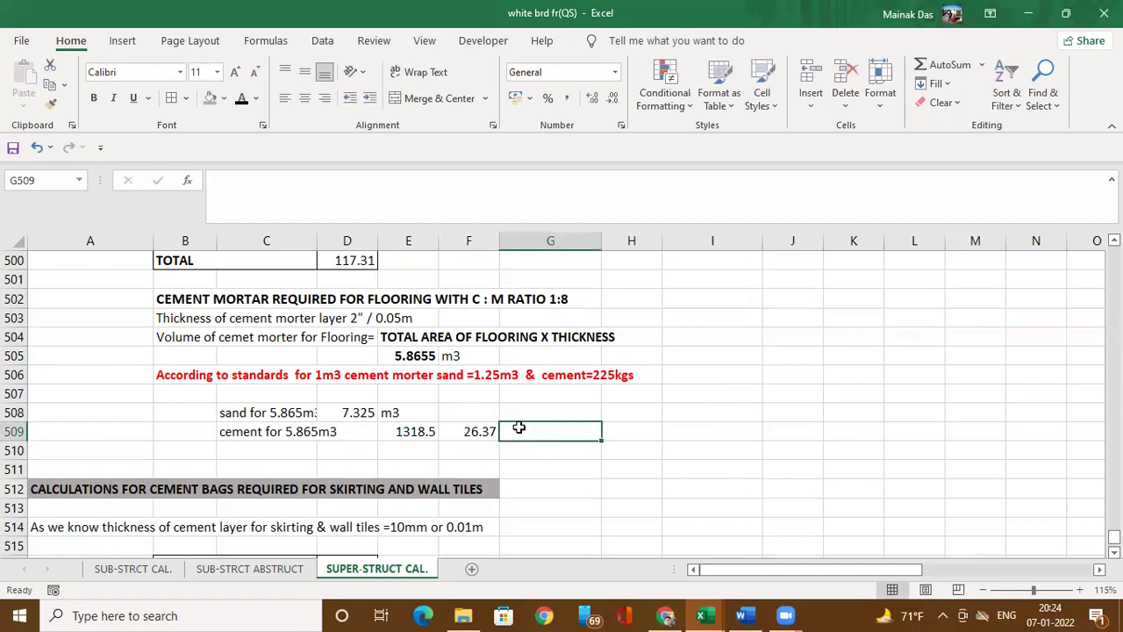
text(27)
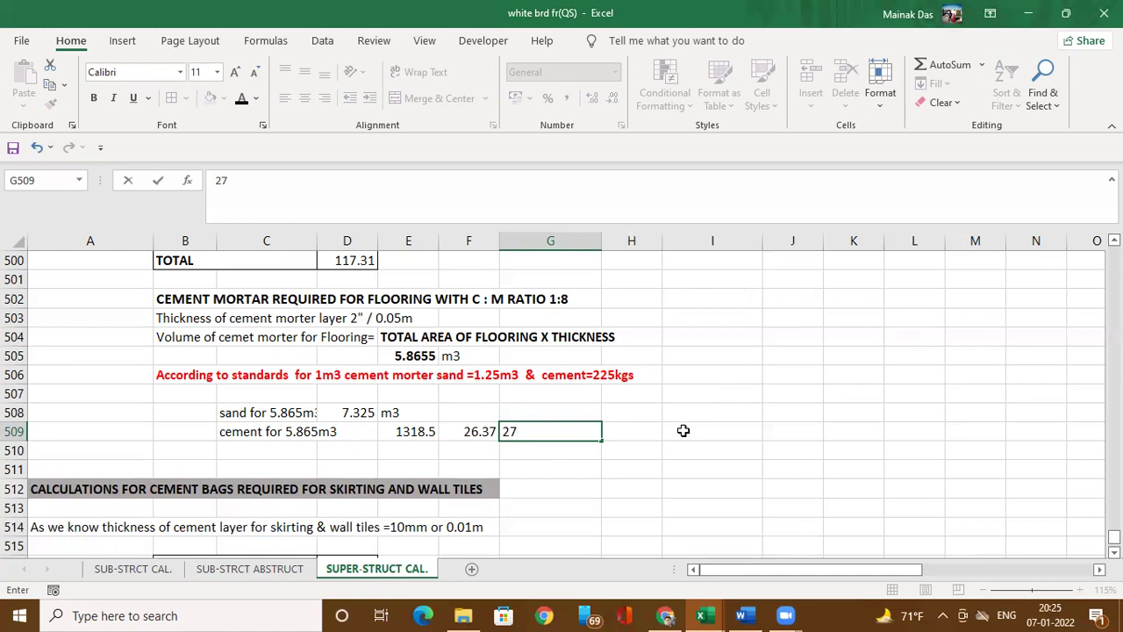
text(bags)
click(665, 410)
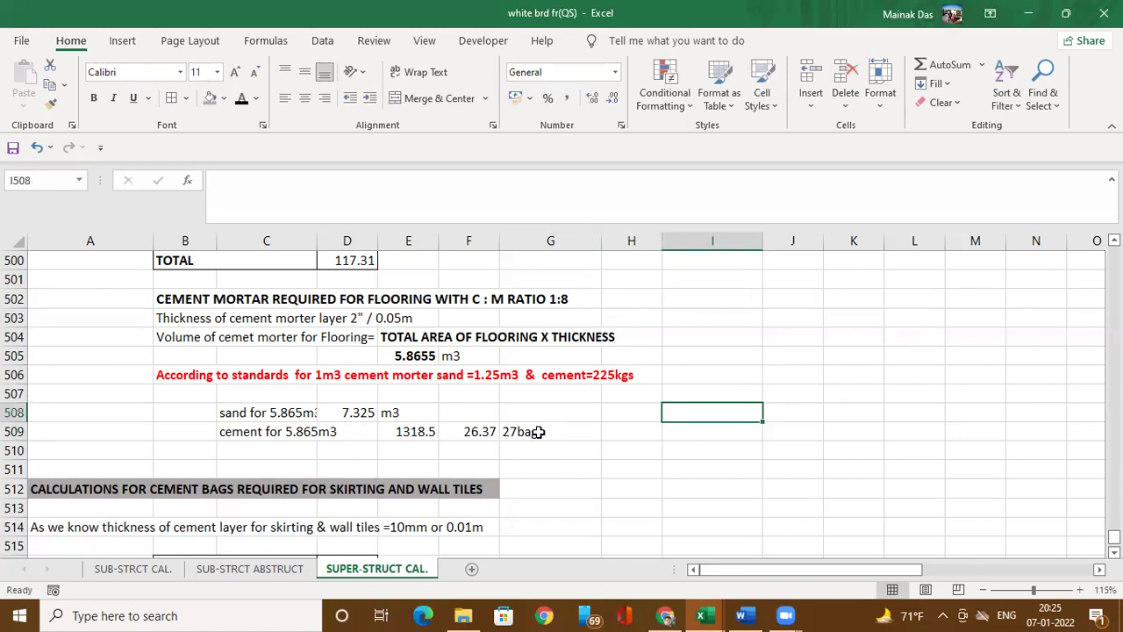
Make the 27bags note bold and review the F509 and E509 formulas.
click(535, 431)
click(92, 99)
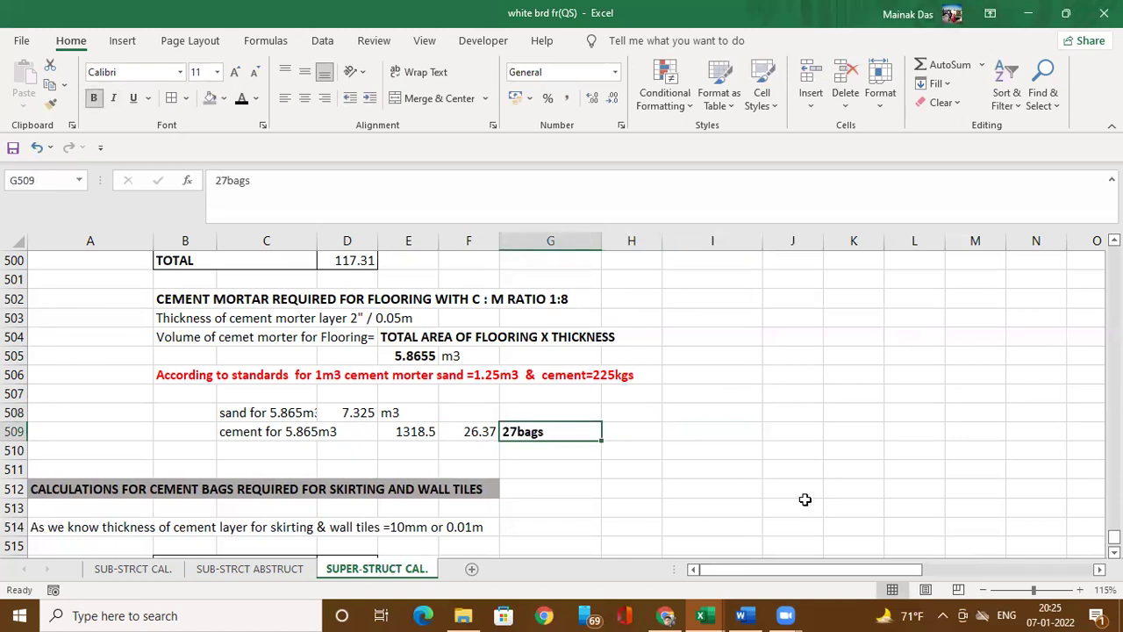
click(753, 465)
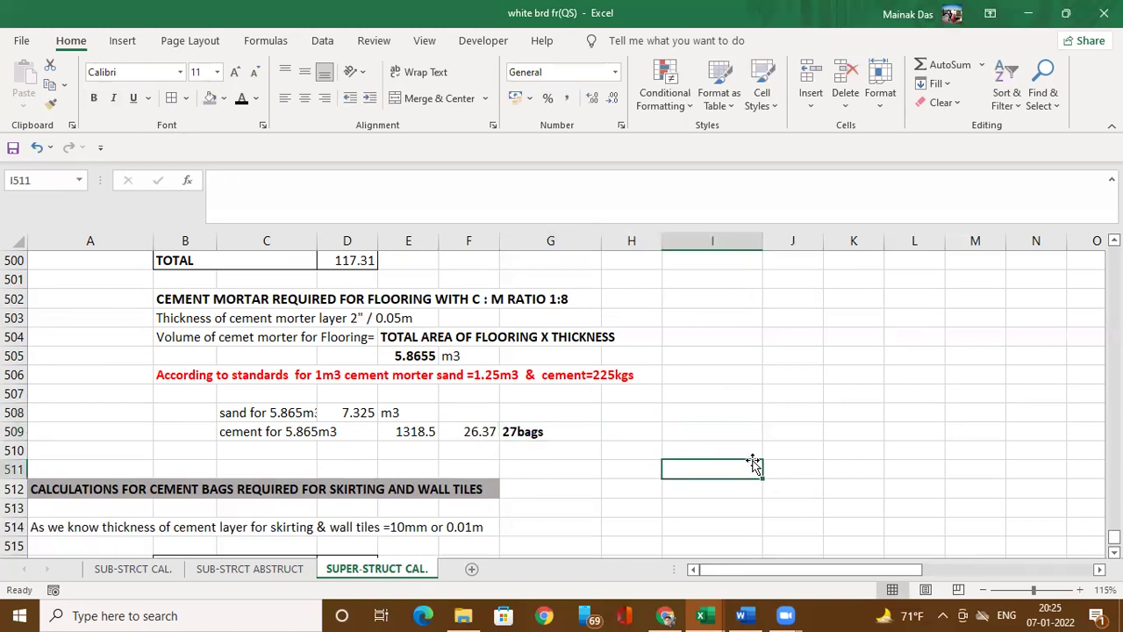
click(473, 432)
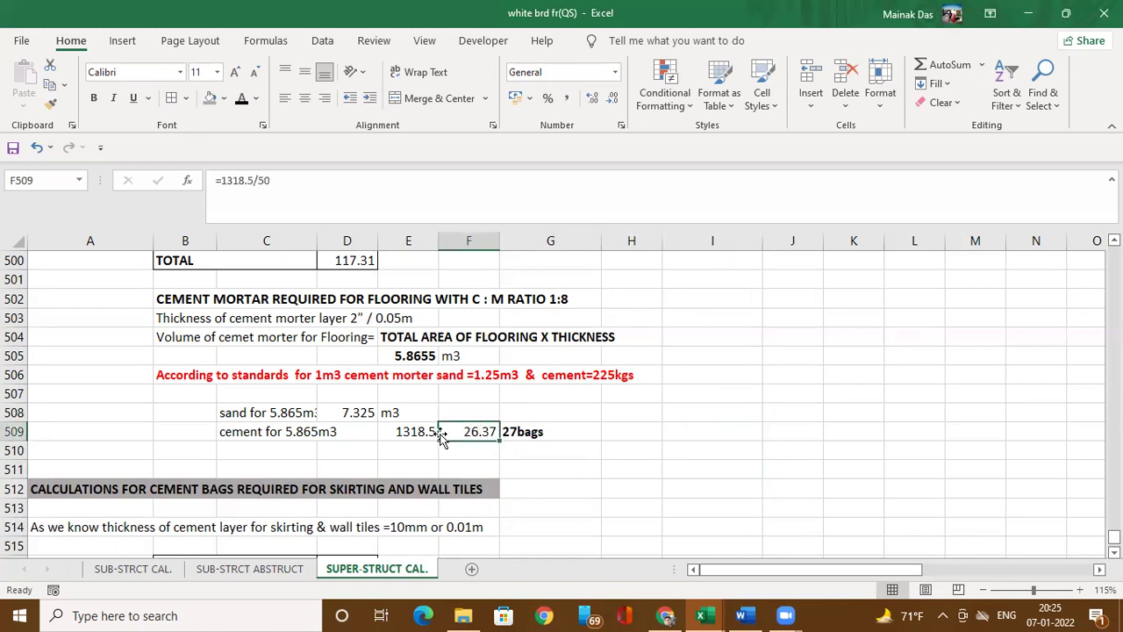
click(414, 433)
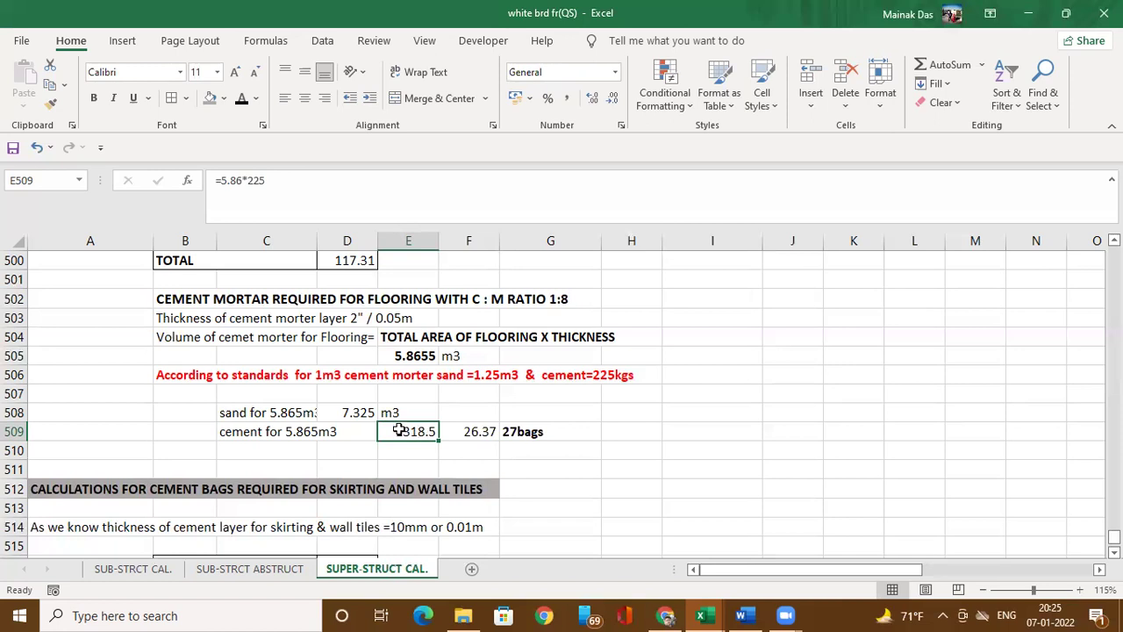
Bold the sand quantity 7.325 in D508.
scroll(474, 443, down, 2)
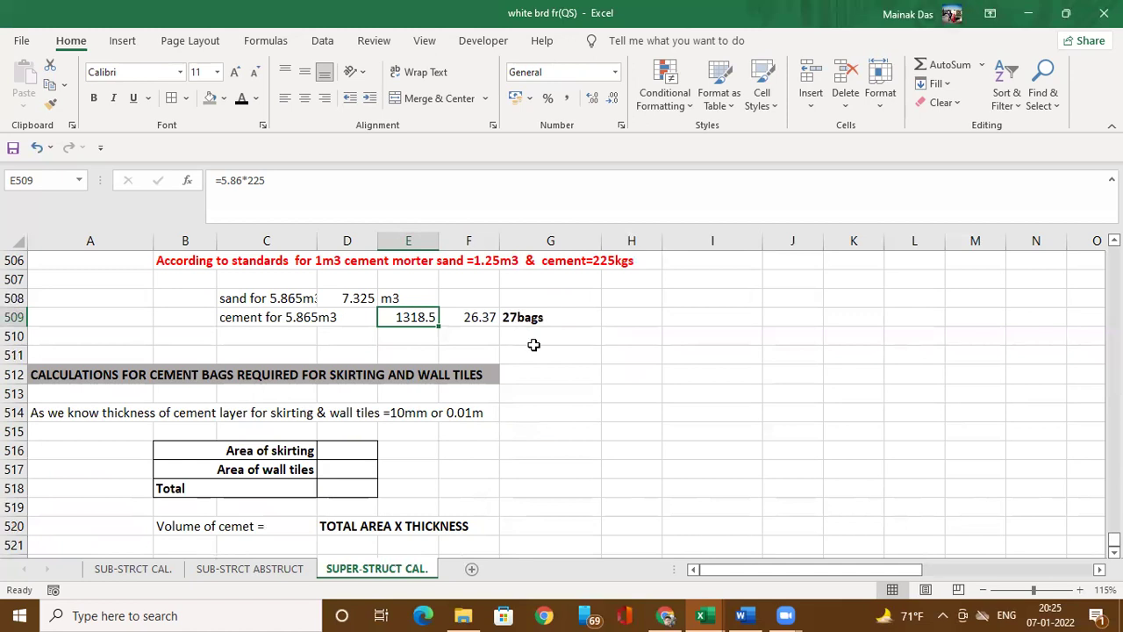
click(520, 317)
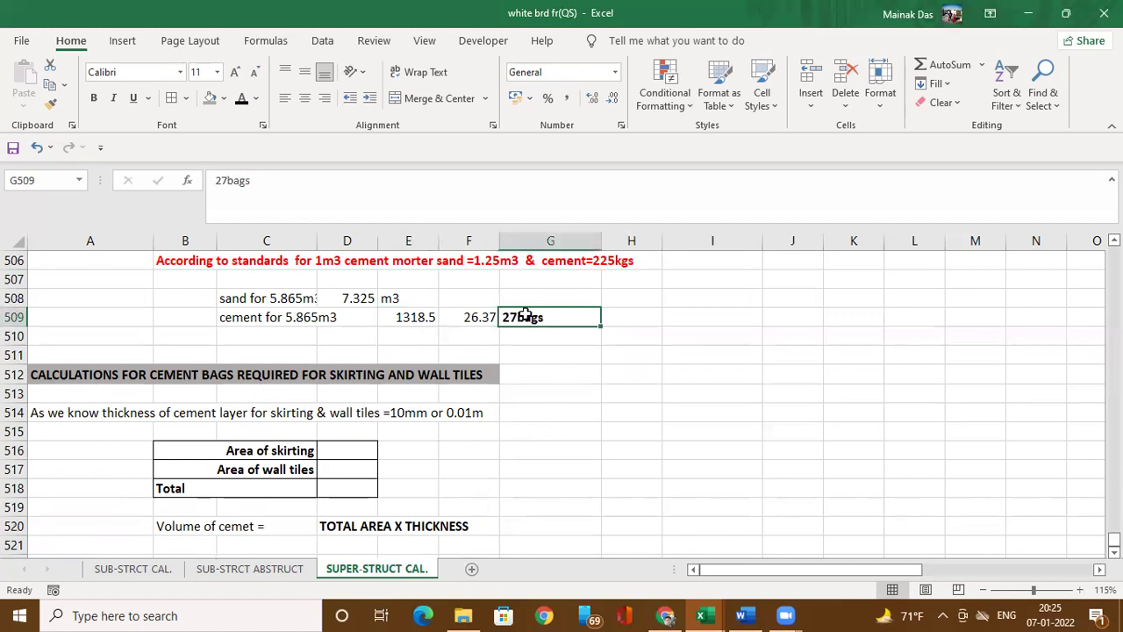
click(372, 297)
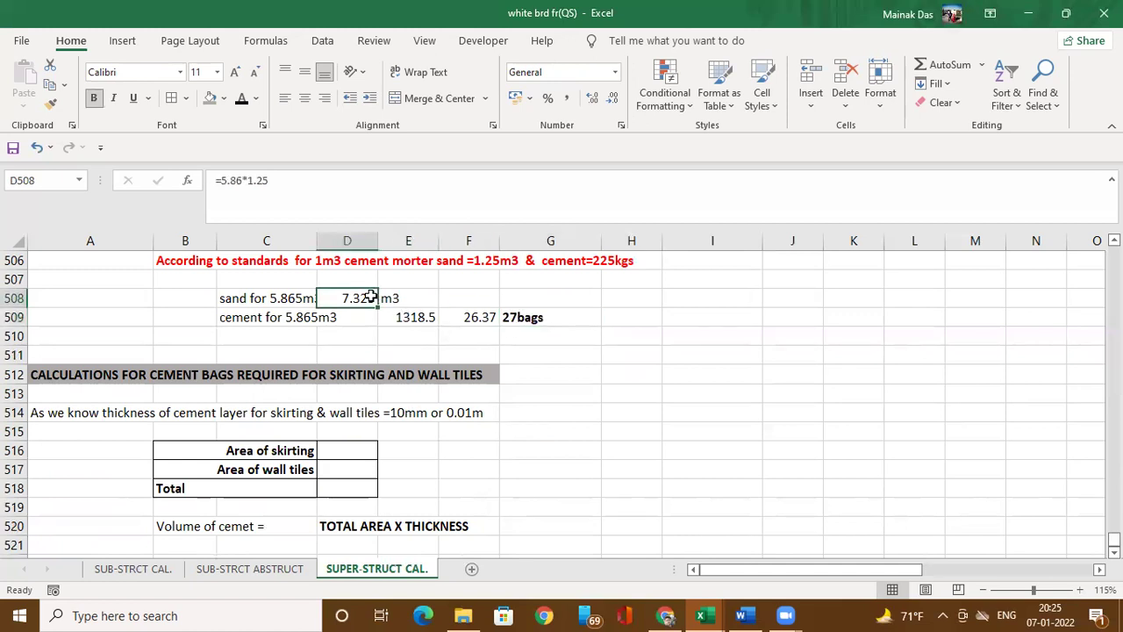
click(94, 100)
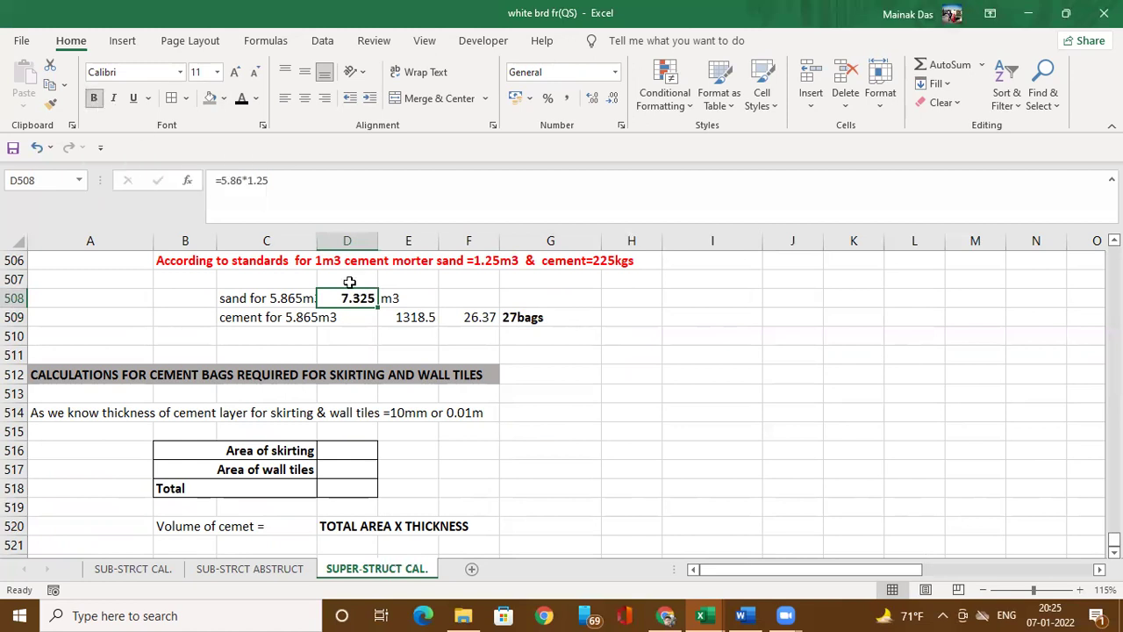
click(695, 443)
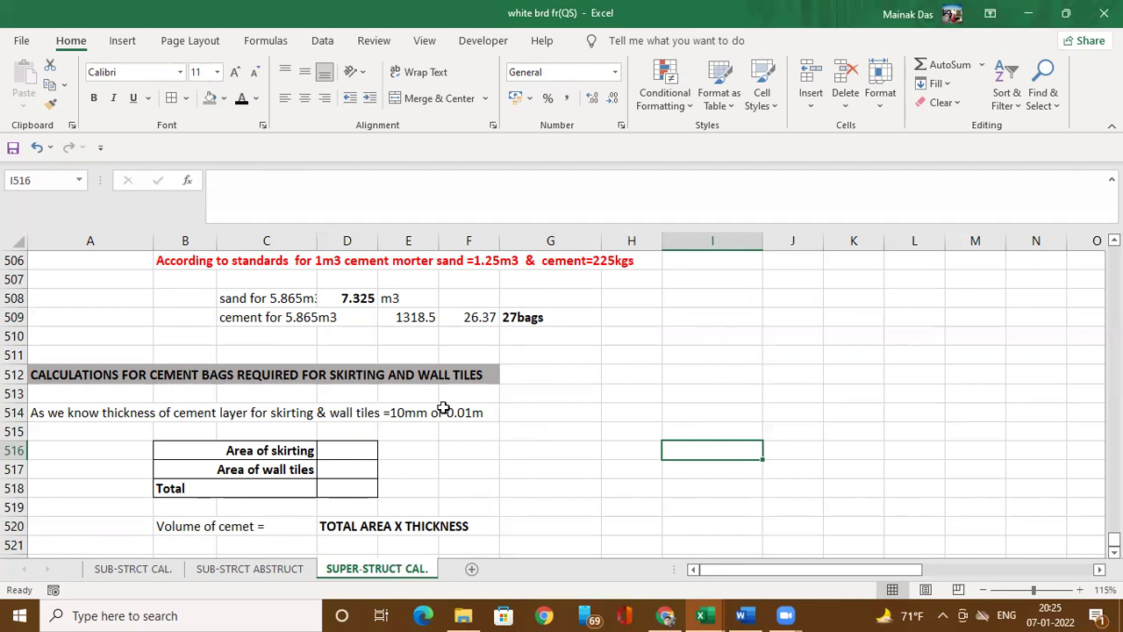
scroll(437, 402, up, 5)
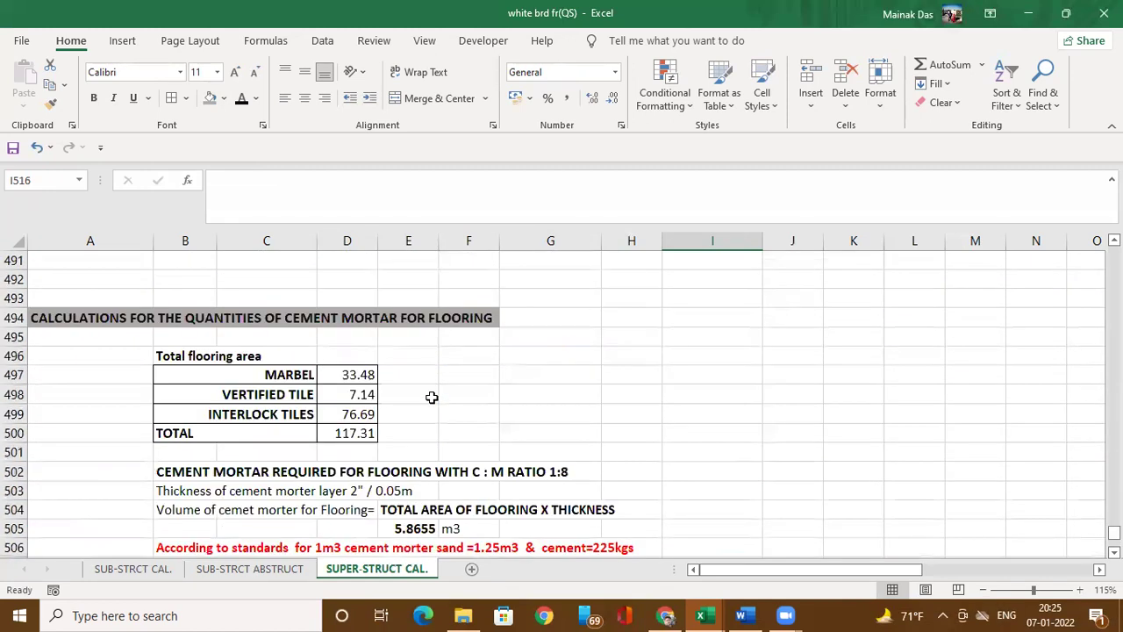
scroll(299, 432, down, 3)
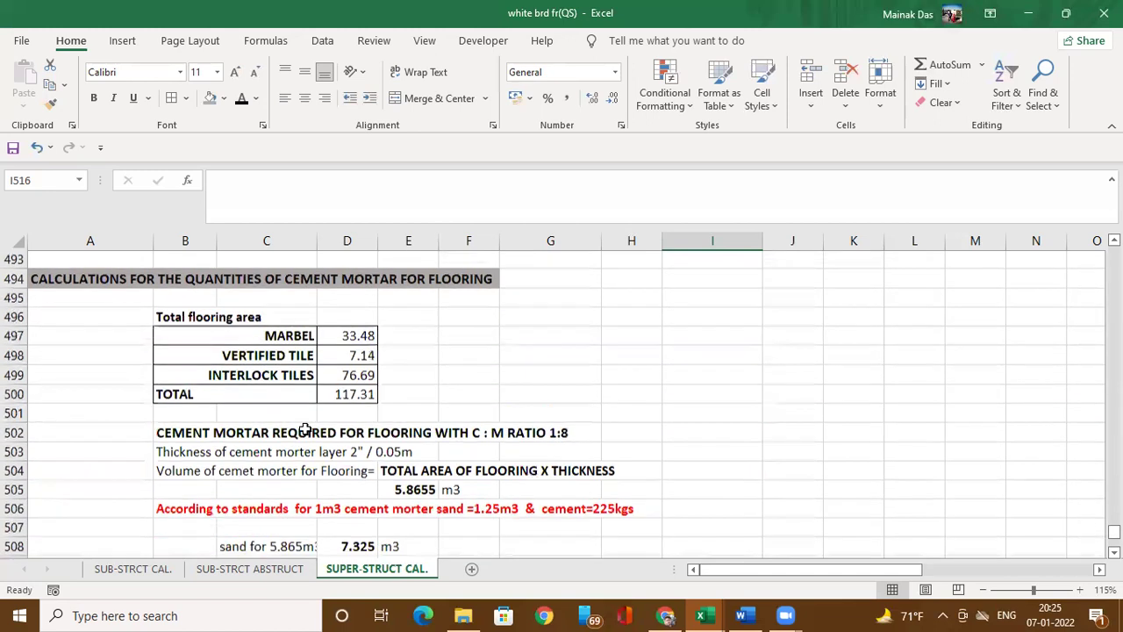
scroll(294, 432, down, 2)
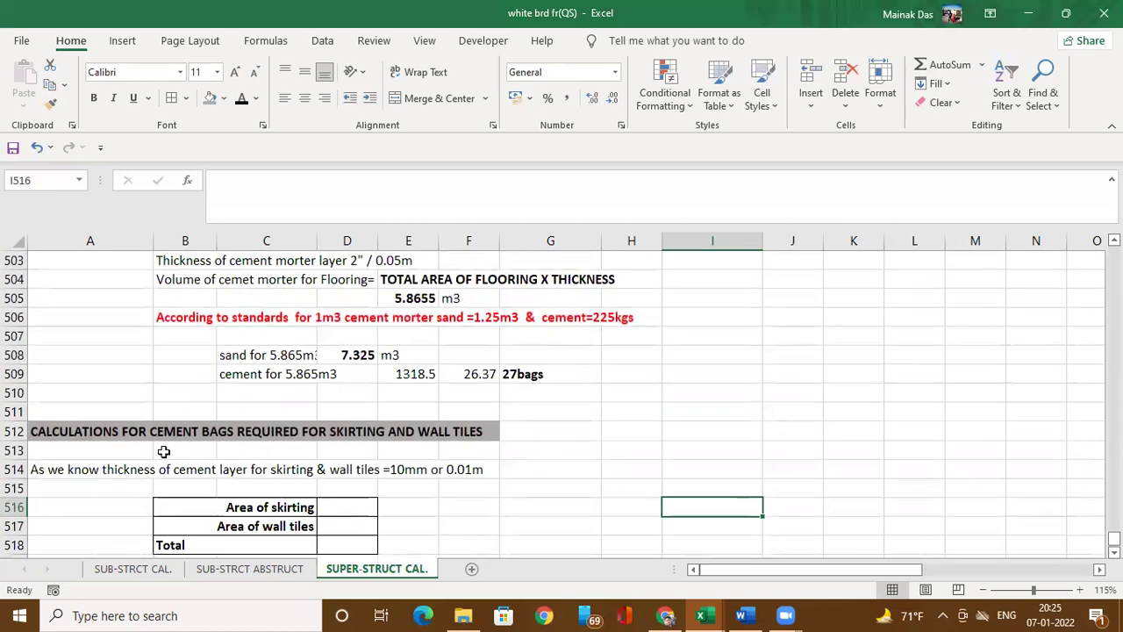
scroll(298, 465, down, 1)
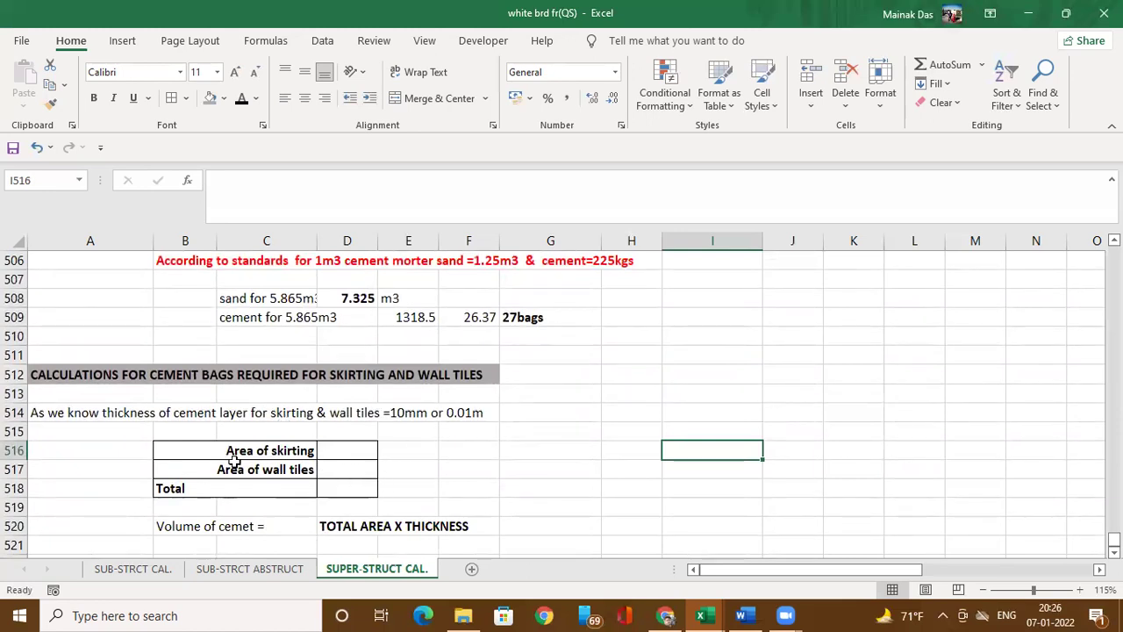
scroll(405, 418, up, 1)
scroll(405, 418, up, 3)
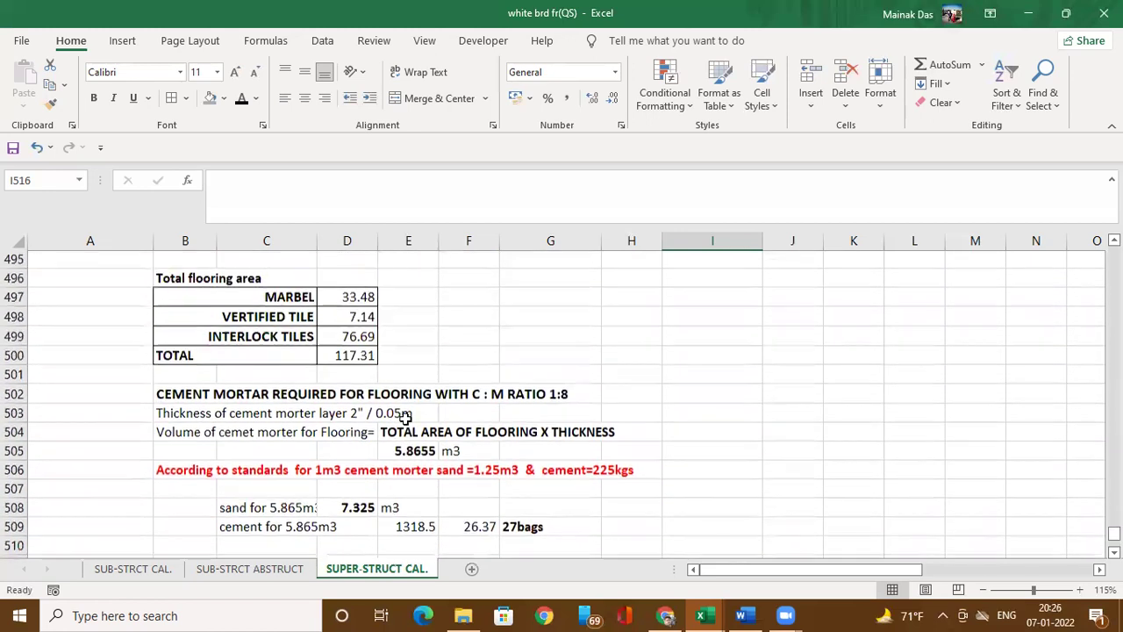
scroll(516, 486, up, 1)
scroll(324, 448, down, 2)
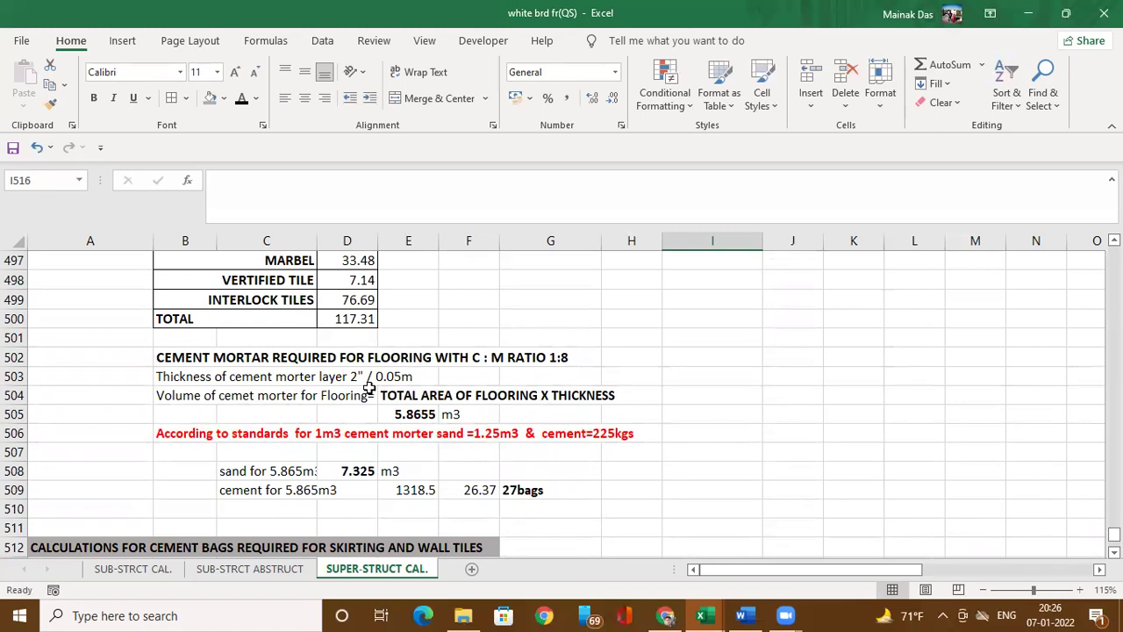
scroll(369, 387, down, 1)
scroll(368, 393, down, 1)
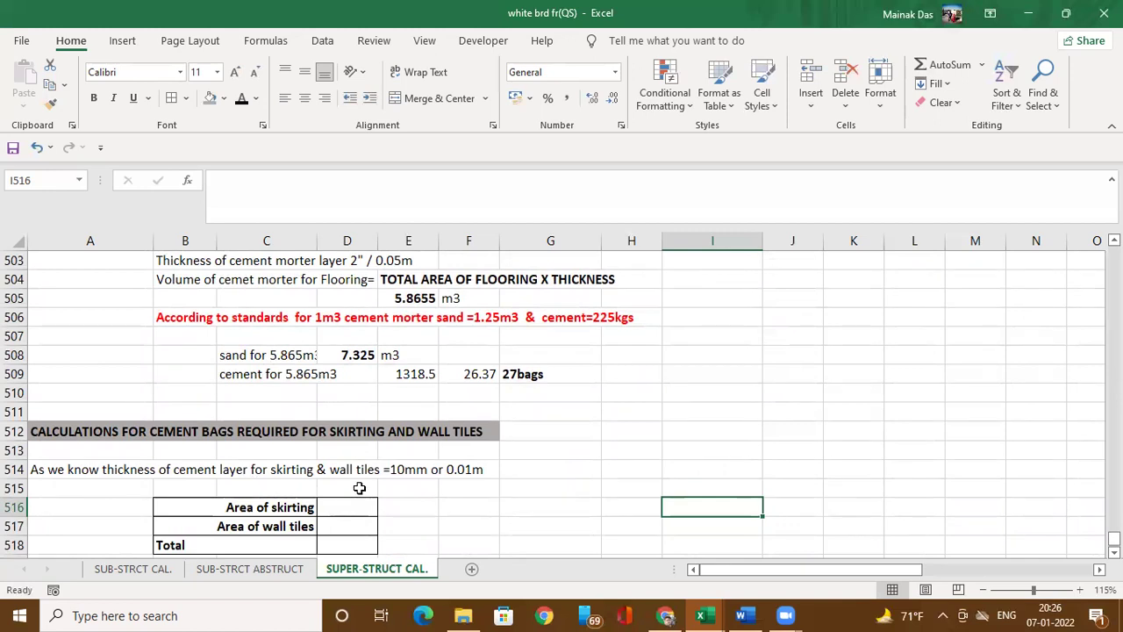
scroll(359, 488, down, 1)
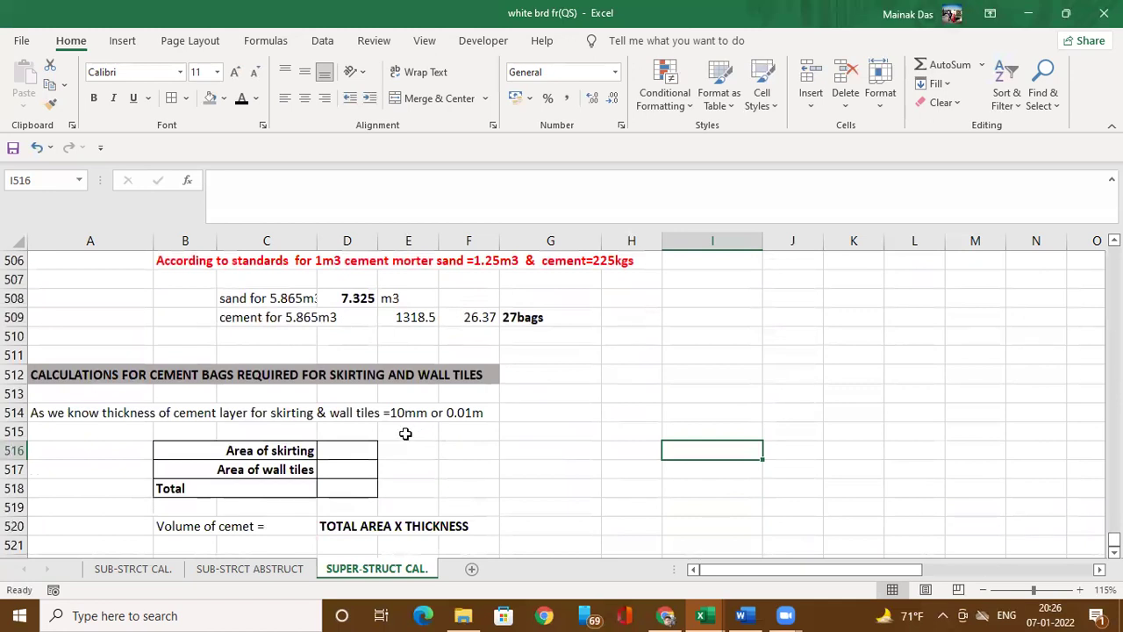
scroll(358, 462, down, 1)
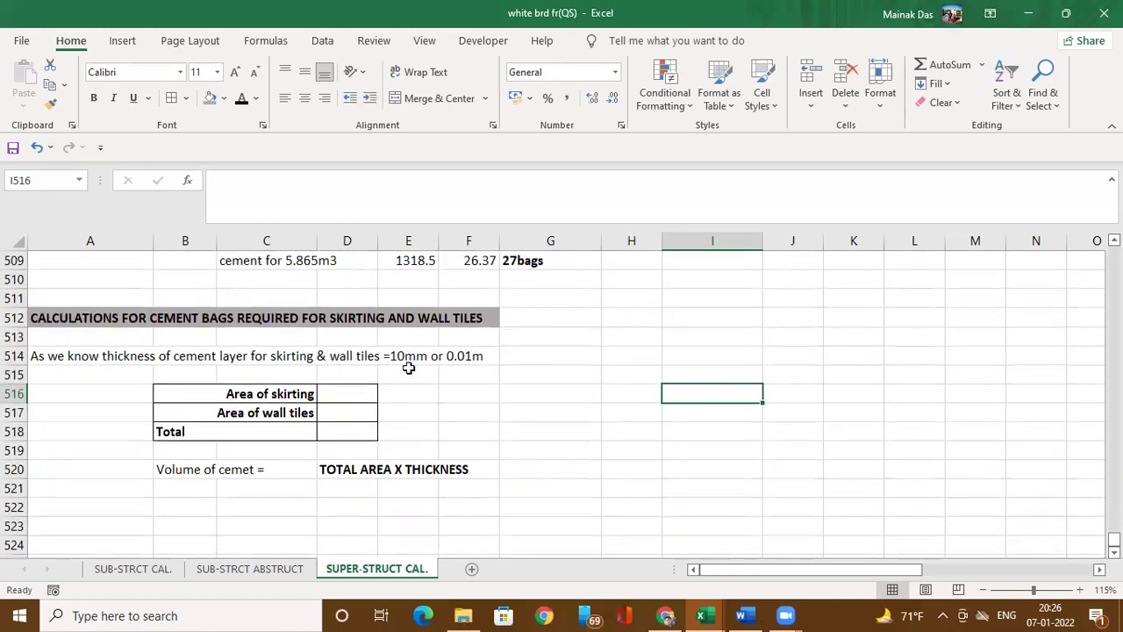
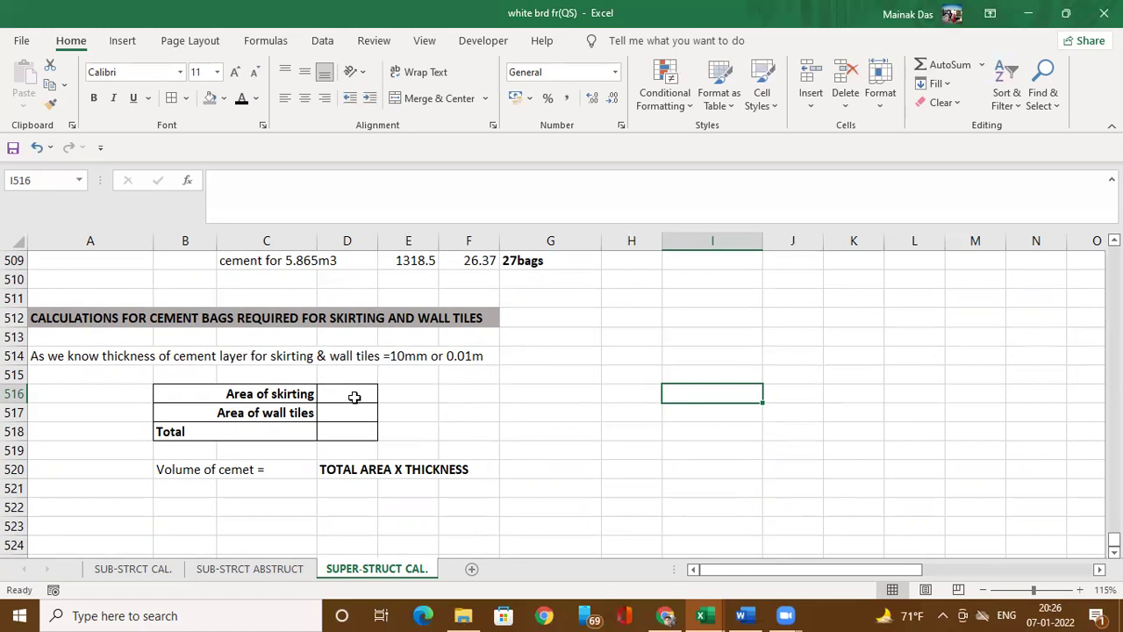
Look up the skirting area (O6) and ceramic tiles area (O8) in the FOOTING2 workbook.
click(347, 393)
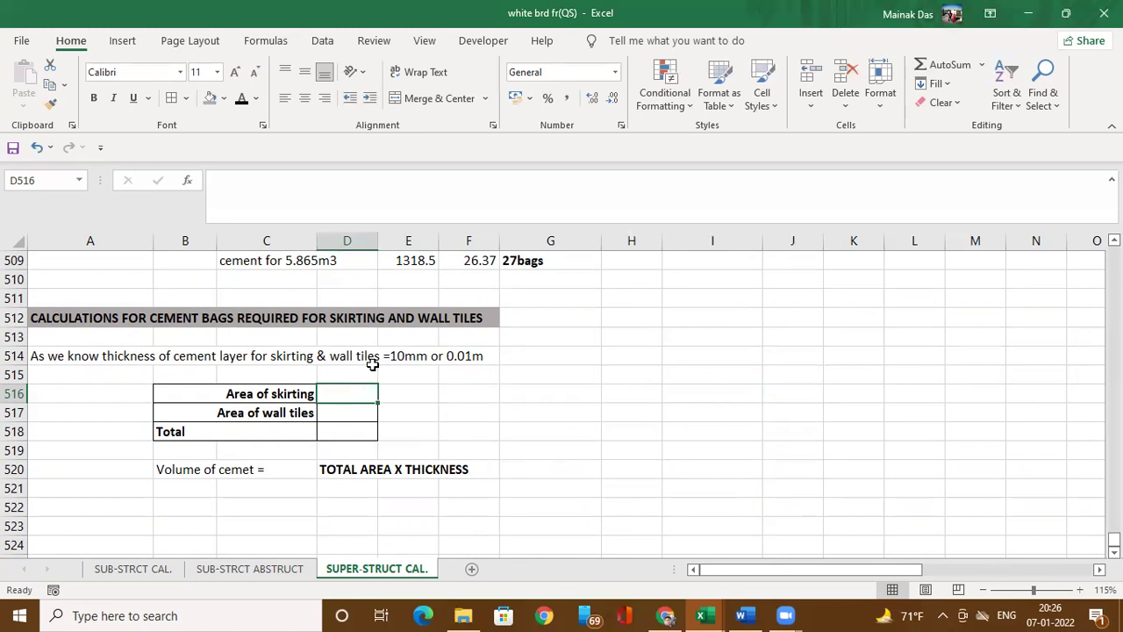
scroll(488, 374, up, 2)
click(707, 615)
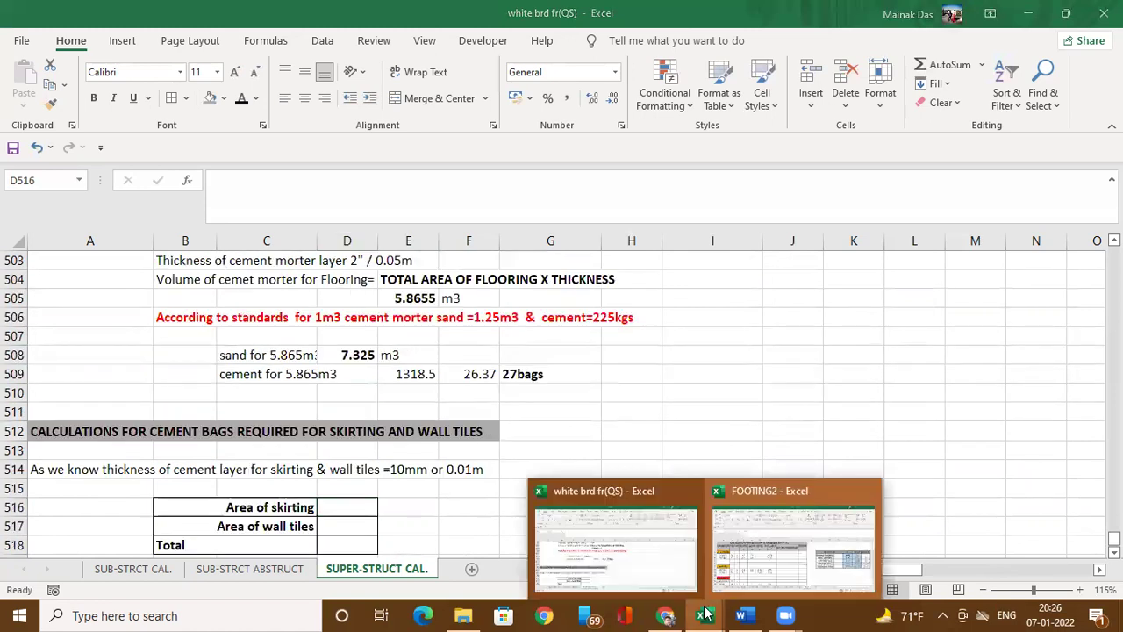
click(769, 556)
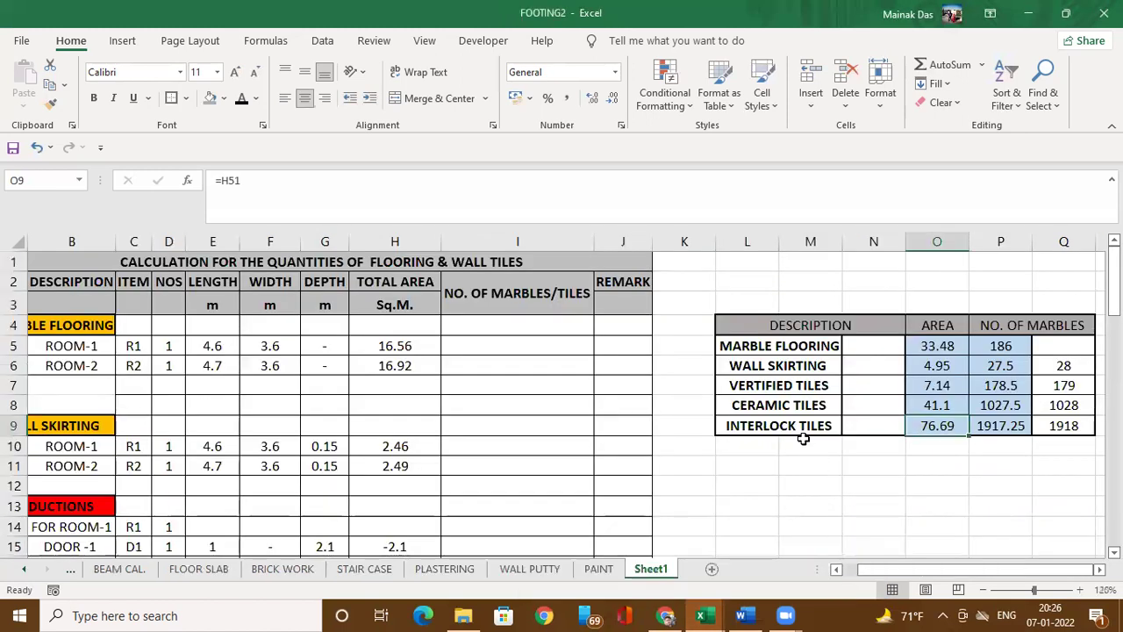
click(948, 366)
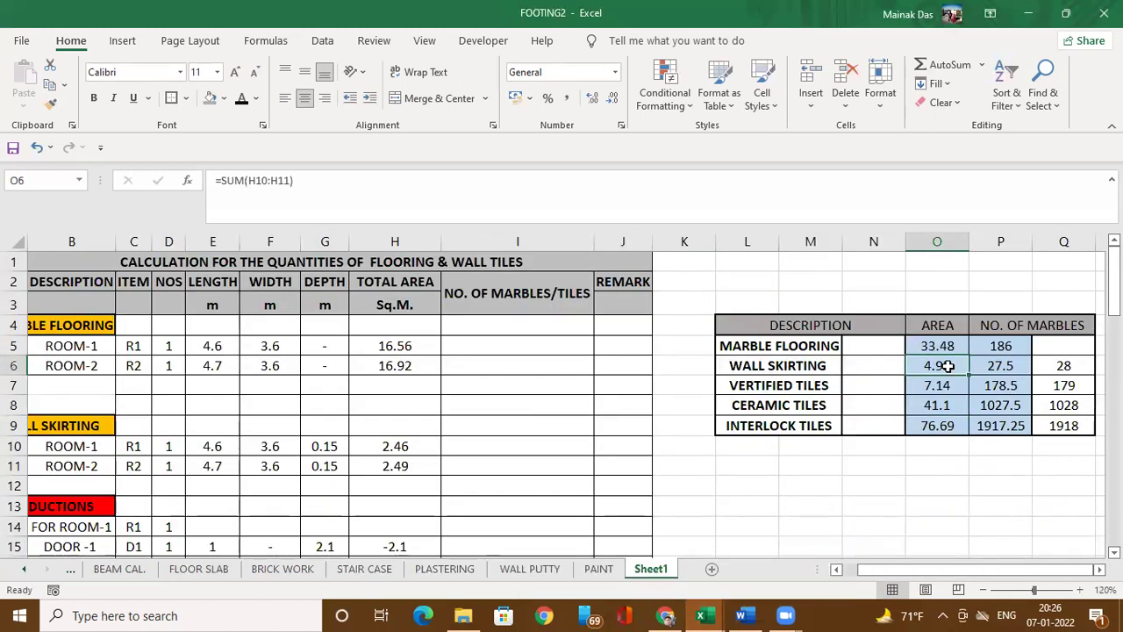
click(932, 408)
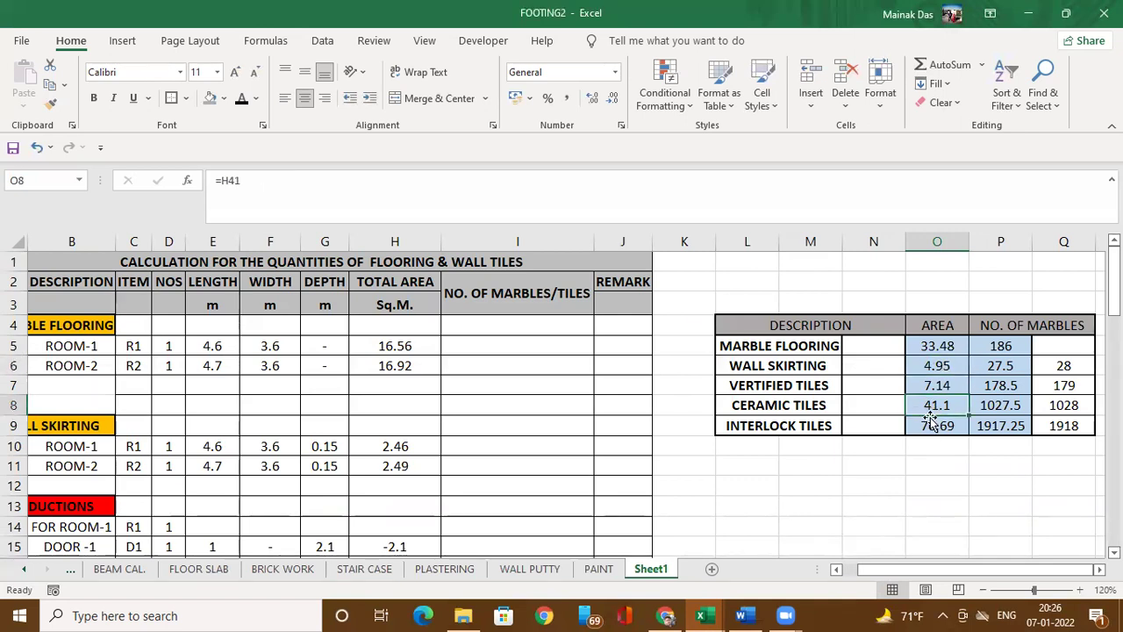
click(709, 615)
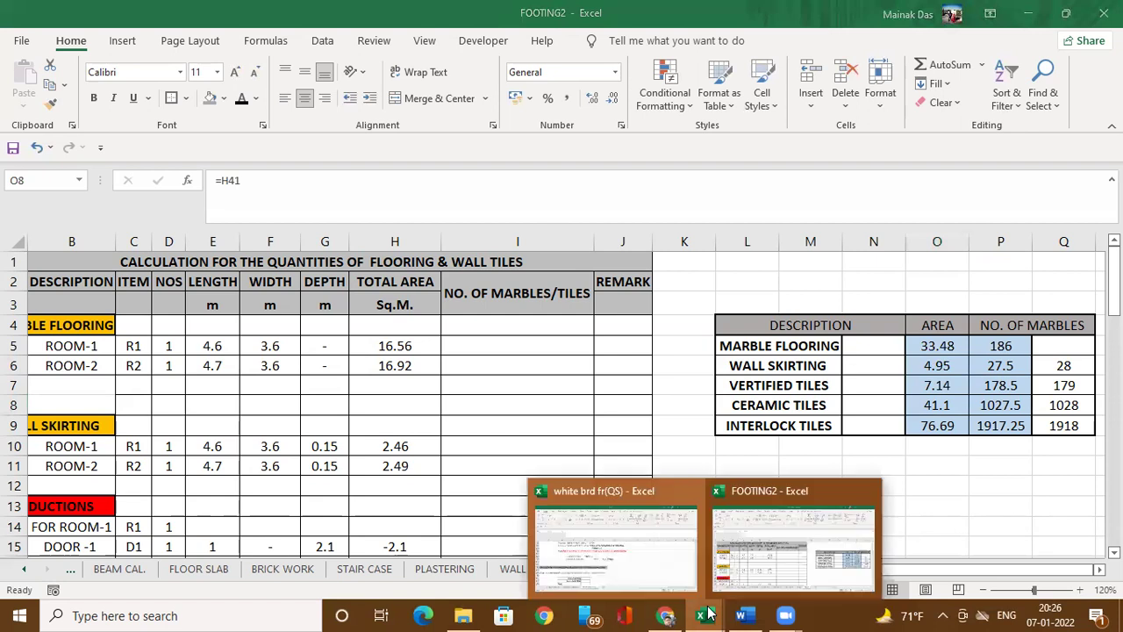
click(627, 548)
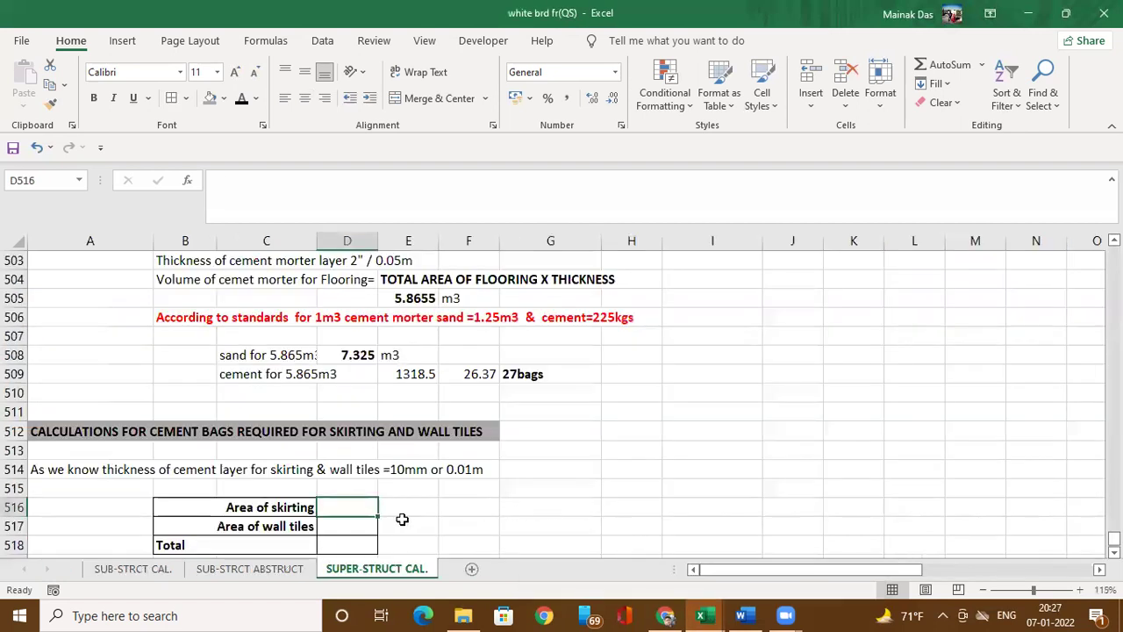
Enter skirting area 4.95 in D516 and wall tiles area 41.1 in D517.
text(4.95)
key(Return)
text(41.1)
key(Return)
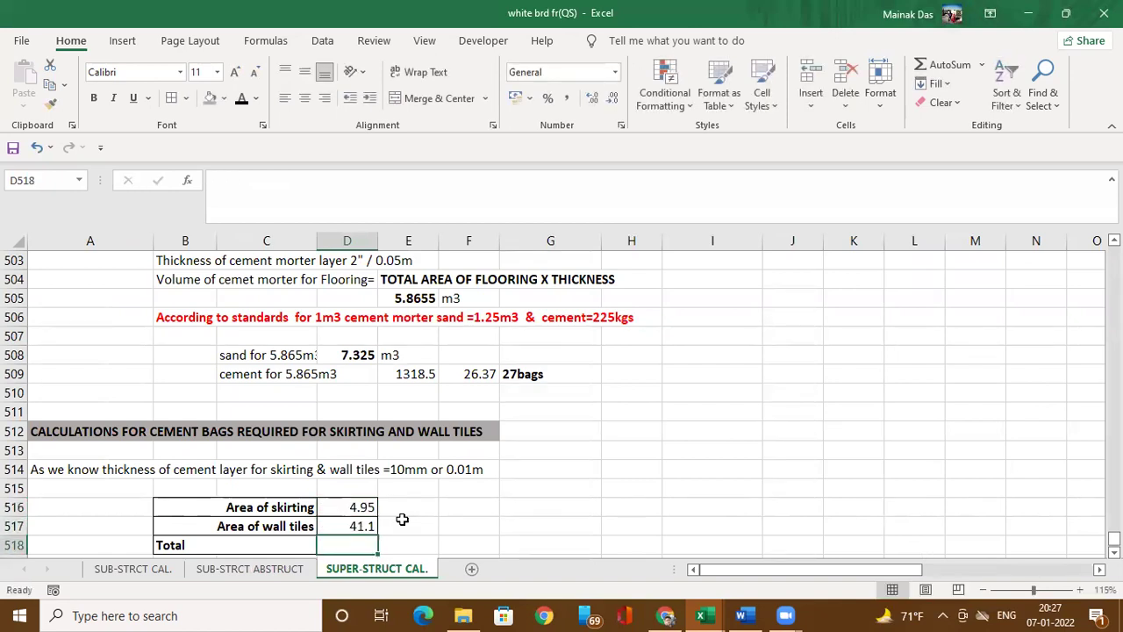
scroll(704, 574, down, 2)
mouse_move(701, 615)
click(829, 559)
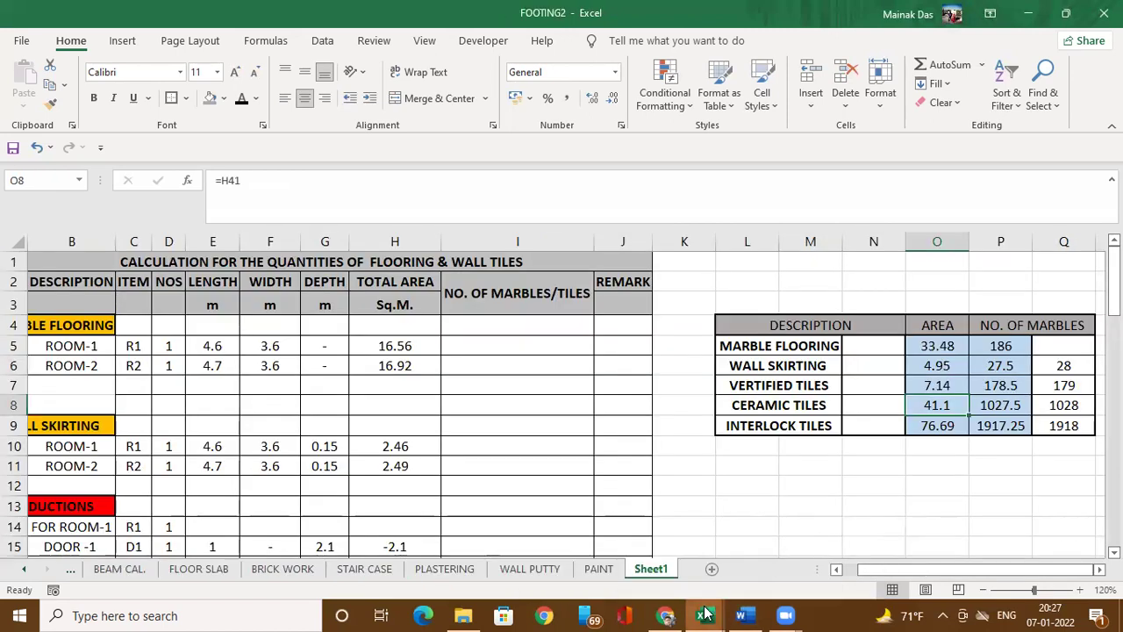
Total the two areas in D518 with =D516+D517, giving 46.05.
click(649, 552)
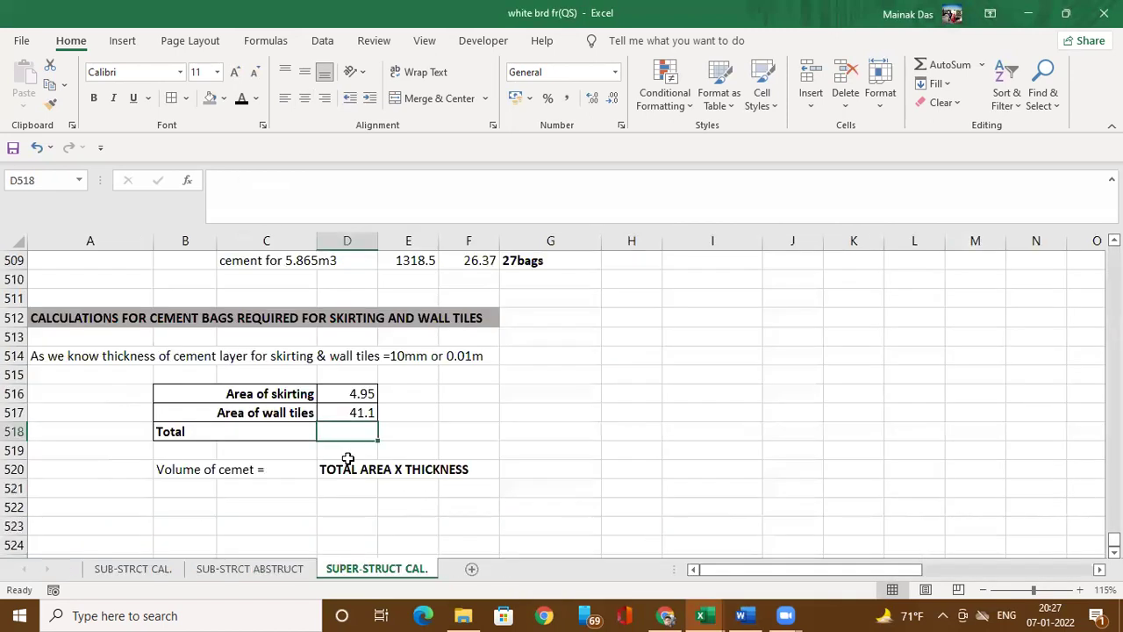
text(=)
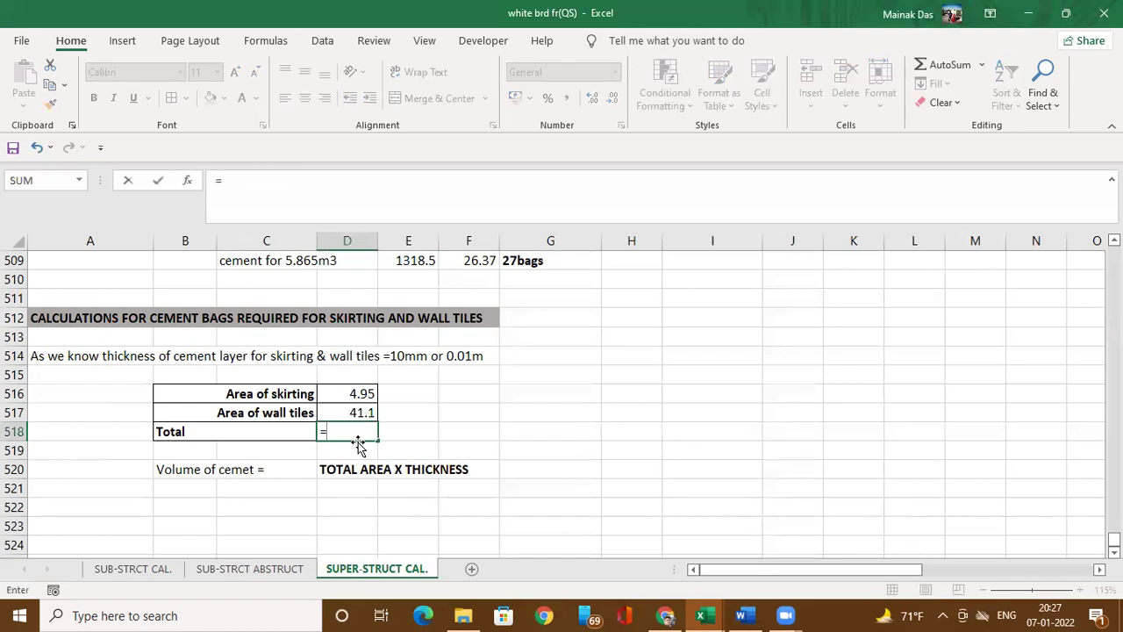
click(360, 389)
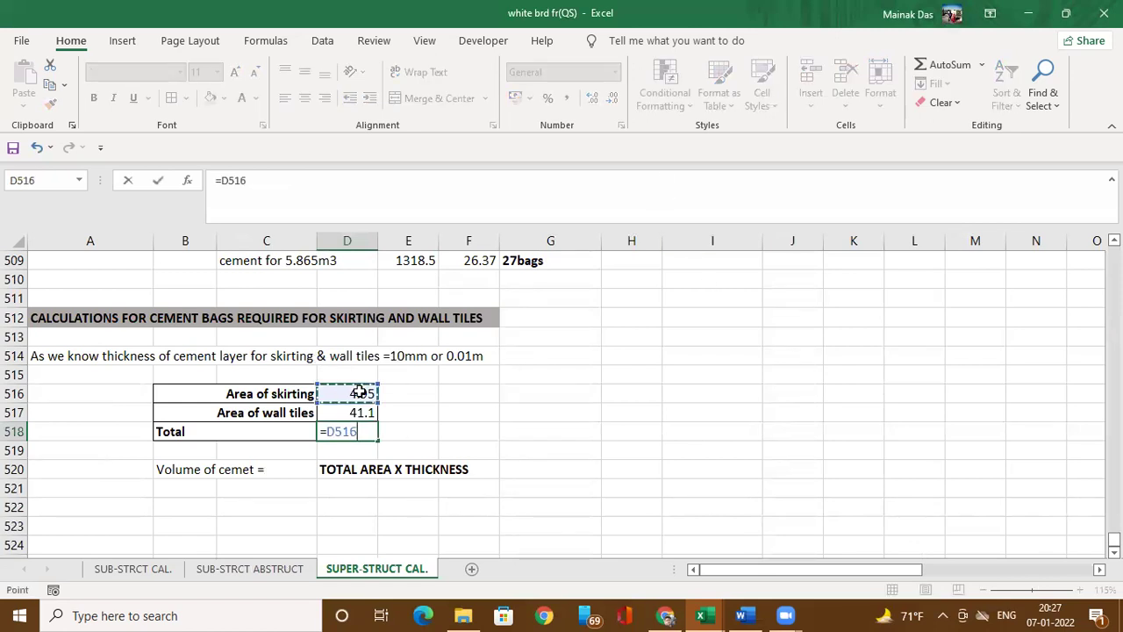
text(+)
click(361, 412)
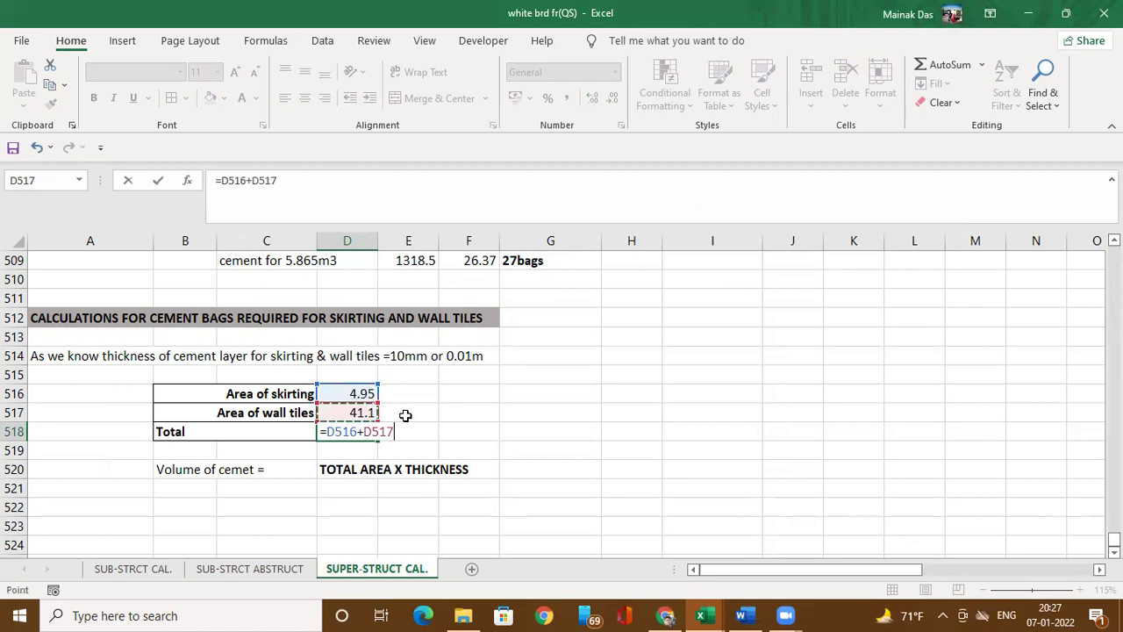
click(474, 425)
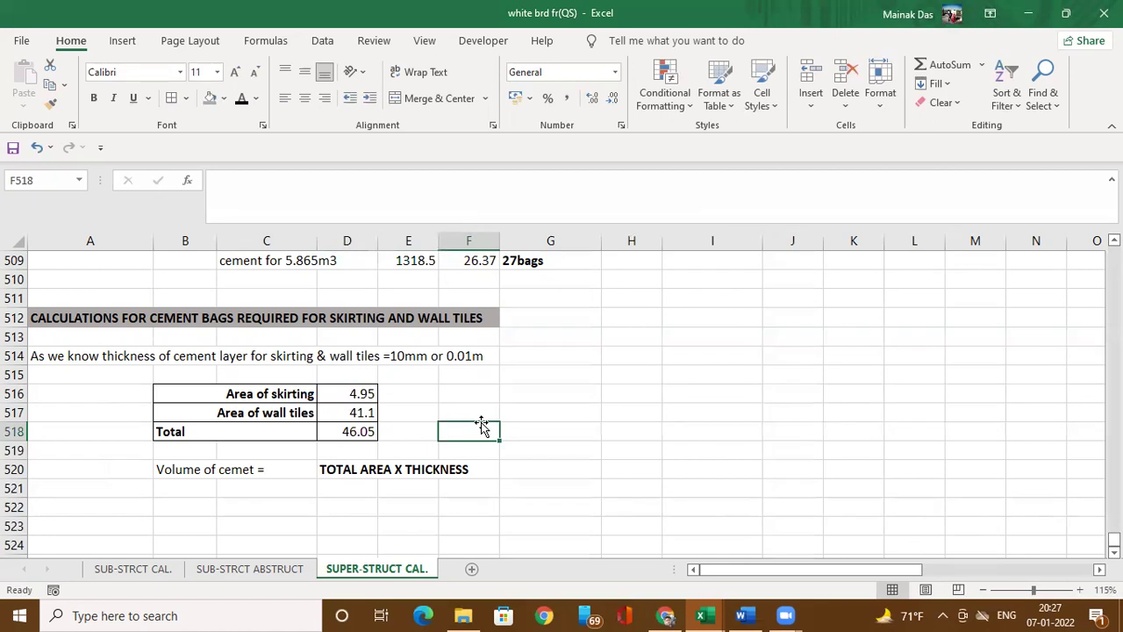
Compute the cement volume =46.05*0.01 in D521, giving 0.4605.
scroll(379, 450, down, 1)
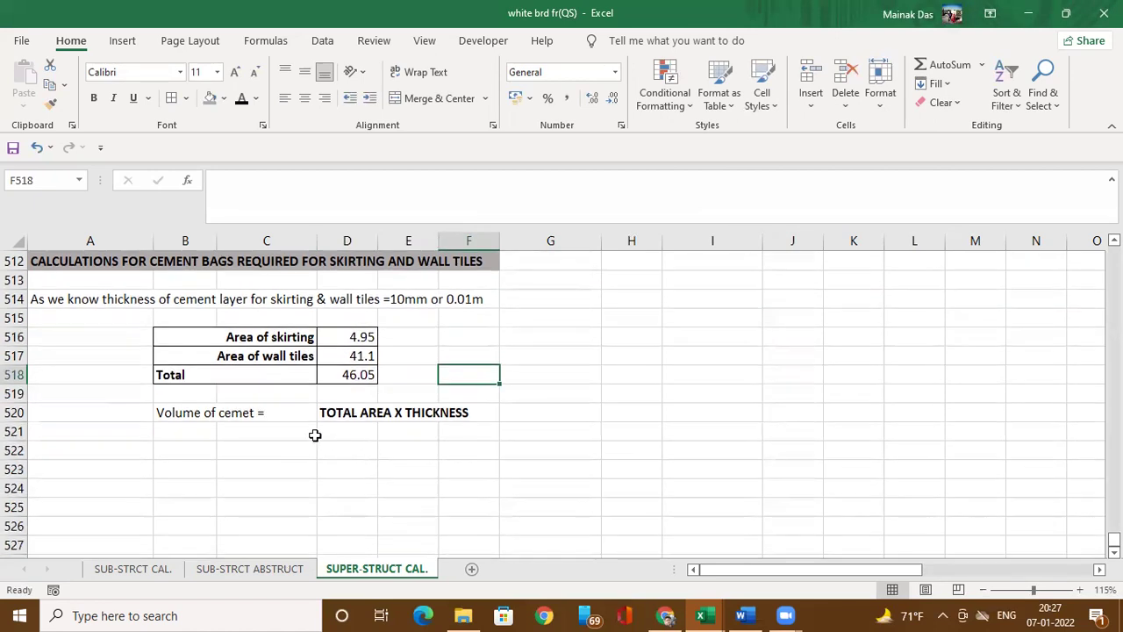
click(332, 438)
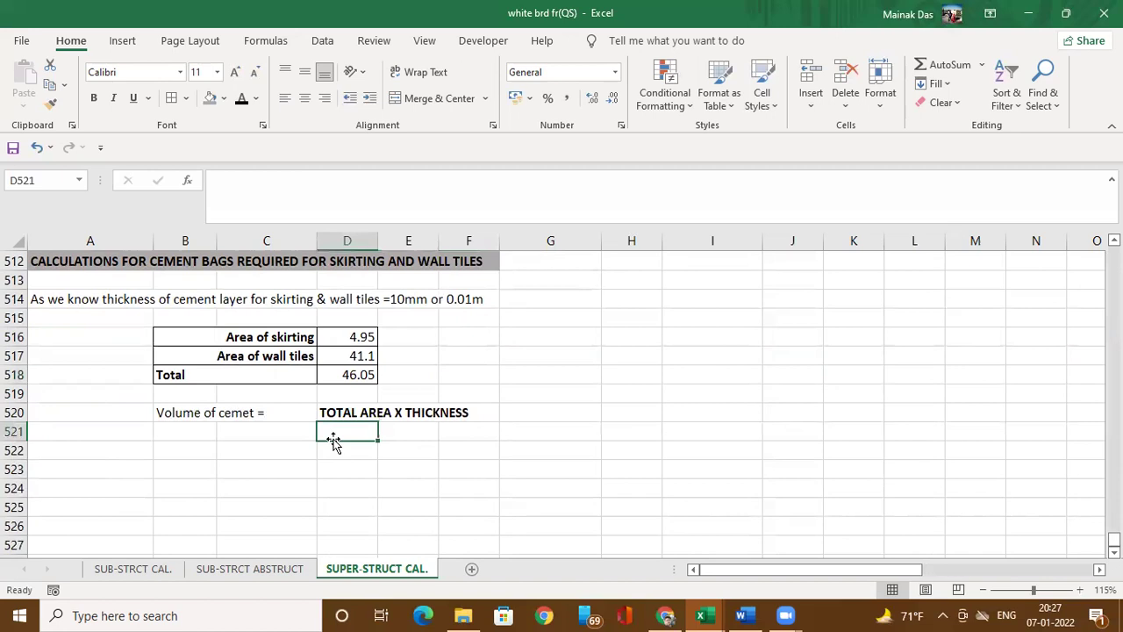
text(=)
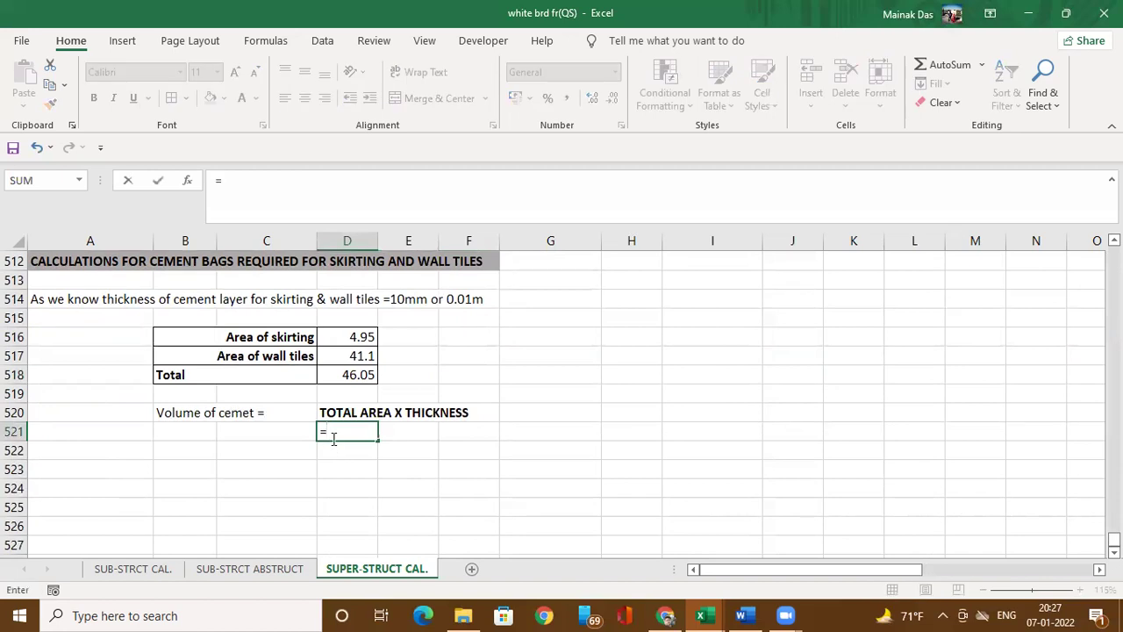
text(46.05*)
text(0.01)
key(Return)
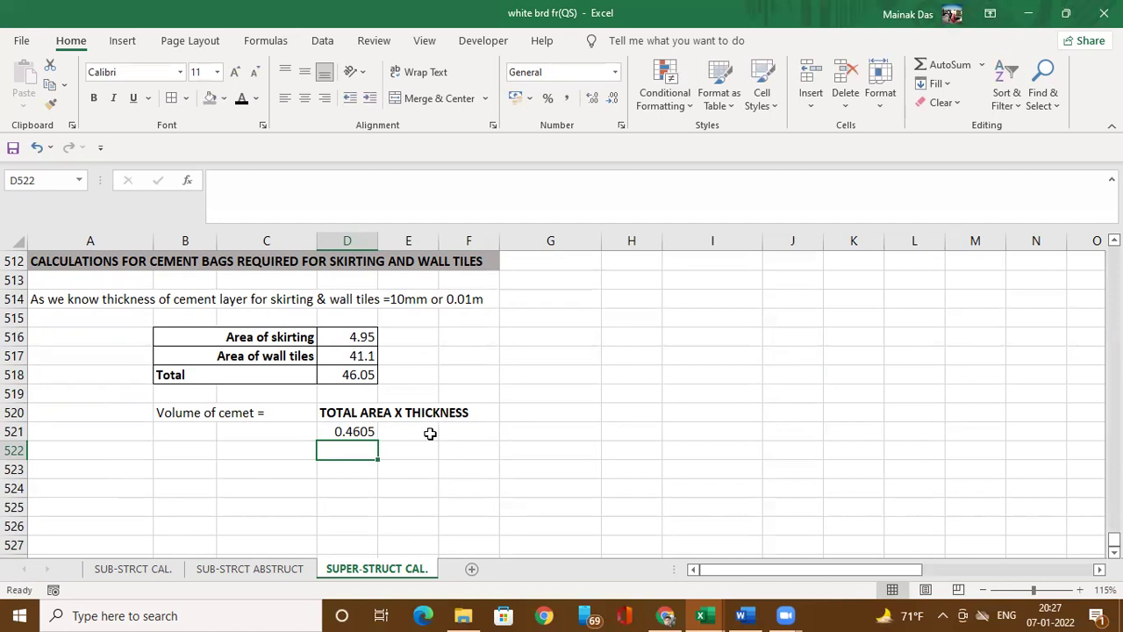
text(m3)
key(Return)
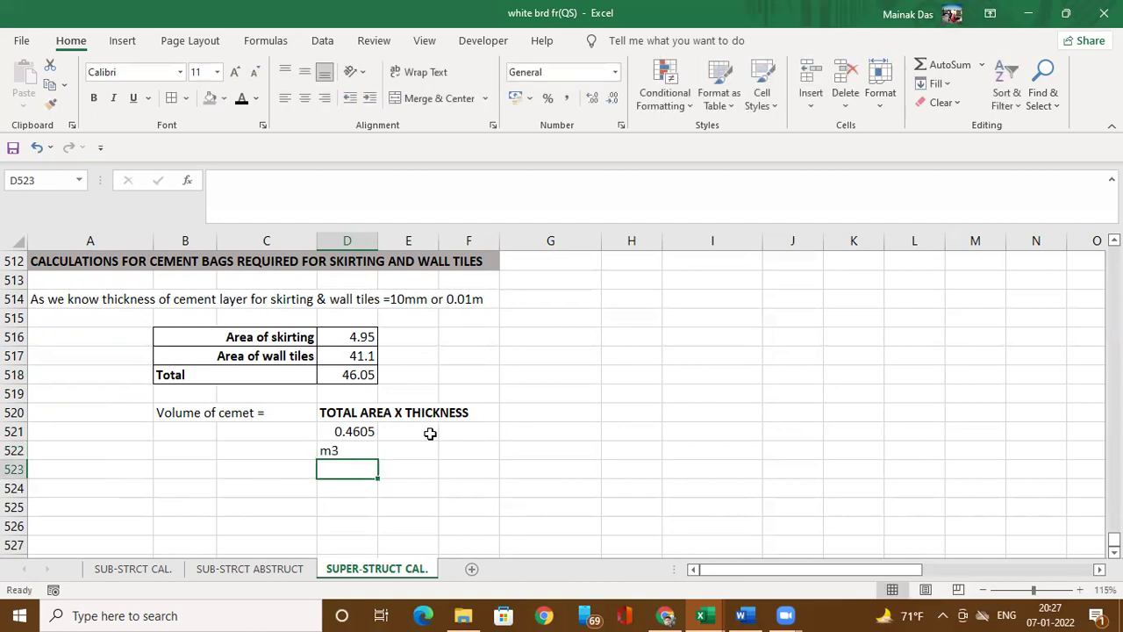
Put the m3 unit in E521 beside the volume and delete the stray m3 in D522.
key(Up)
key(Up)
click(430, 434)
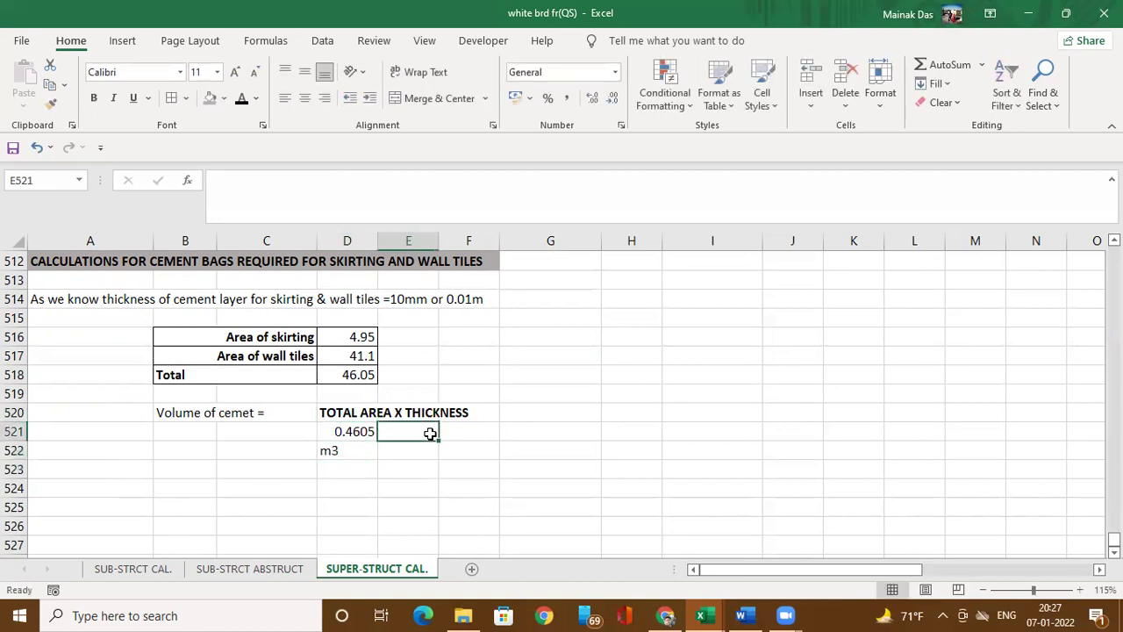
text(m3)
key(Return)
key(Left)
key(Left)
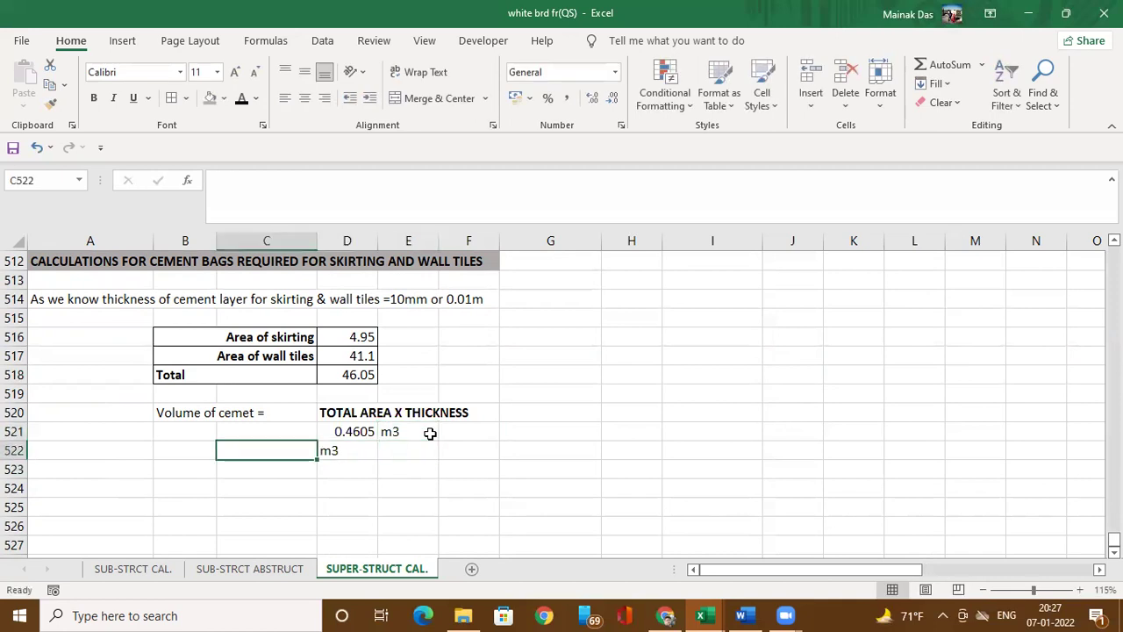
key(Right)
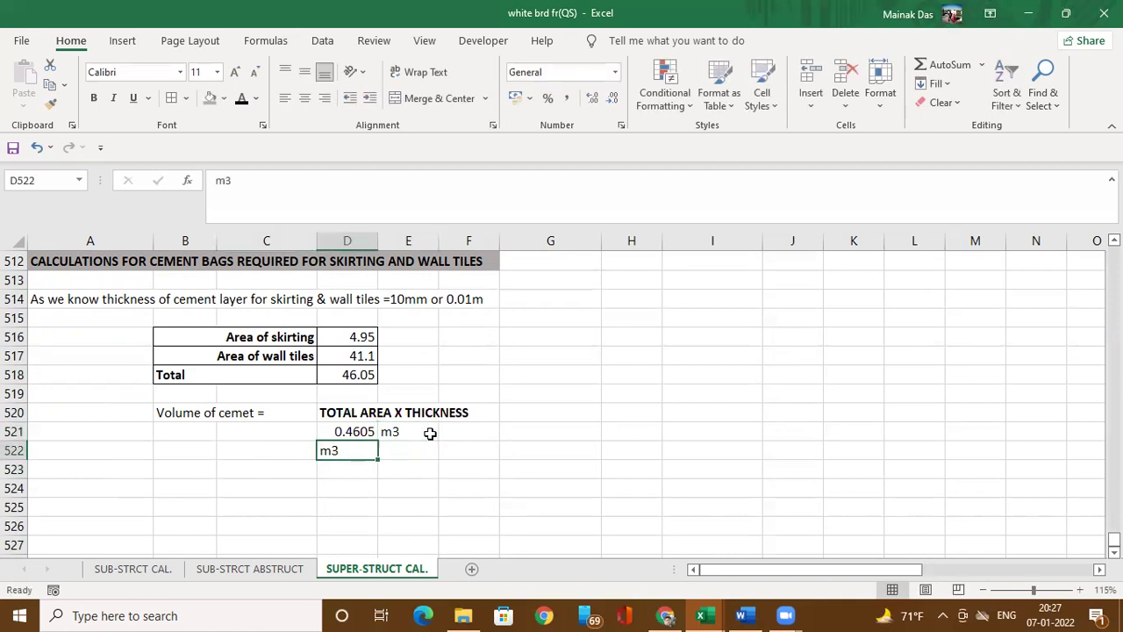
key(Delete)
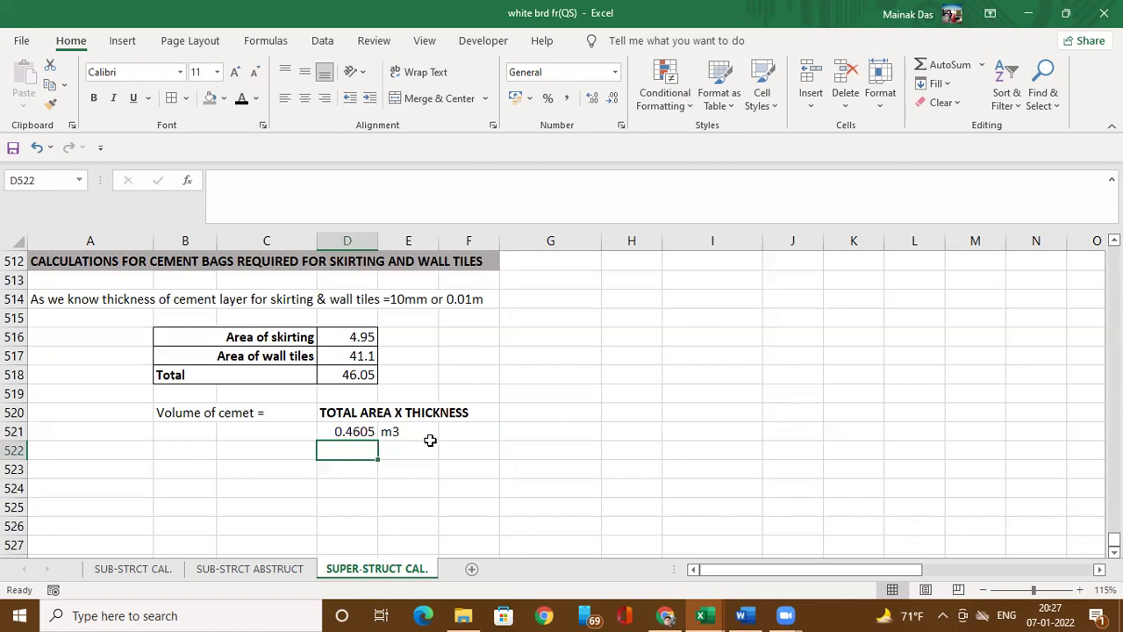
click(430, 439)
click(351, 432)
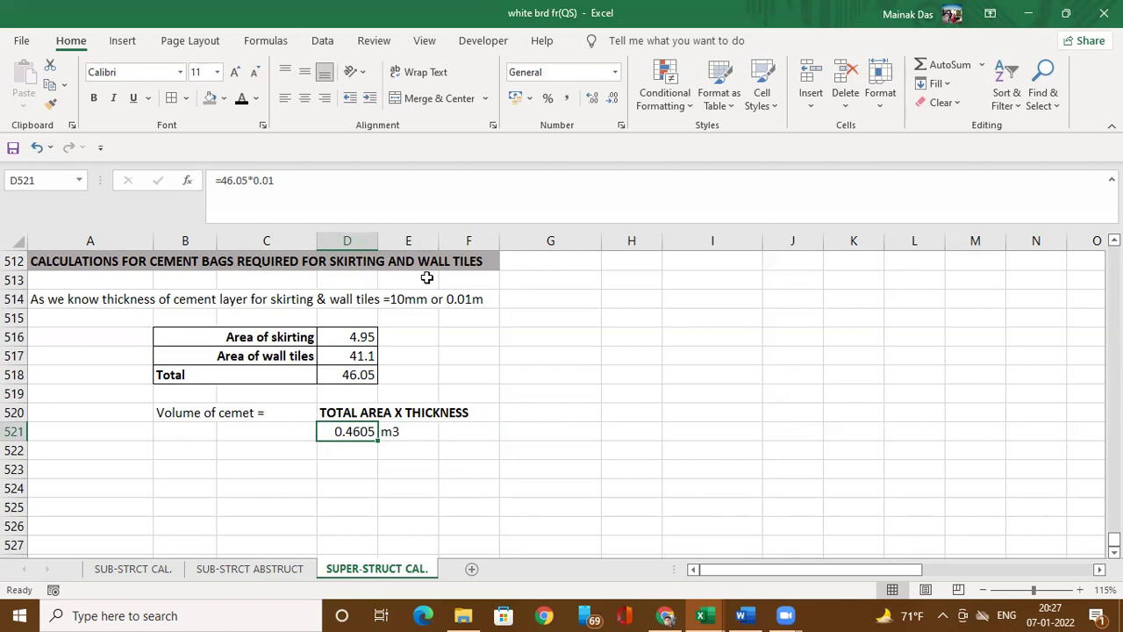
Make the 0.4605 volume result bold.
scroll(403, 442, up, 2)
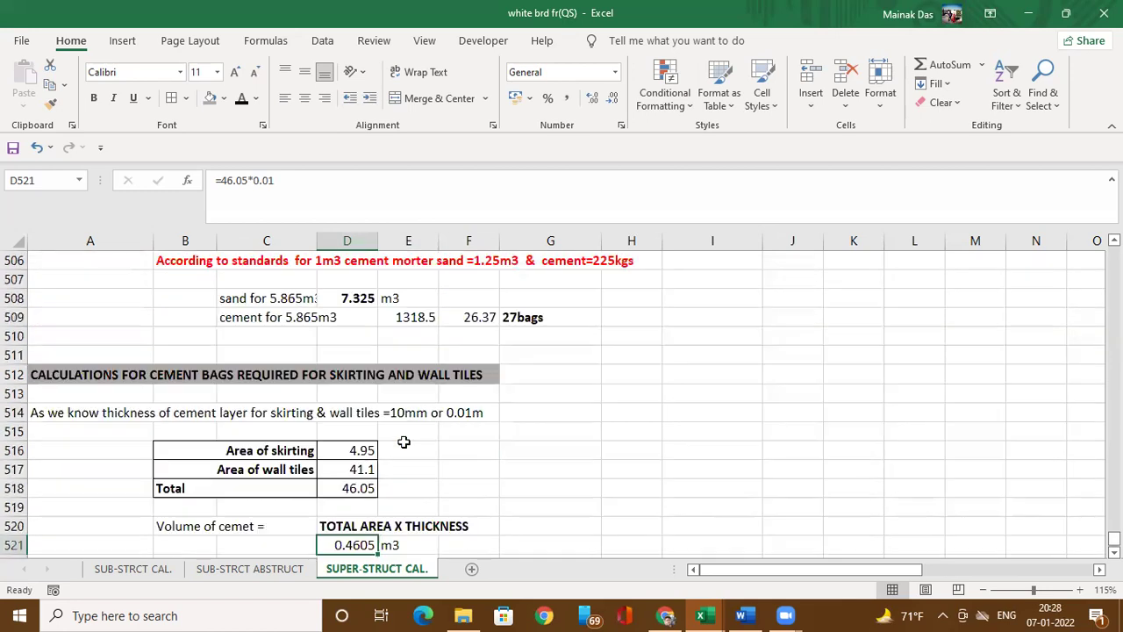
scroll(399, 438, up, 2)
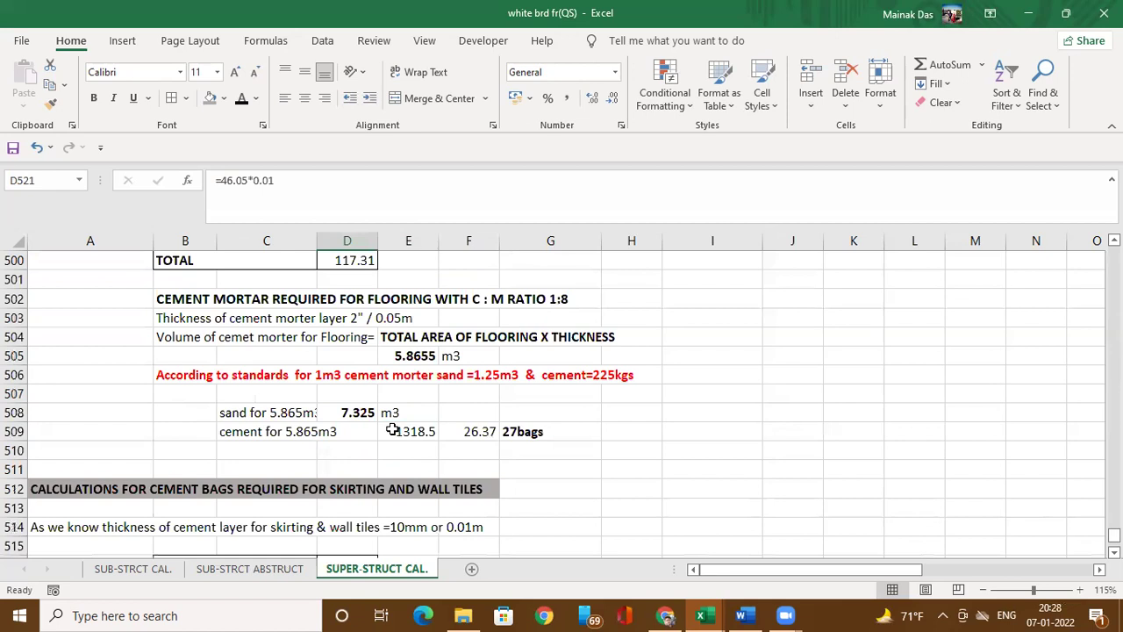
scroll(392, 429, down, 5)
click(94, 98)
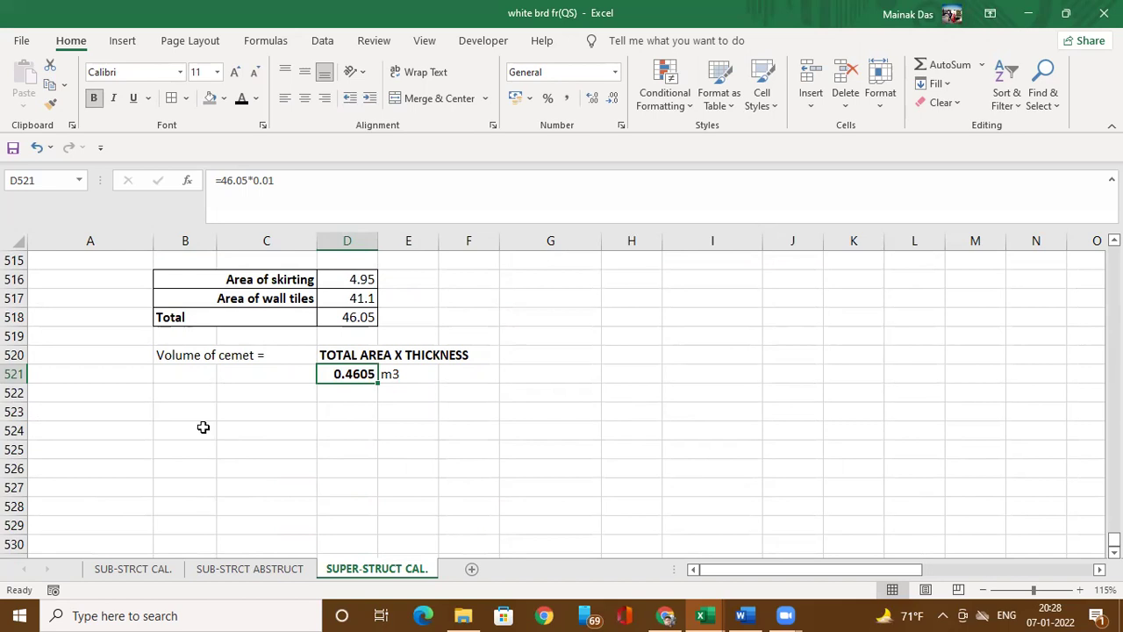
Add the note 'for 1m3 cement=1440kgs' in B523.
click(202, 427)
key(Up)
text(for )
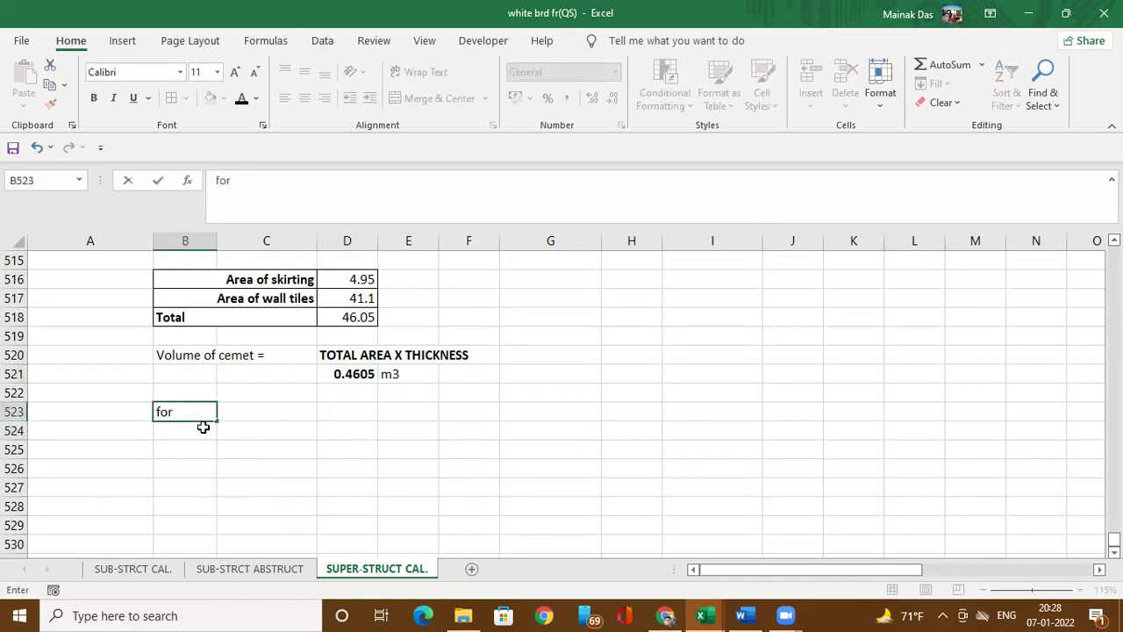
text(1m3)
text( ceme)
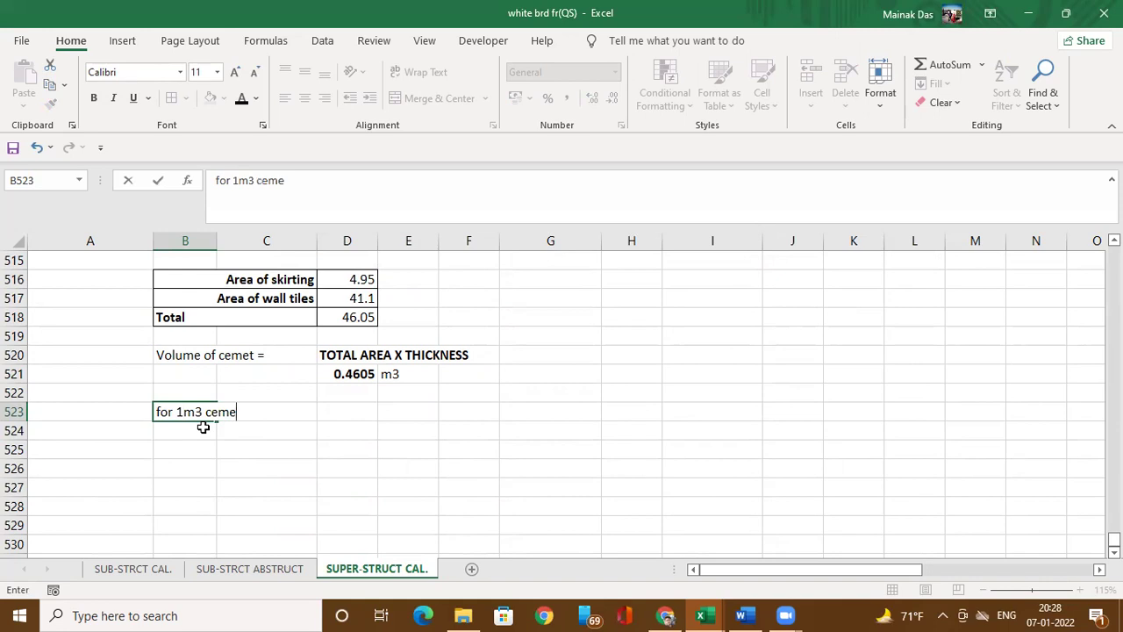
text(nt=)
text(1440)
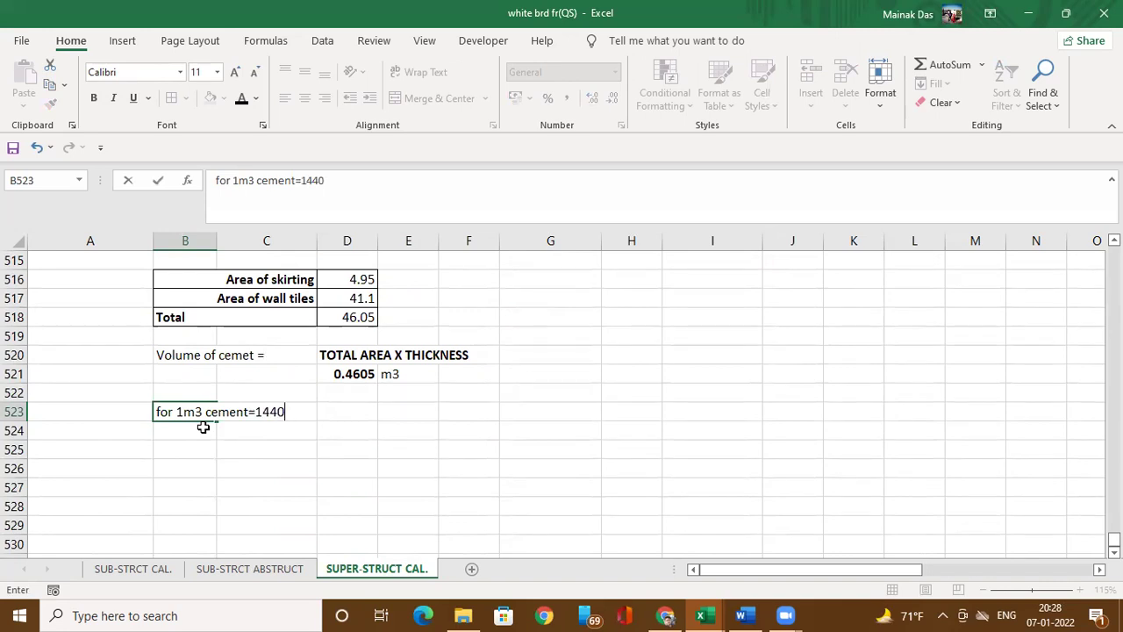
text(kgs)
key(Return)
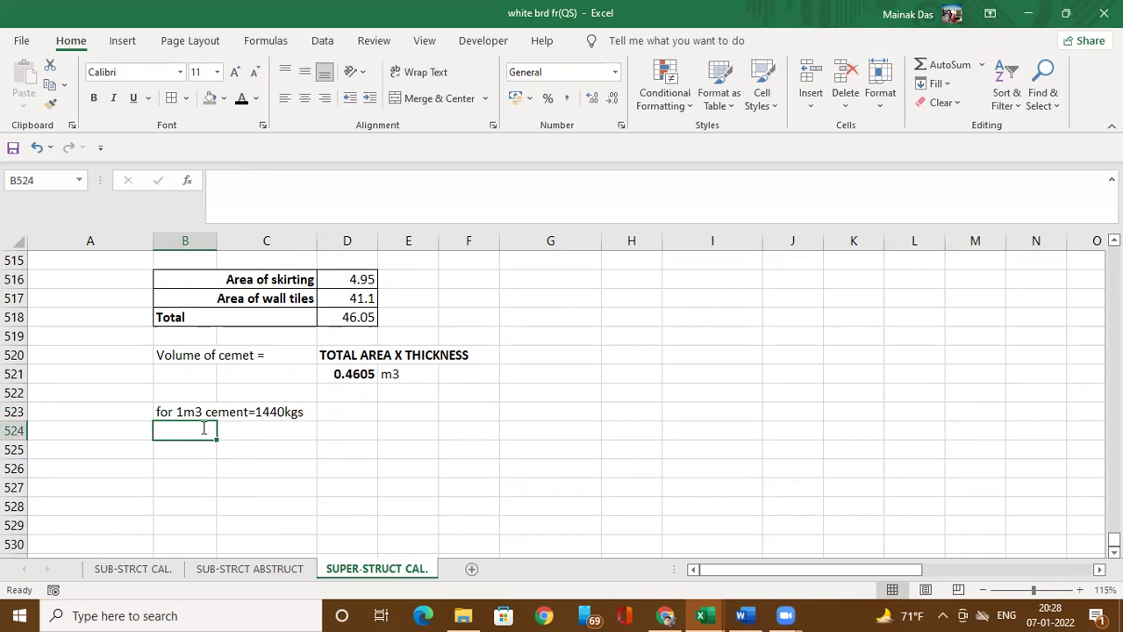
Copy the note into B524 and change it to 'for 0.4605m3'.
key(ctrl+apostrophe)
key(shift+Home)
key(shift+Right)
key(shift+Right)
key(shift+Right)
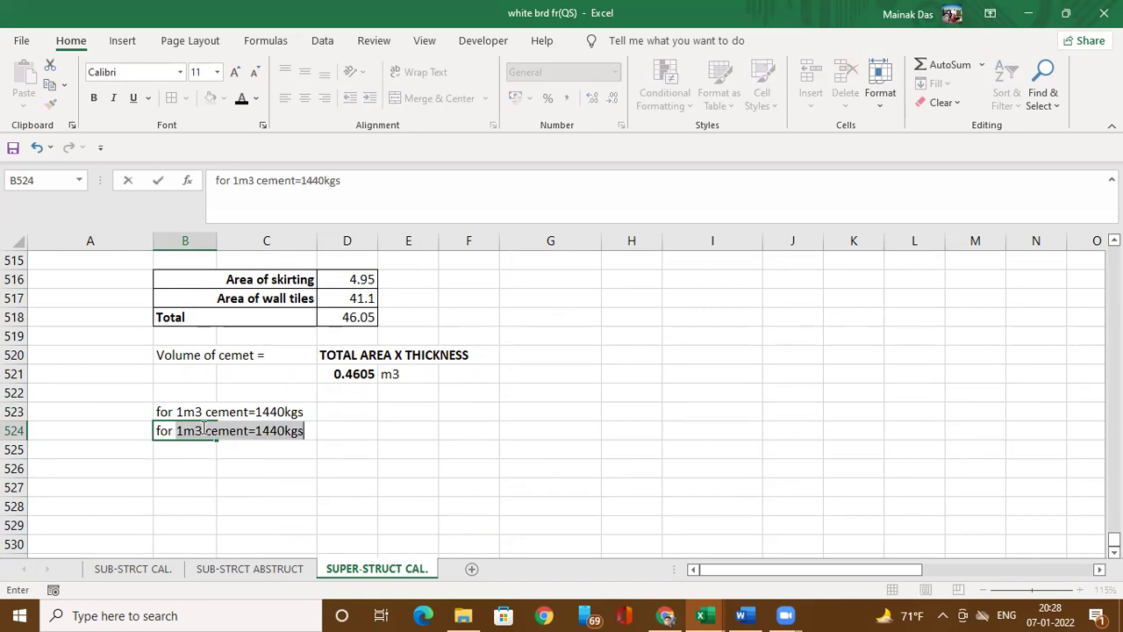
text(0.4605m3)
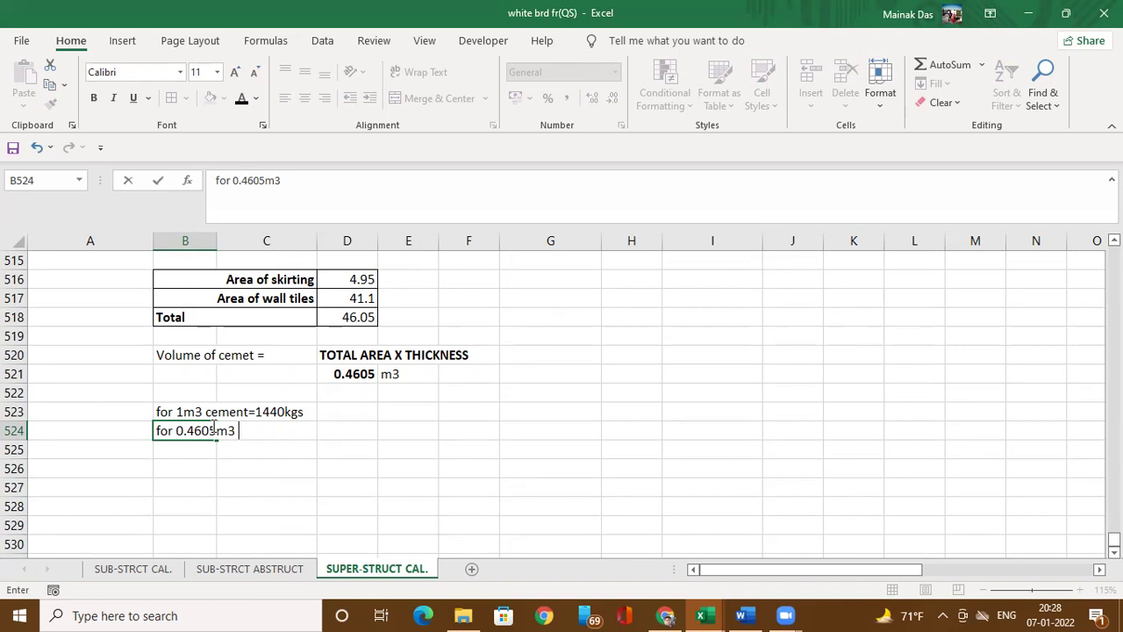
key(Tab)
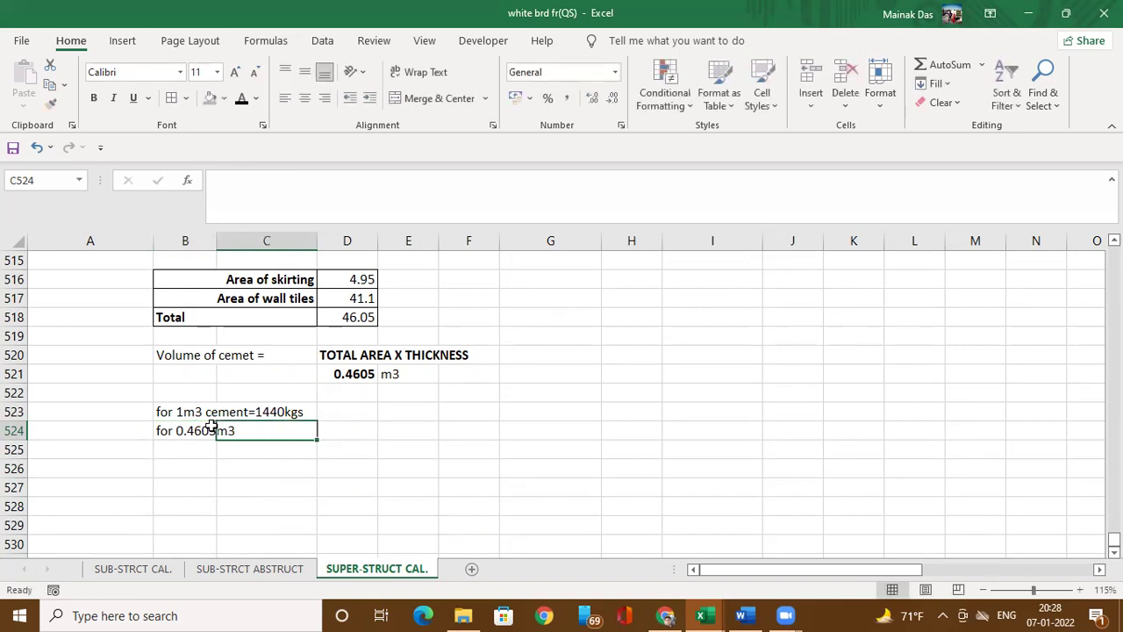
Enter the cement weight =046*1440 in C525, giving 66240, with kgs beside it.
key(Right)
key(Left)
key(Down)
text(=)
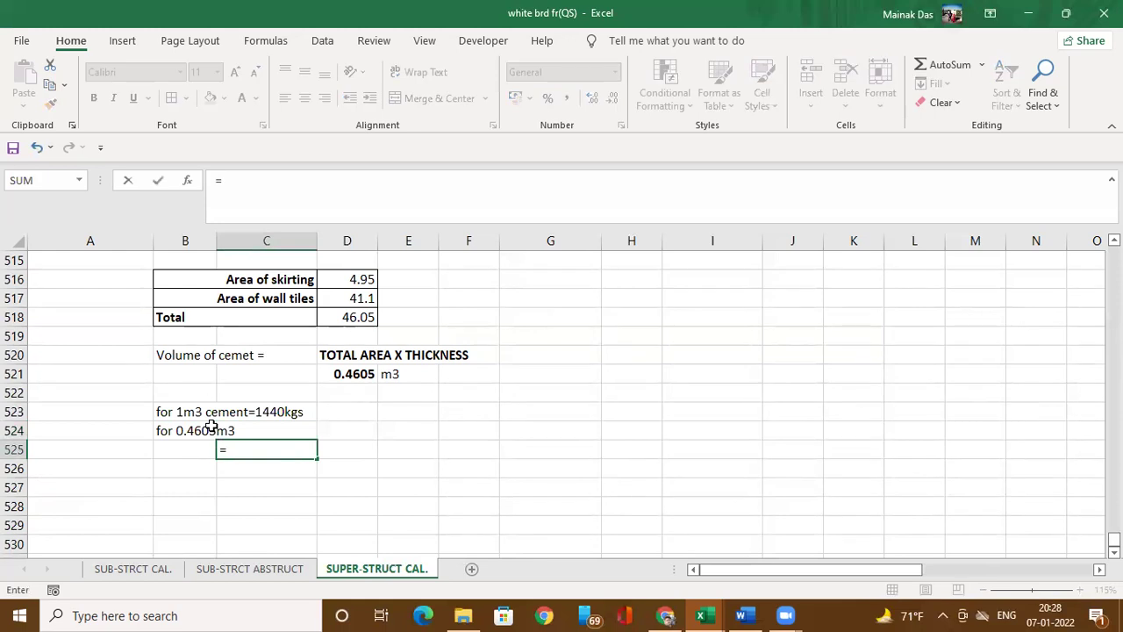
text(046)
text(*)
text(11)
key(BackSpace)
text(440)
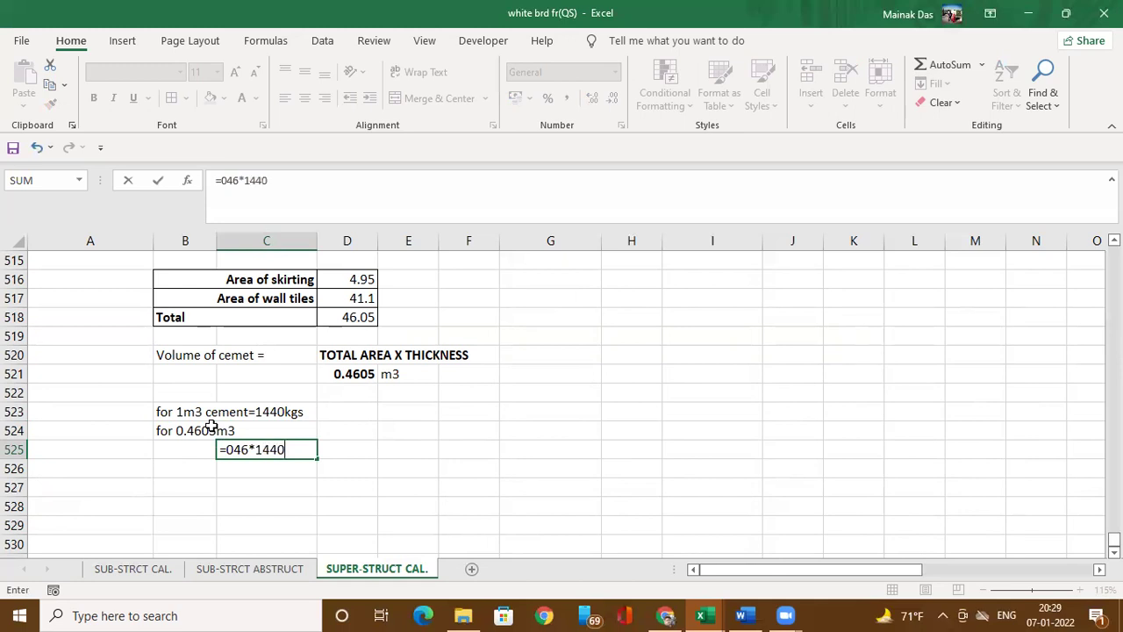
key(Return)
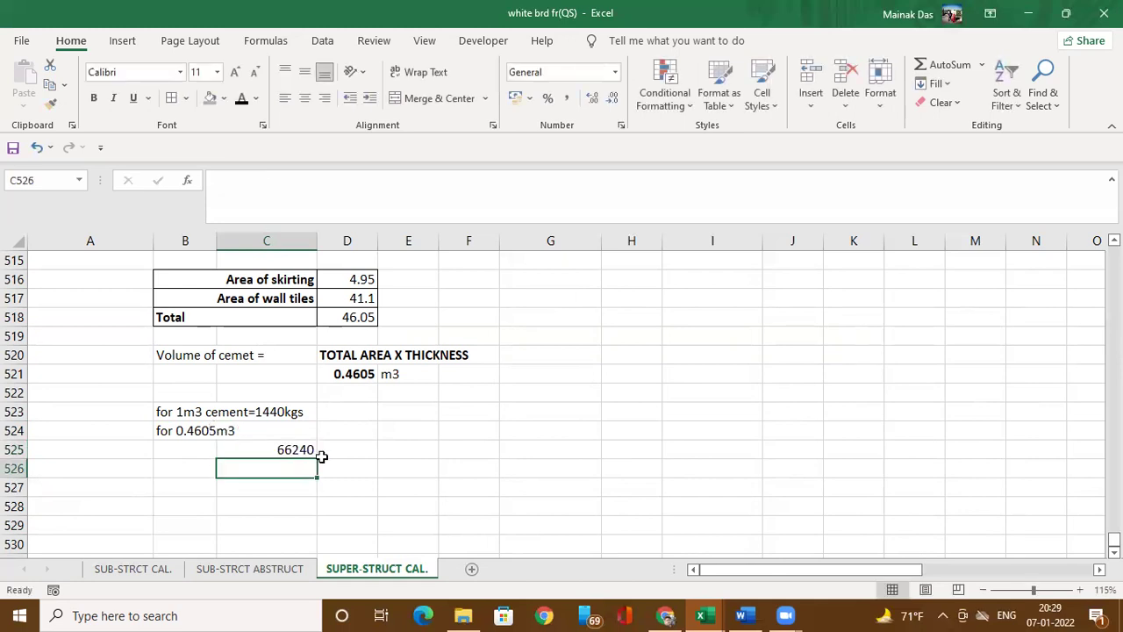
click(306, 446)
click(332, 443)
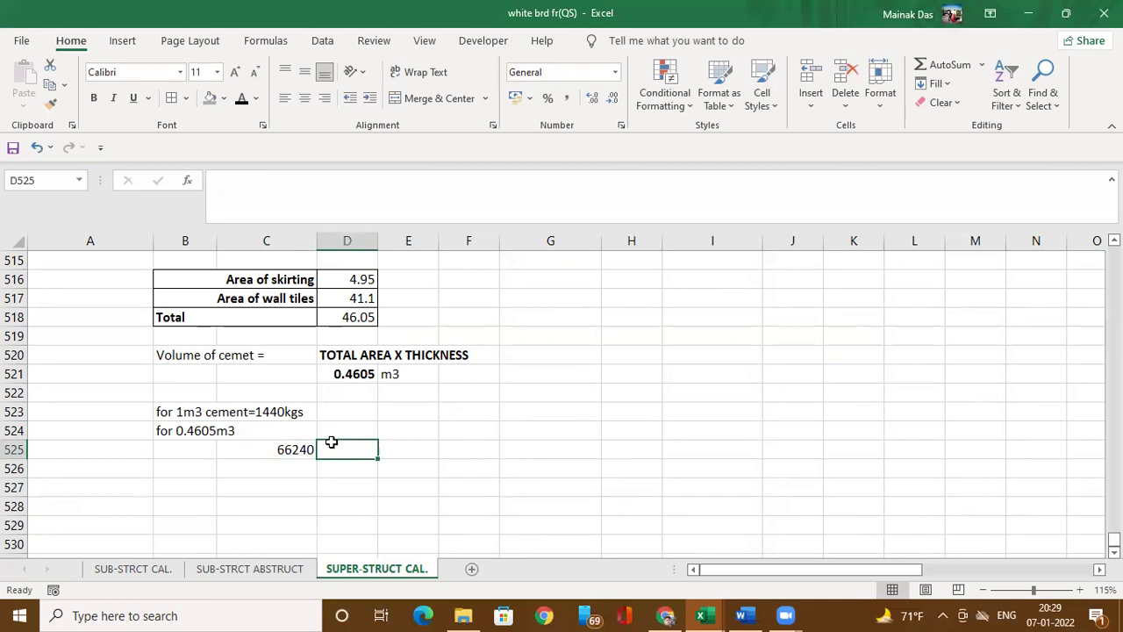
text(kgs)
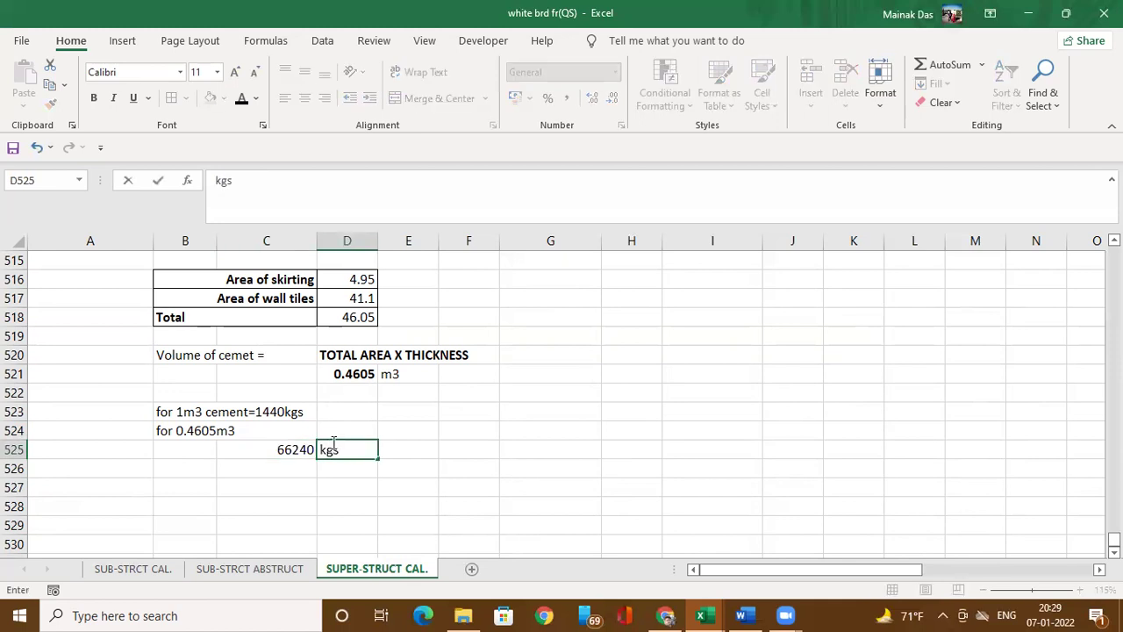
key(Return)
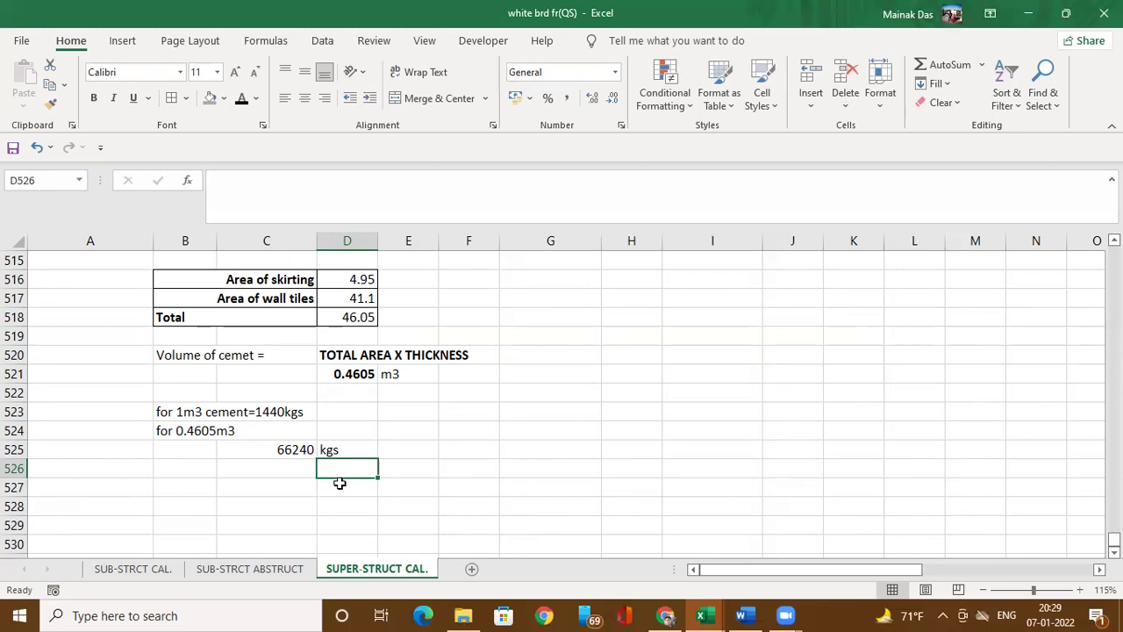
Type the label 'no. of cement bags=' in B526.
click(189, 472)
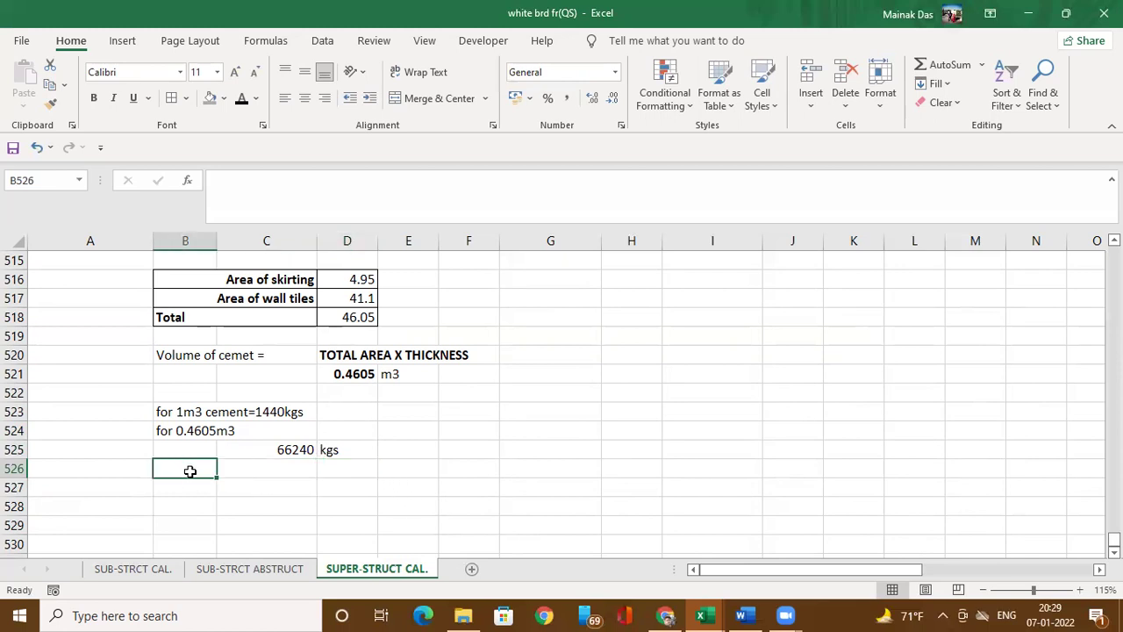
text(no. of cementt)
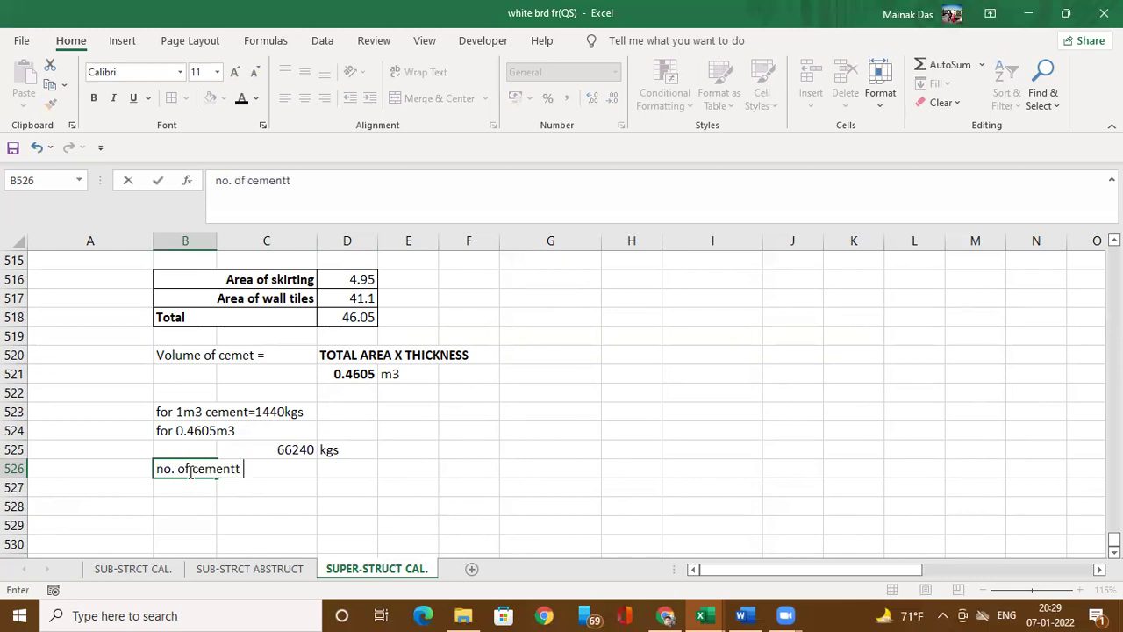
key(BackSpace)
text(bags=)
key(Return)
Enter the bag count =66240/50 in C527, giving 1324.8.
key(Up)
key(Right)
key(Right)
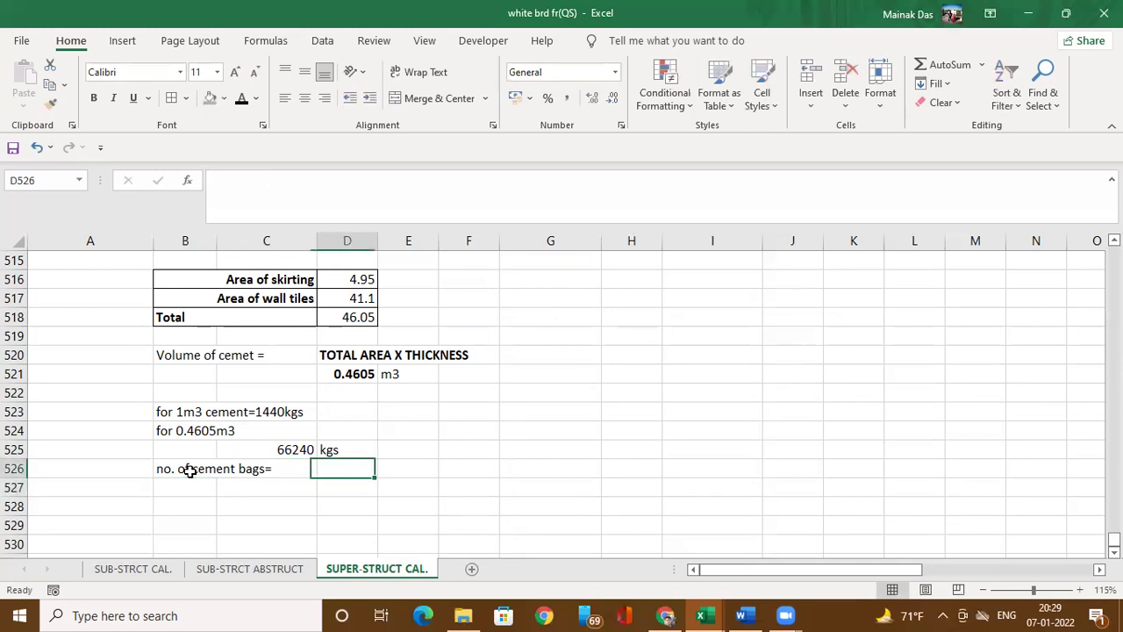
key(Left)
key(Down)
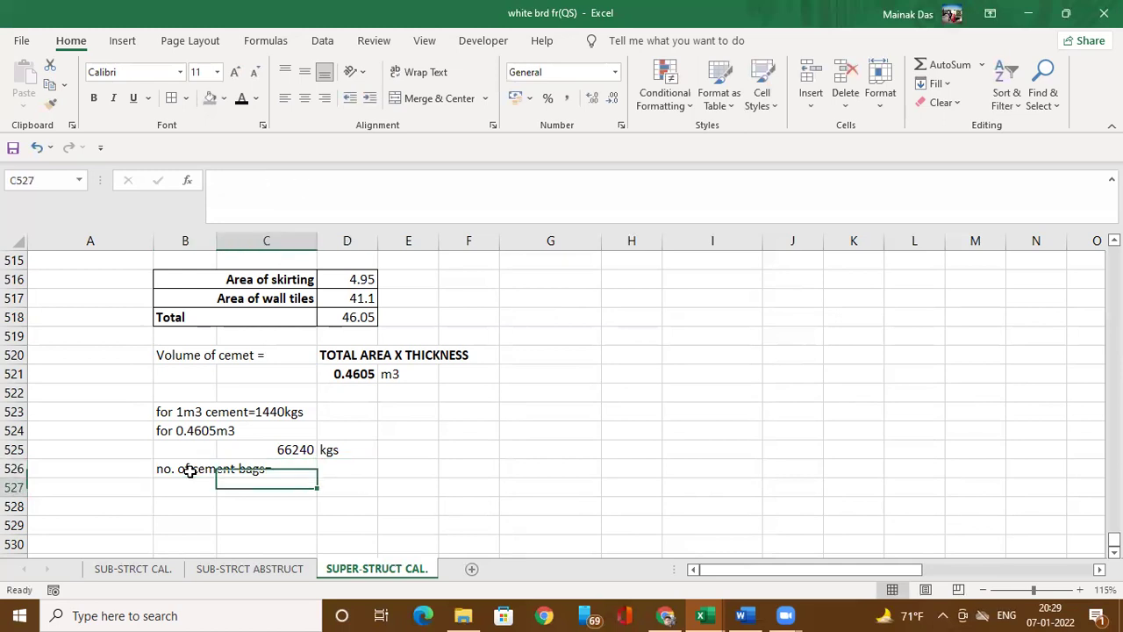
text(=66240/50)
key(Return)
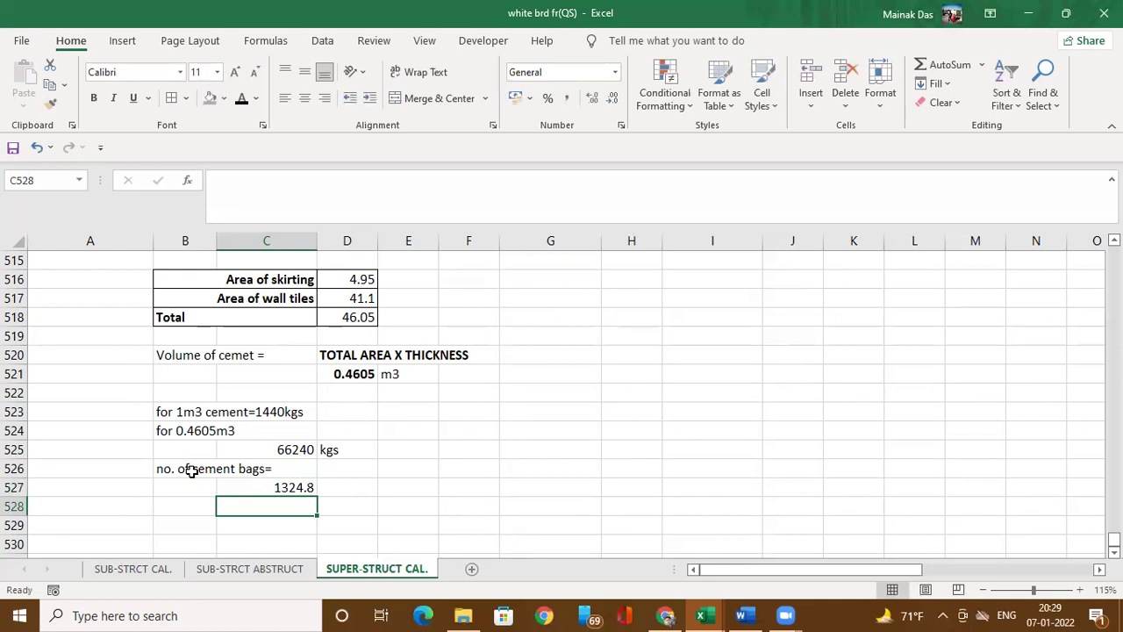
click(299, 448)
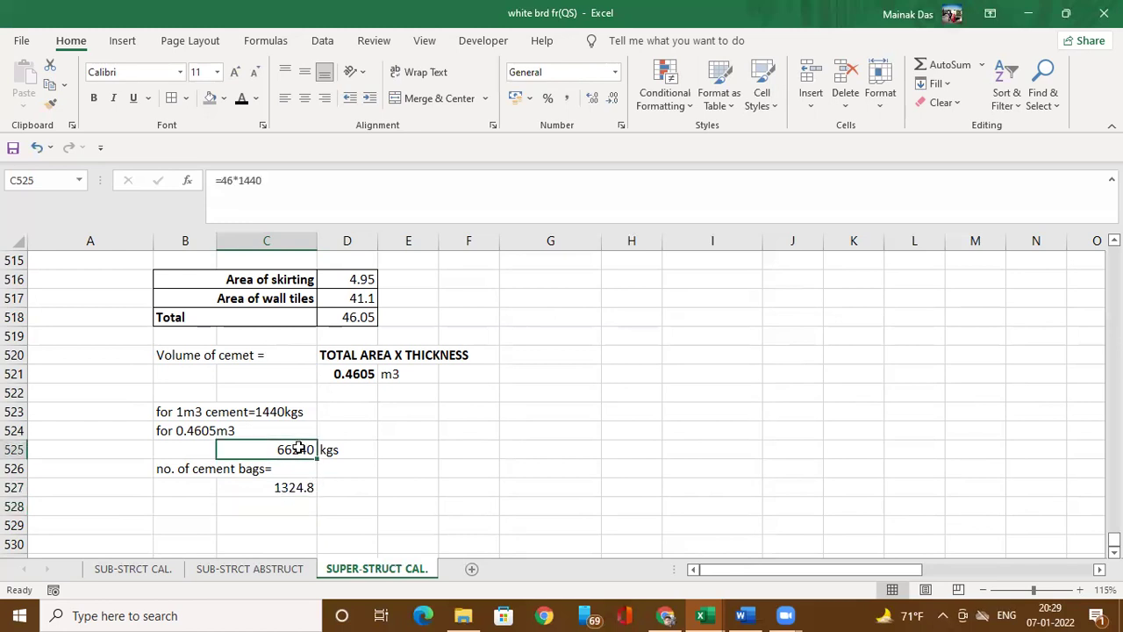
Correct the cement weight formula in C525 to =0.46*1440, giving 662.4.
click(220, 180)
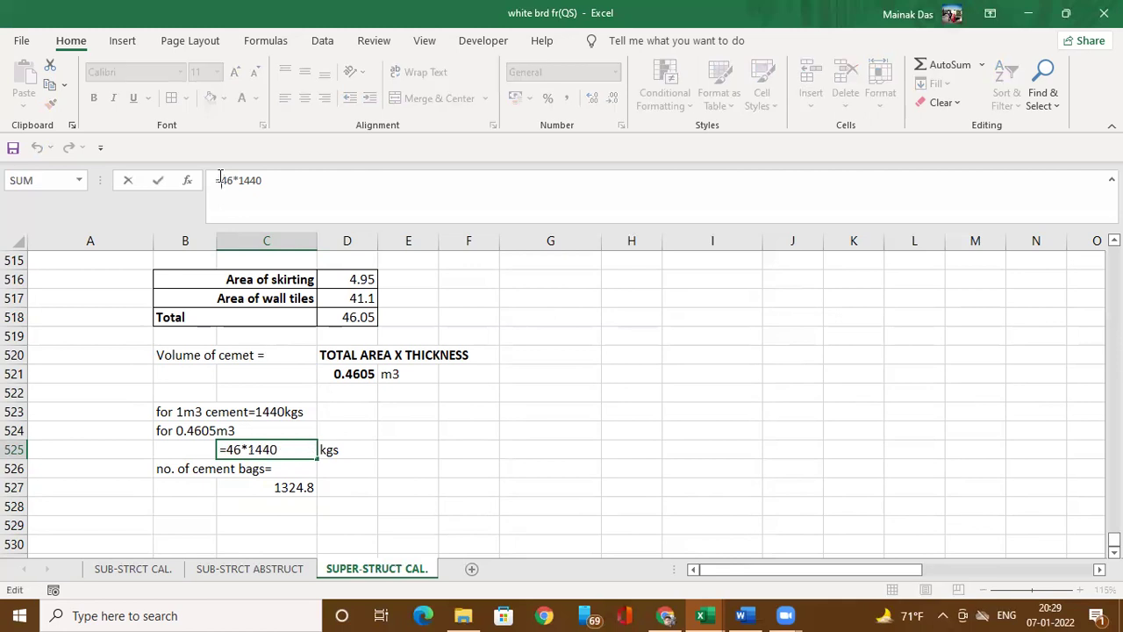
text(0.)
key(Return)
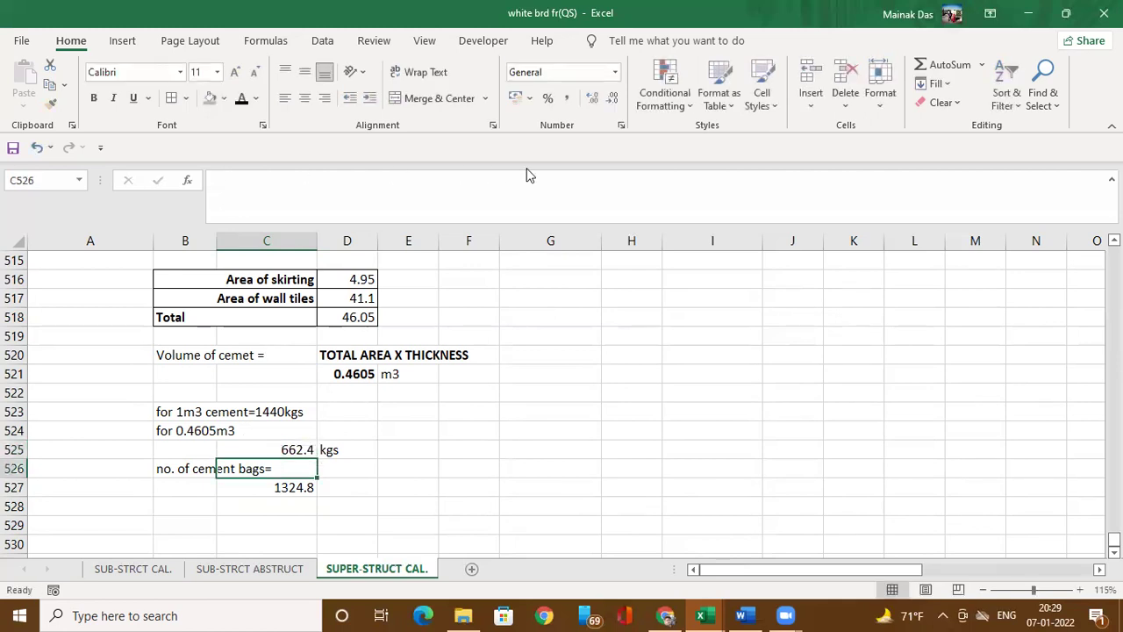
click(290, 451)
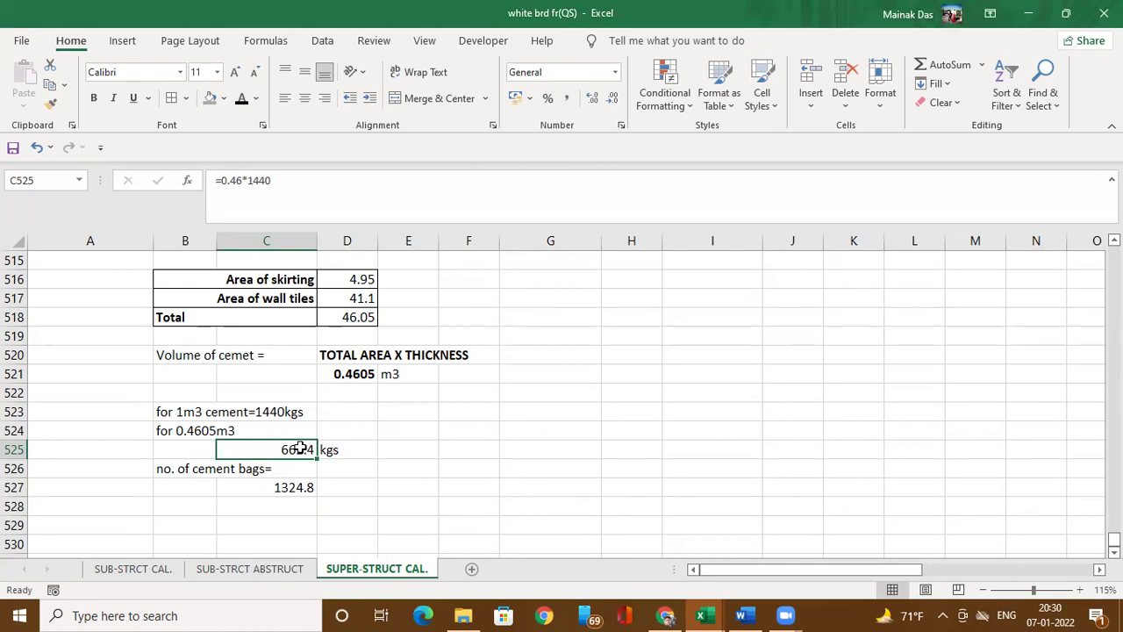
Change the bag count formula in C527 to =662.4/50, giving 13.248.
click(310, 486)
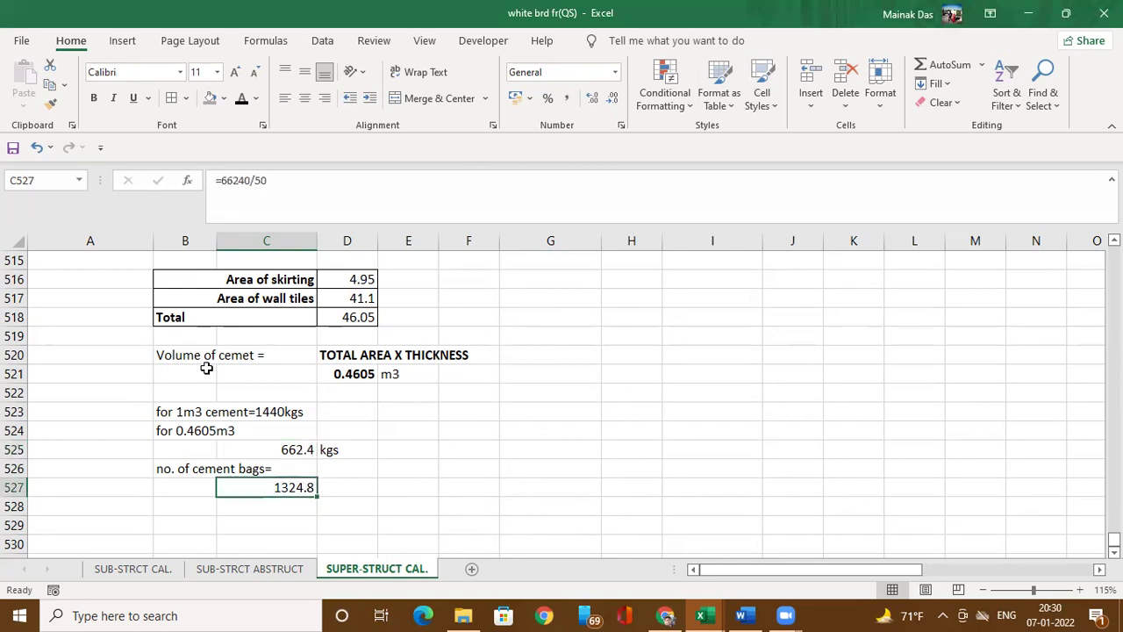
click(251, 180)
key(BackSpace)
key(BackSpace)
key(BackSpace)
key(BackSpace)
key(BackSpace)
text(662.4)
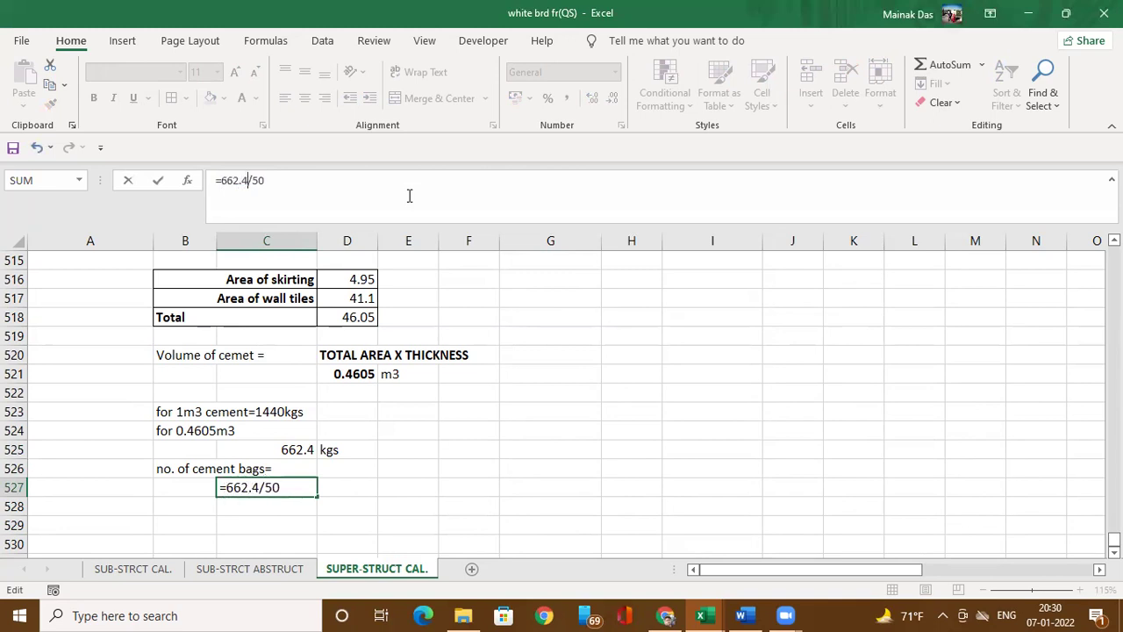
key(Return)
Enter '14bags' in D527 beside the bag count and make it bold.
key(Up)
key(Right)
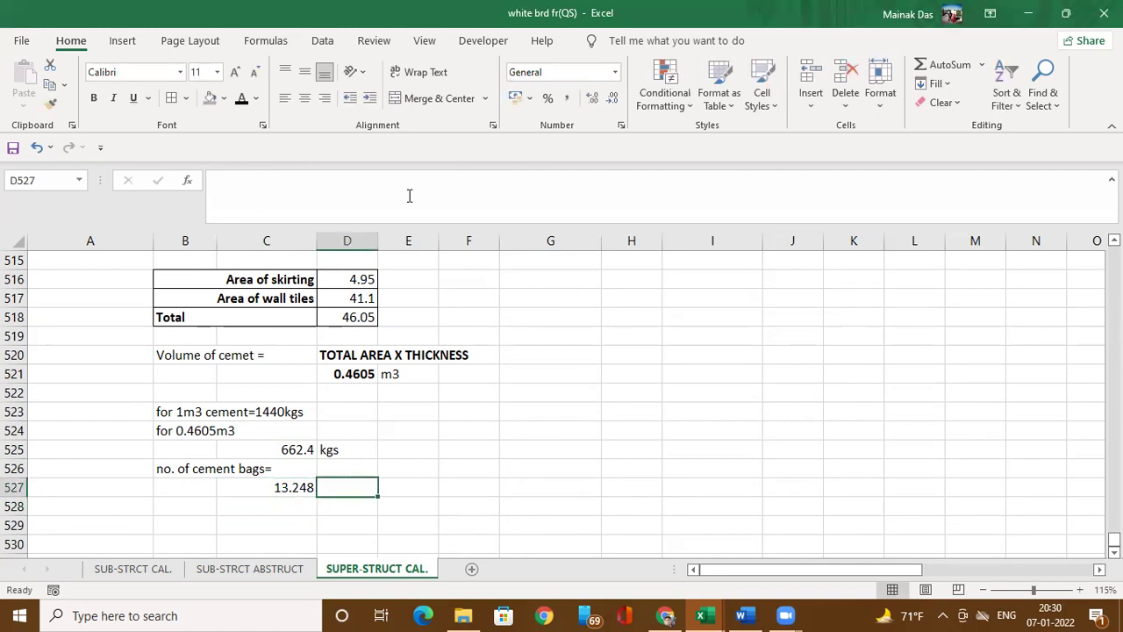
text(14)
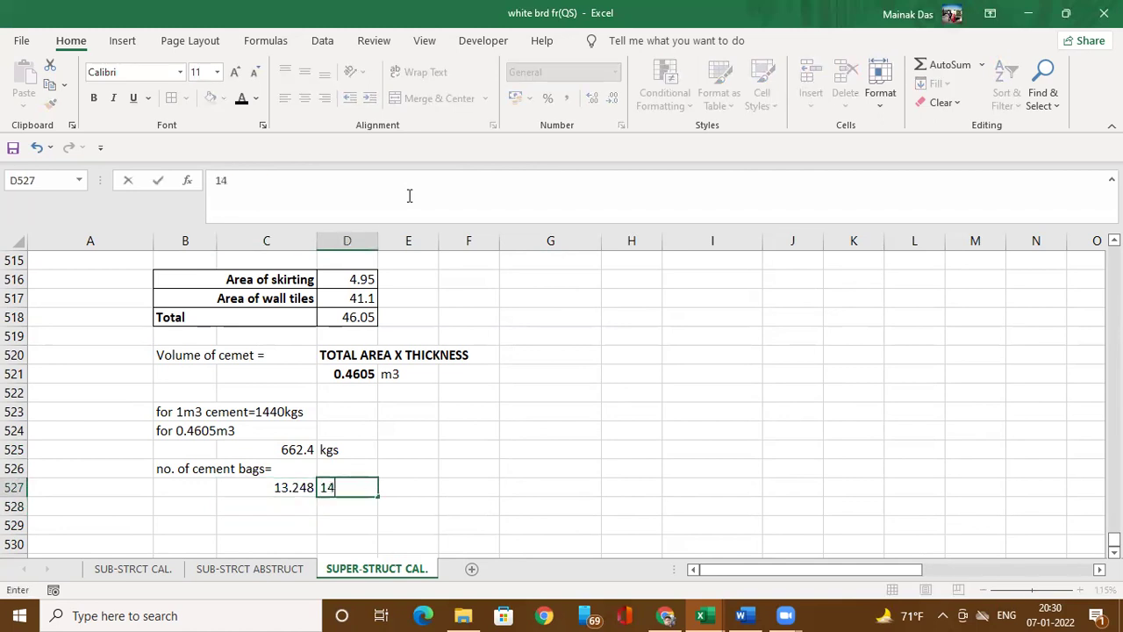
text(bags)
click(665, 432)
click(335, 489)
click(94, 98)
click(441, 482)
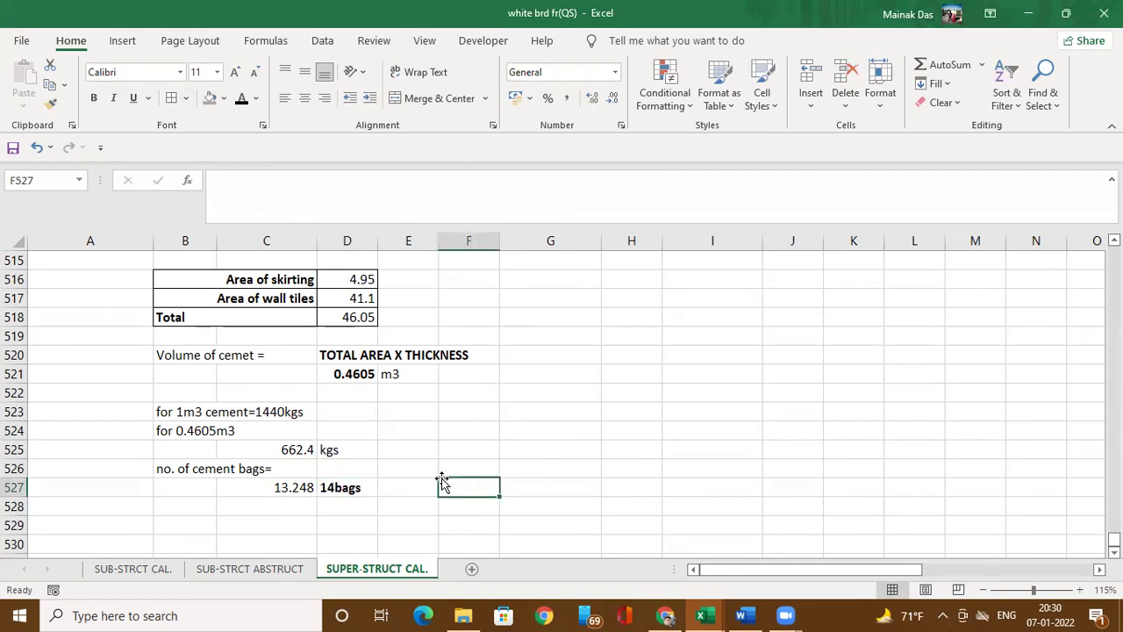
scroll(264, 403, up, 1)
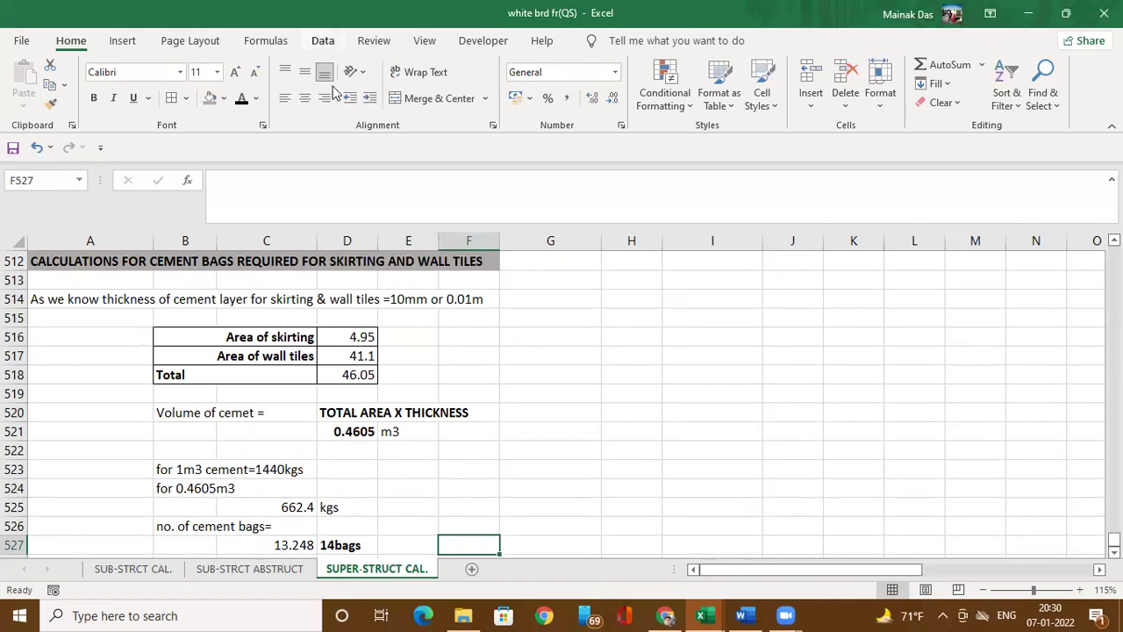
scroll(430, 392, down, 1)
scroll(330, 432, up, 1)
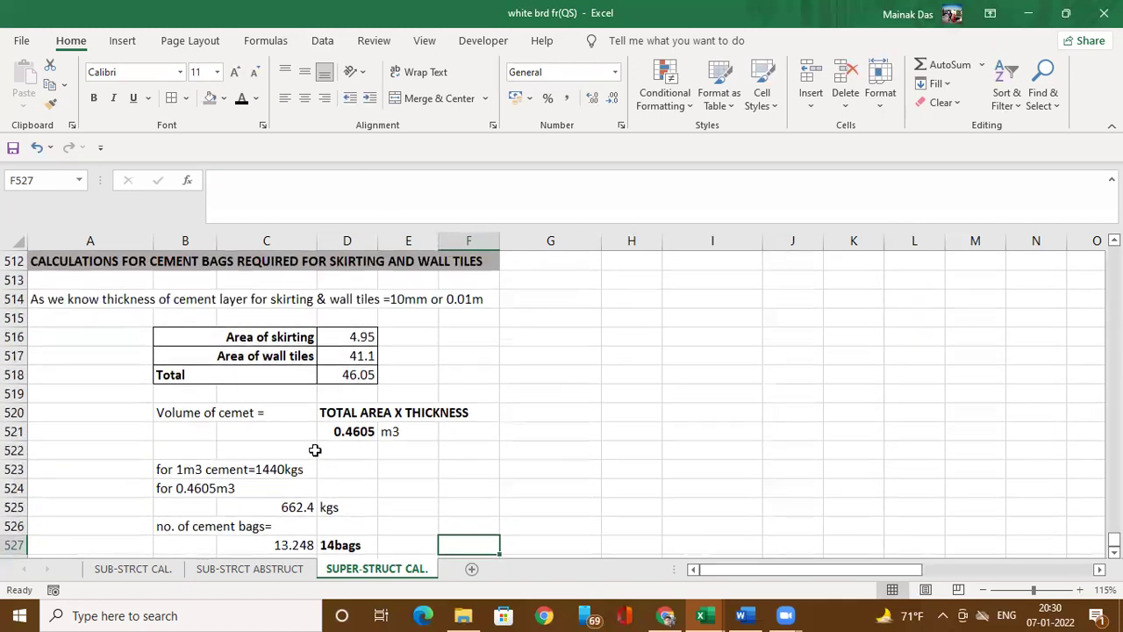
scroll(353, 444, down, 1)
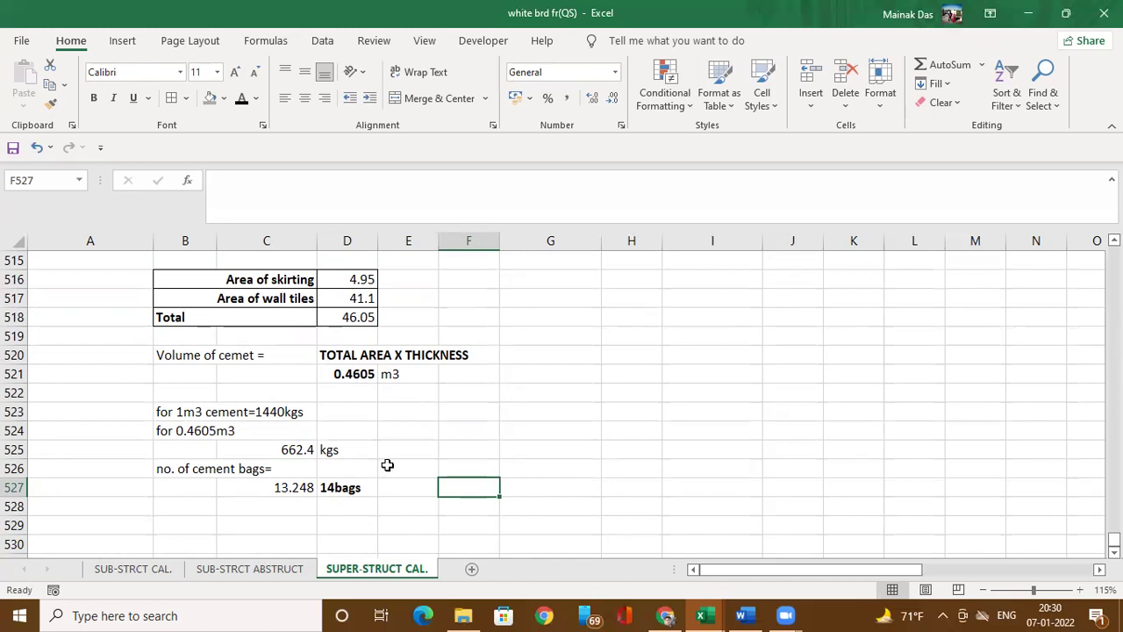
scroll(387, 466, up, 1)
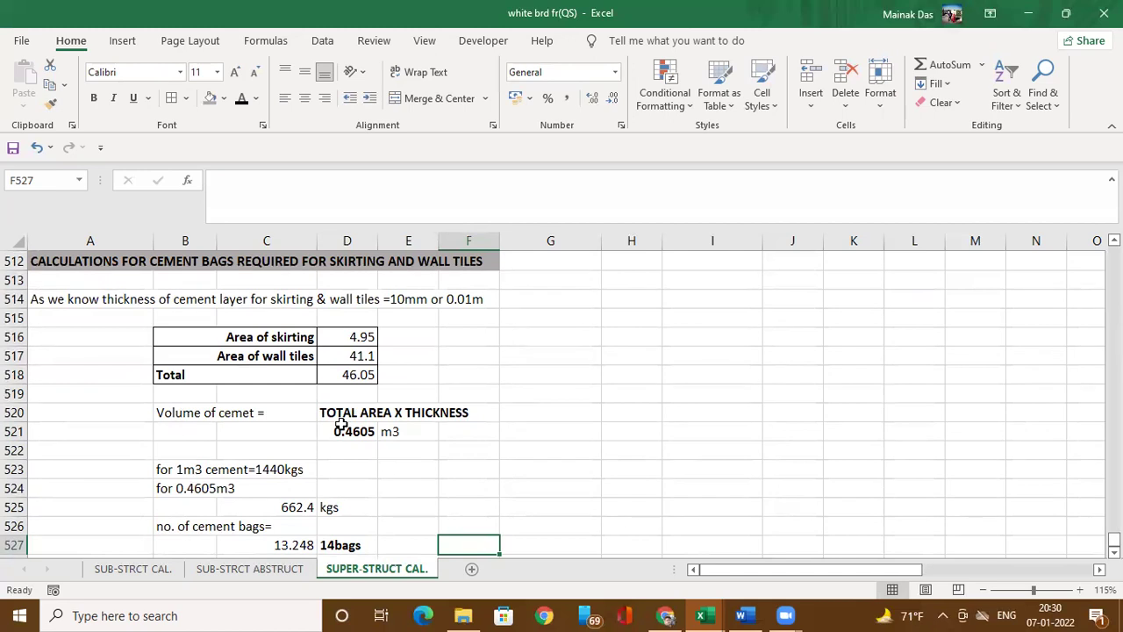
scroll(341, 424, down, 1)
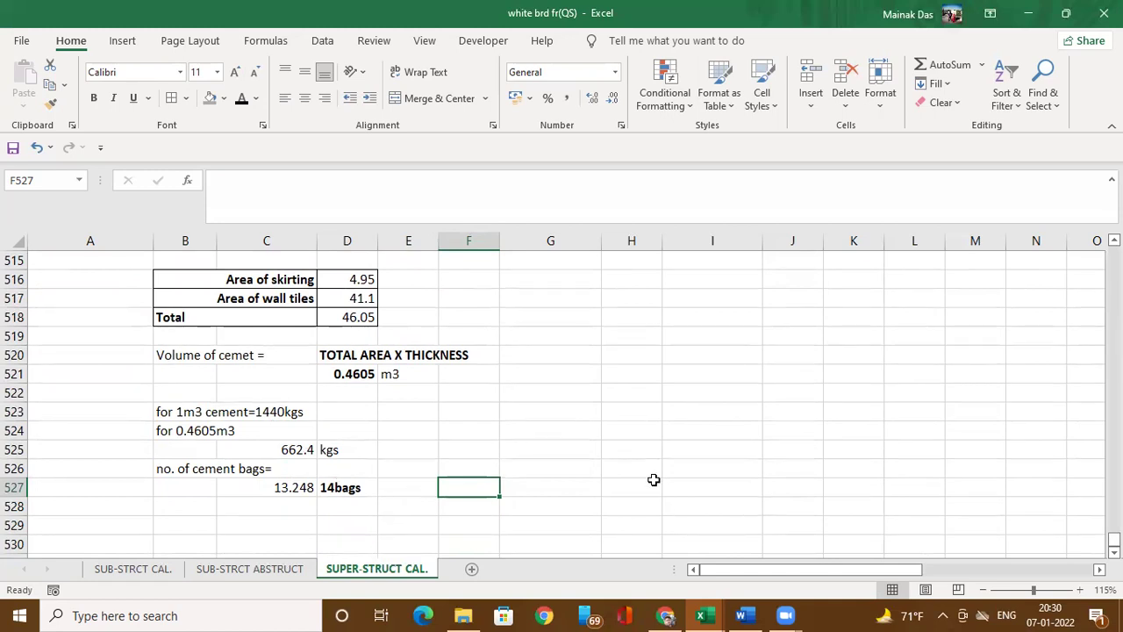
scroll(638, 465, up, 2)
scroll(639, 465, up, 1)
scroll(639, 465, up, 1)
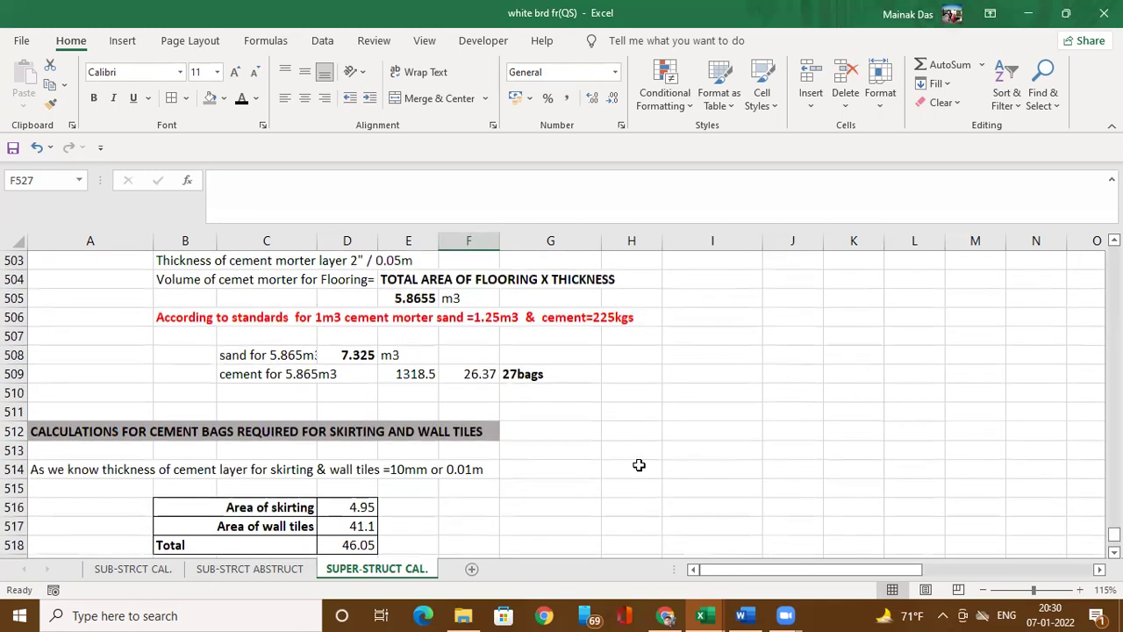
scroll(639, 465, up, 1)
scroll(639, 465, up, 1)
scroll(639, 465, up, 2)
scroll(639, 465, up, 1)
scroll(639, 465, down, 1)
scroll(639, 466, down, 1)
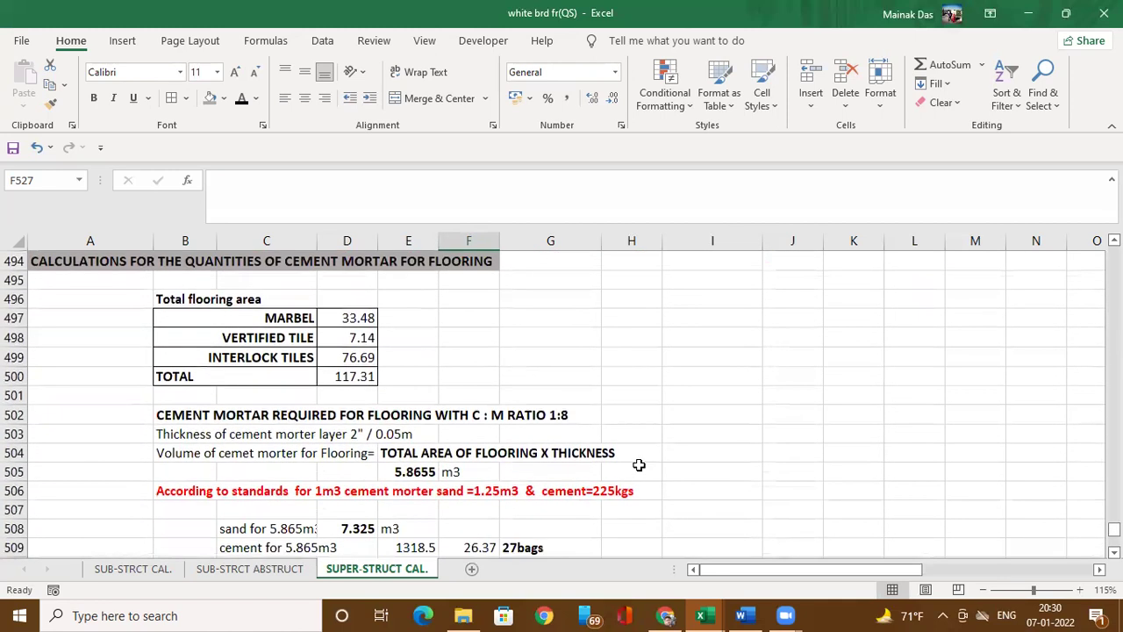